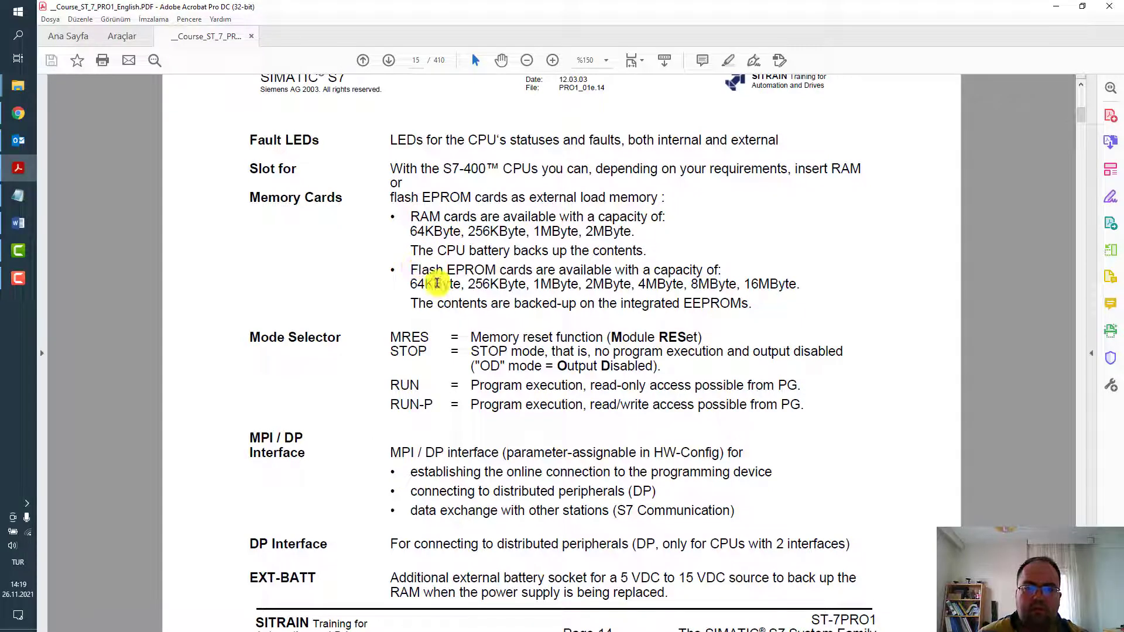
Step: Read the course PDF from the memory card and mode selector descriptions on to the Programming Devices slide
scroll(918, 259, down, 1)
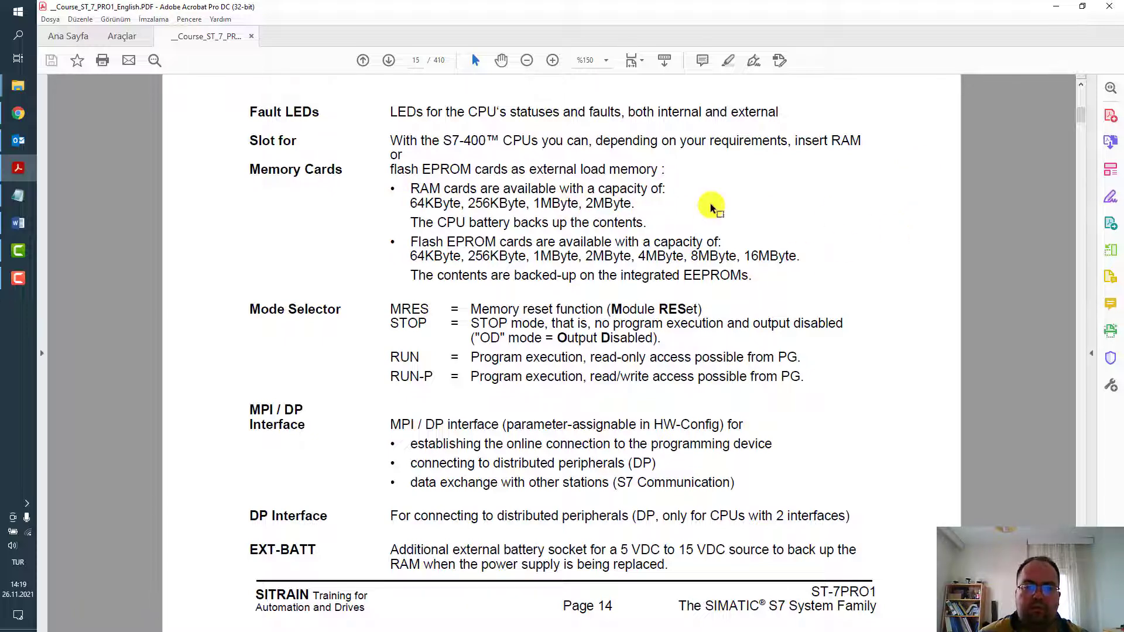
scroll(877, 303, down, 3)
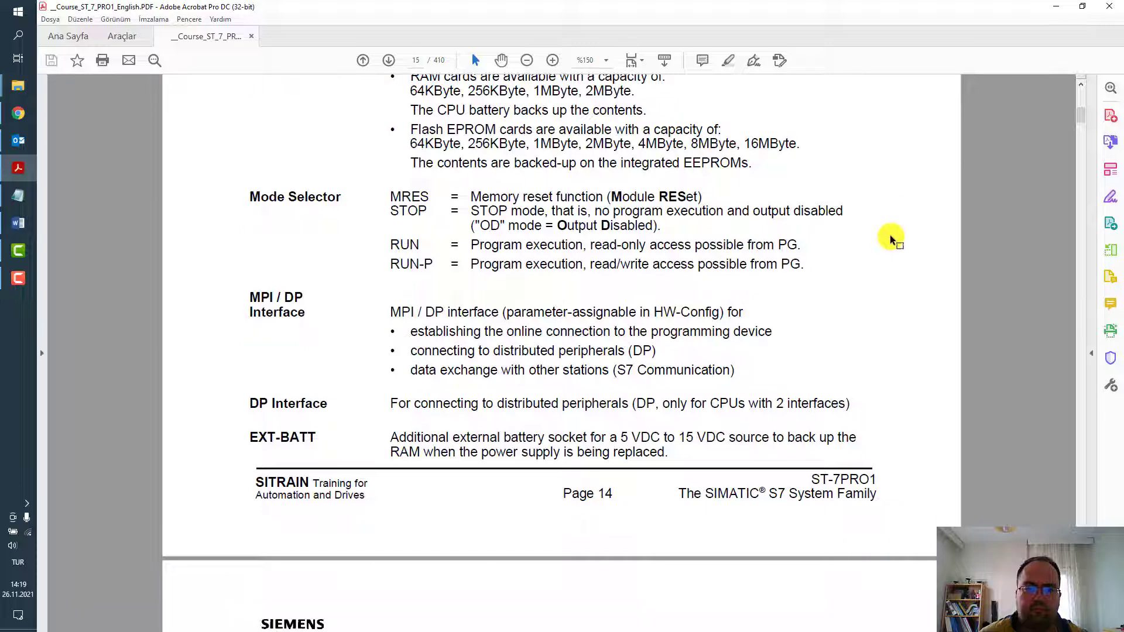
scroll(944, 192, down, 8)
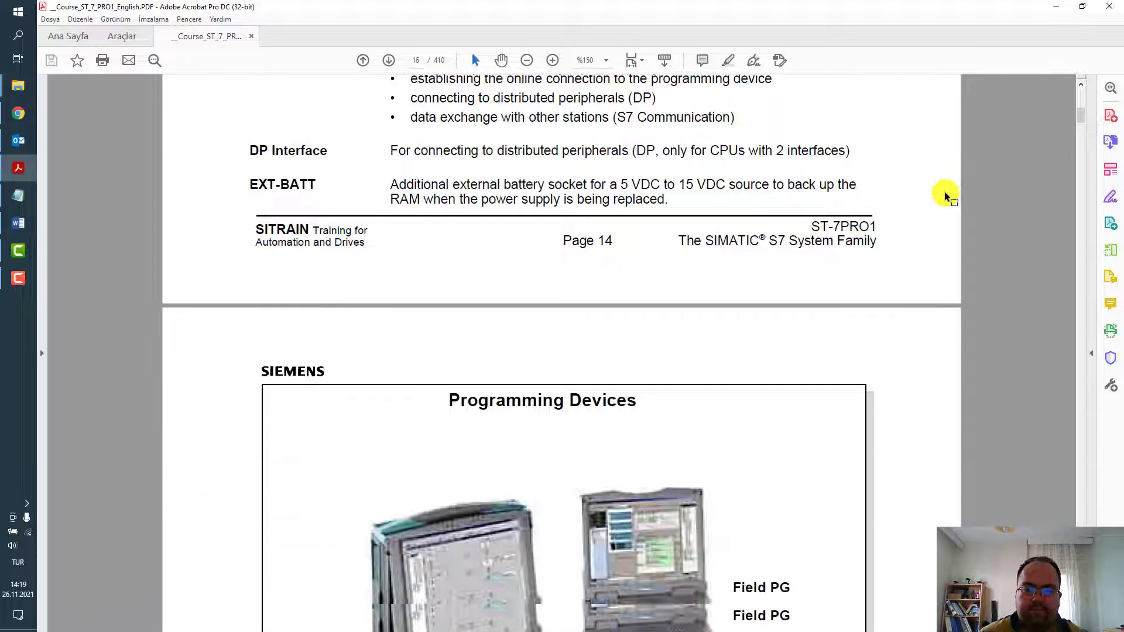
scroll(944, 191, down, 2)
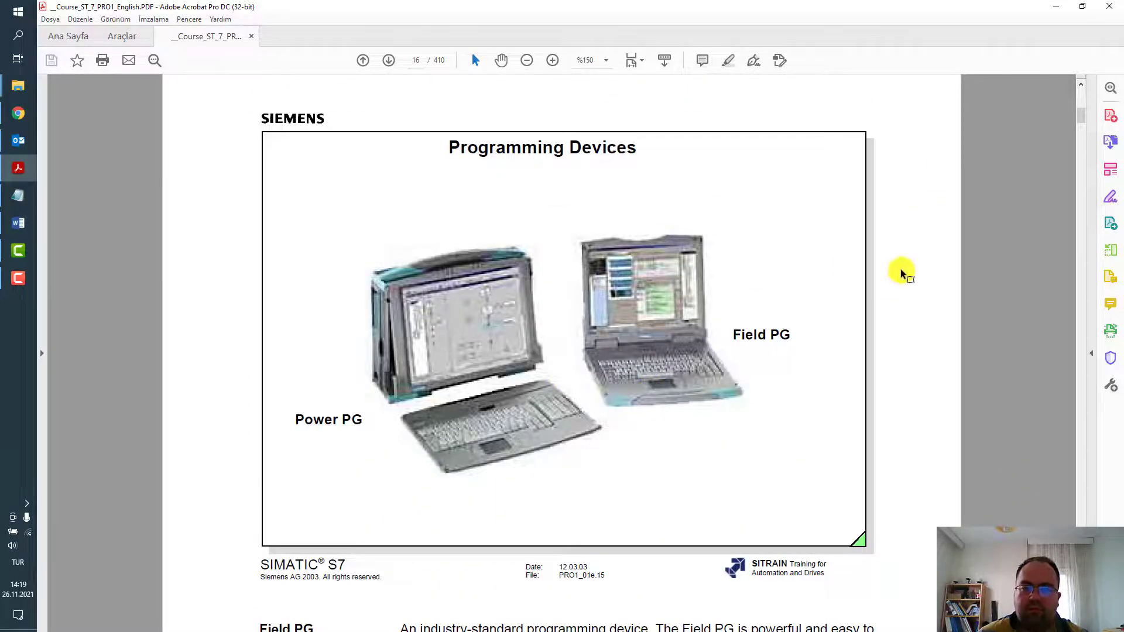
scroll(912, 224, down, 1)
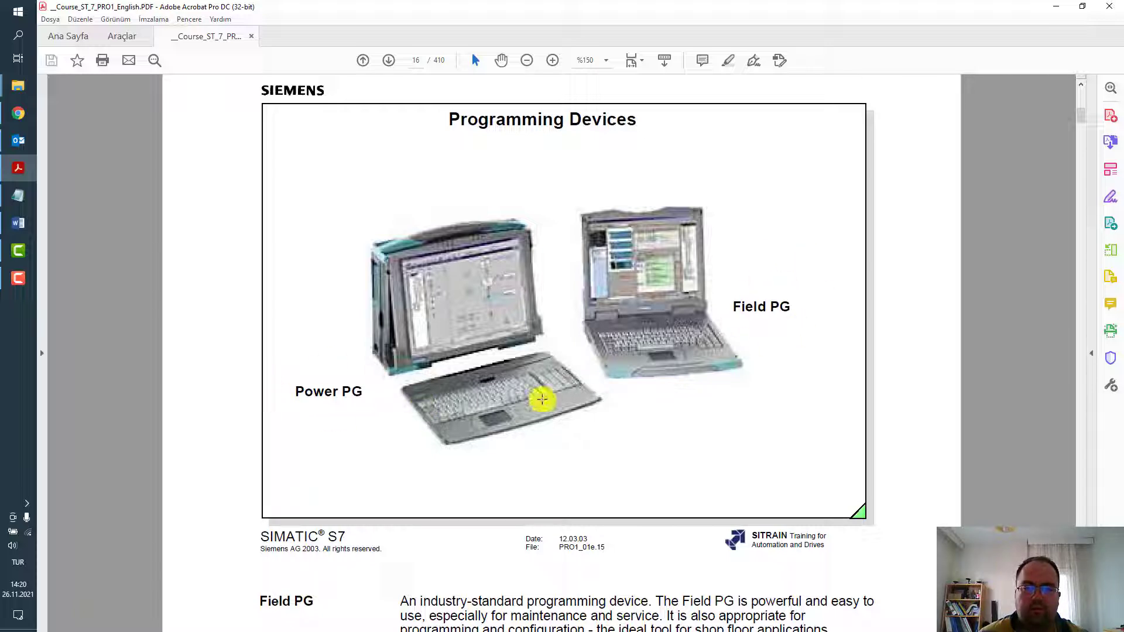
scroll(882, 301, down, 1)
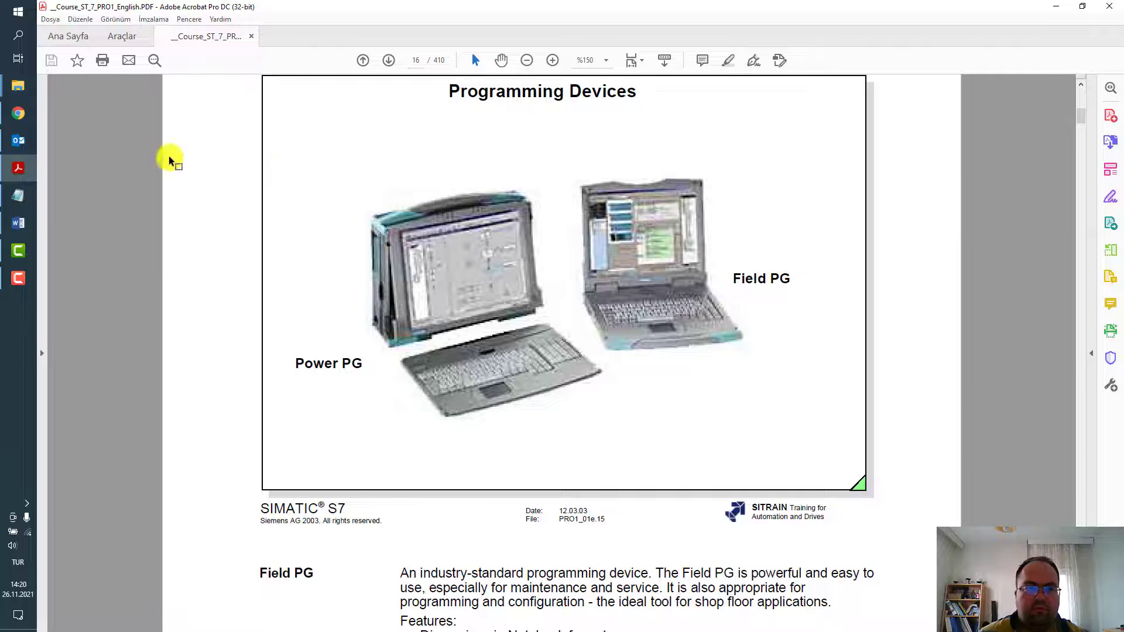
Step: Switch to Chrome, search Google Images for "siemens m6 laptop" and preview the first SIMATIC Field PG picture
click(18, 113)
click(448, 10)
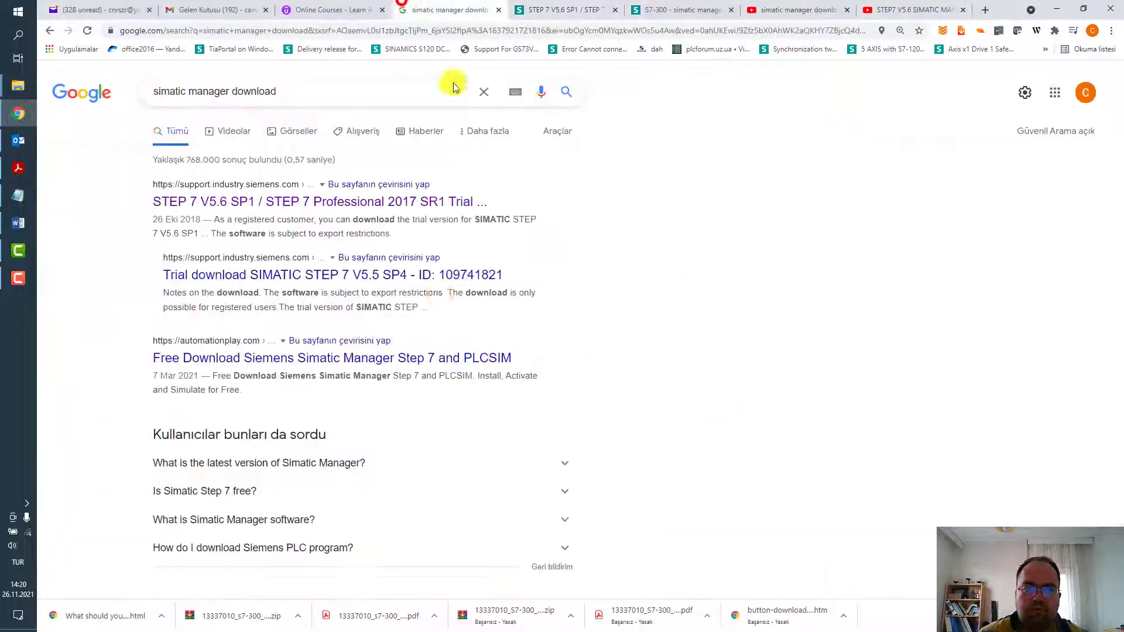
click(363, 88)
triple_click(363, 88)
text(s)
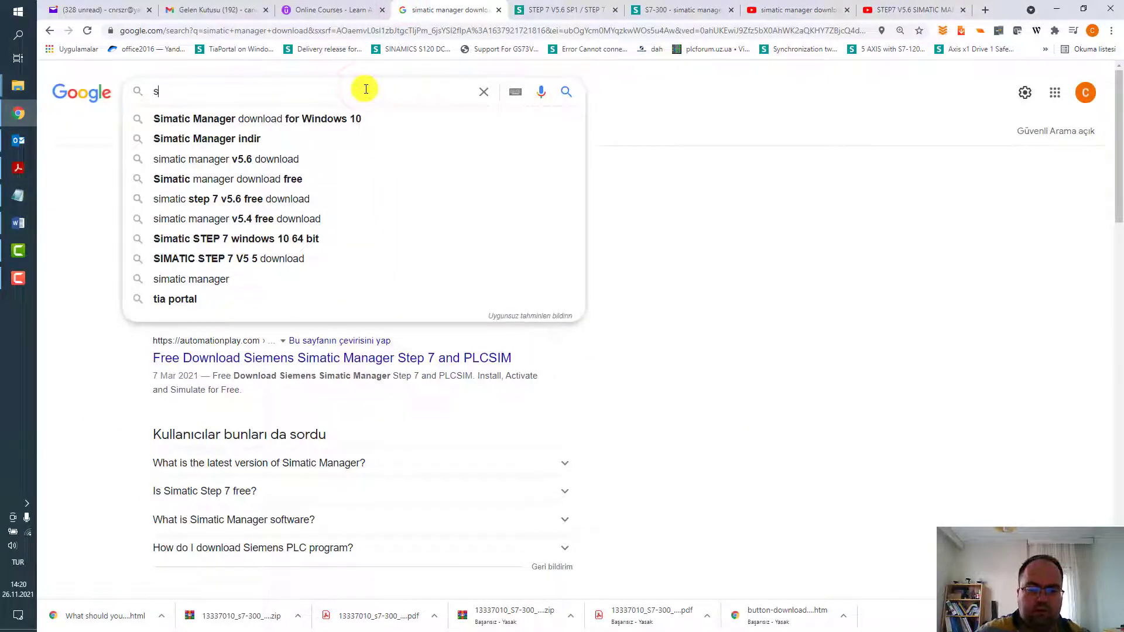
text(iemens)
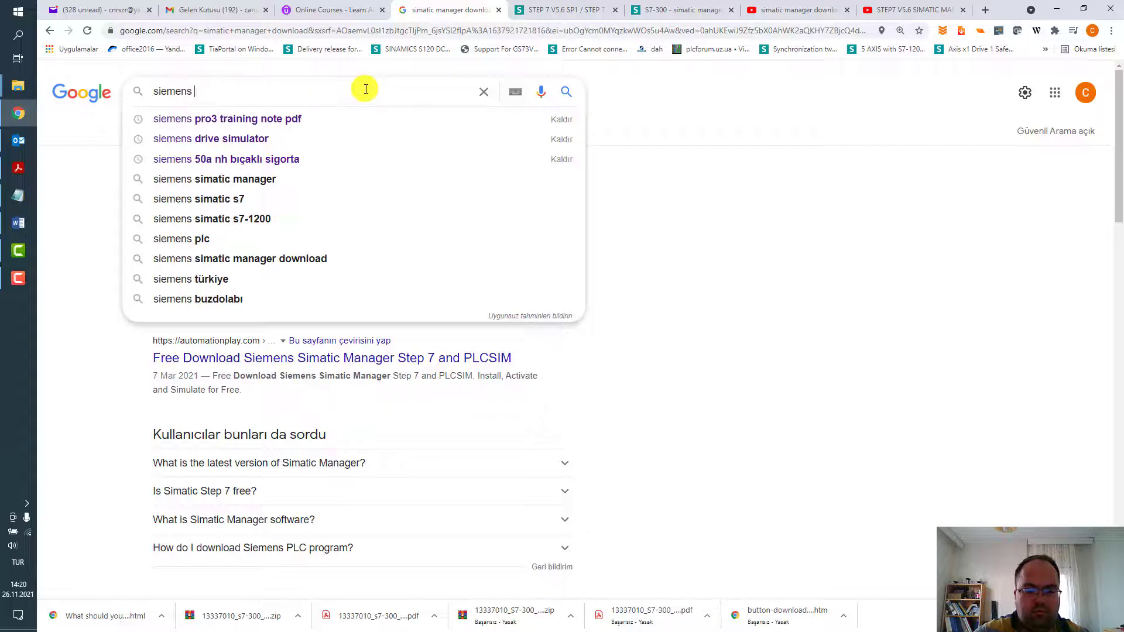
text( m6)
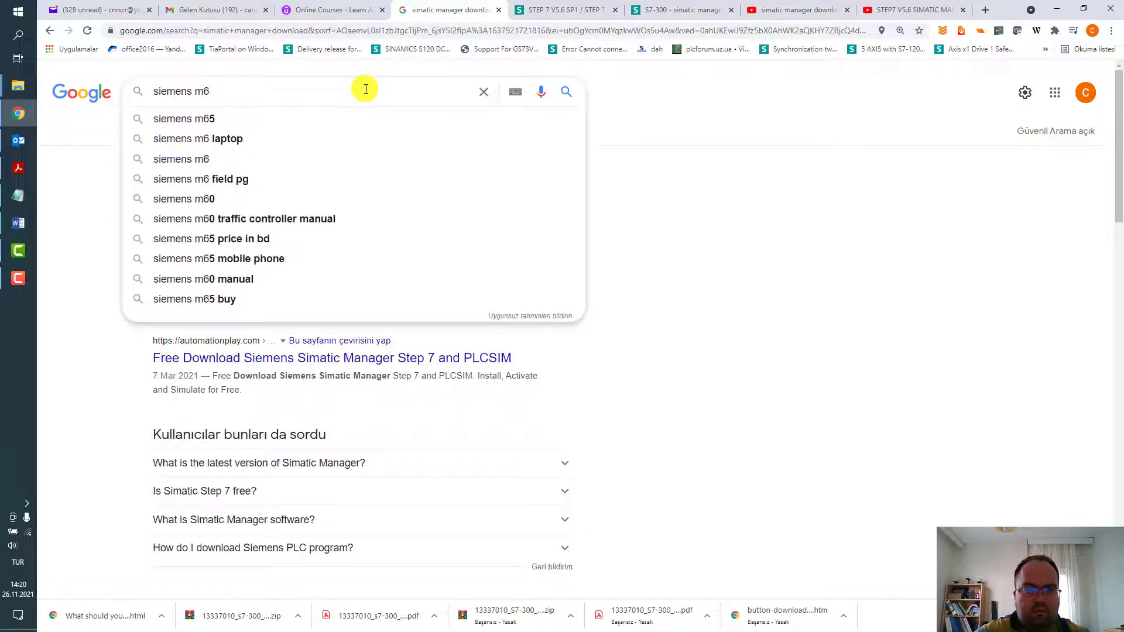
key(Down)
key(Down)
key(Return)
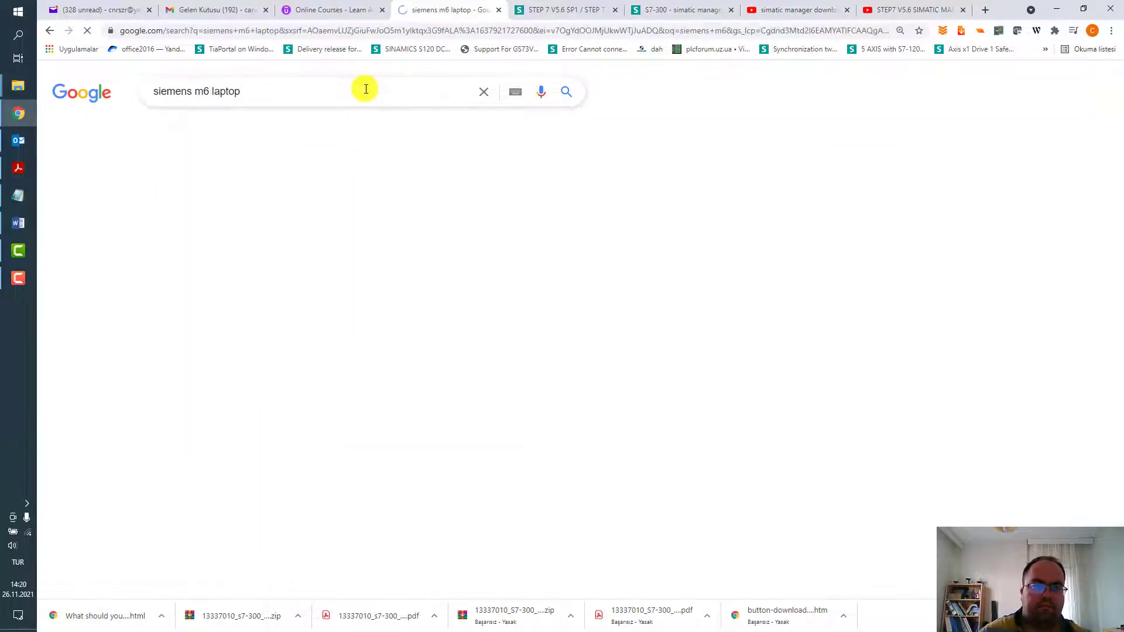
click(299, 134)
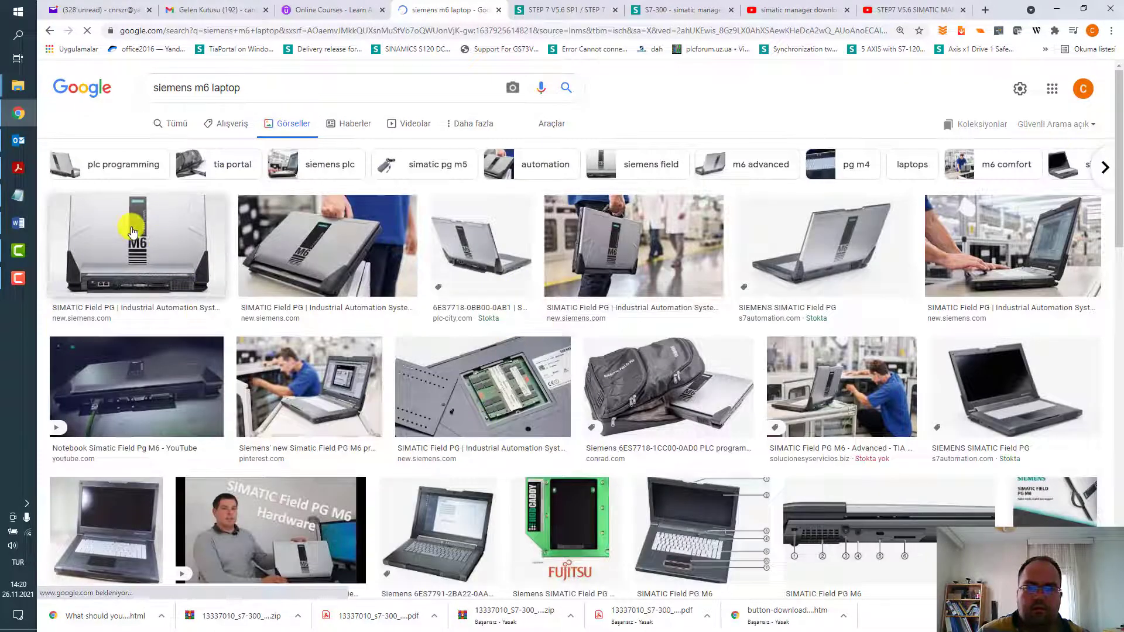
click(133, 232)
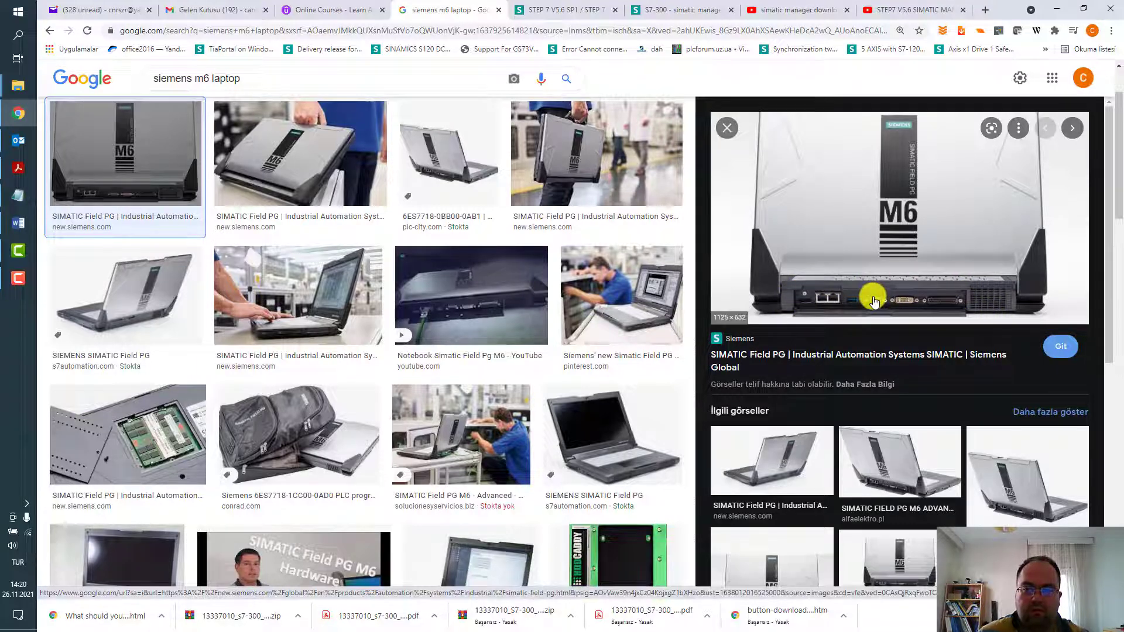
Step: Return to the course PDF in Acrobat and read from the Field PG description through STEP 7 requirements and installation to the SIMATIC Manager start slide
click(18, 172)
scroll(735, 328, down, 10)
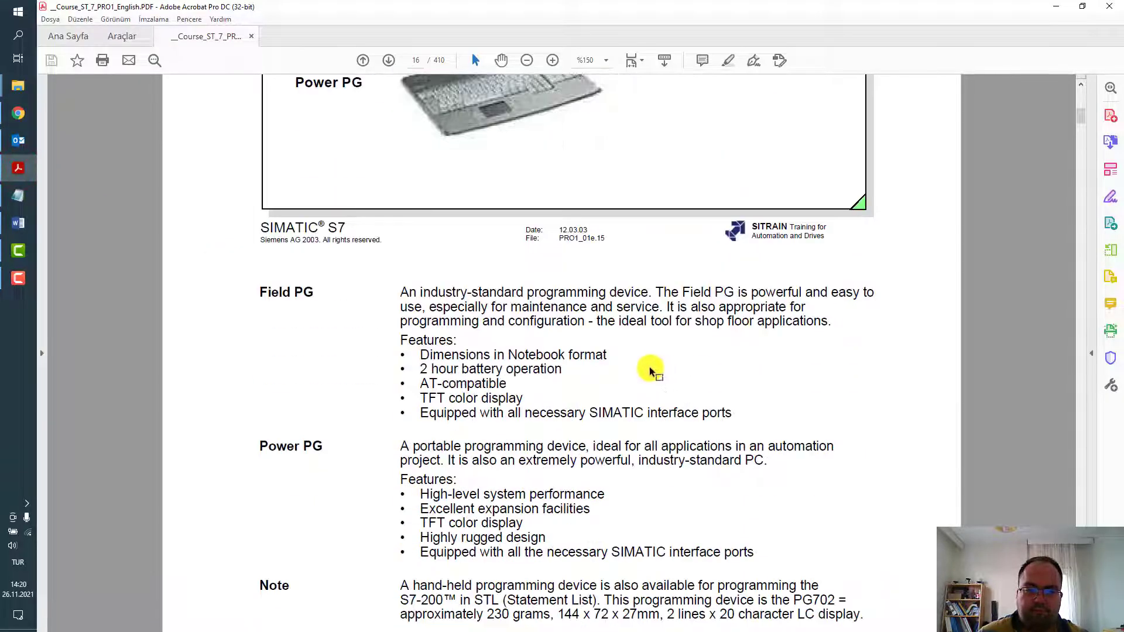
scroll(651, 370, down, 12)
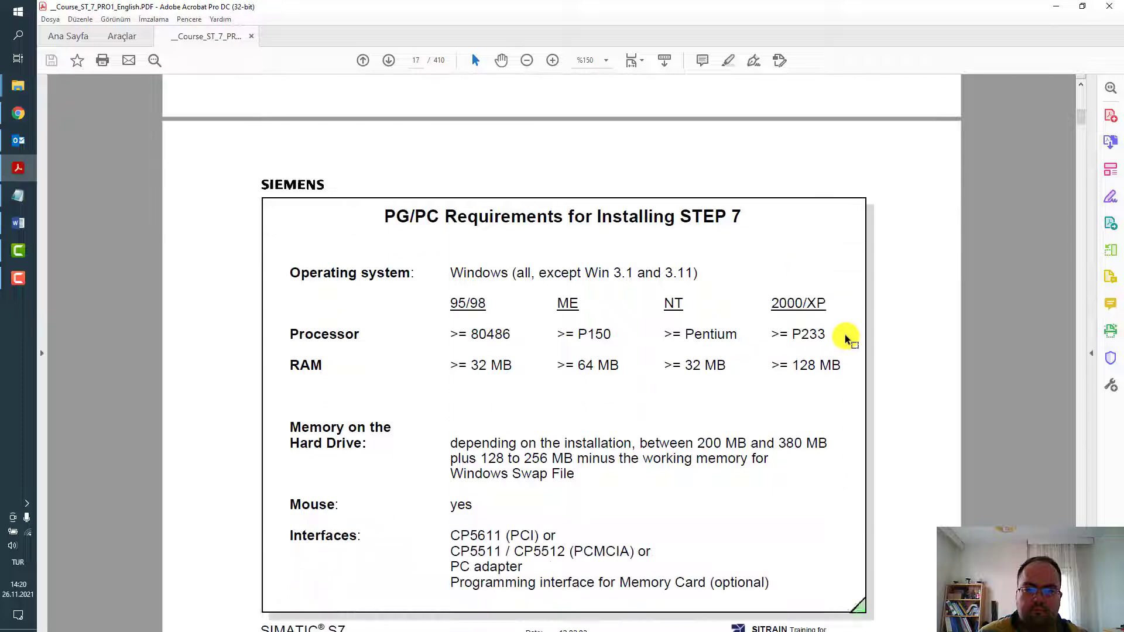
scroll(845, 338, down, 4)
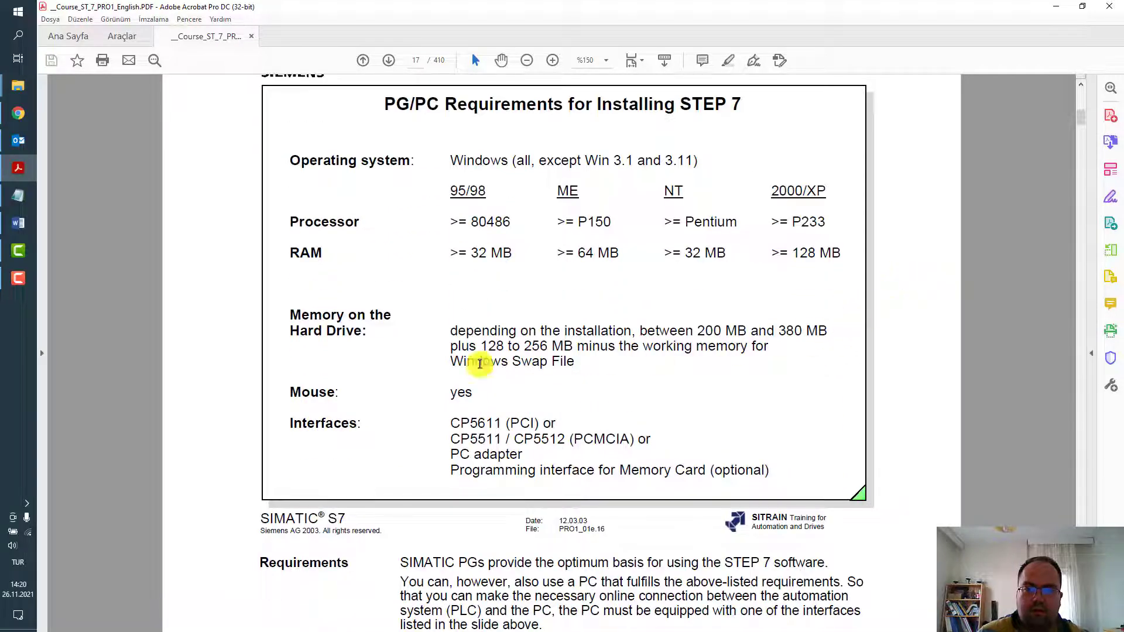
scroll(932, 351, down, 20)
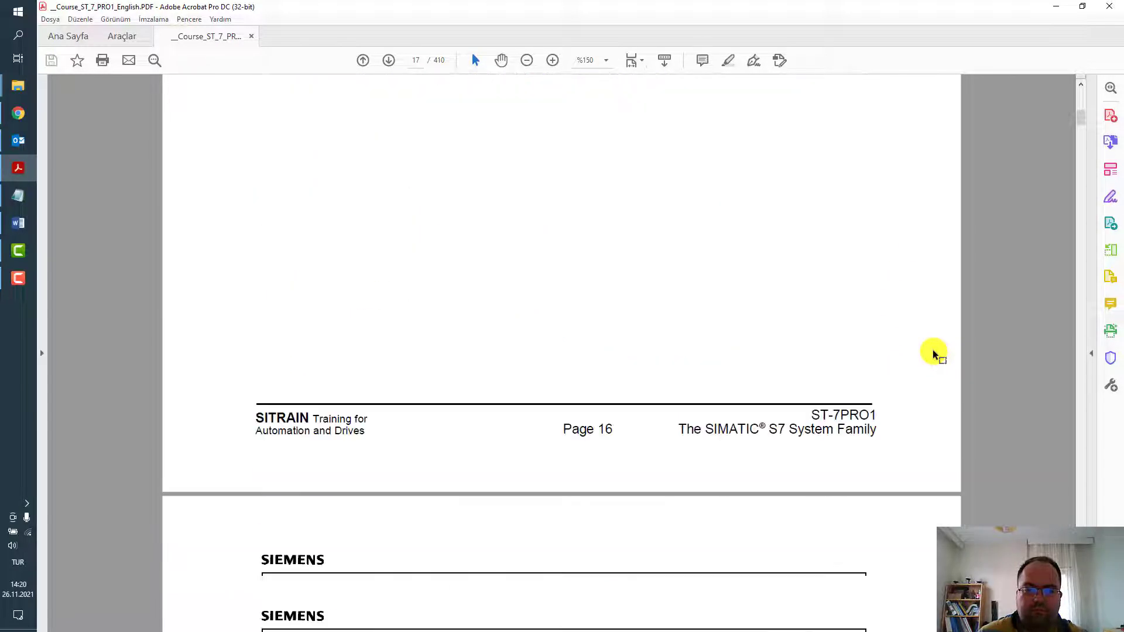
scroll(933, 349, down, 11)
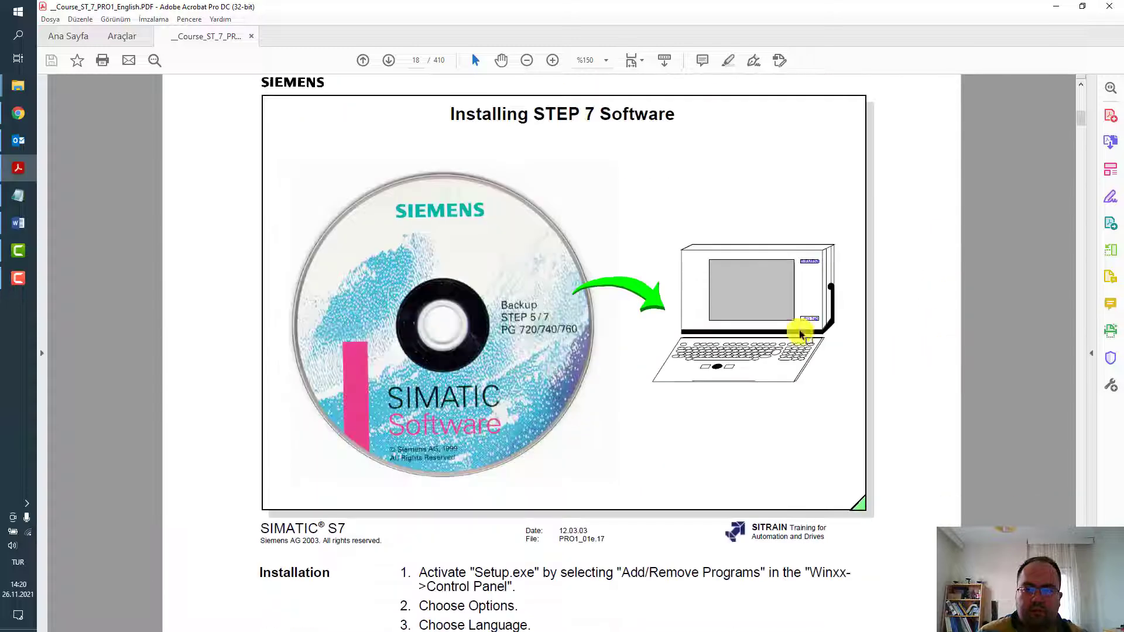
scroll(919, 268, down, 20)
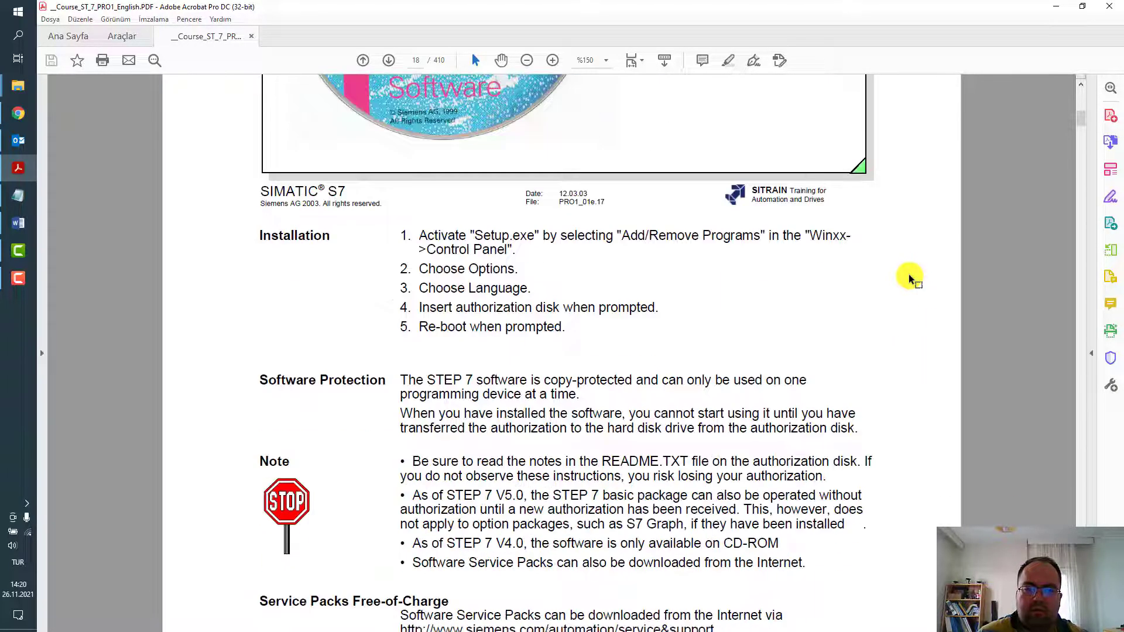
scroll(909, 274, down, 18)
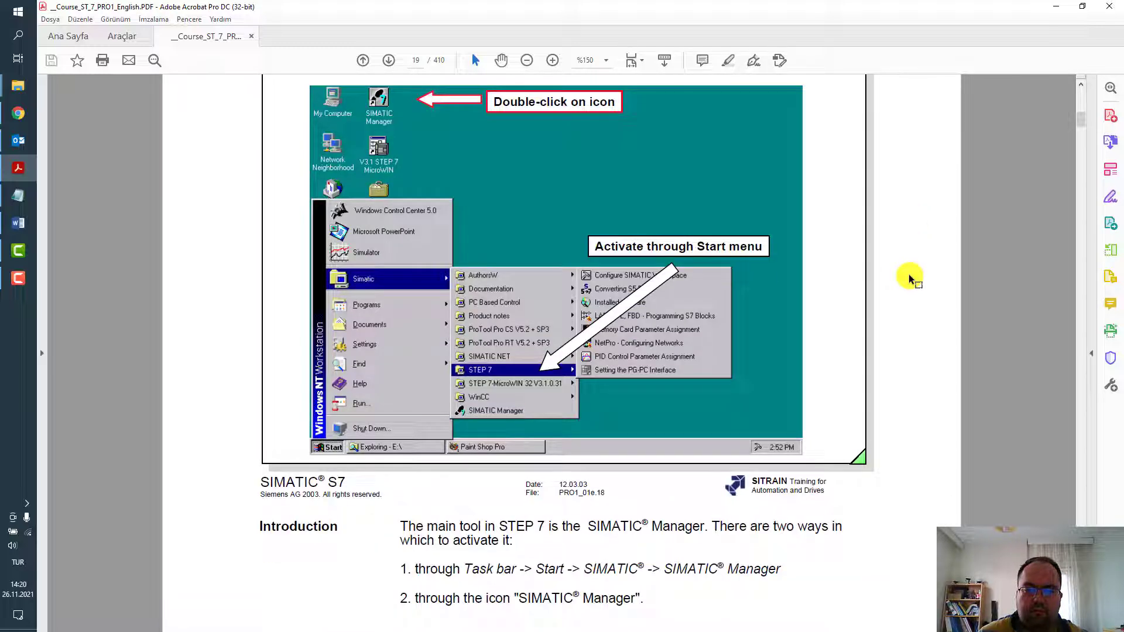
Step: Launch the installed SIMATIC software overview (Inst. software) from the Siemens Automation program folder
click(3, 7)
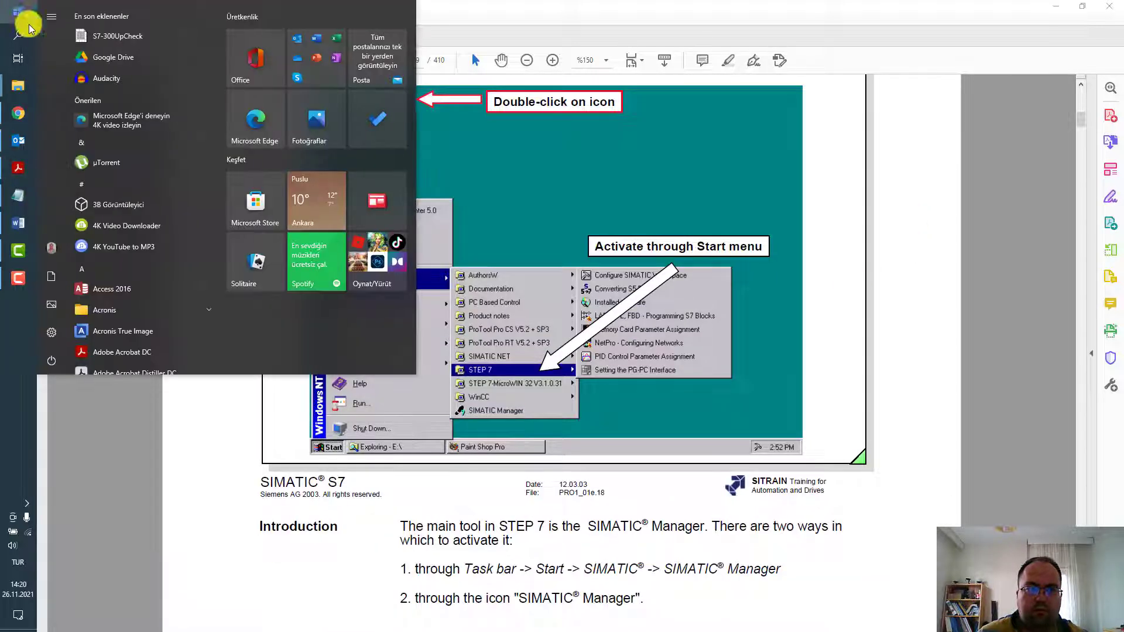
scroll(167, 261, down, 6)
scroll(163, 261, down, 10)
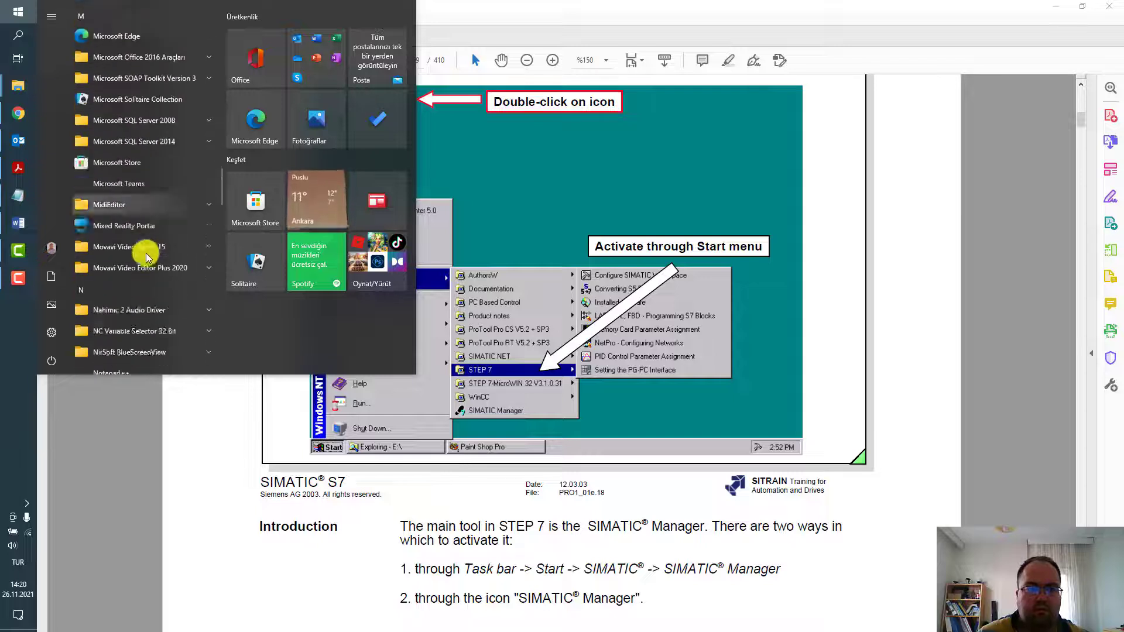
scroll(145, 253, down, 8)
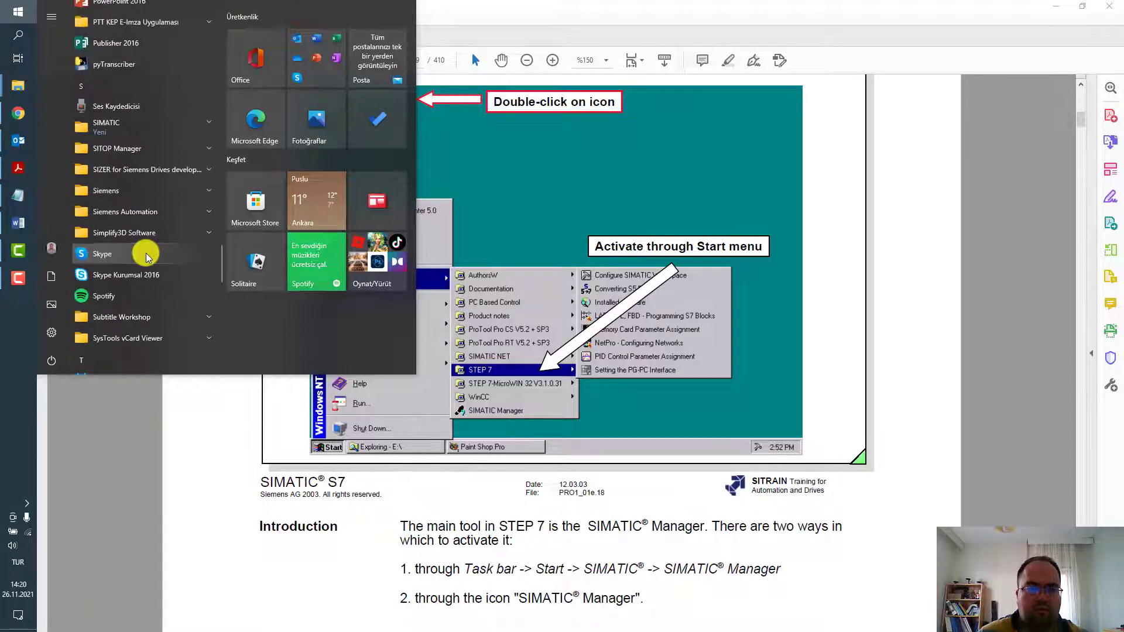
click(146, 191)
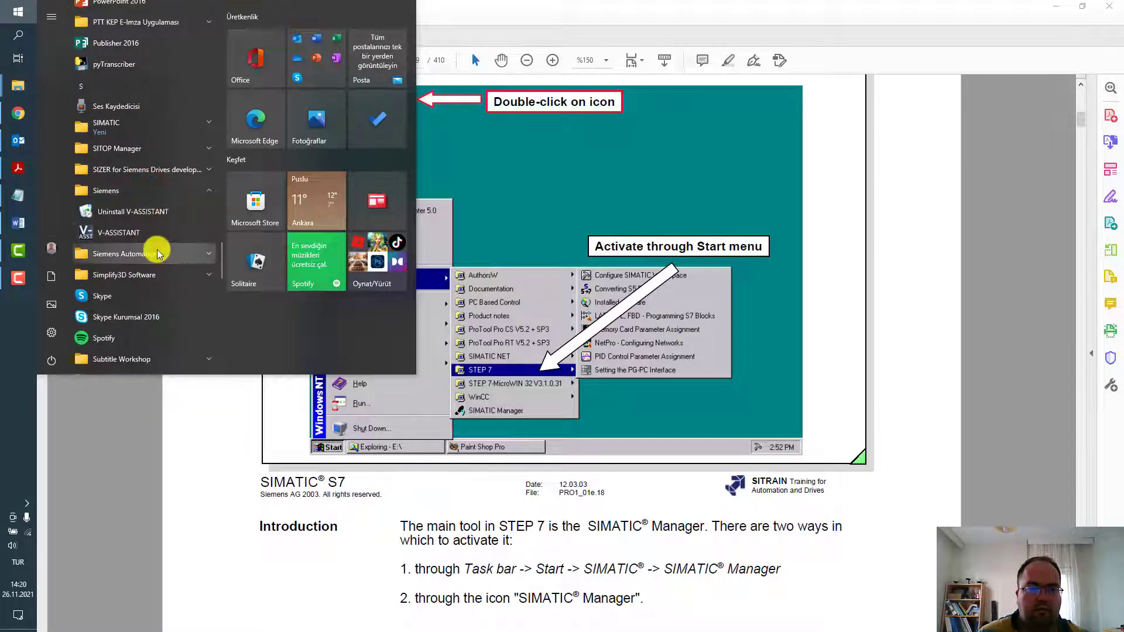
click(157, 253)
scroll(157, 249, down, 4)
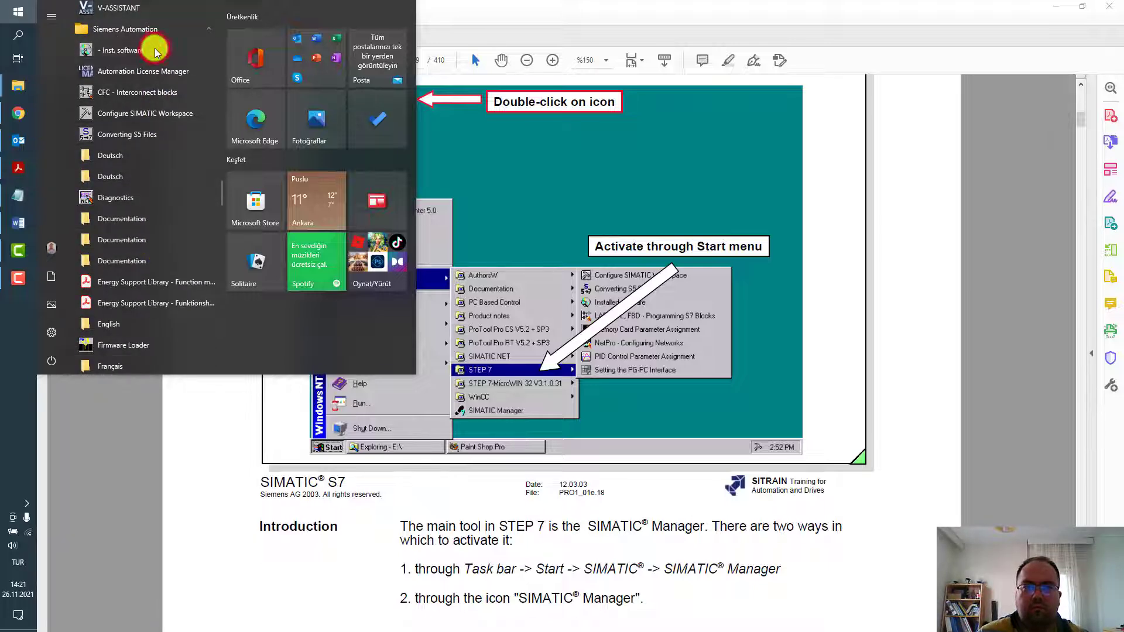
click(339, 292)
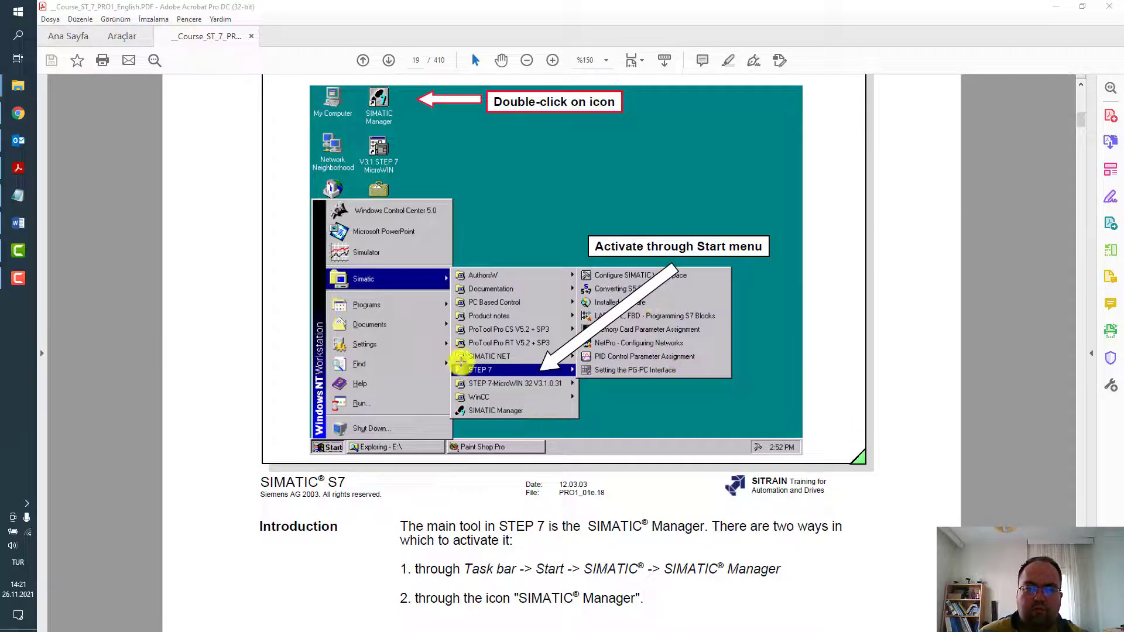
Step: Launch Converting S5 Files from the Siemens Automation program folder
click(18, 11)
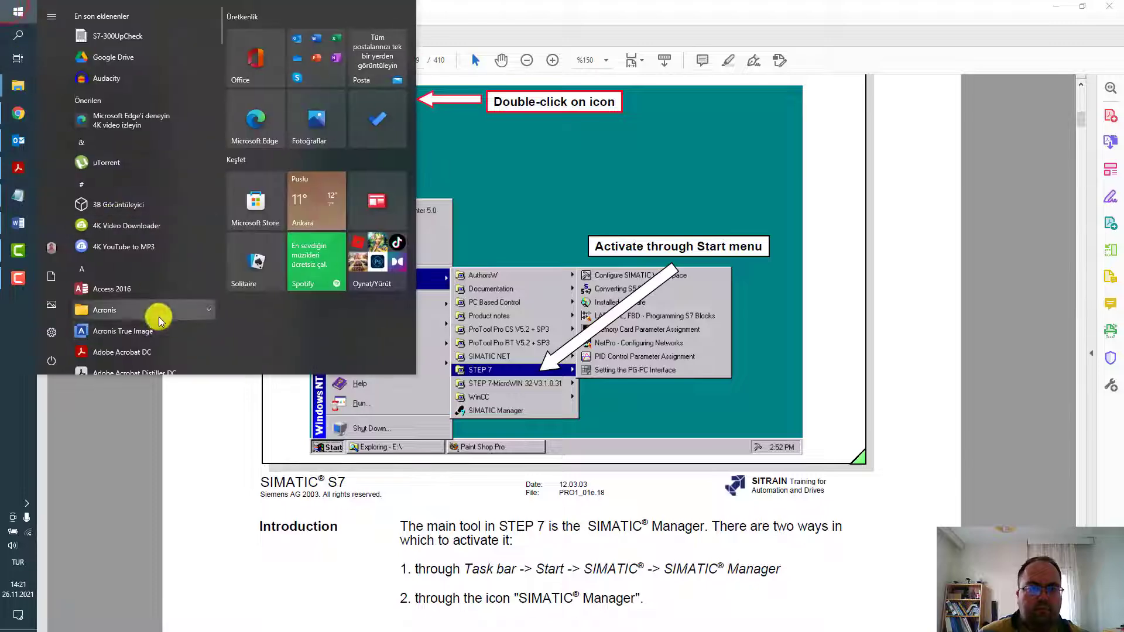
scroll(158, 319, down, 15)
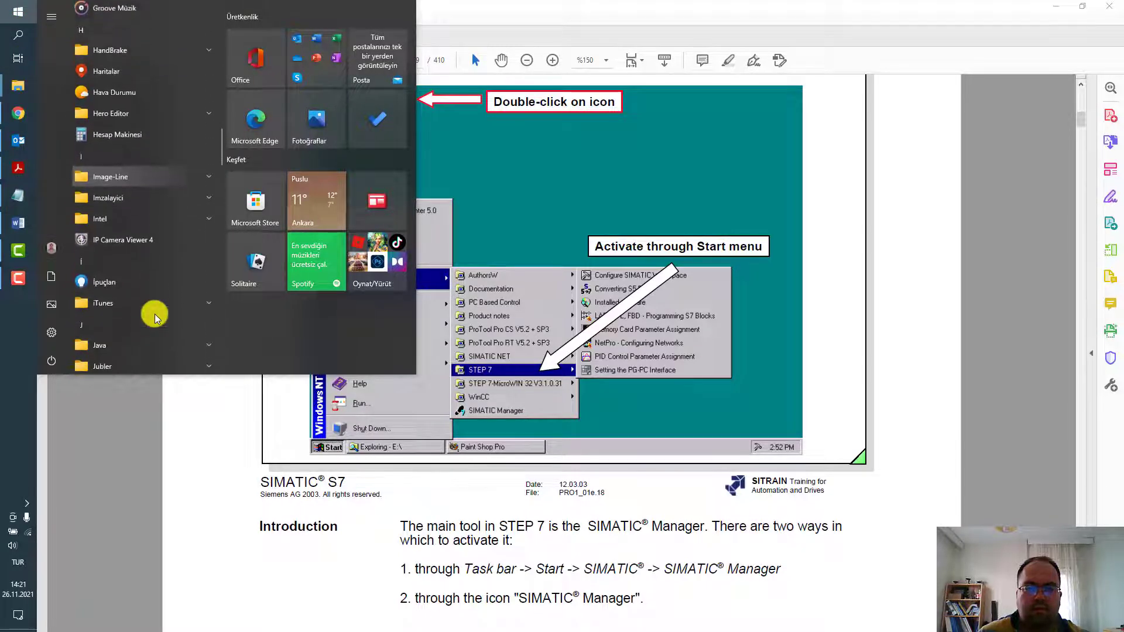
scroll(154, 314, down, 10)
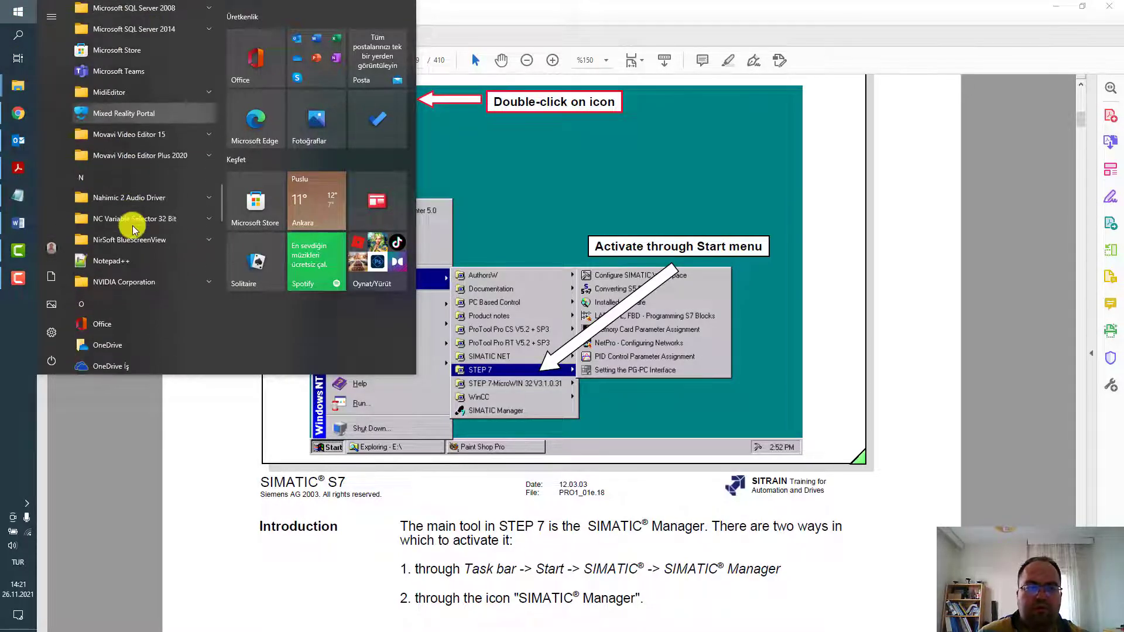
scroll(134, 229, down, 8)
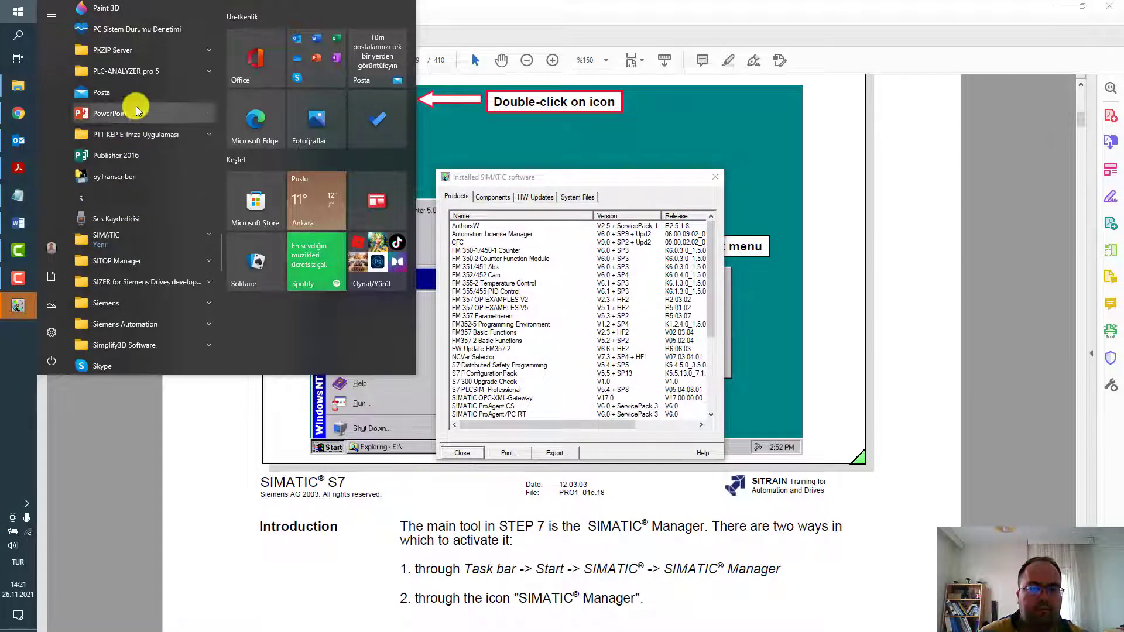
scroll(166, 275, down, 5)
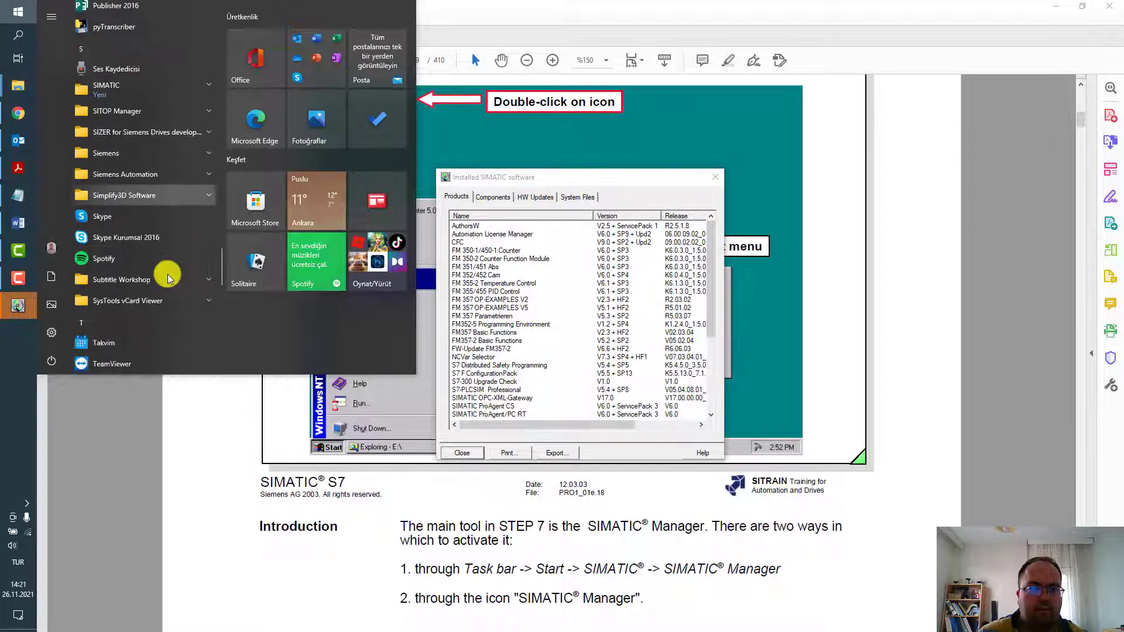
click(170, 175)
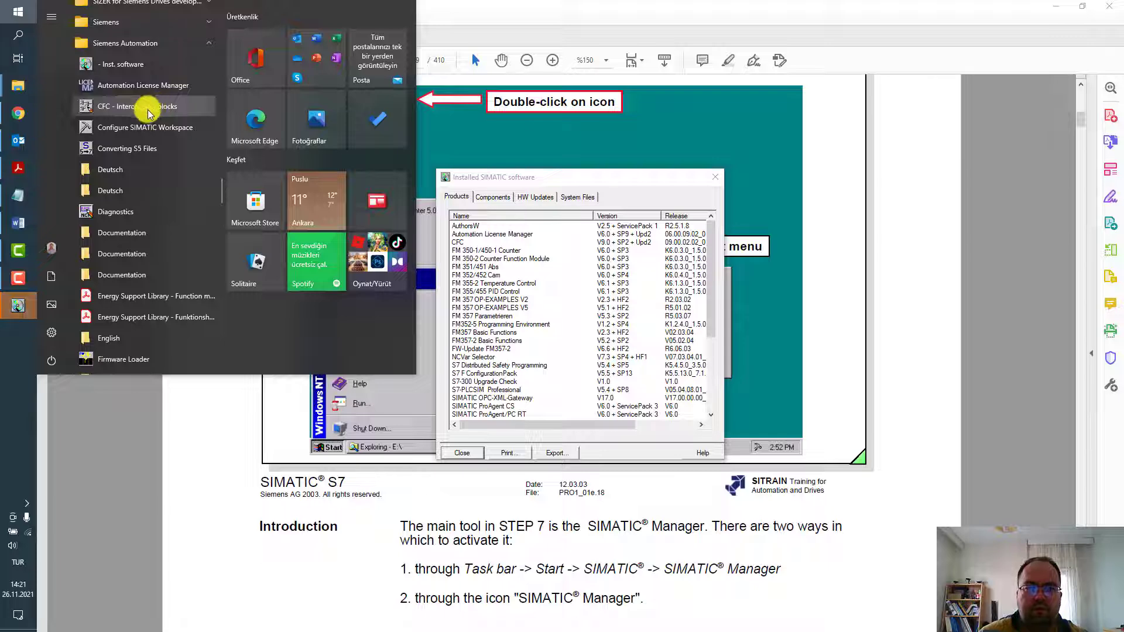
click(156, 149)
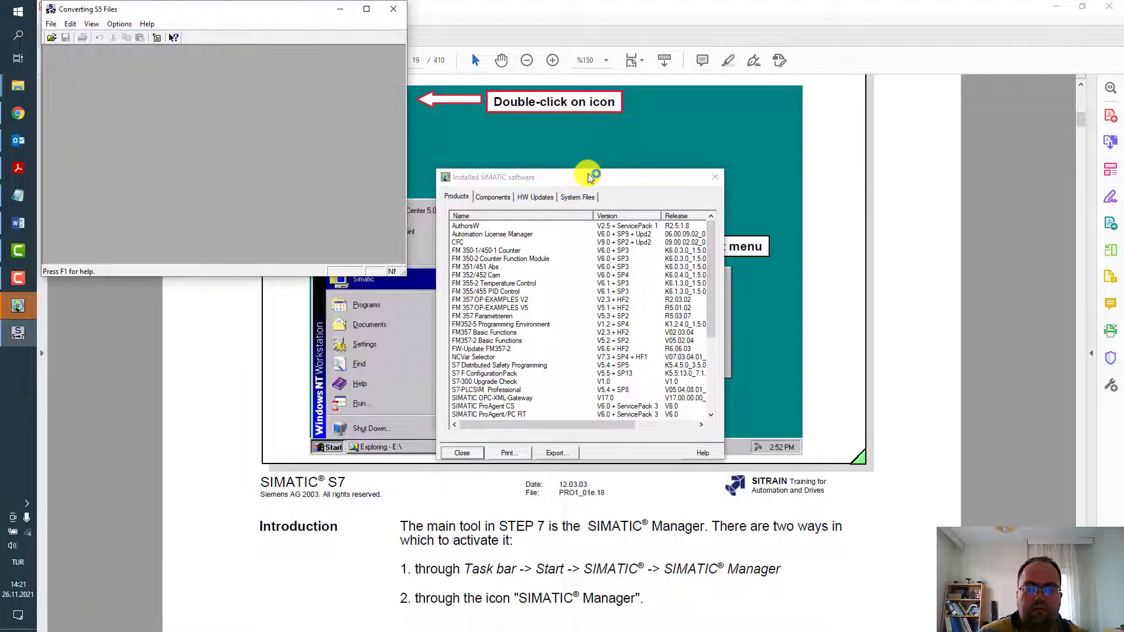
Step: Launch Firmware Loader from the Siemens Automation program folder and move its window clear of the installed software list
click(19, 11)
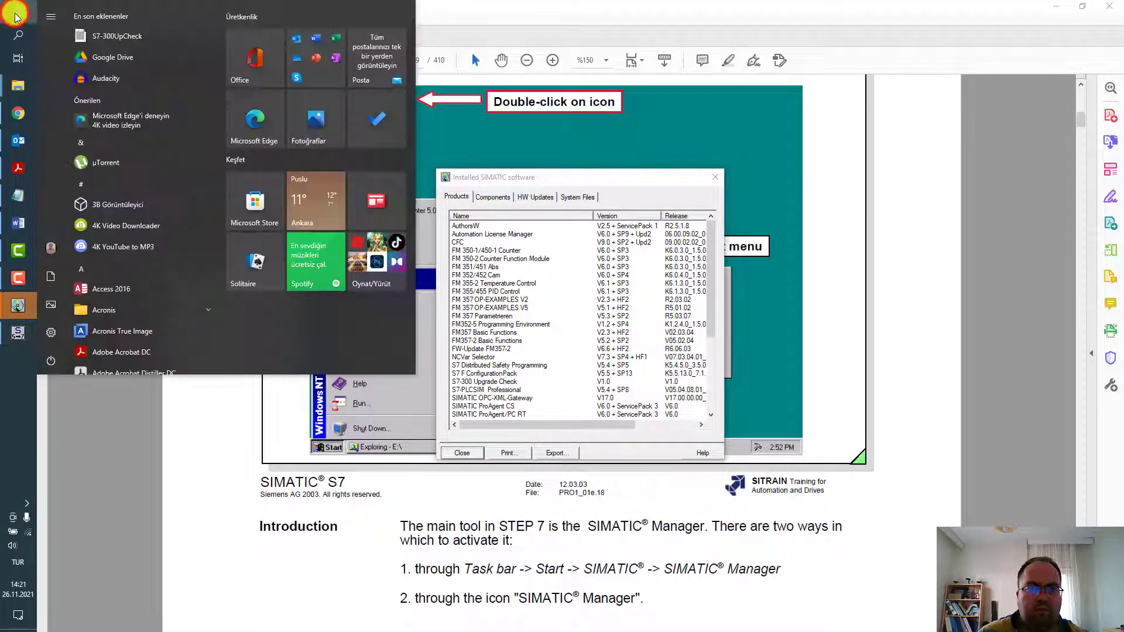
scroll(117, 301, down, 5)
scroll(128, 302, down, 10)
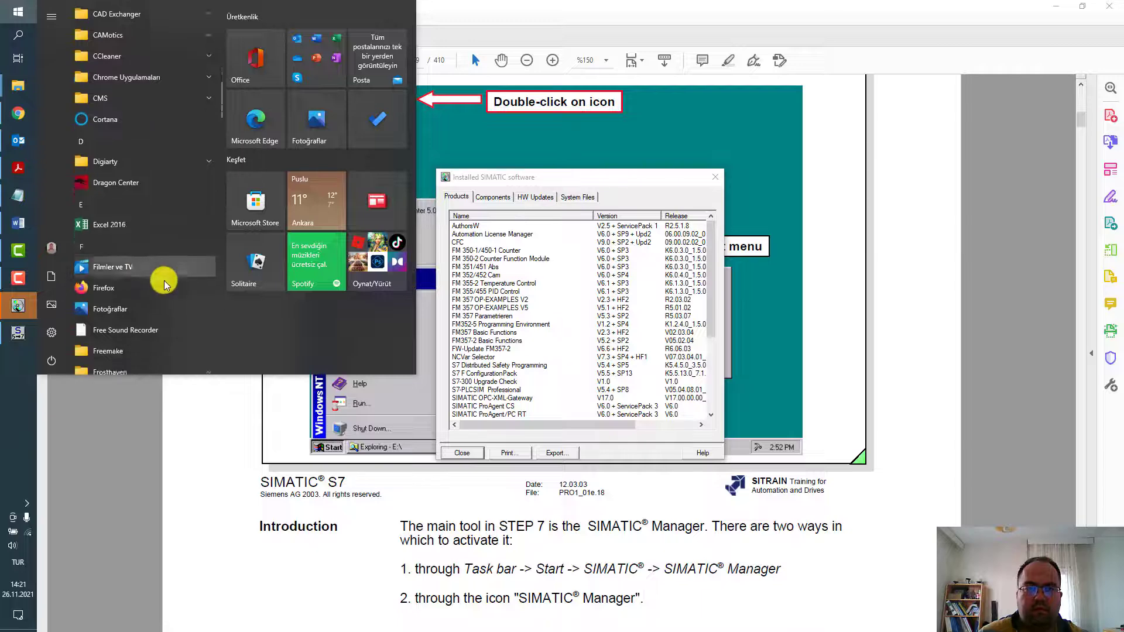
scroll(145, 249, down, 15)
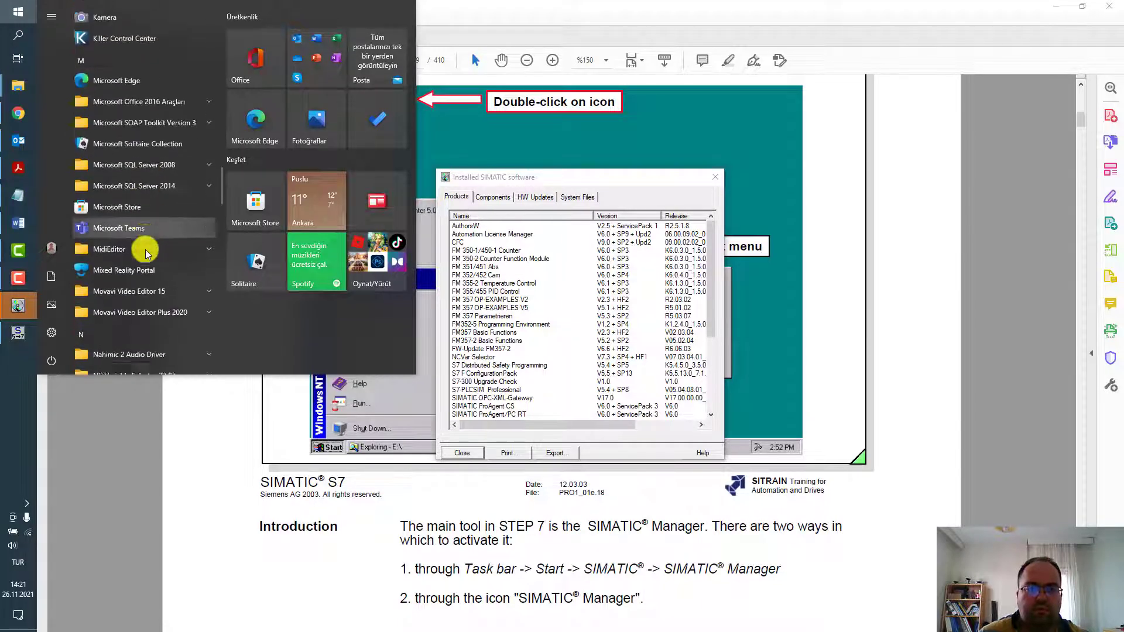
scroll(145, 252, down, 5)
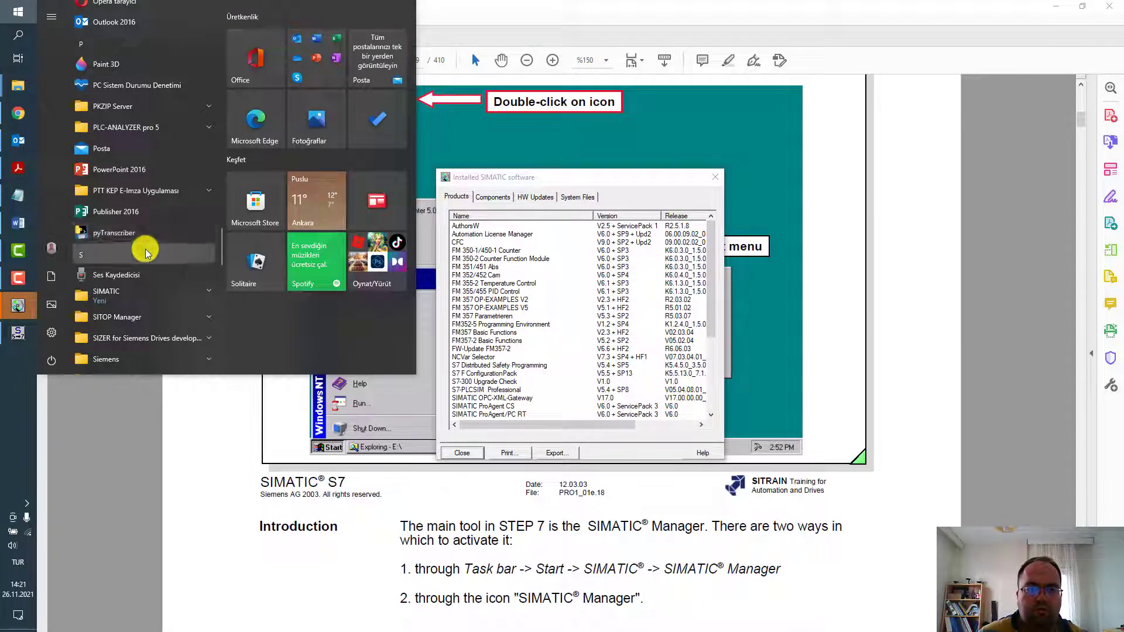
click(146, 216)
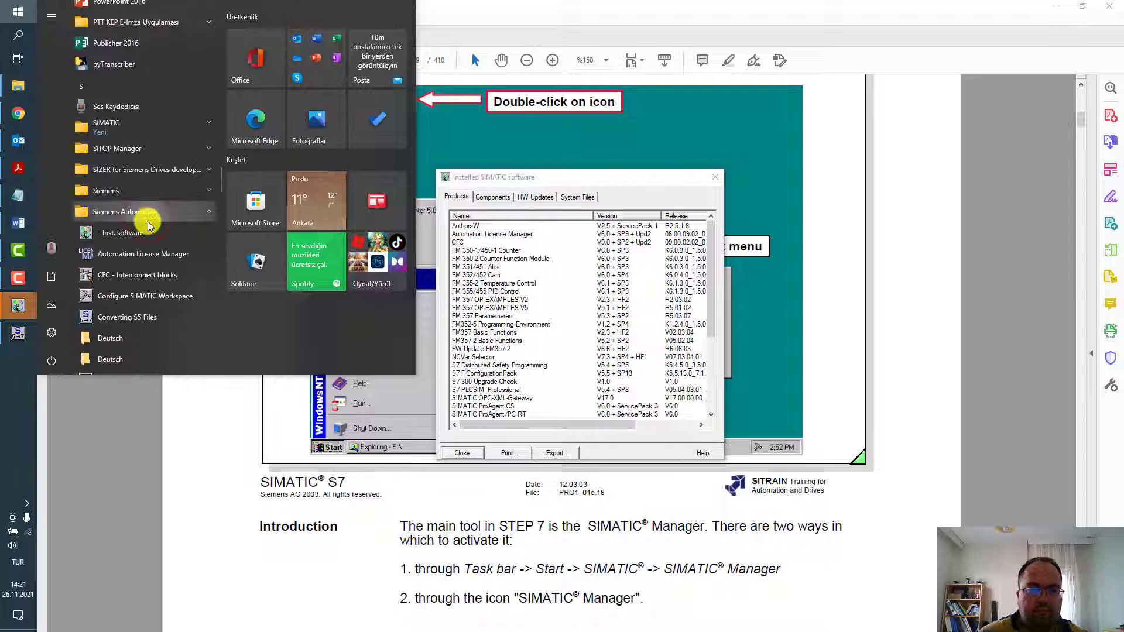
scroll(147, 222, down, 3)
scroll(147, 222, down, 2)
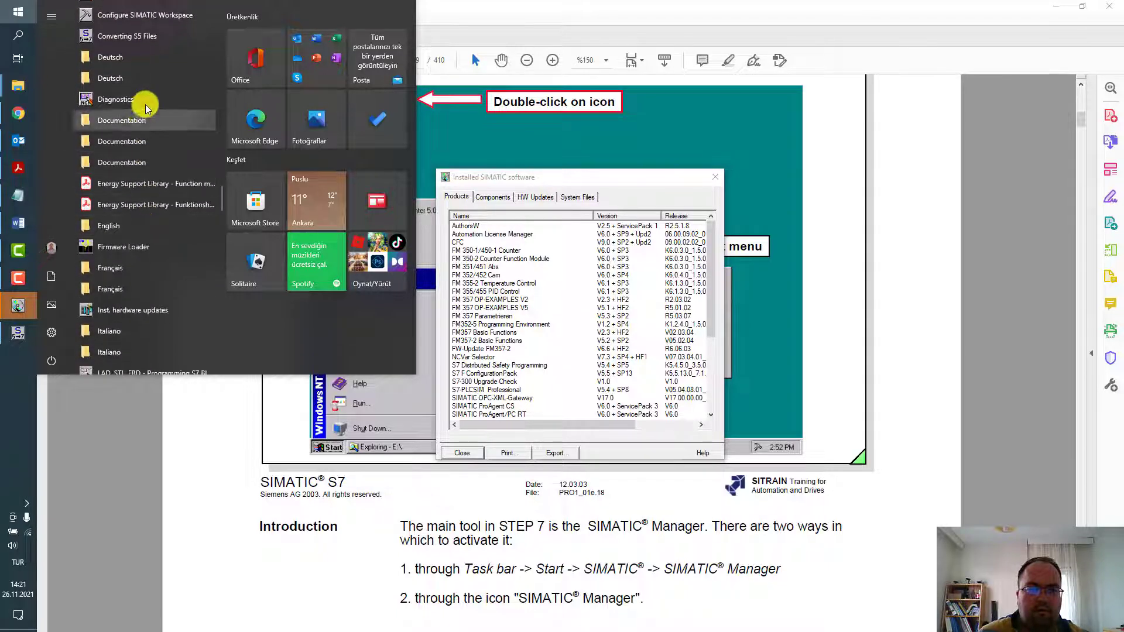
scroll(146, 108, down, 1)
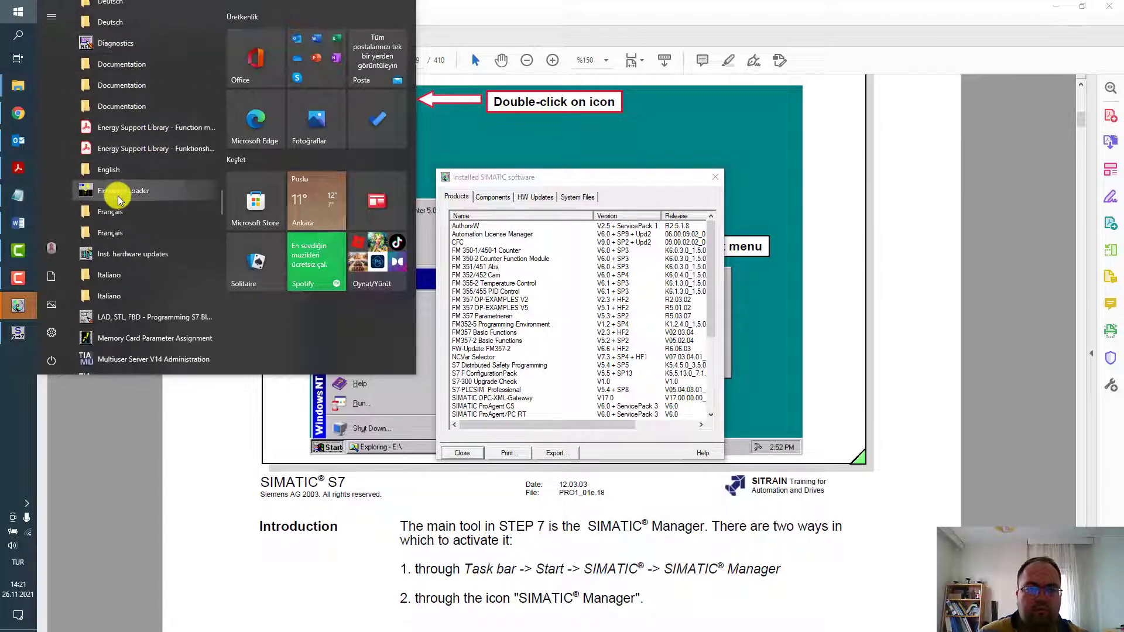
click(139, 194)
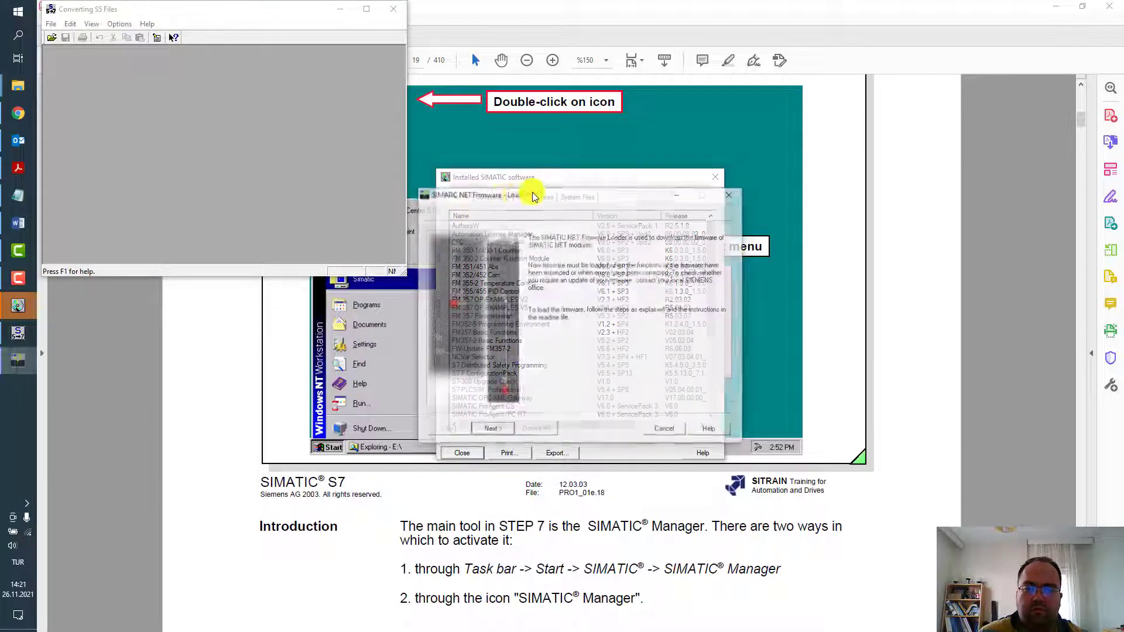
drag(599, 196, 303, 324)
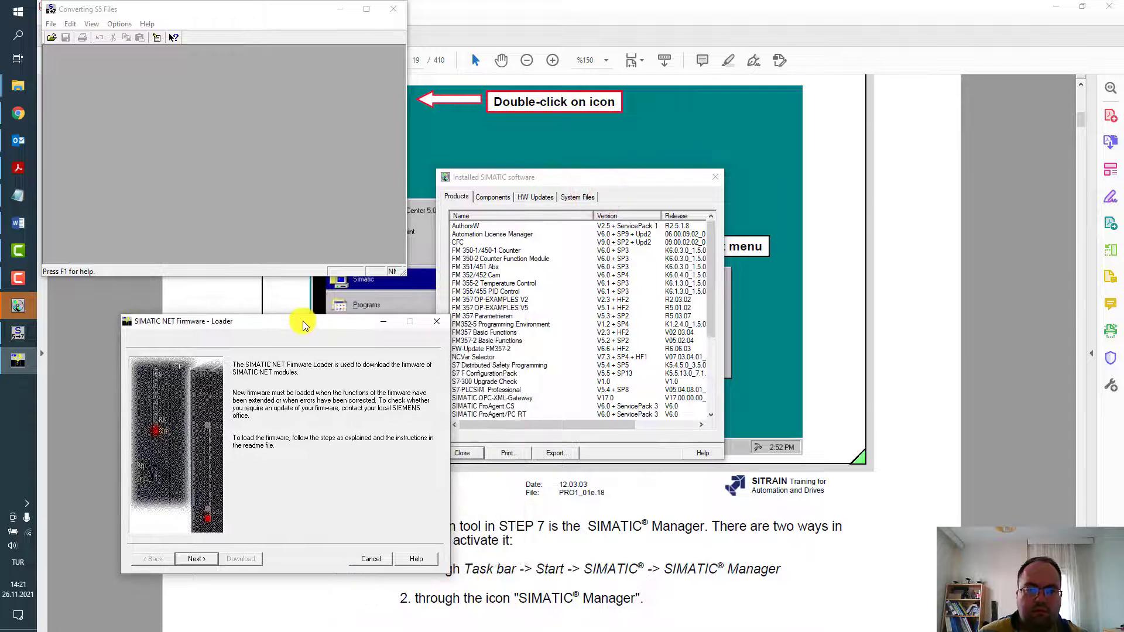
Step: Advance the SIMATIC NET Firmware Loader to the firmware selection and try to continue without choosing a file
click(196, 558)
click(378, 366)
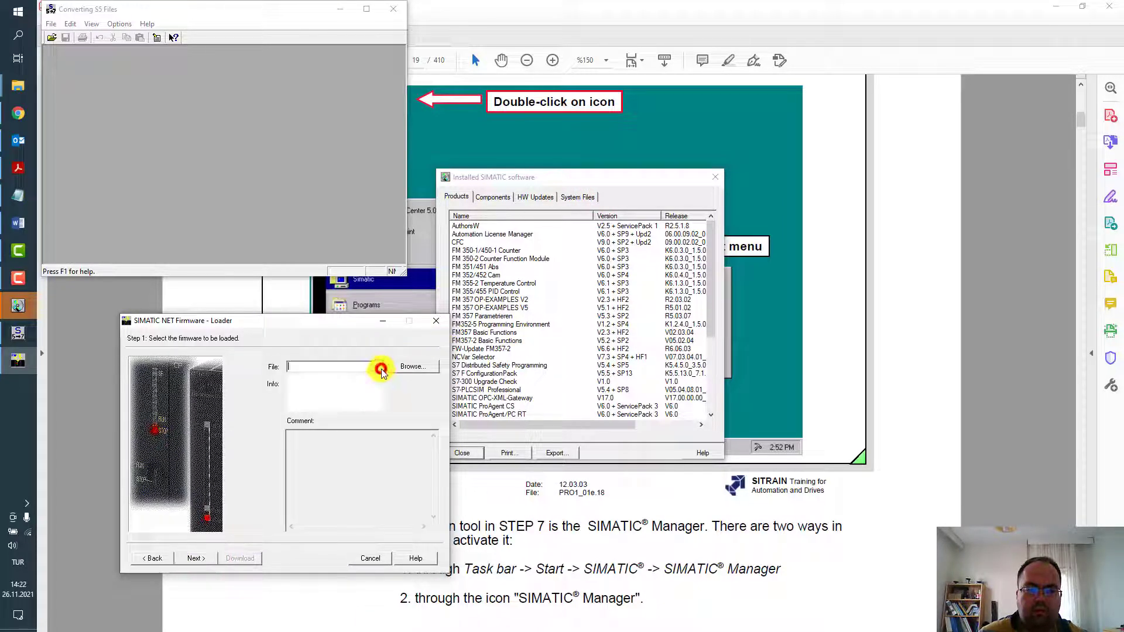
click(379, 366)
click(214, 554)
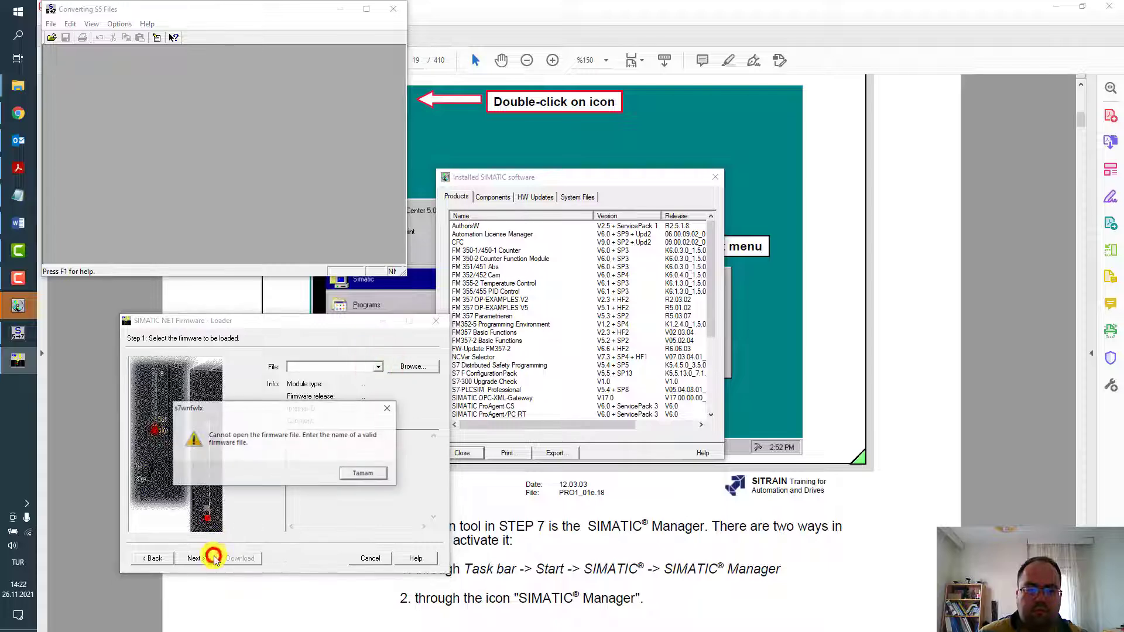
click(354, 474)
Step: Look through the programs in the Siemens Automation folder, from the installed software entry to the WinCC Unified tools
click(18, 12)
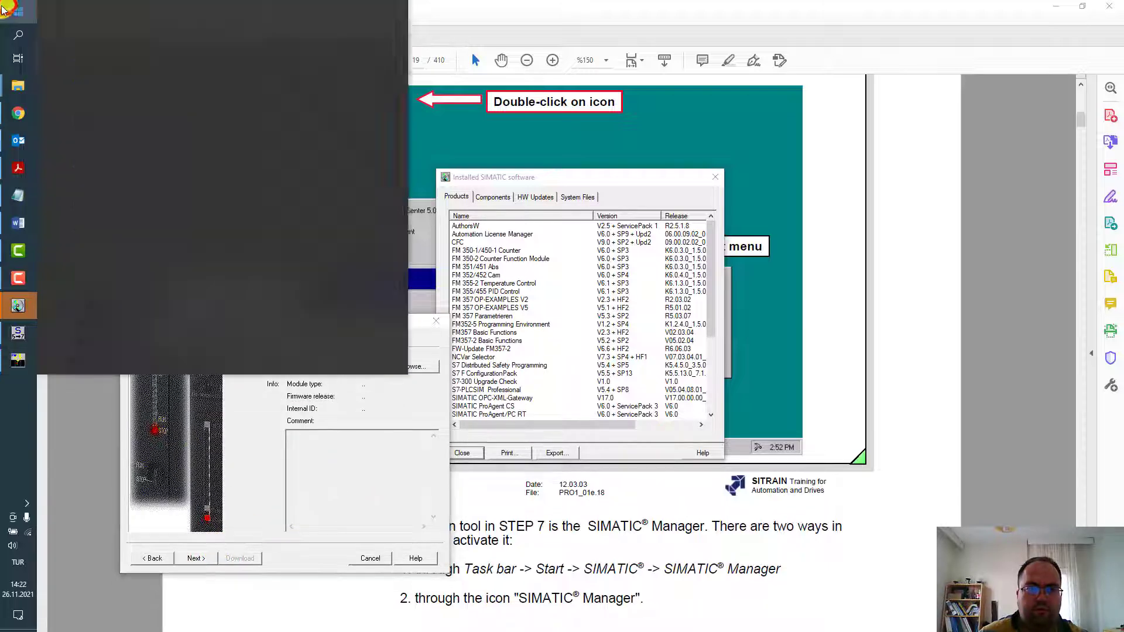
scroll(175, 251, down, 15)
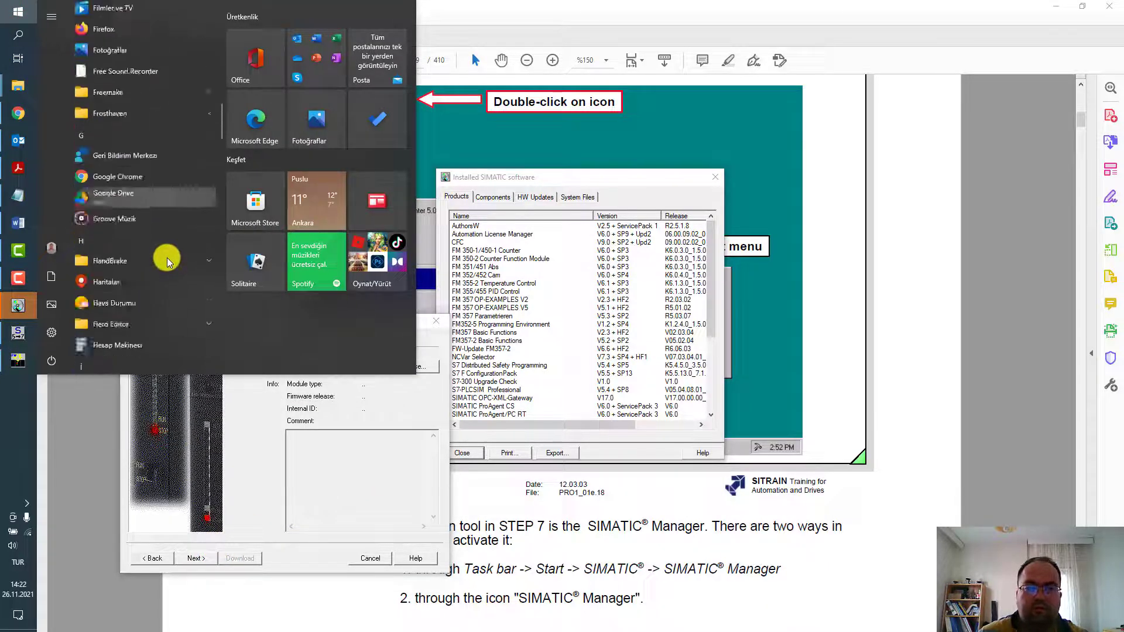
scroll(166, 257, down, 10)
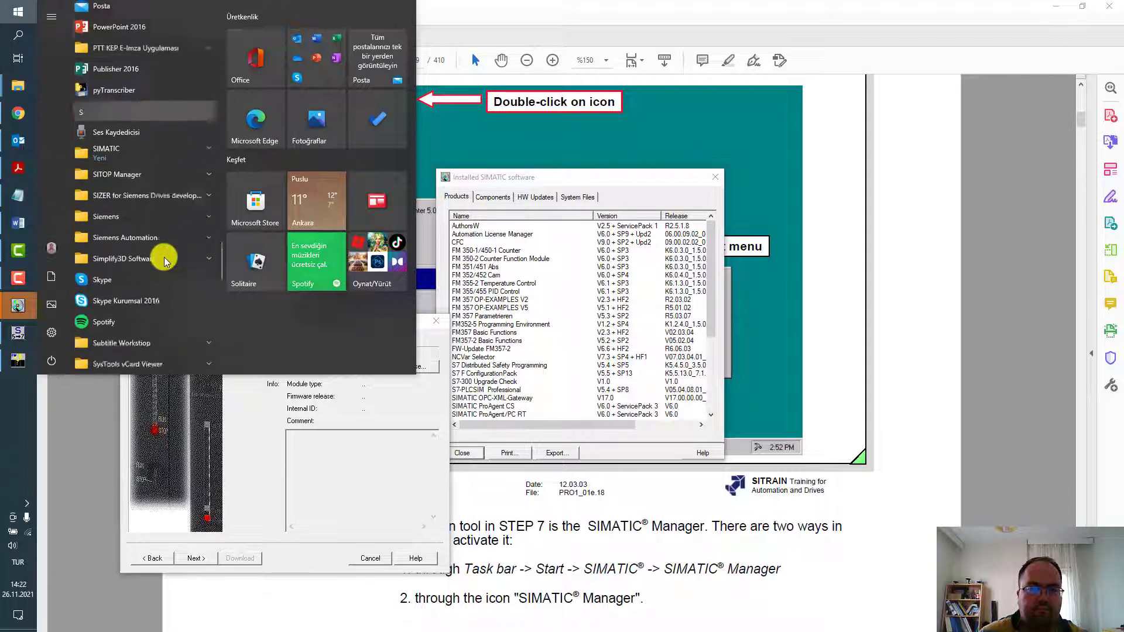
click(151, 156)
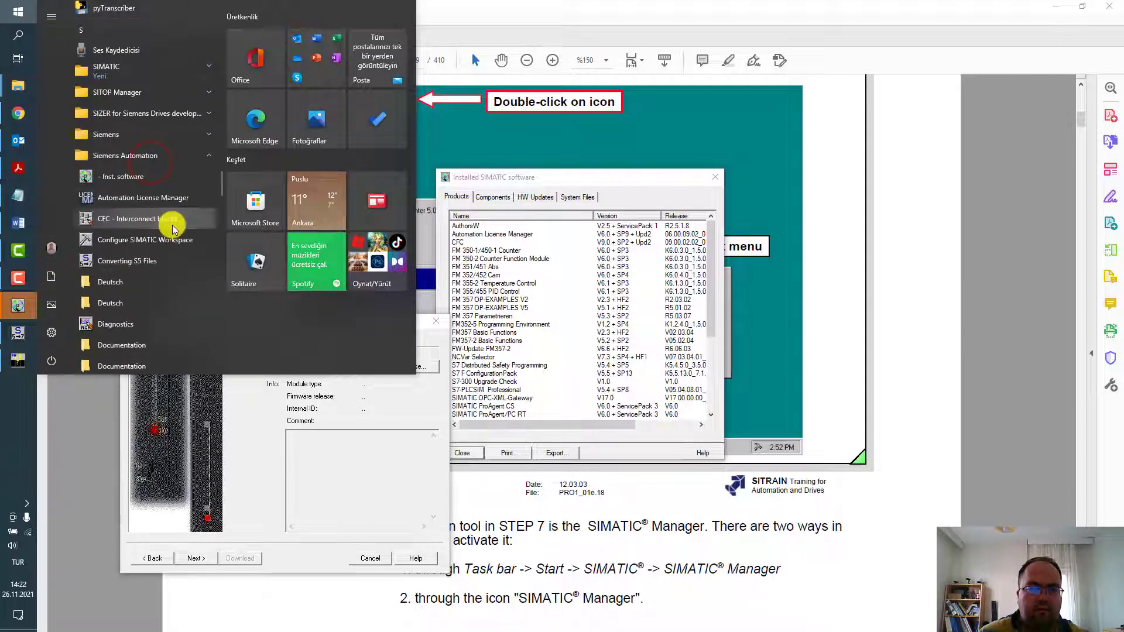
scroll(174, 228, down, 3)
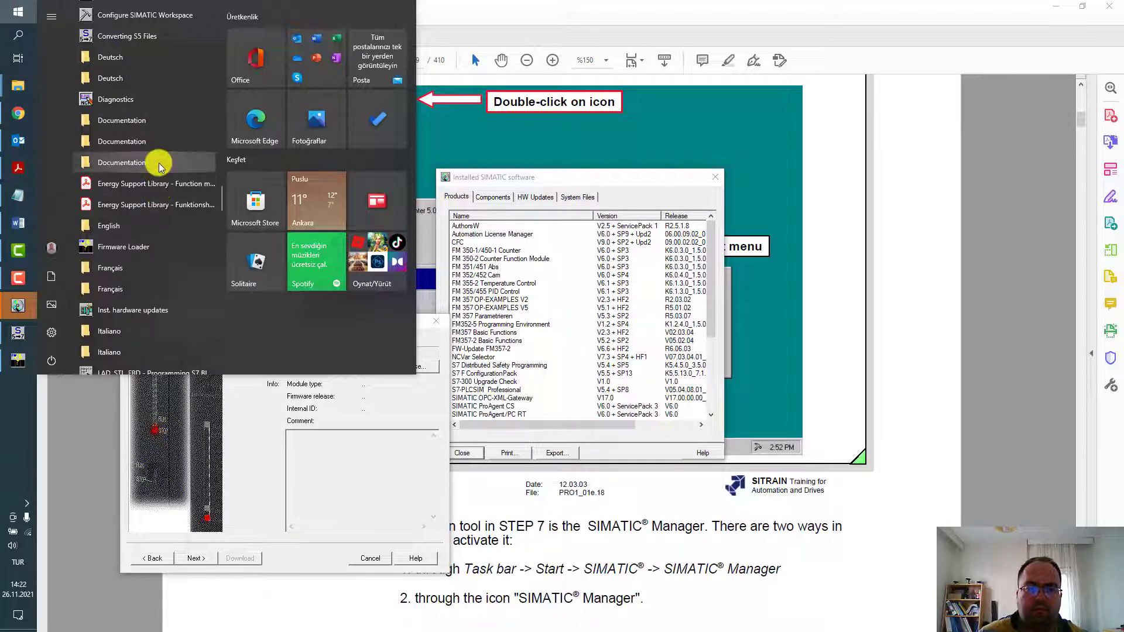
scroll(160, 276, down, 7)
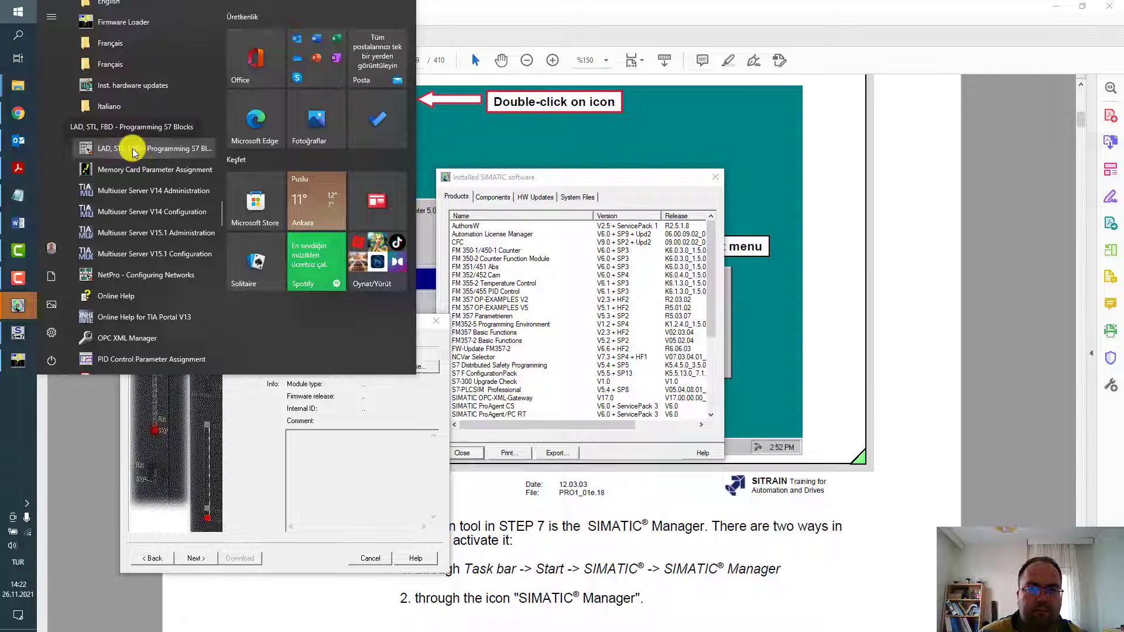
scroll(134, 154, down, 2)
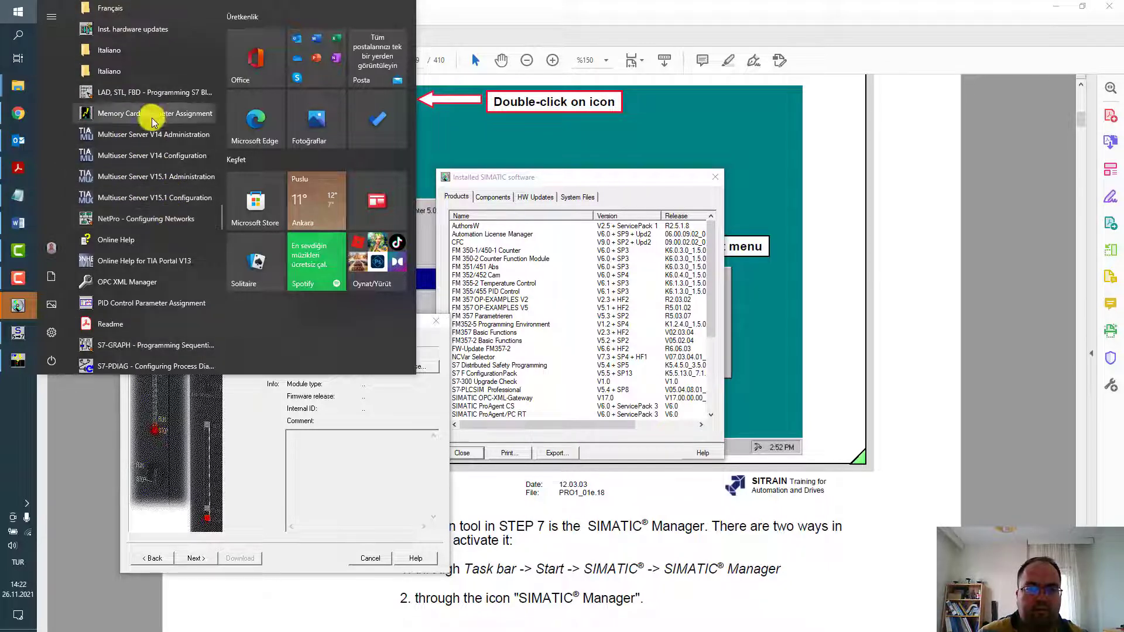
scroll(151, 114, down, 2)
scroll(164, 234, down, 2)
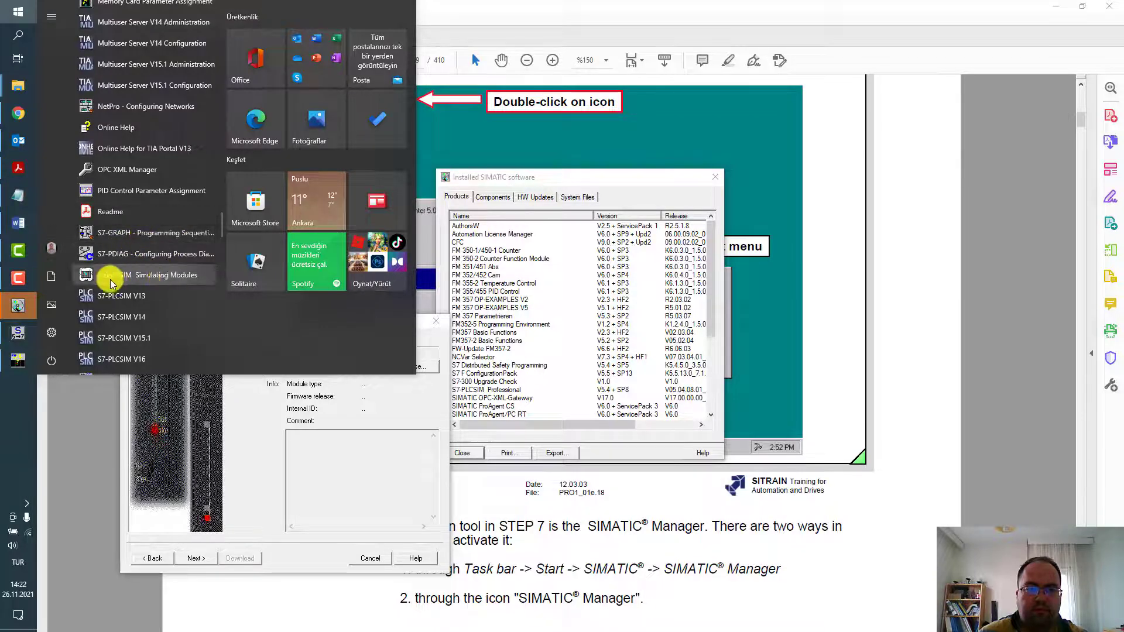
scroll(162, 279, down, 8)
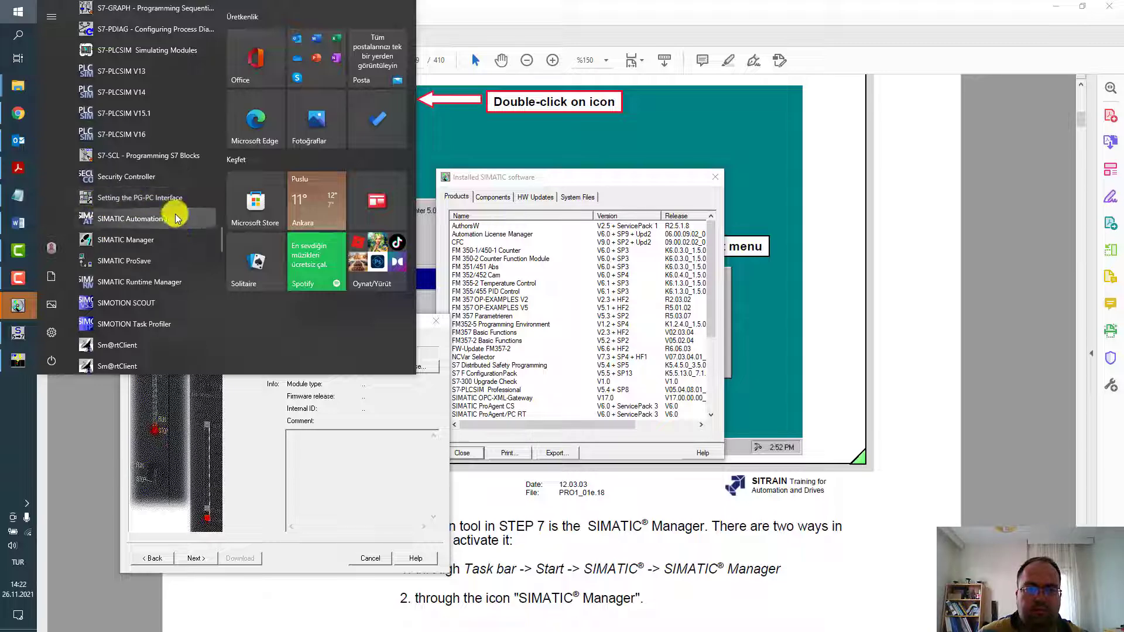
scroll(167, 202, down, 2)
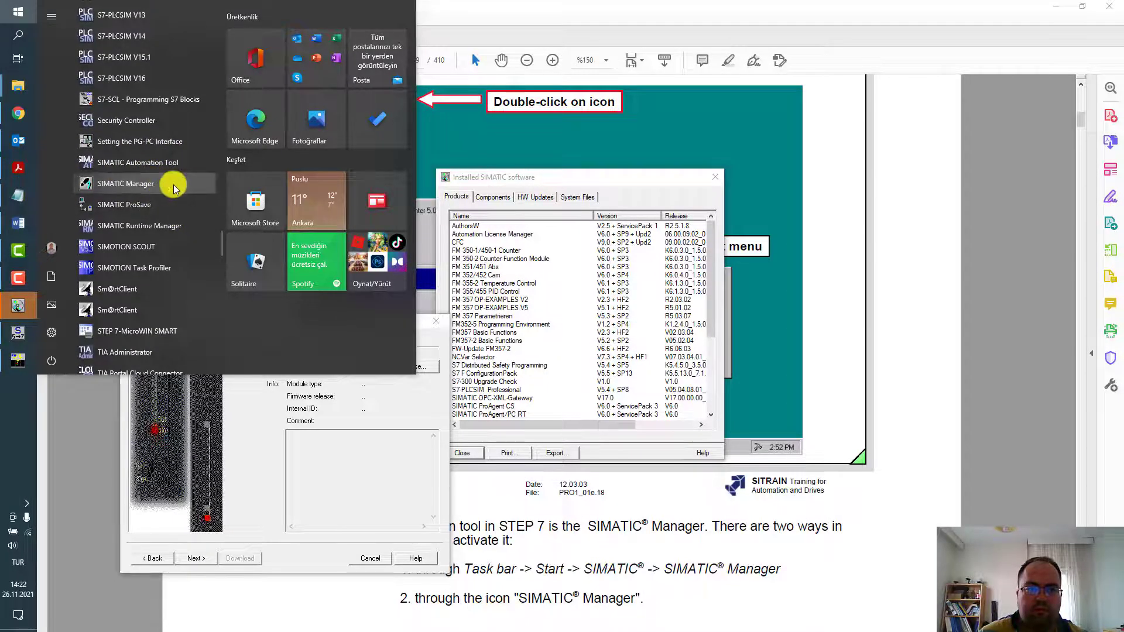
scroll(170, 182, down, 4)
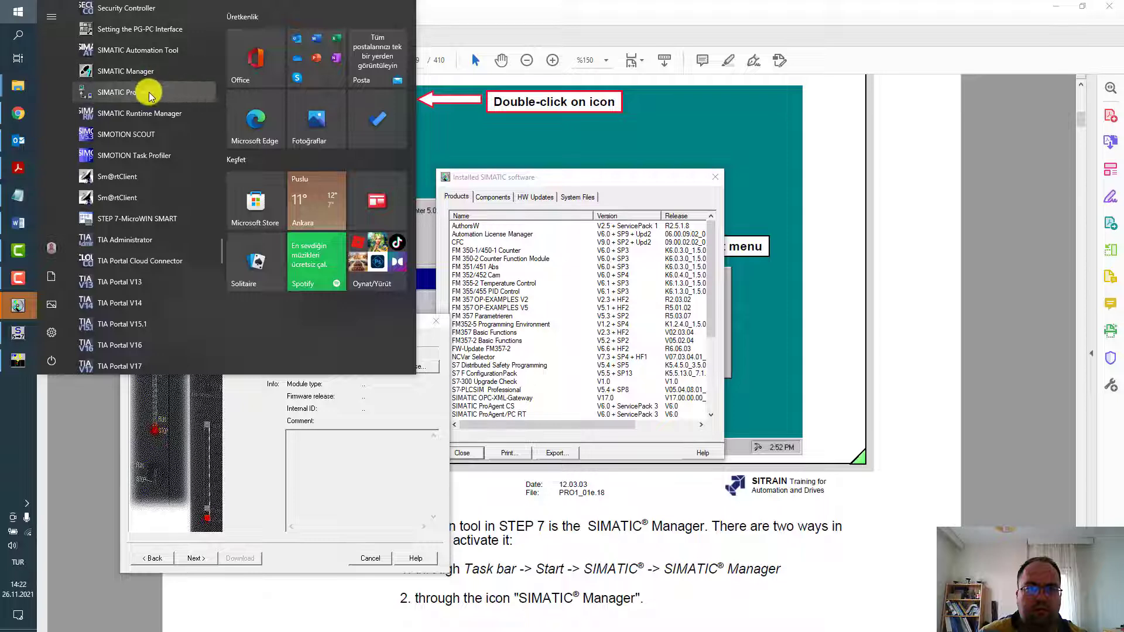
scroll(151, 107, down, 2)
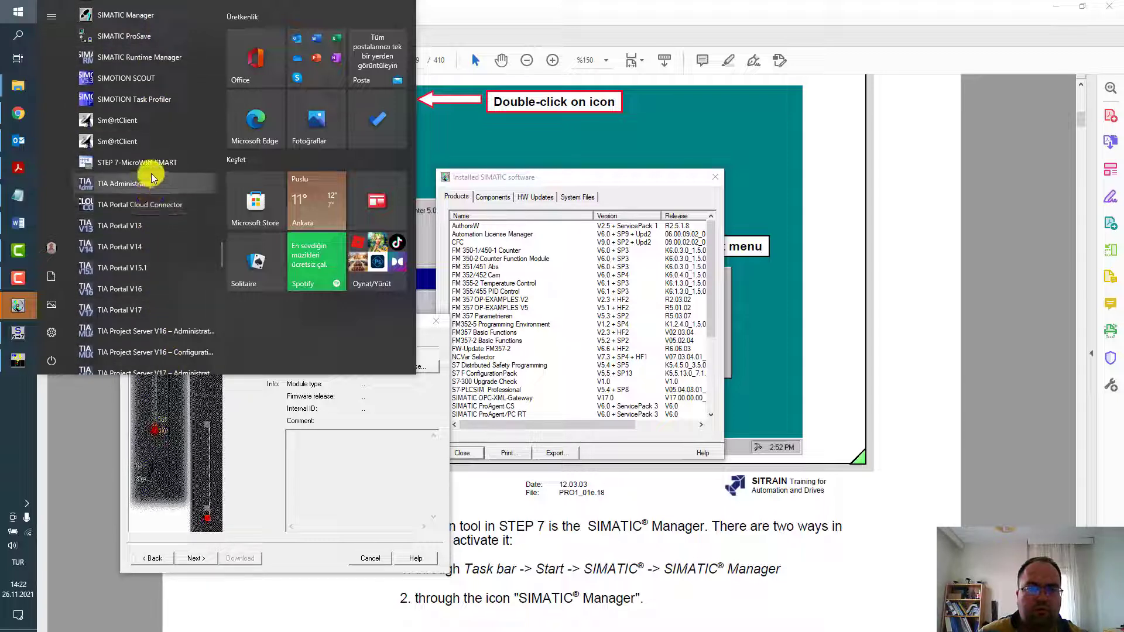
scroll(157, 166, down, 6)
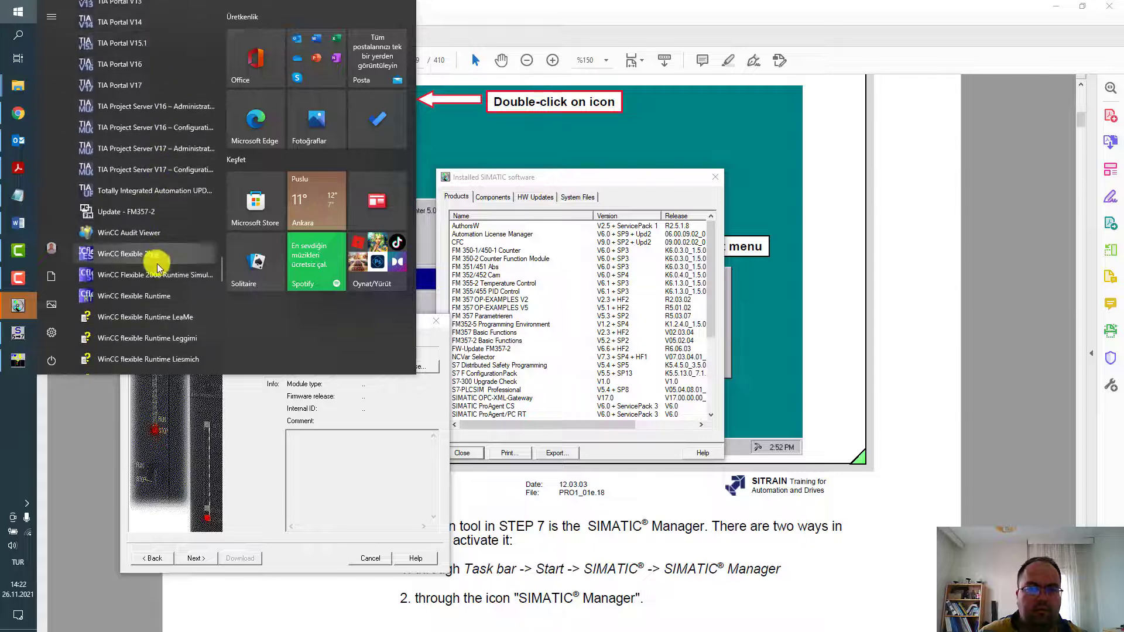
scroll(161, 156, up, 2)
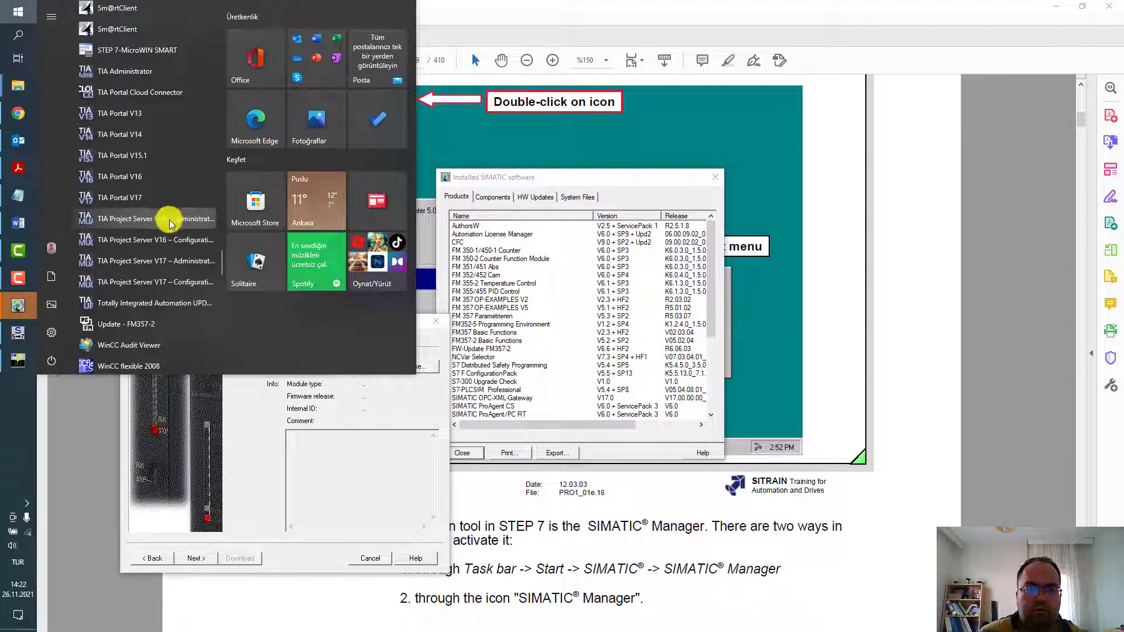
scroll(170, 224, down, 4)
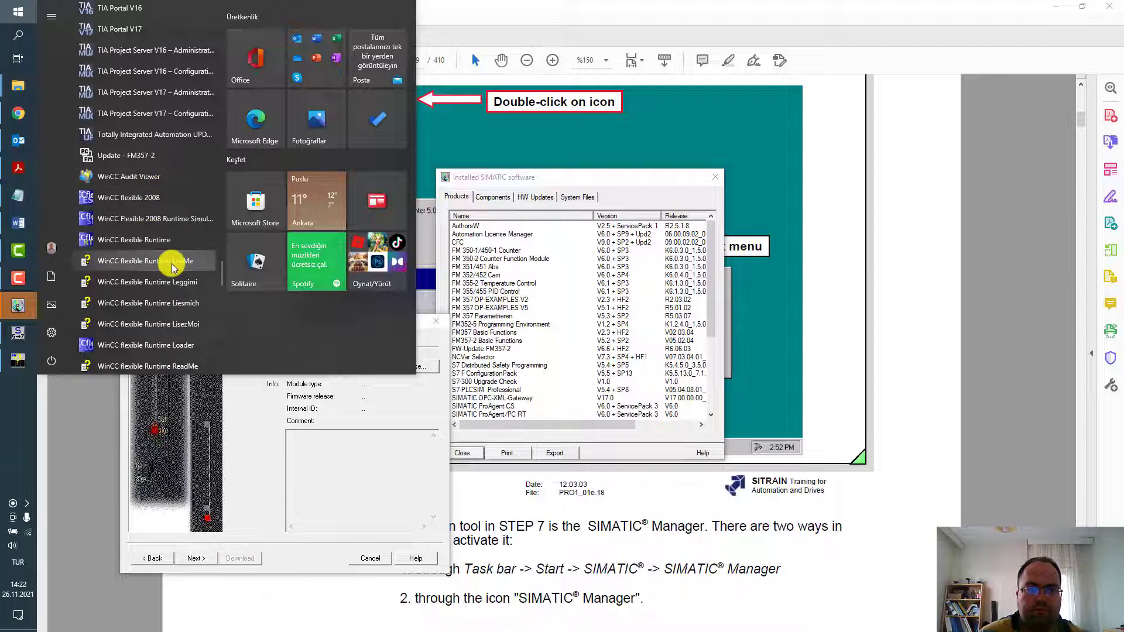
scroll(173, 266, down, 8)
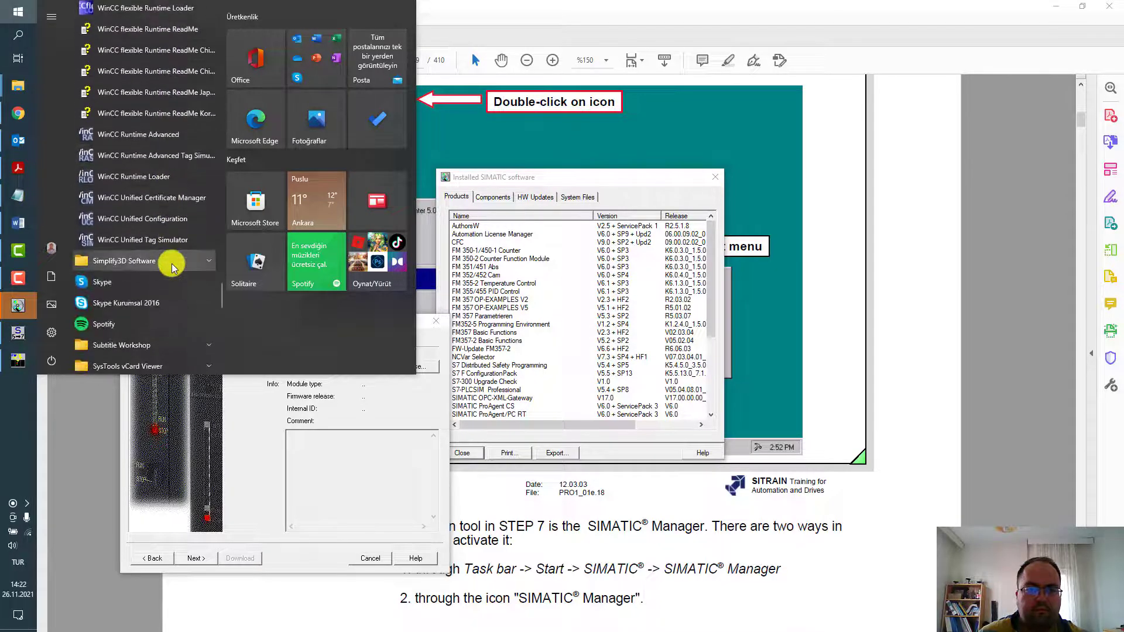
Step: Close the SIMATIC NET Firmware Loader and Converting S5 Files windows
click(302, 562)
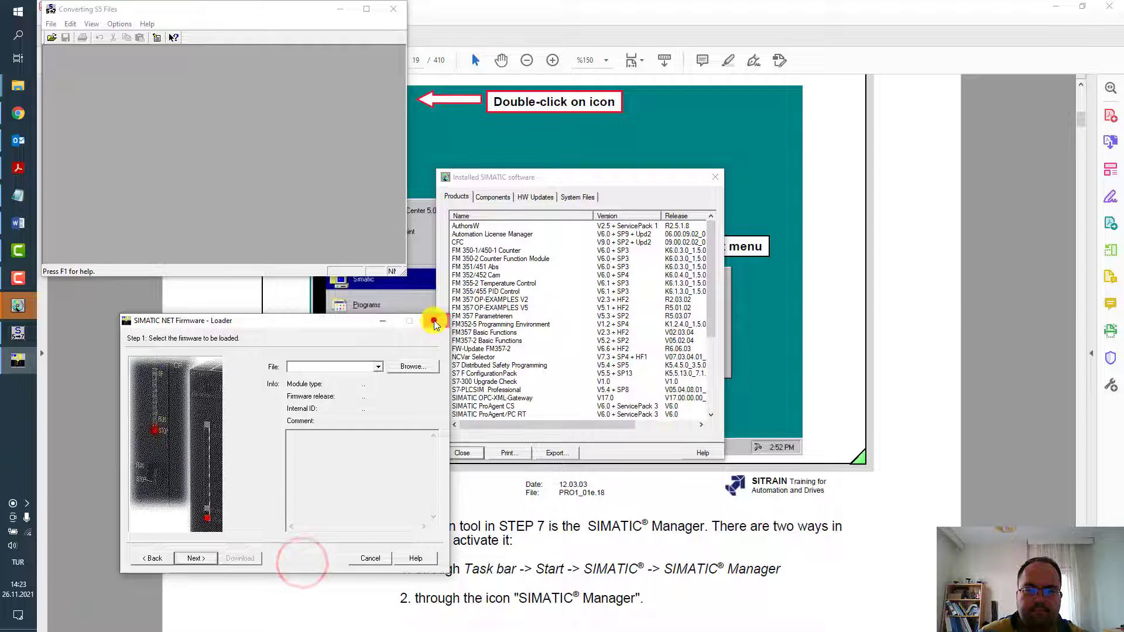
click(433, 321)
click(393, 9)
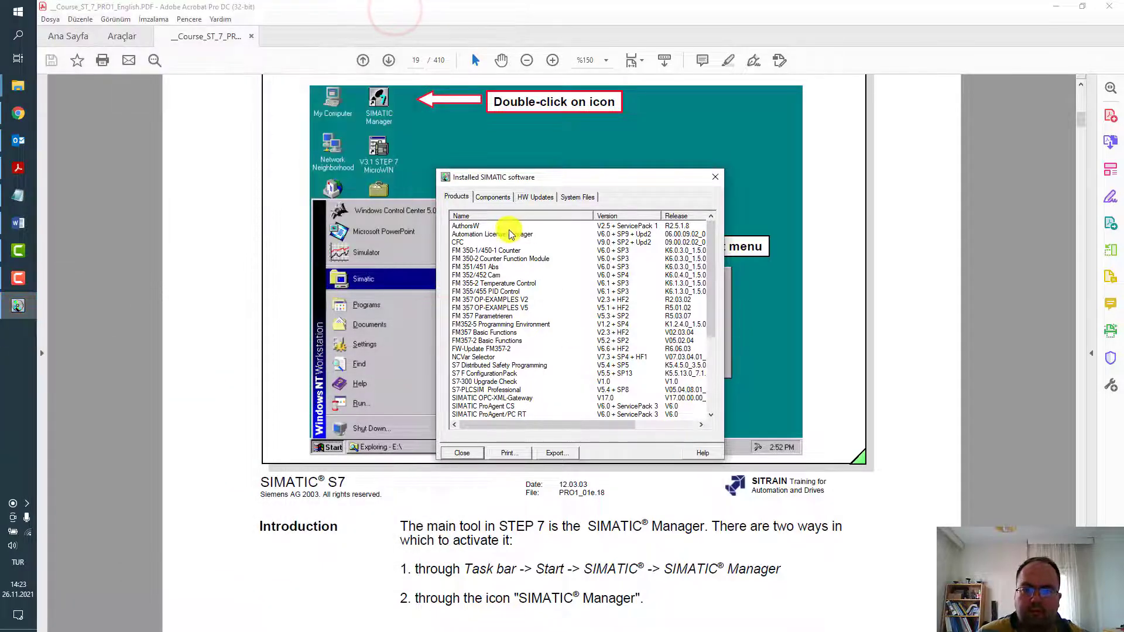
Step: Examine the installed SIMATIC products and their versions, from AuthorsW through the FM modules to S7 F ConfigurationPack
click(495, 225)
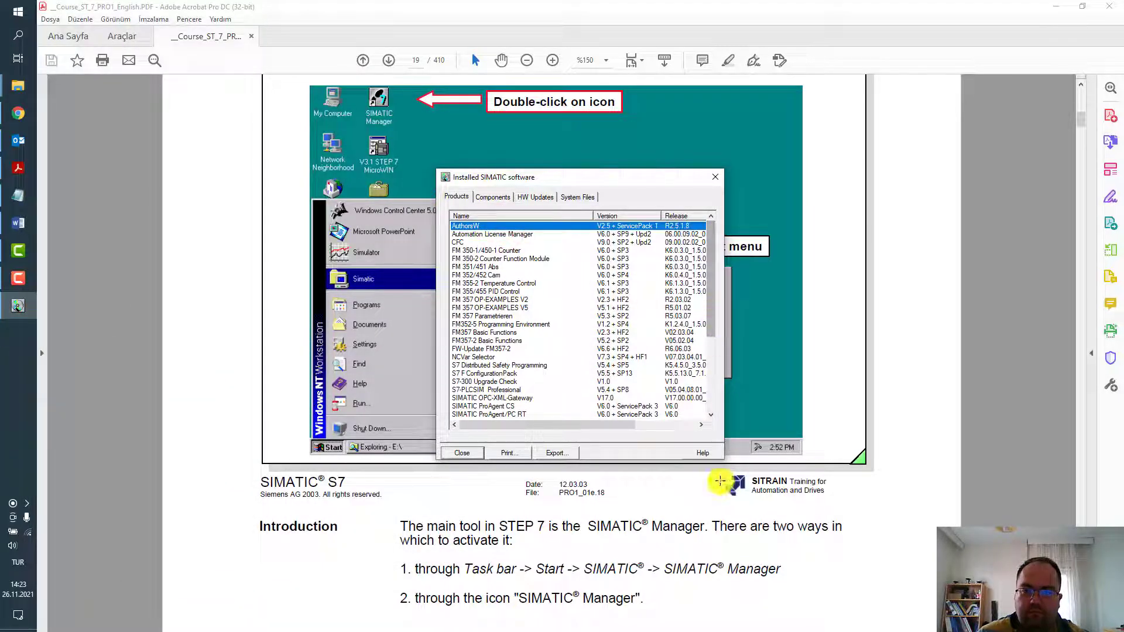
drag(710, 326, 695, 276)
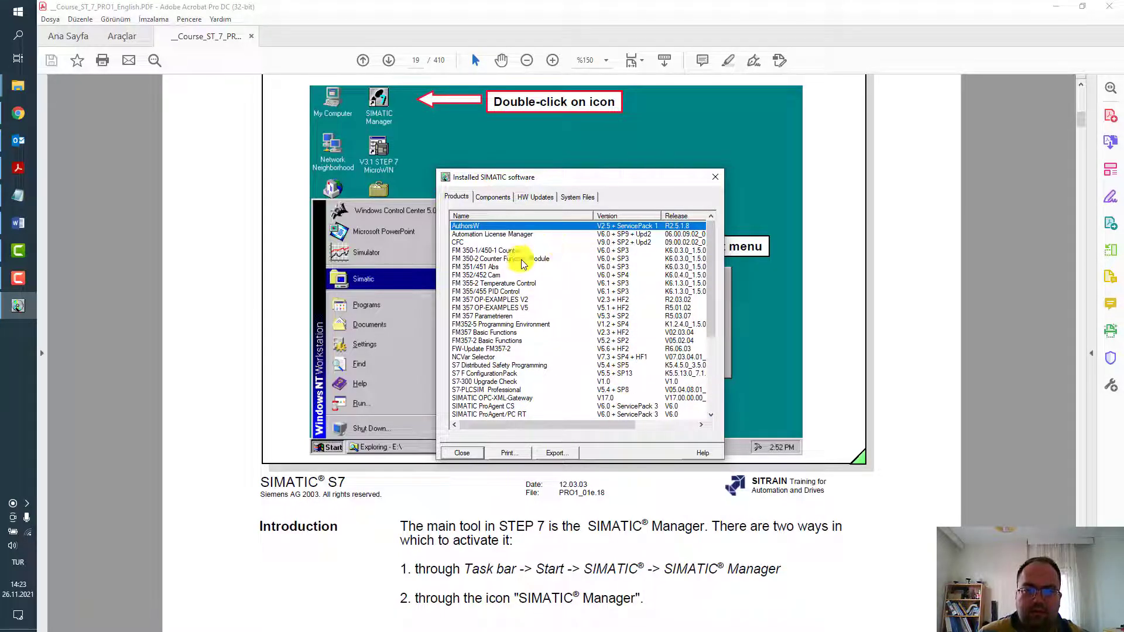
click(462, 250)
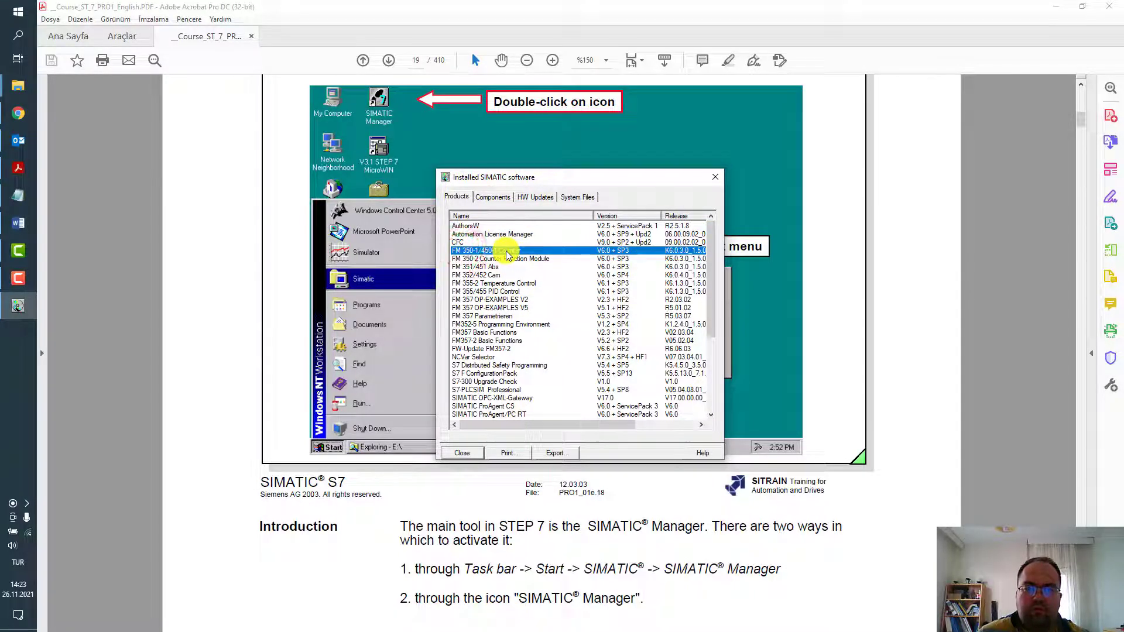
click(539, 259)
click(544, 299)
scroll(548, 305, down, 2)
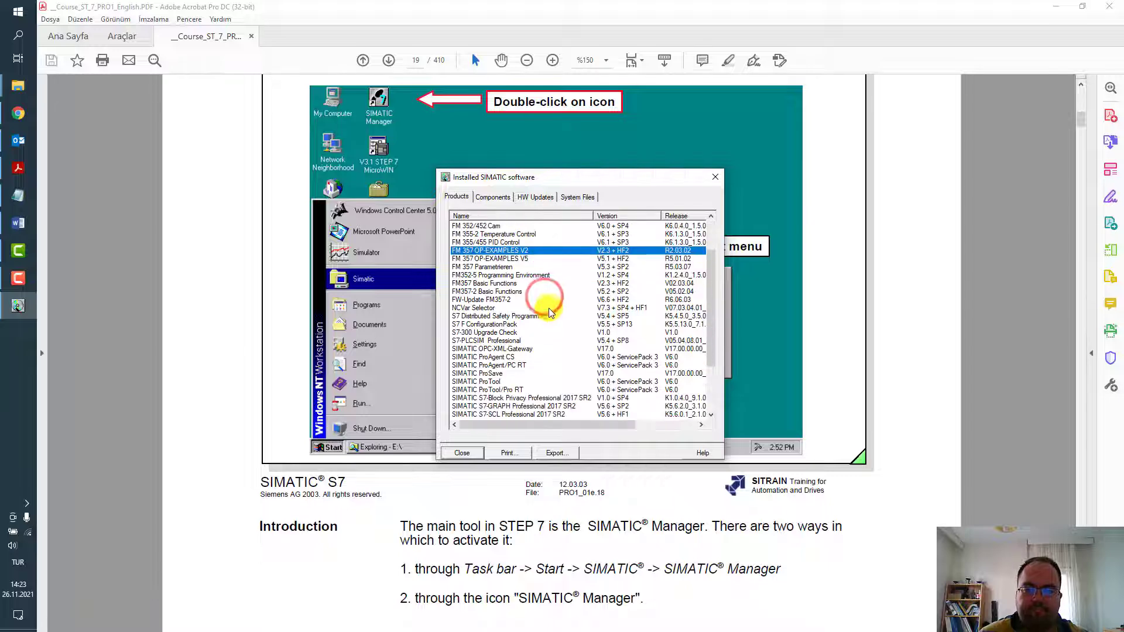
click(477, 324)
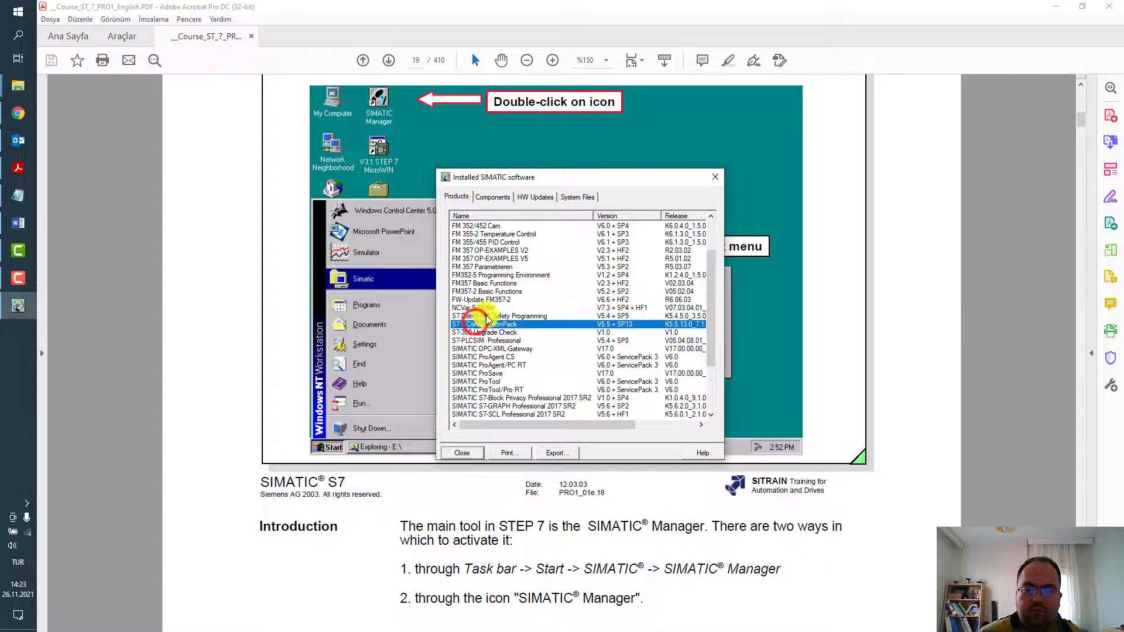
click(485, 316)
click(514, 324)
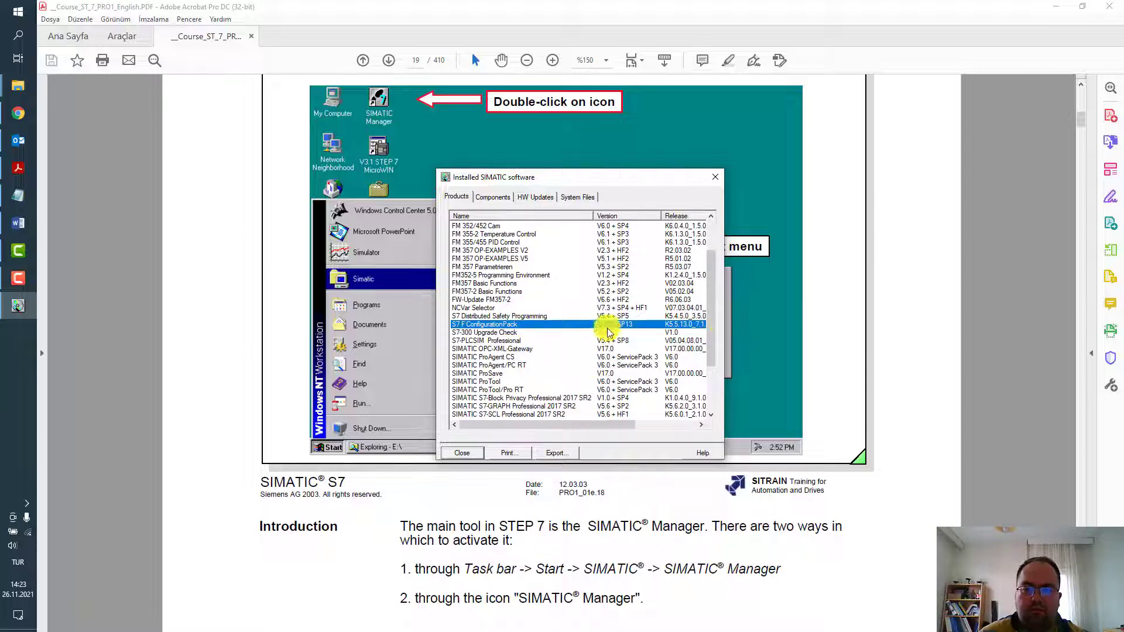
Step: Examine the remaining installed SIMATIC products and versions, from S7 Distributed Safety Programming through S7-PLCSIM and SIMOTION SCOUT to STEP 7 Professional
click(544, 316)
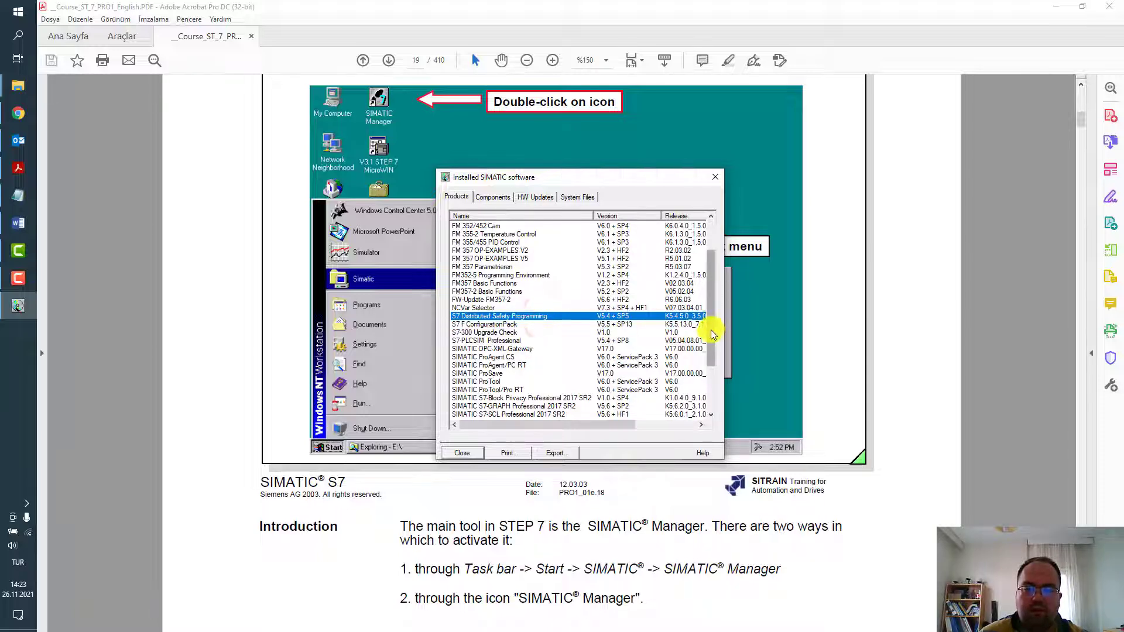
drag(710, 330, 711, 357)
click(521, 291)
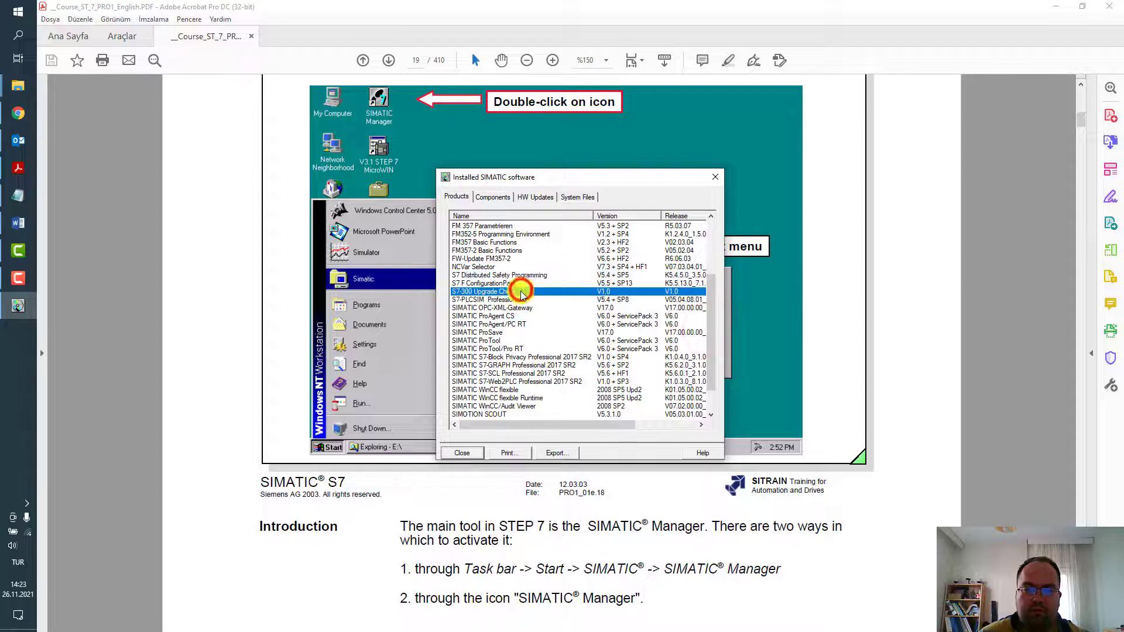
click(525, 298)
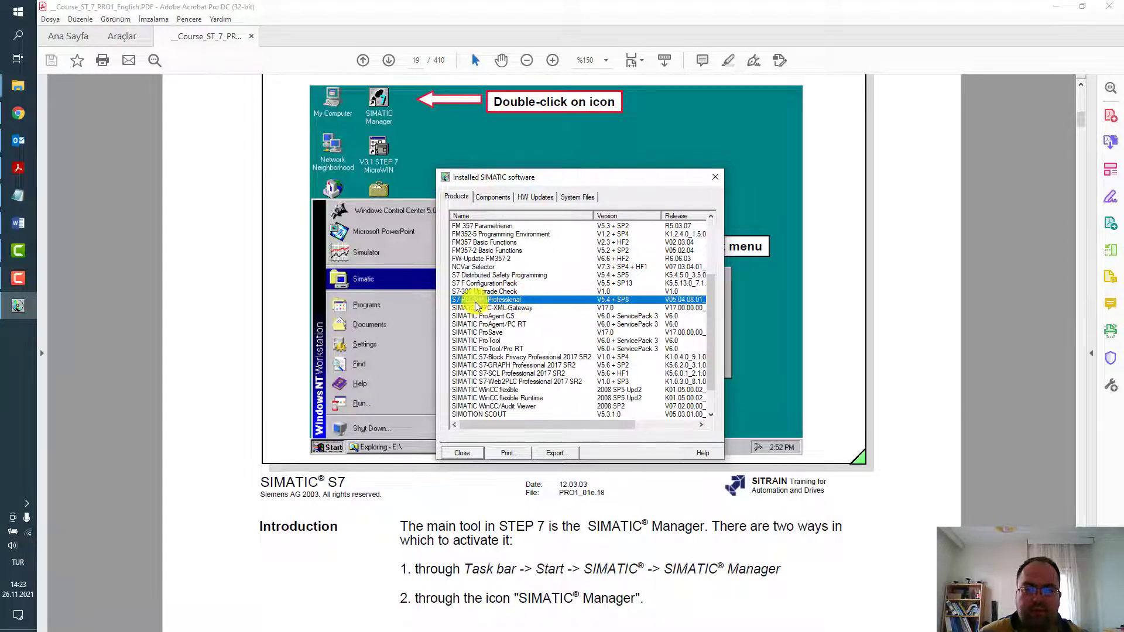
drag(710, 343, 710, 362)
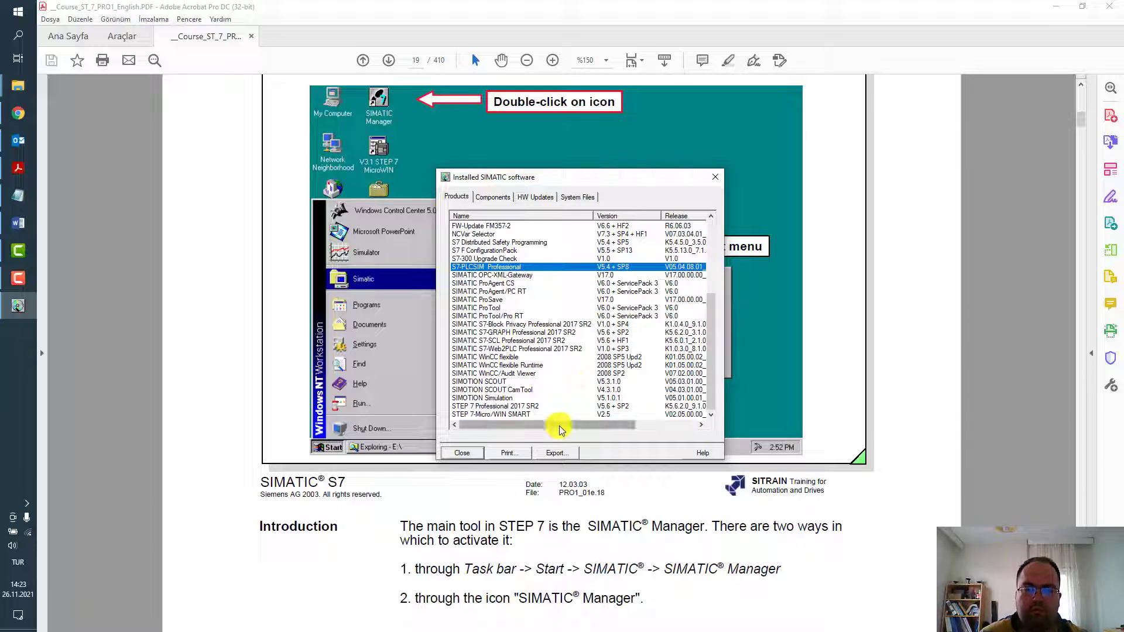
click(519, 382)
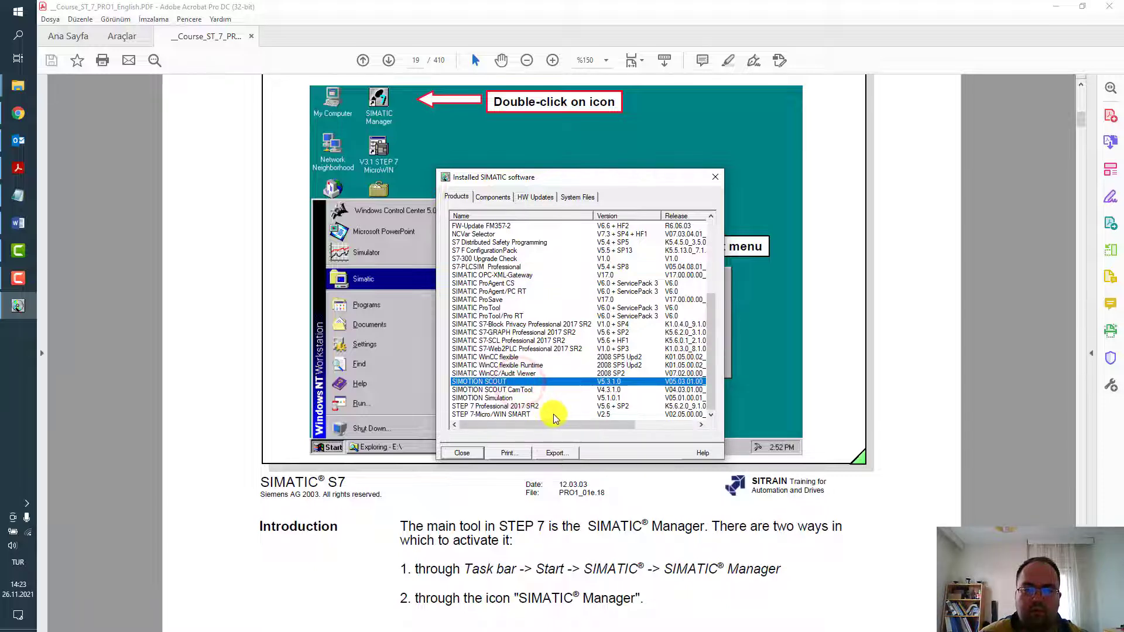
click(530, 407)
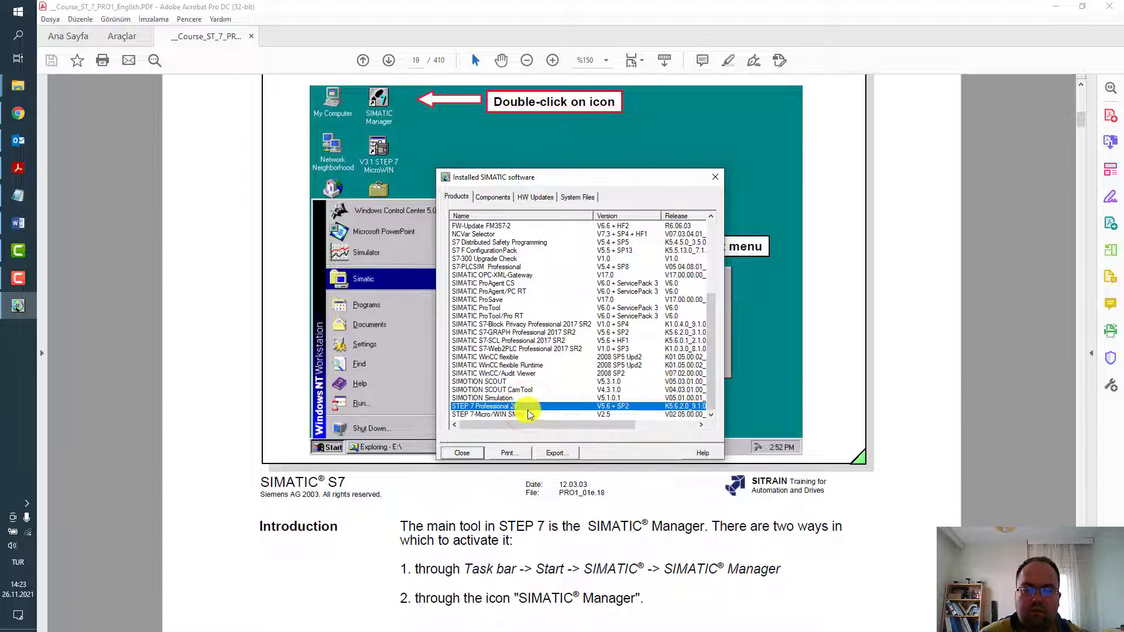
scroll(568, 414, up, 5)
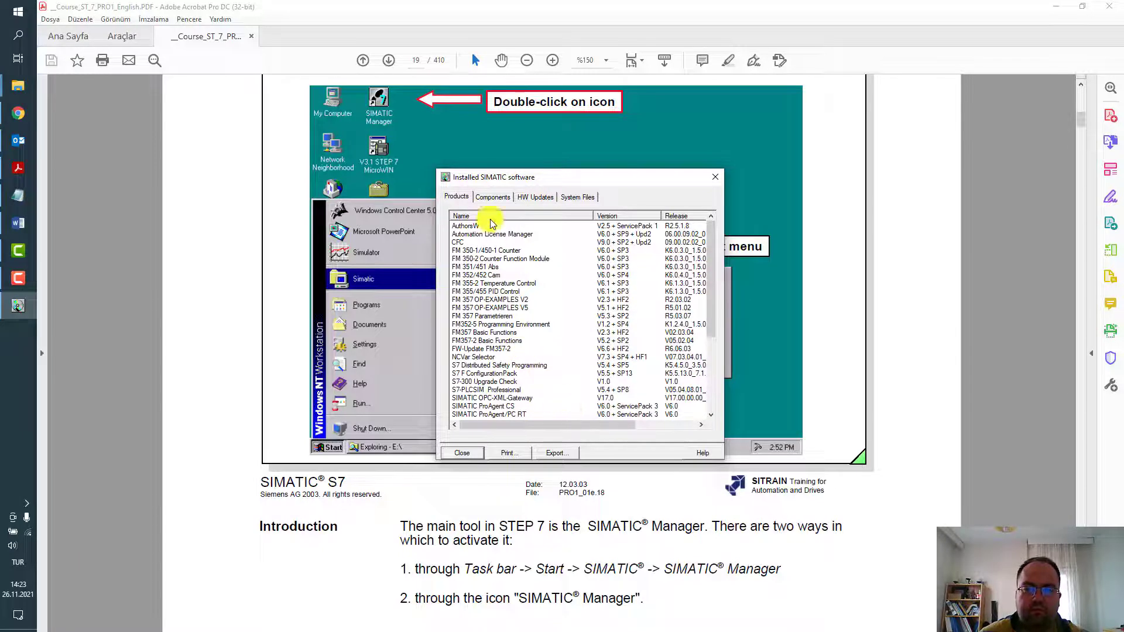
Step: Look through the installed SIMATIC components and their versions, from AI S7 ADAPTER down to the SSP SINAMICS G120 entries
click(496, 198)
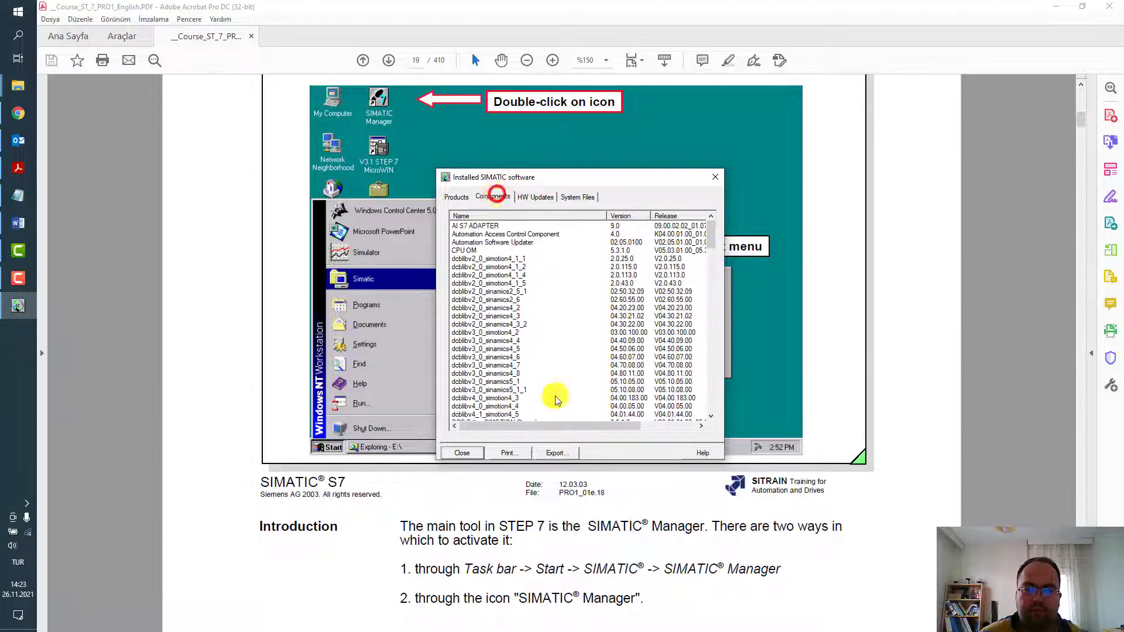
click(509, 231)
scroll(572, 296, down, 15)
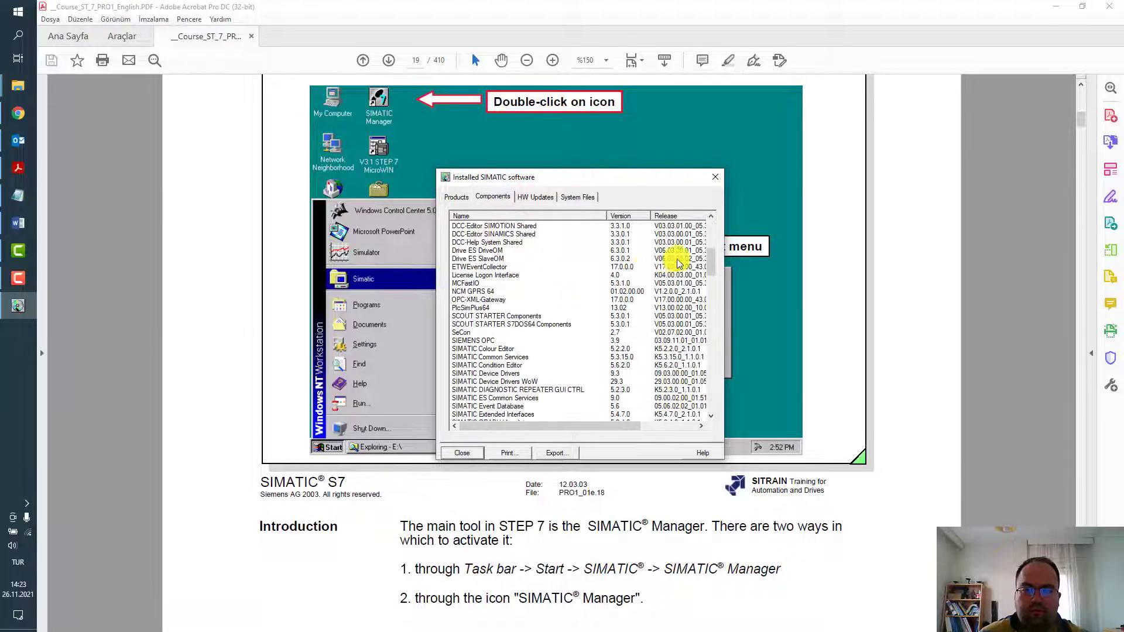
scroll(621, 357, down, 15)
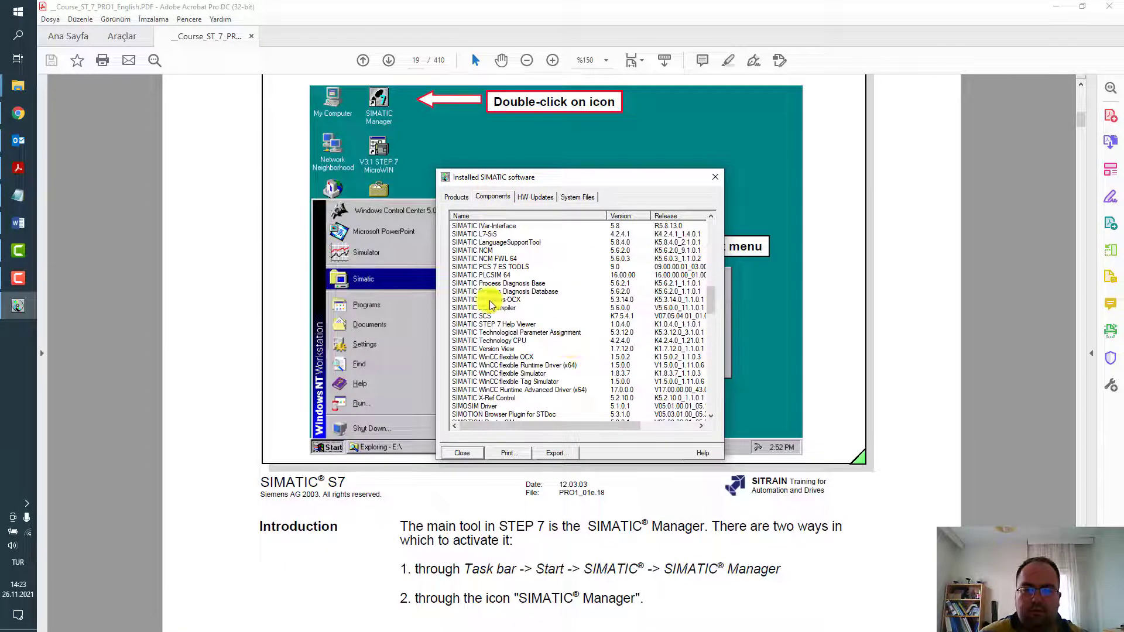
scroll(554, 317, down, 12)
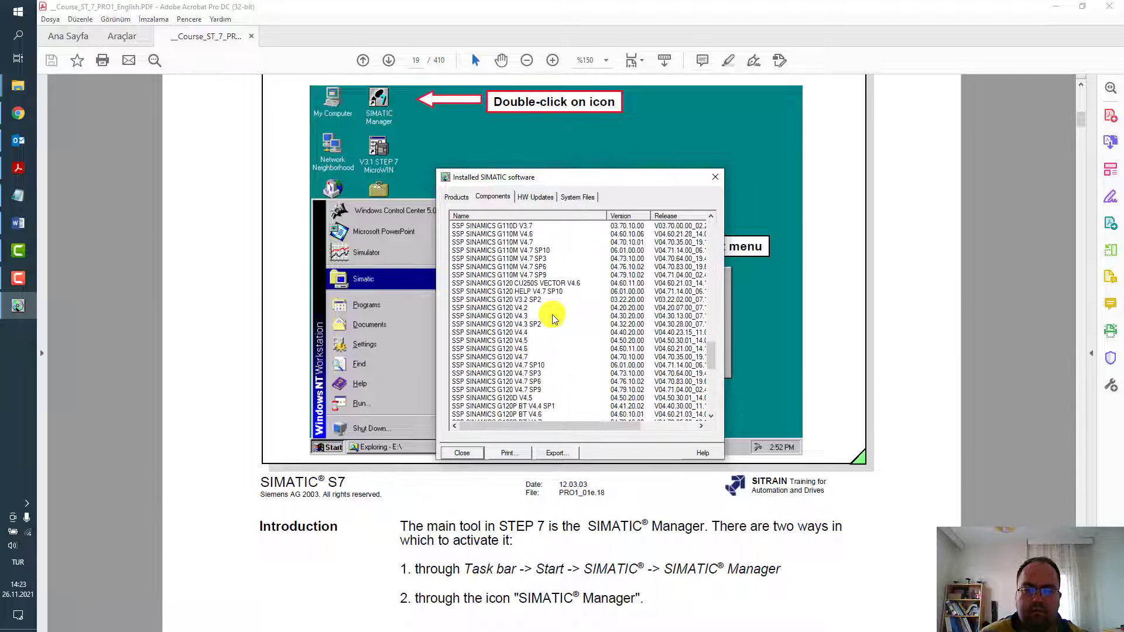
Step: View the hardware updates and the SIMATIC system files, and close the installed software overview
click(536, 196)
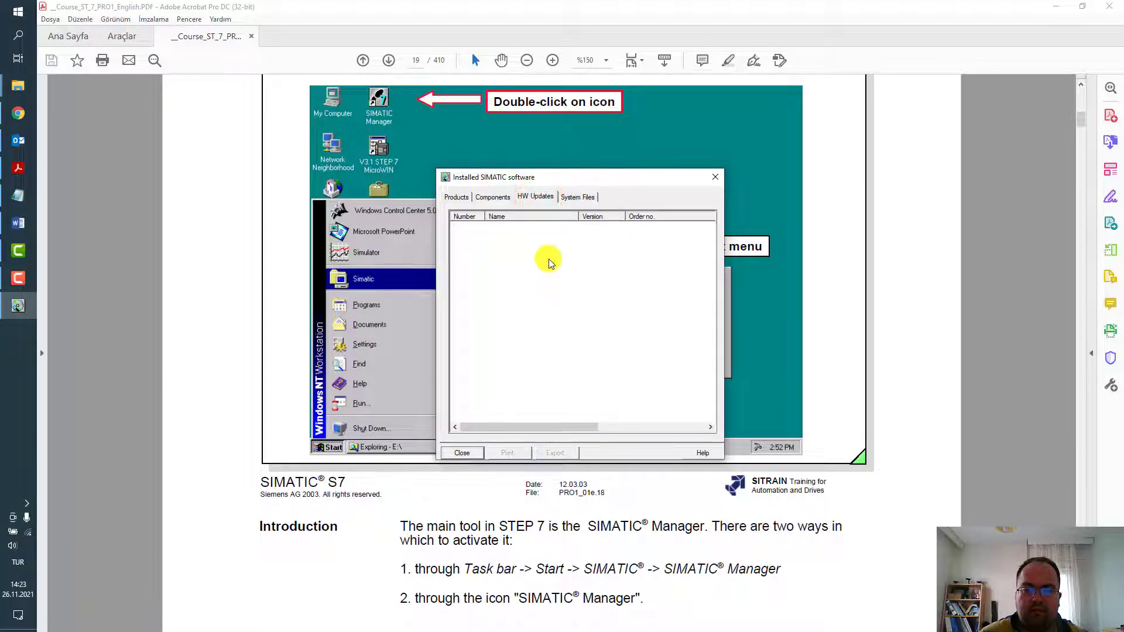
click(574, 198)
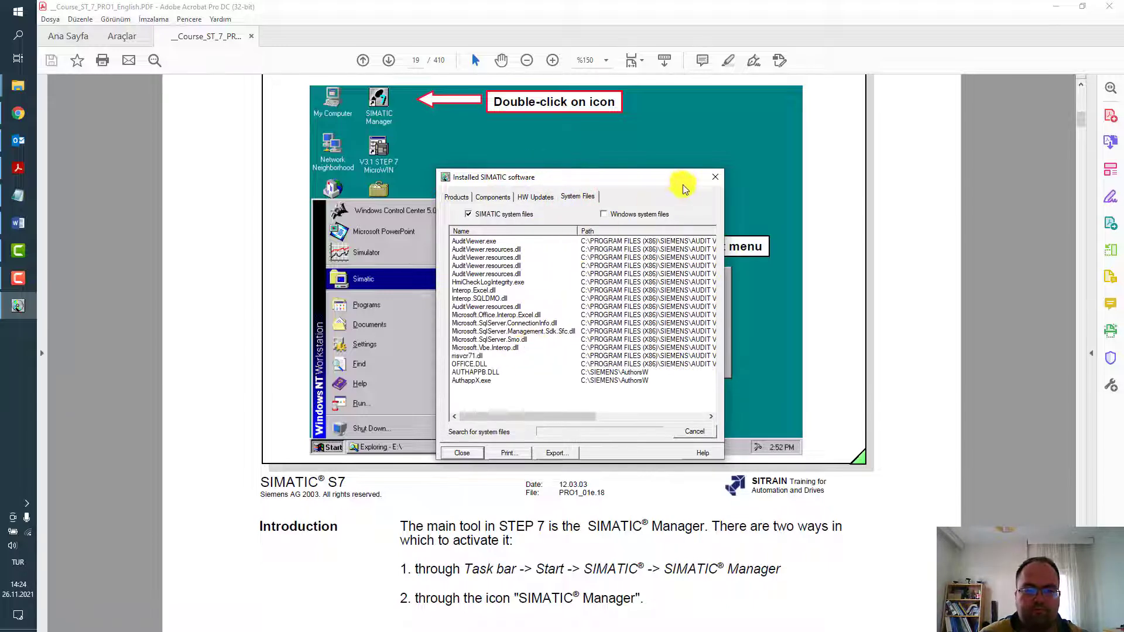
click(714, 179)
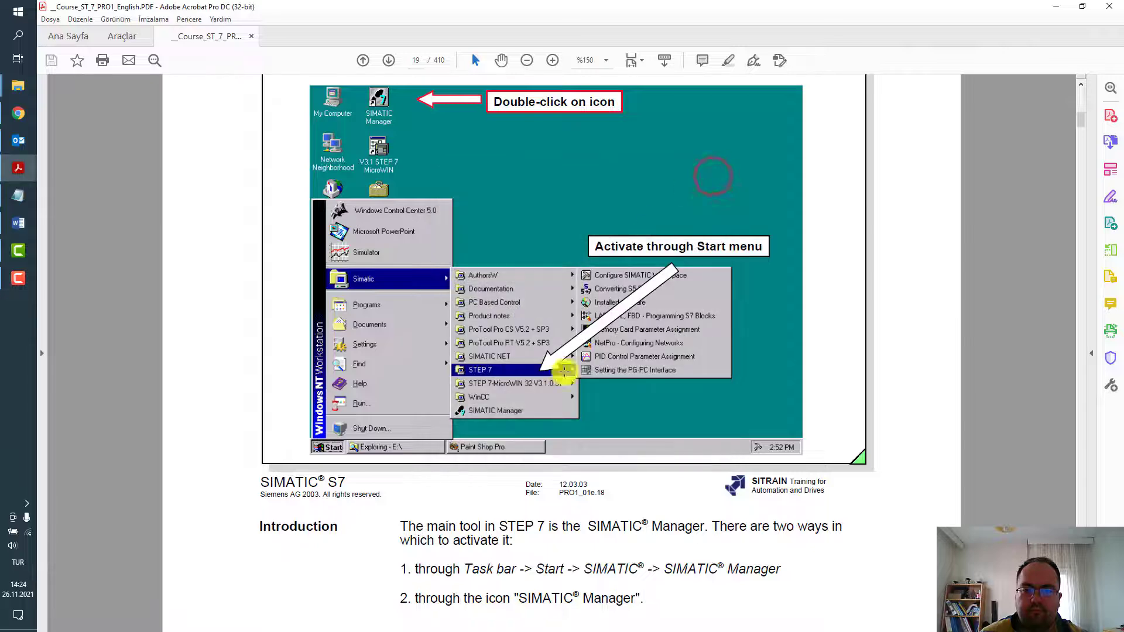
Step: Read the course page on STEP 7 Tools, including the tool descriptions from SIMATIC Manager to Converting TI Files
scroll(548, 444, down, 3)
scroll(592, 367, down, 12)
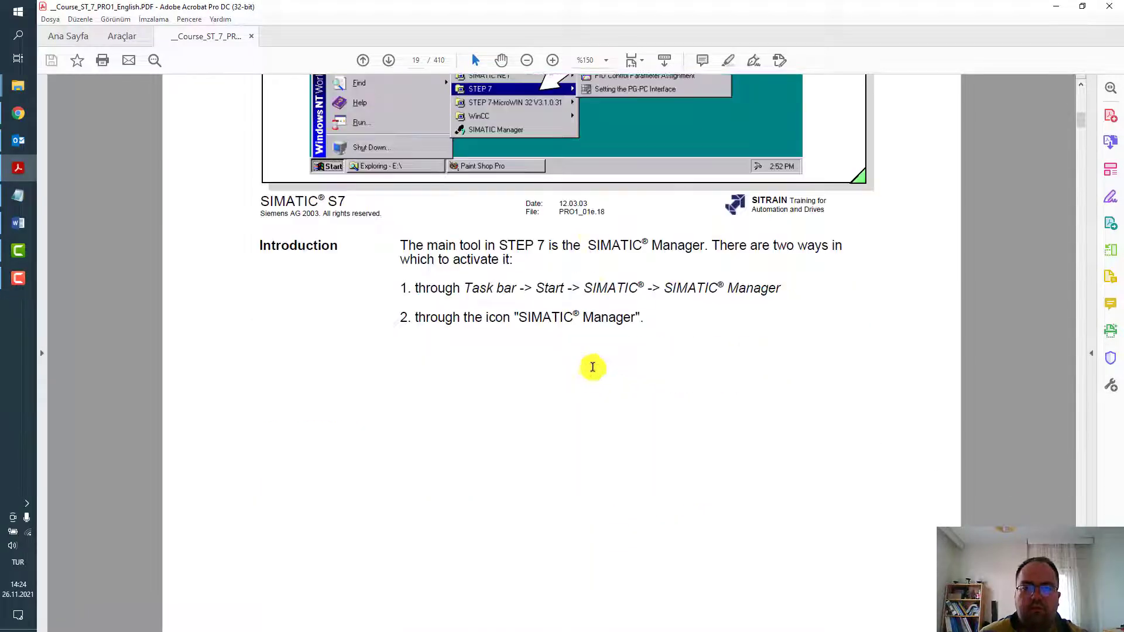
scroll(592, 360, down, 7)
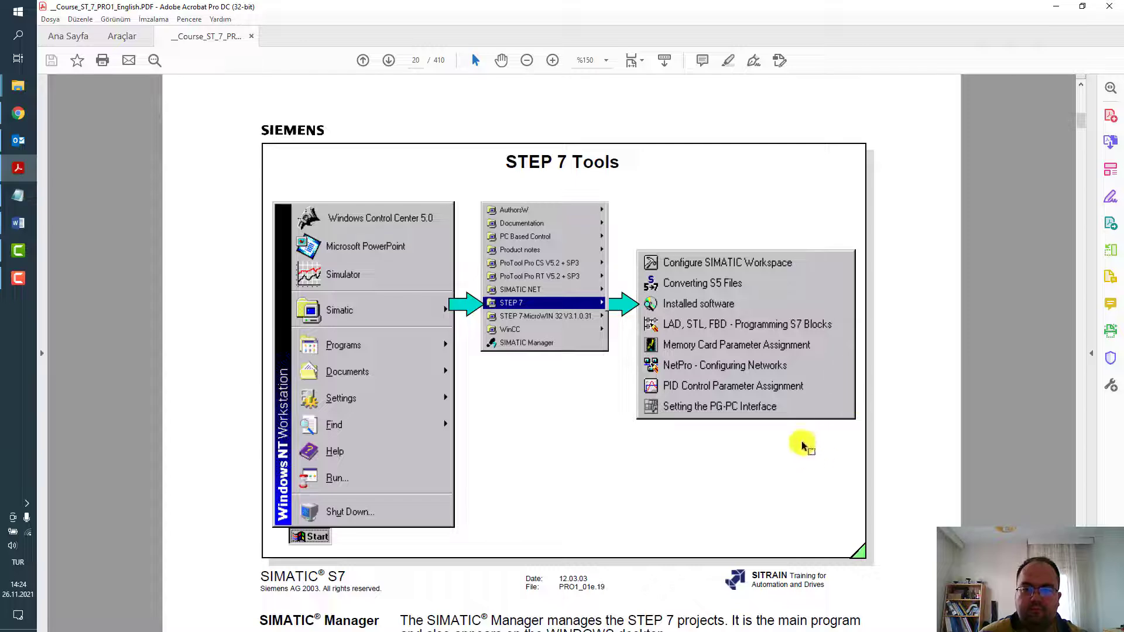
scroll(699, 410, down, 6)
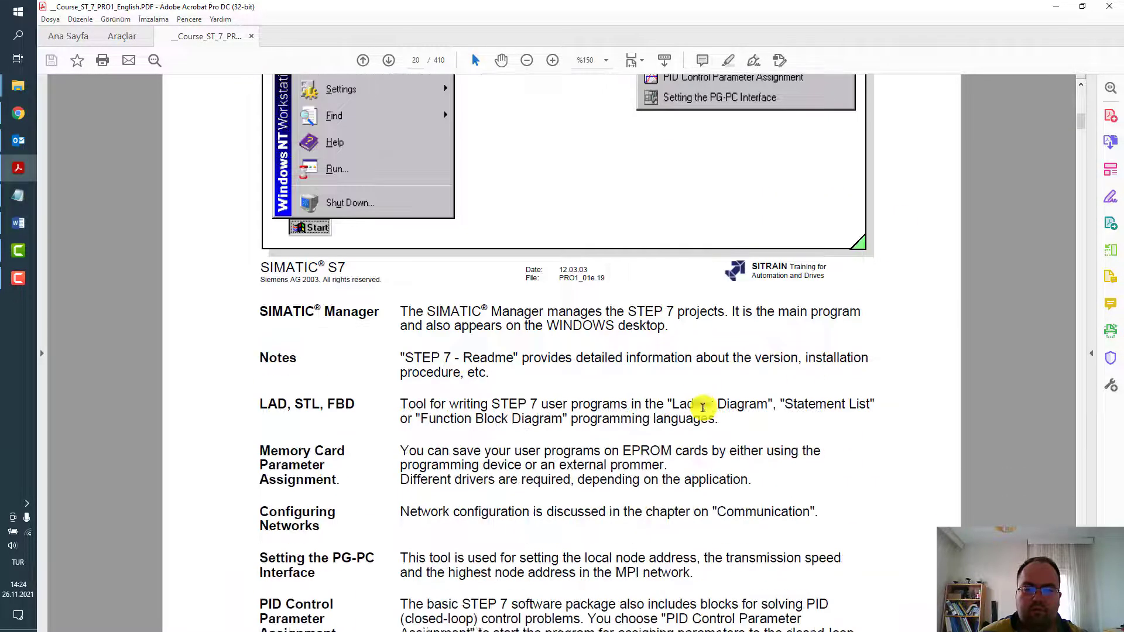
scroll(703, 407, down, 3)
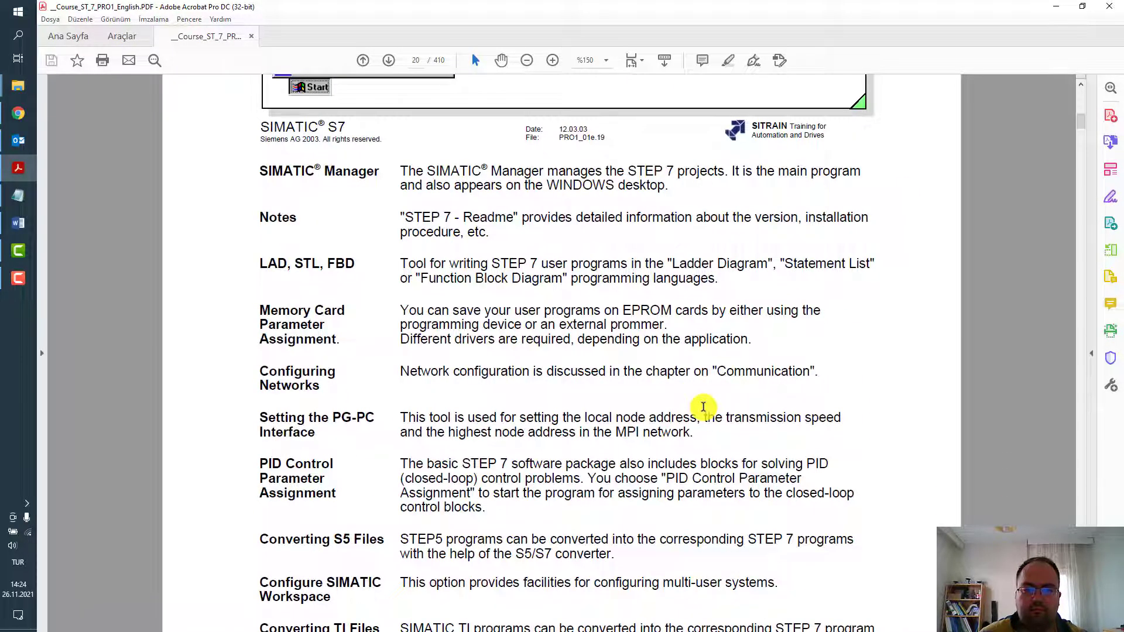
scroll(706, 410, down, 1)
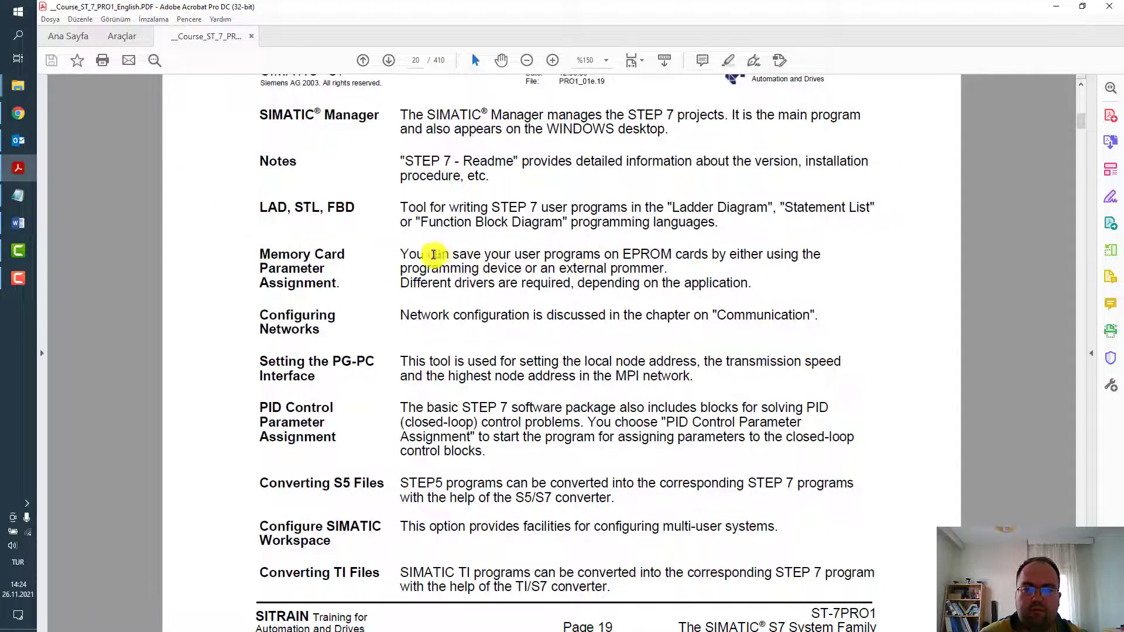
scroll(760, 293, up, 10)
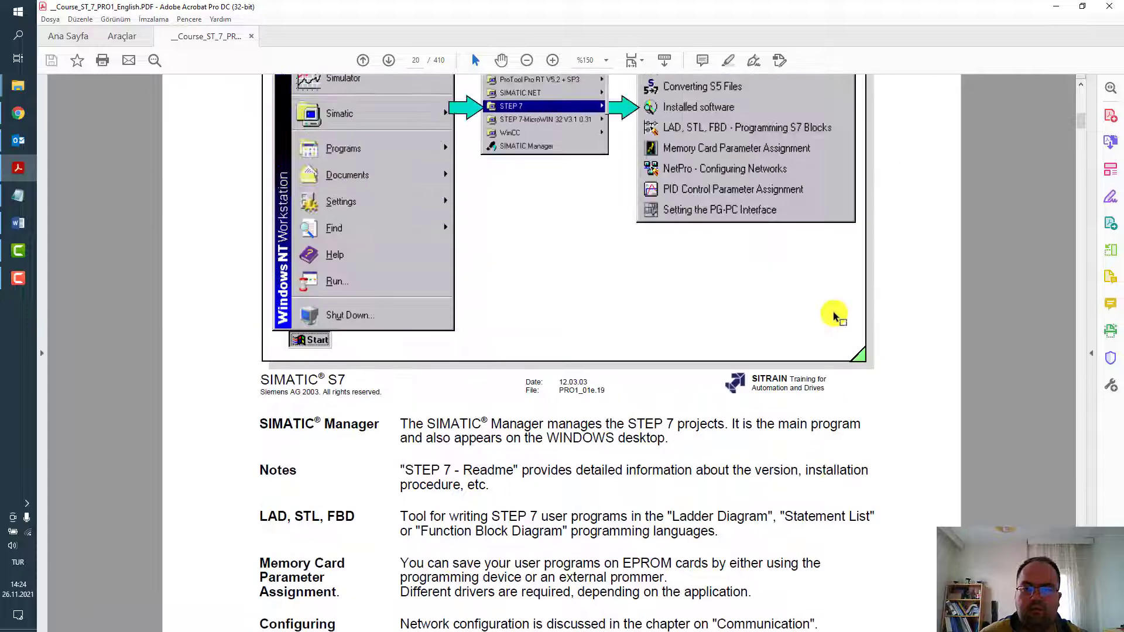
scroll(865, 326, up, 1)
scroll(921, 374, down, 6)
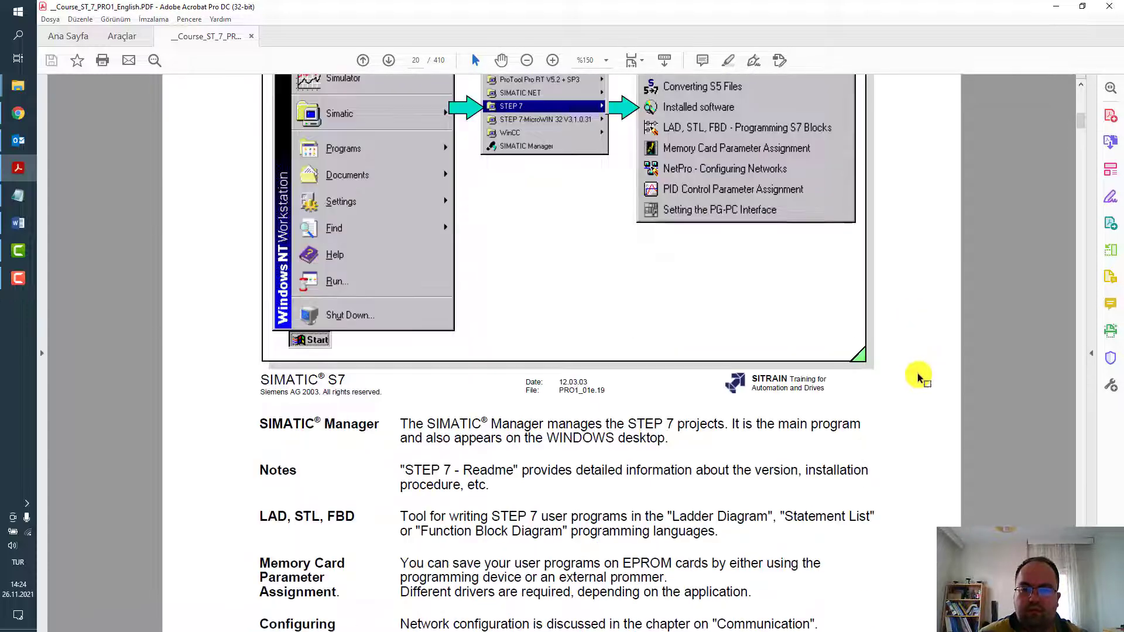
Step: Examine the Training Units chapter's opening illustration and its contents list in the course PDF
scroll(917, 377, down, 12)
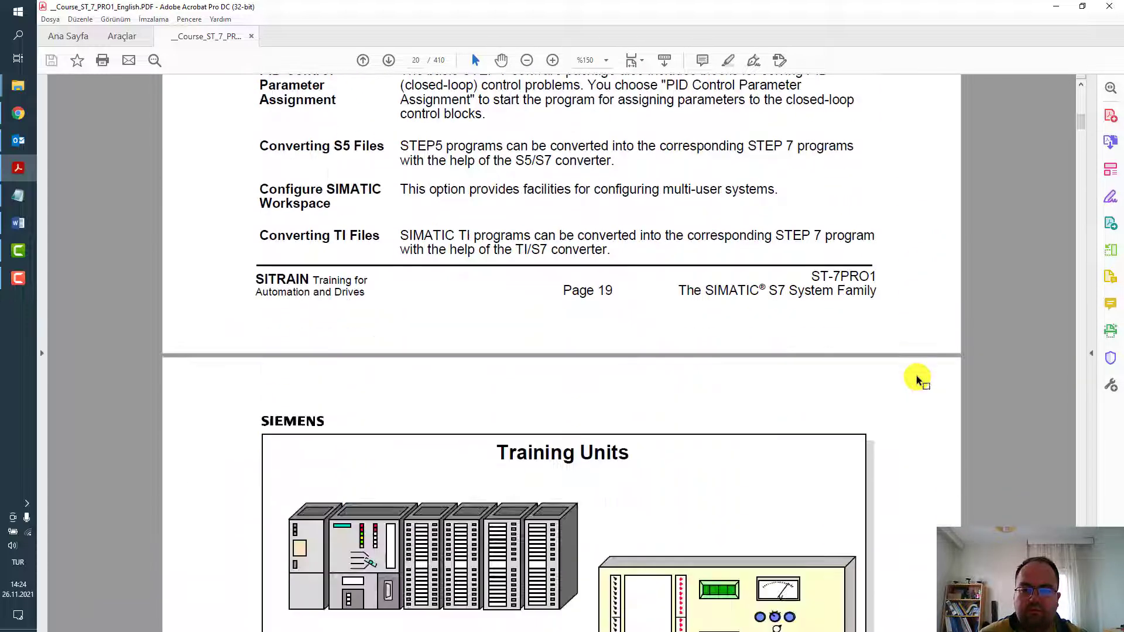
scroll(917, 379, down, 4)
scroll(917, 379, down, 2)
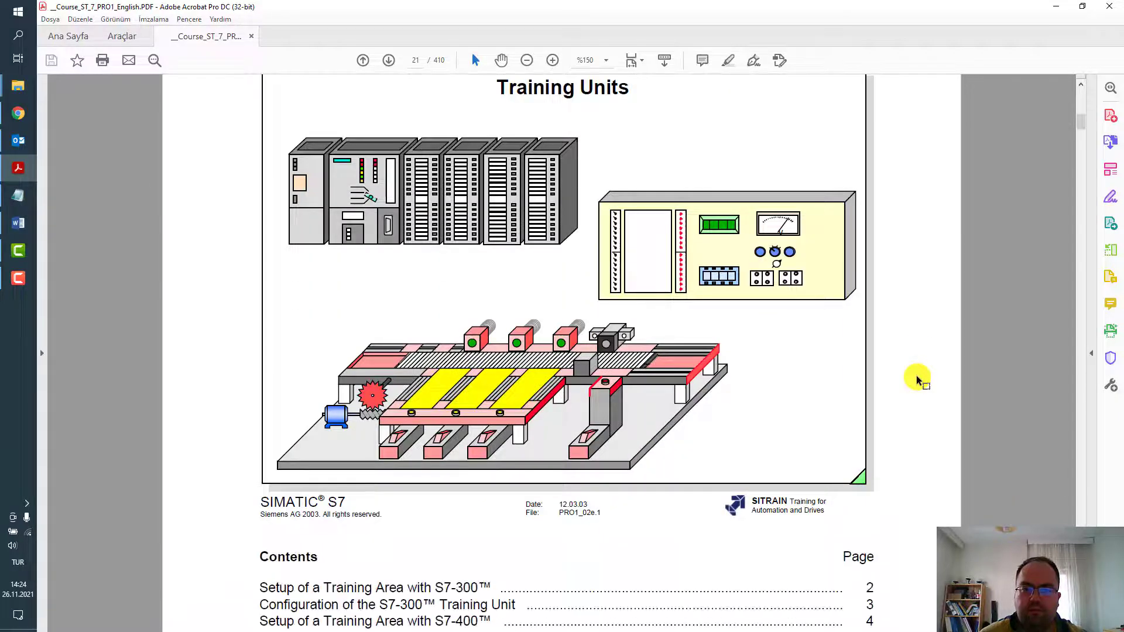
scroll(917, 379, up, 1)
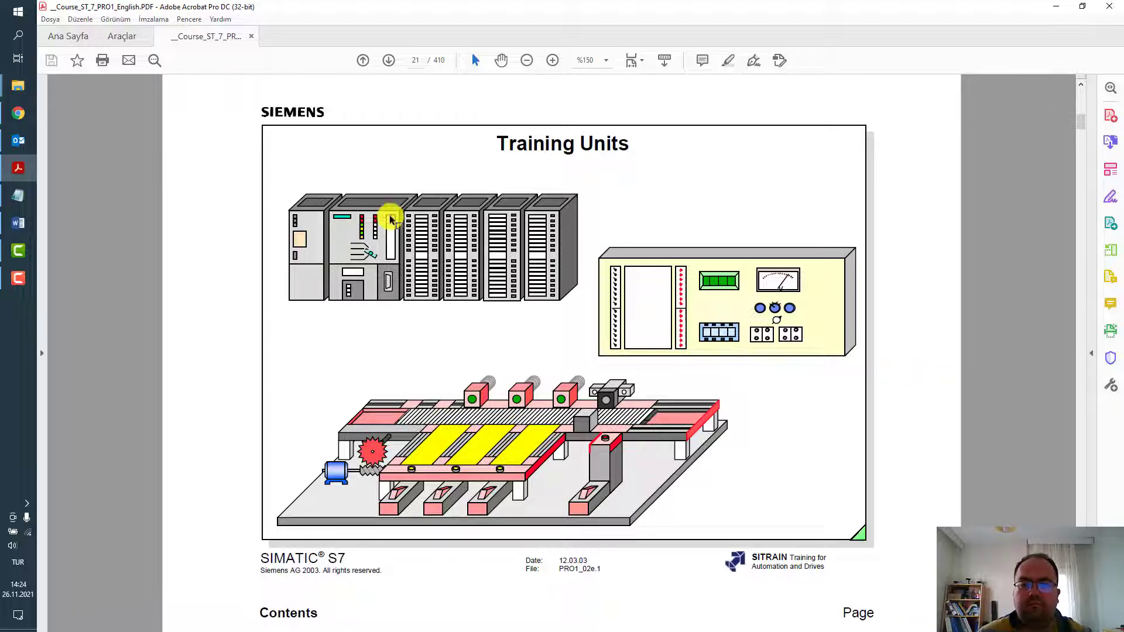
scroll(934, 386, down, 3)
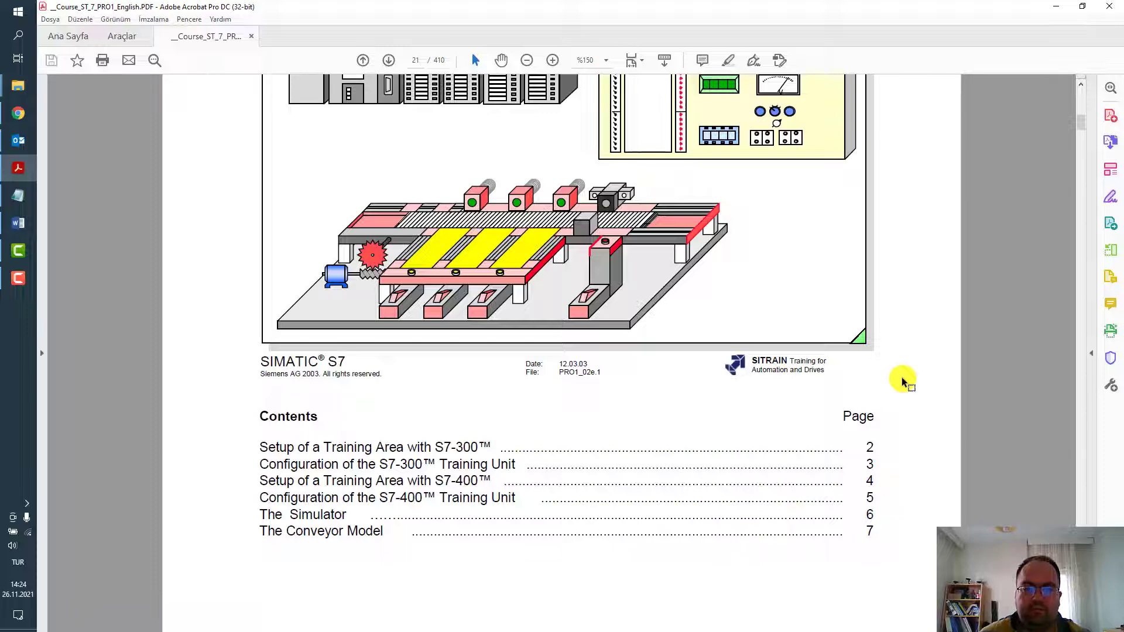
scroll(903, 382, up, 4)
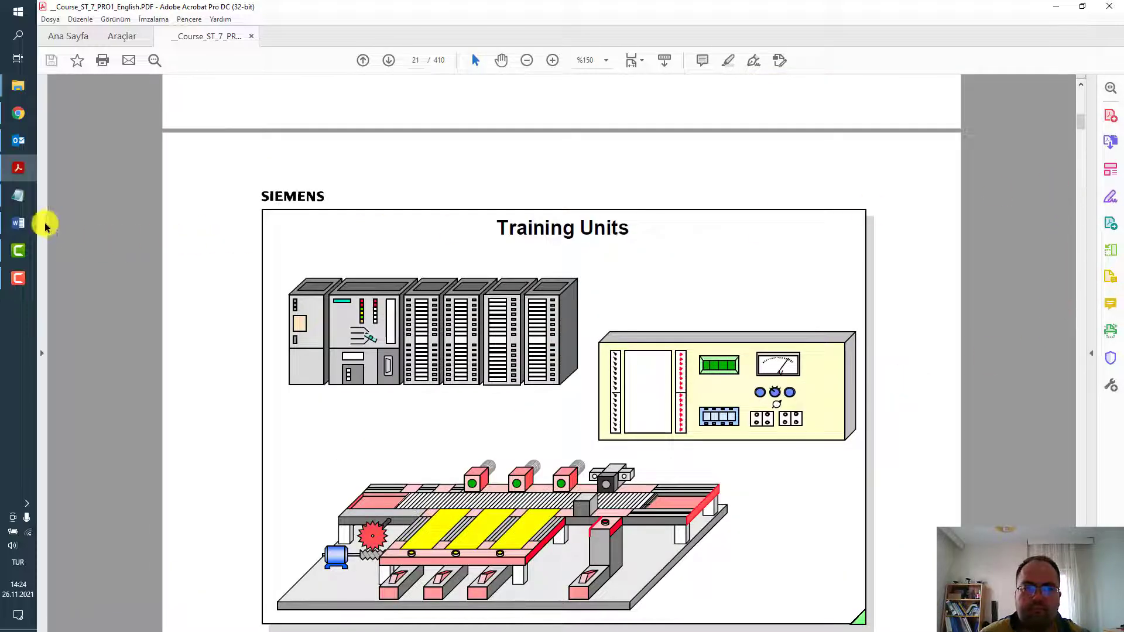
Step: Switch to the Word course index to check the Training Units entry, and return to the course PDF
click(17, 223)
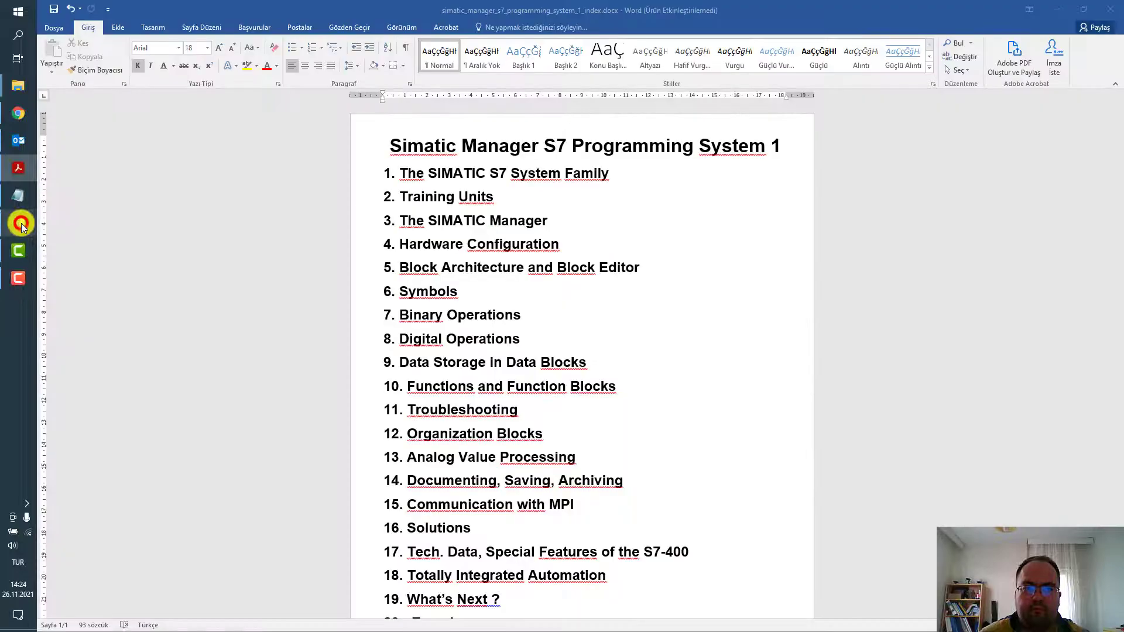
click(542, 198)
key(alt+Tab)
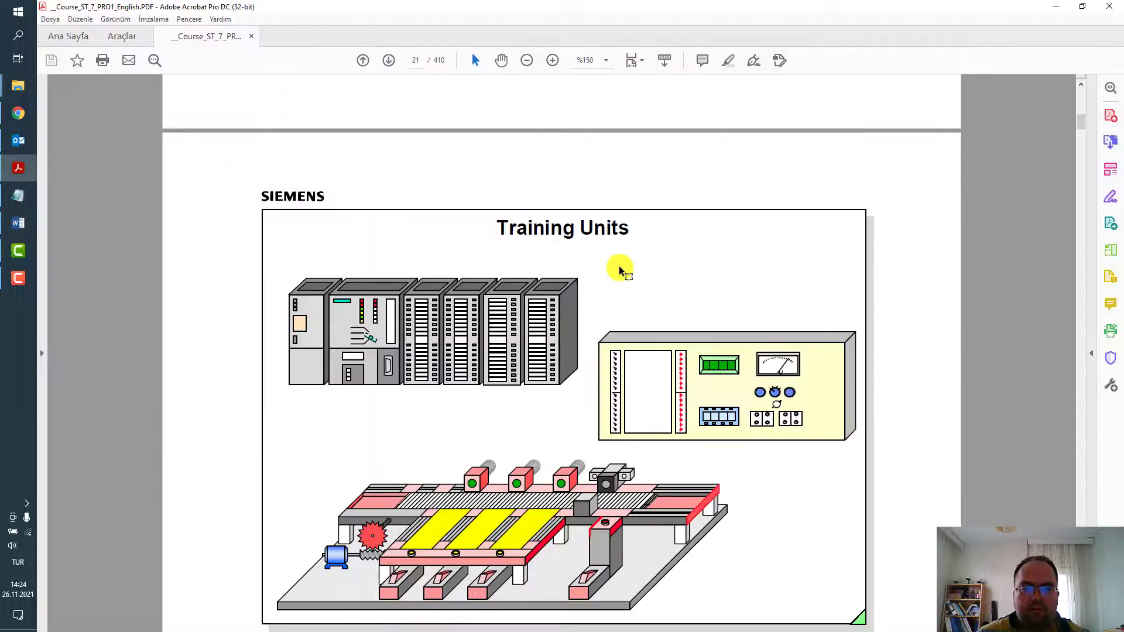
Step: Show the desktop and start SIMATIC Manager from there
click(12, 626)
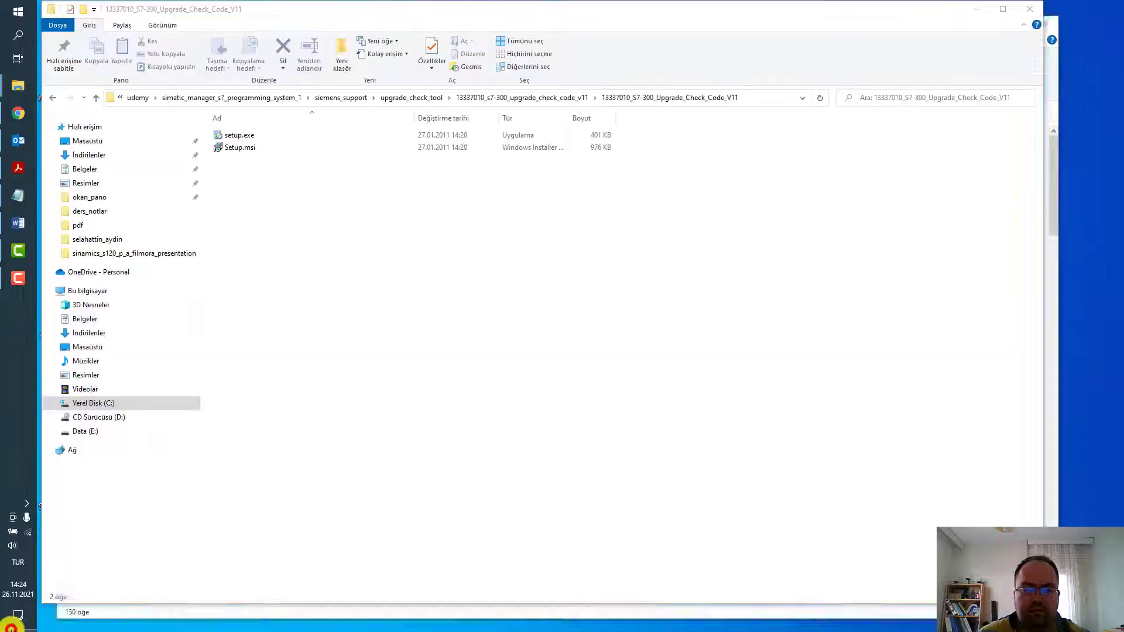
click(813, 313)
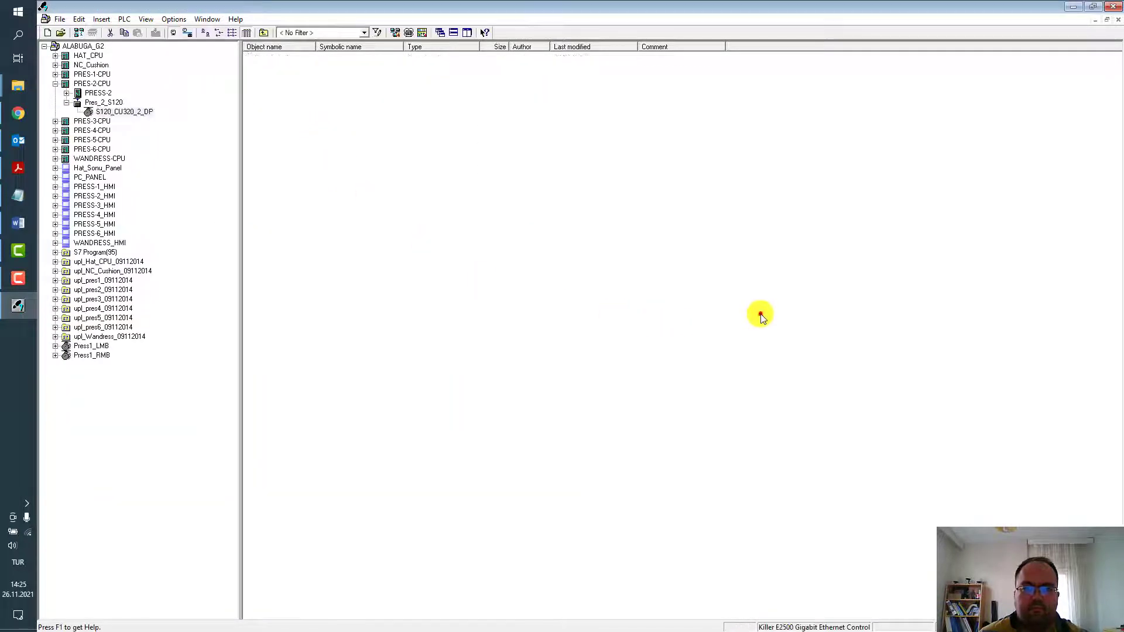
click(760, 313)
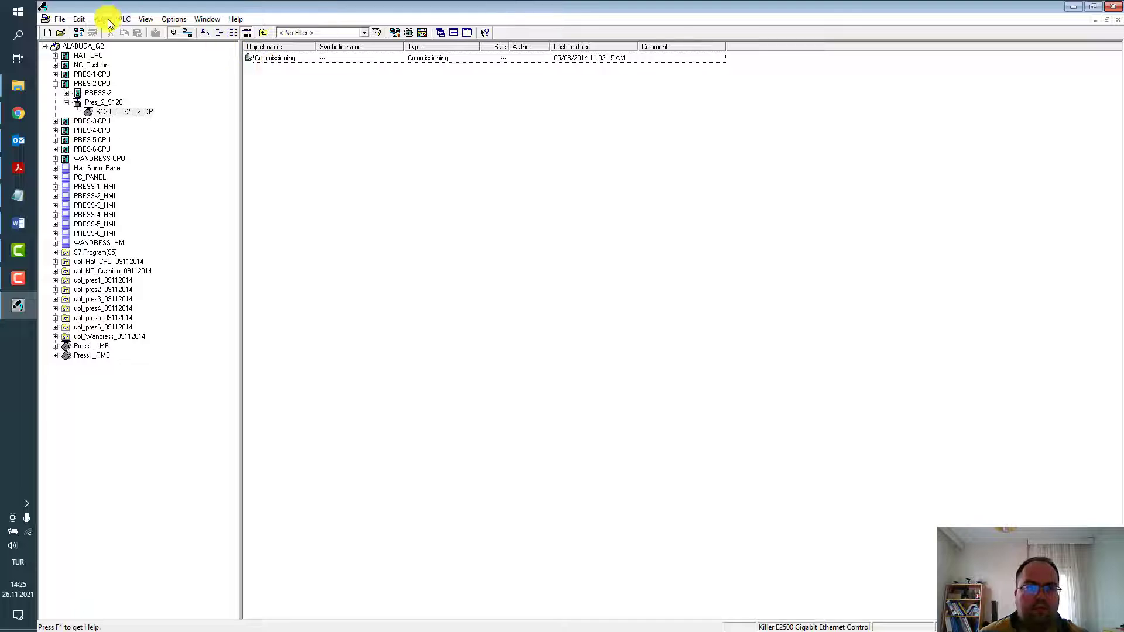
Step: Start the New Project wizard, browse the available CPUs and advance to the block selection
click(58, 21)
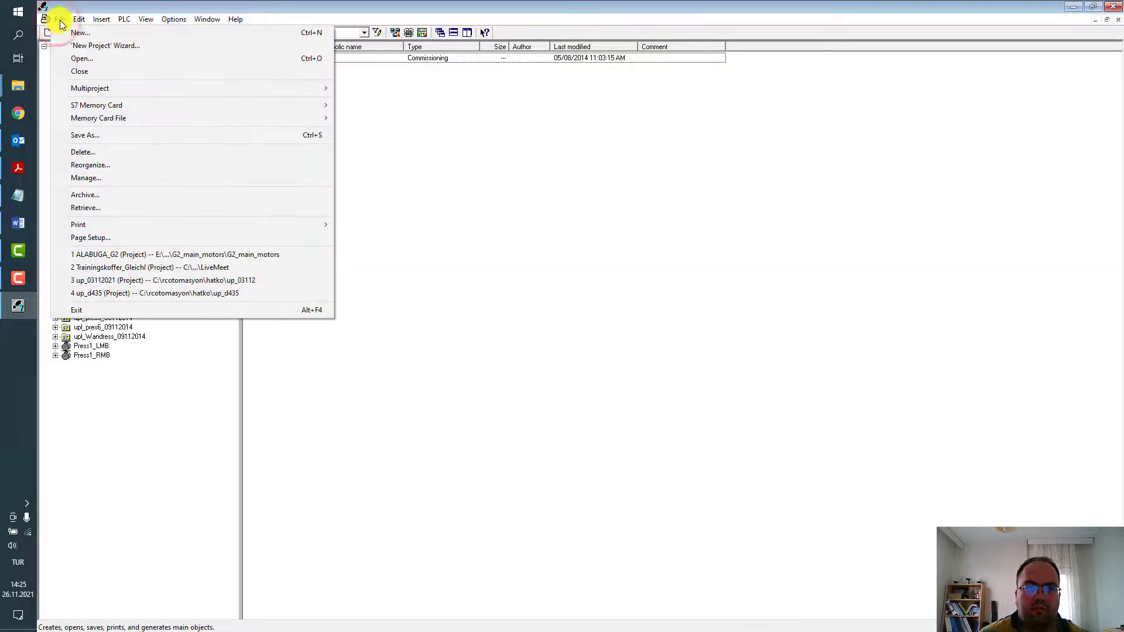
click(132, 44)
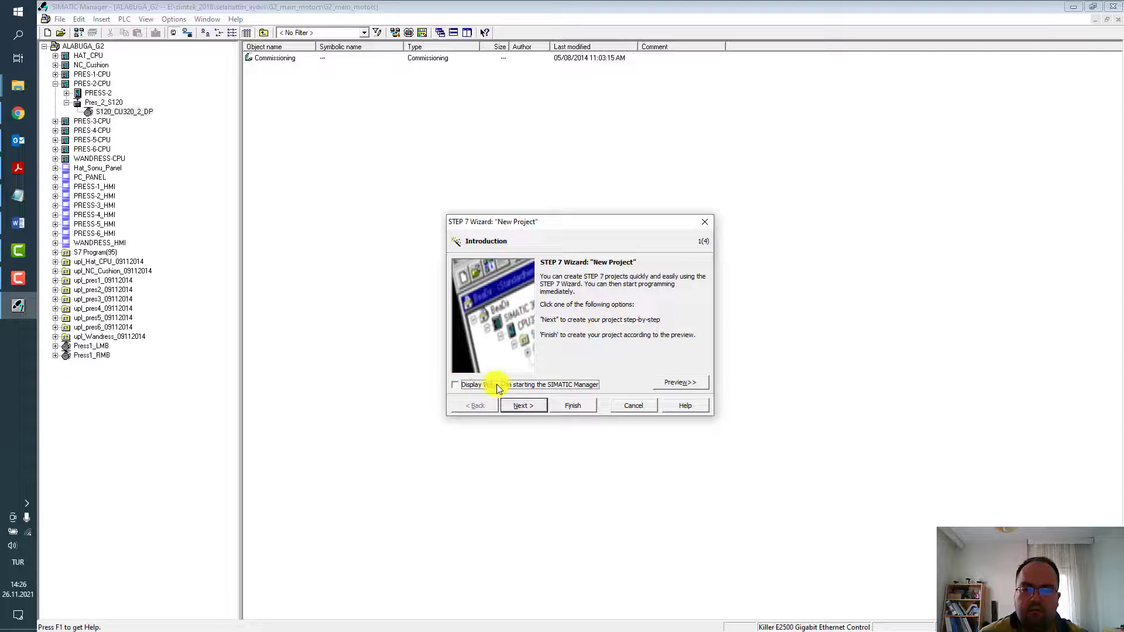
click(540, 405)
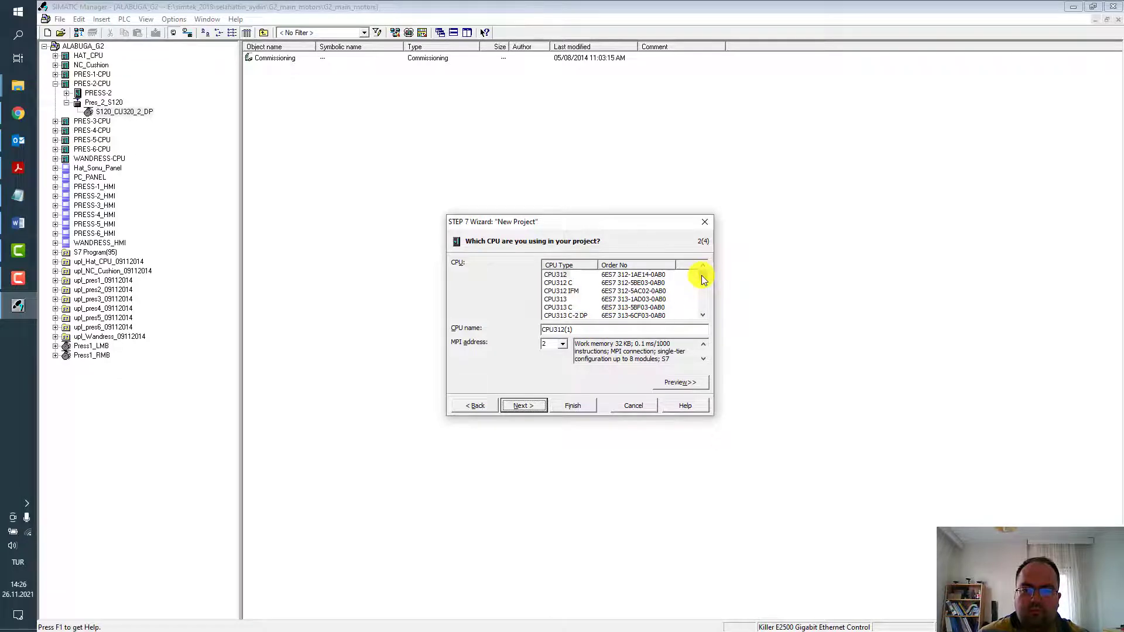
scroll(701, 275, down, 3)
drag(705, 287, 707, 310)
click(526, 405)
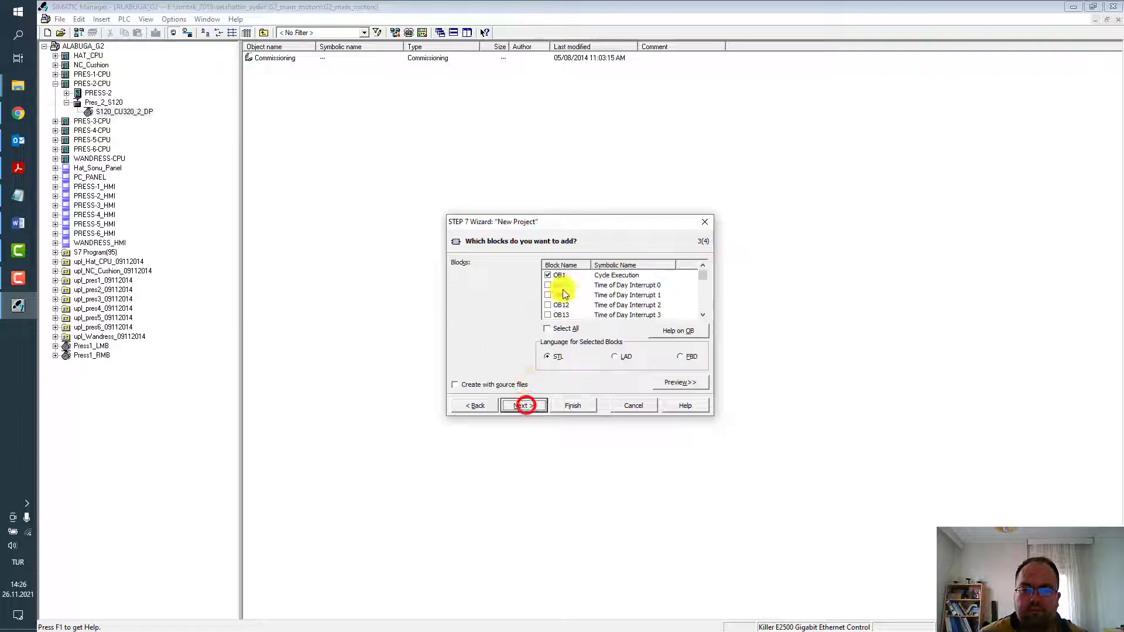
Step: Review the wizard's organization block list and the S7_Pro1 project preview, and cancel the wizard without creating a project
drag(701, 276, 707, 311)
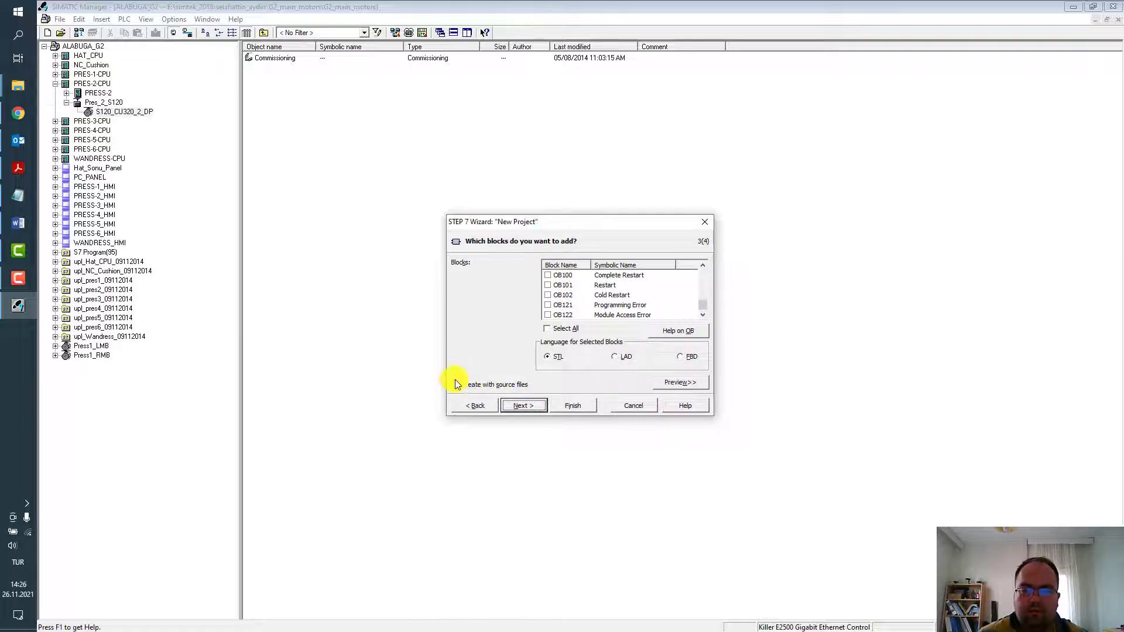
click(539, 407)
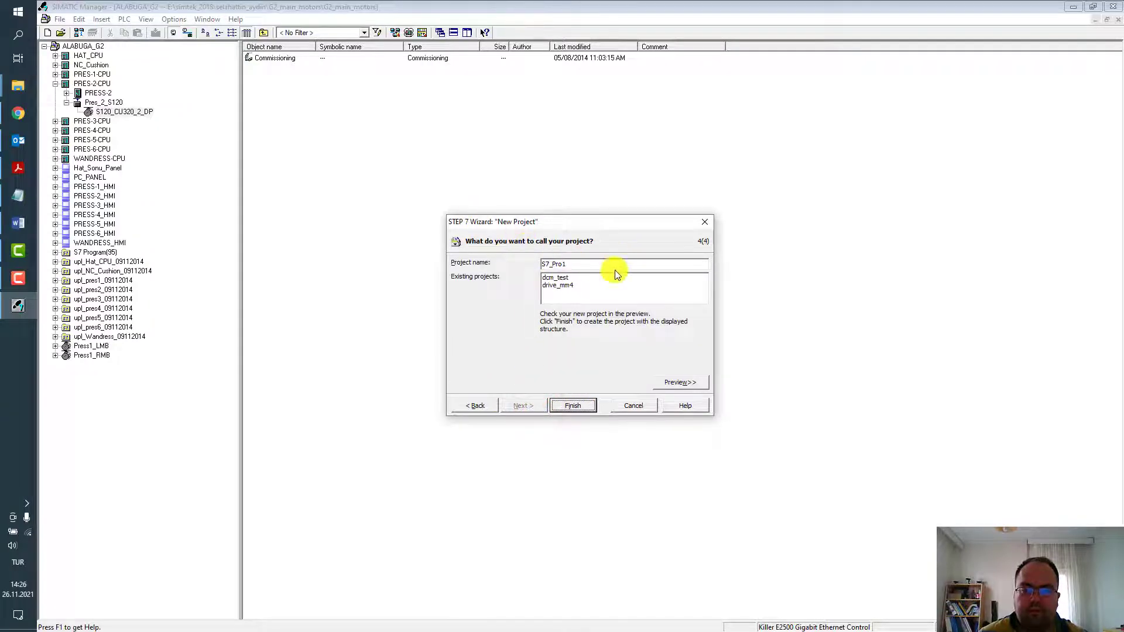
click(688, 384)
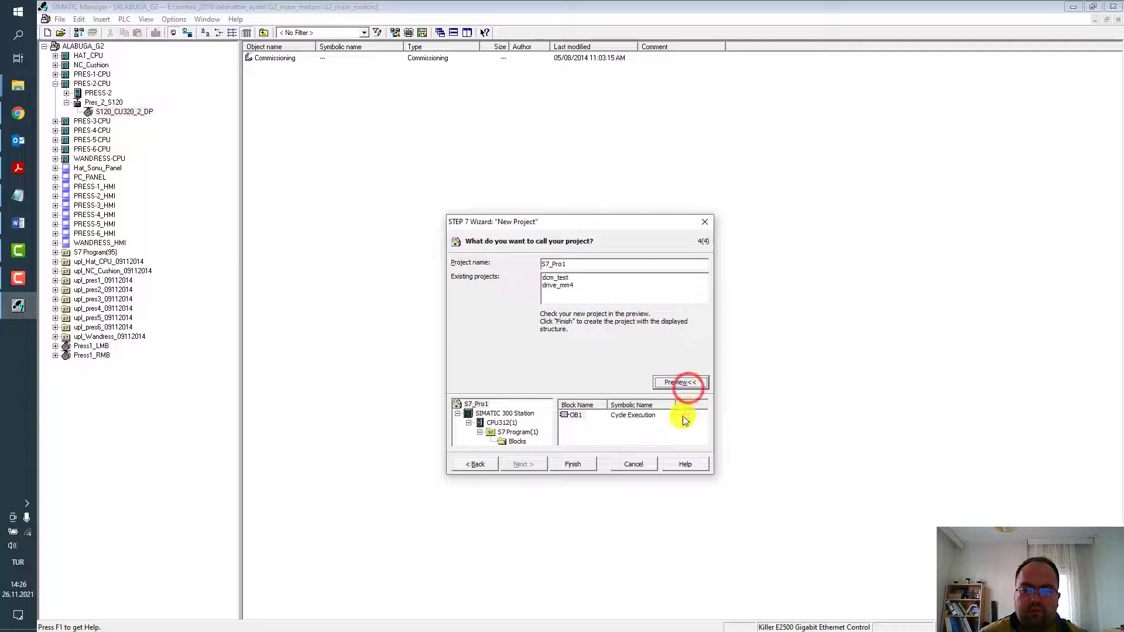
click(634, 463)
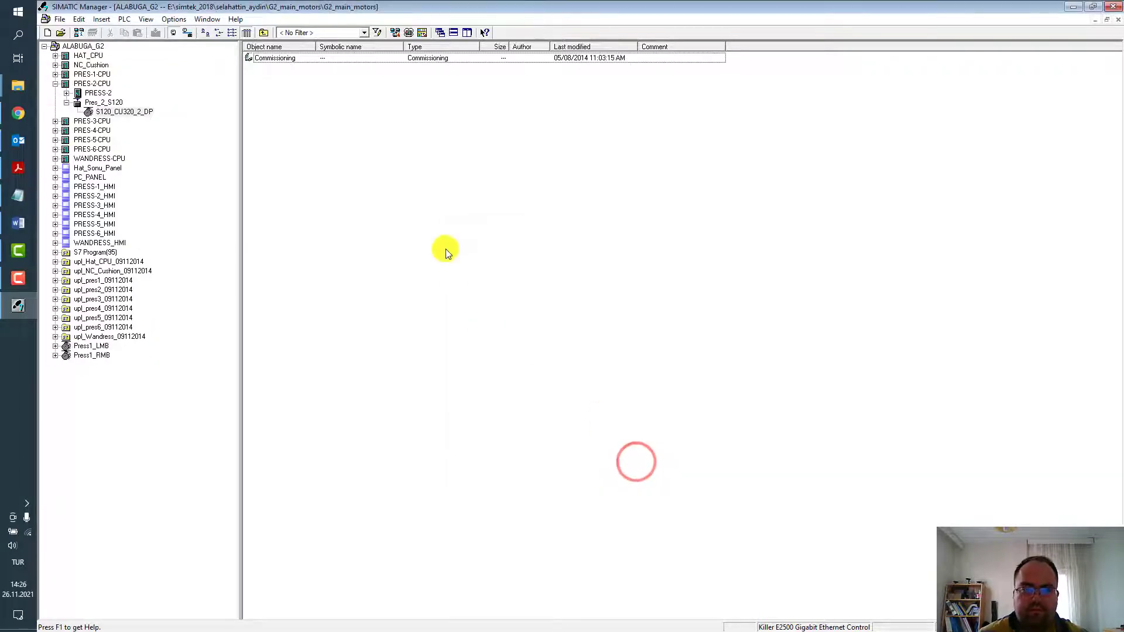
Step: Review the Multiproject, S7 Memory Card and Memory Card File commands, and check the file type offered for opening a memory card file
click(59, 19)
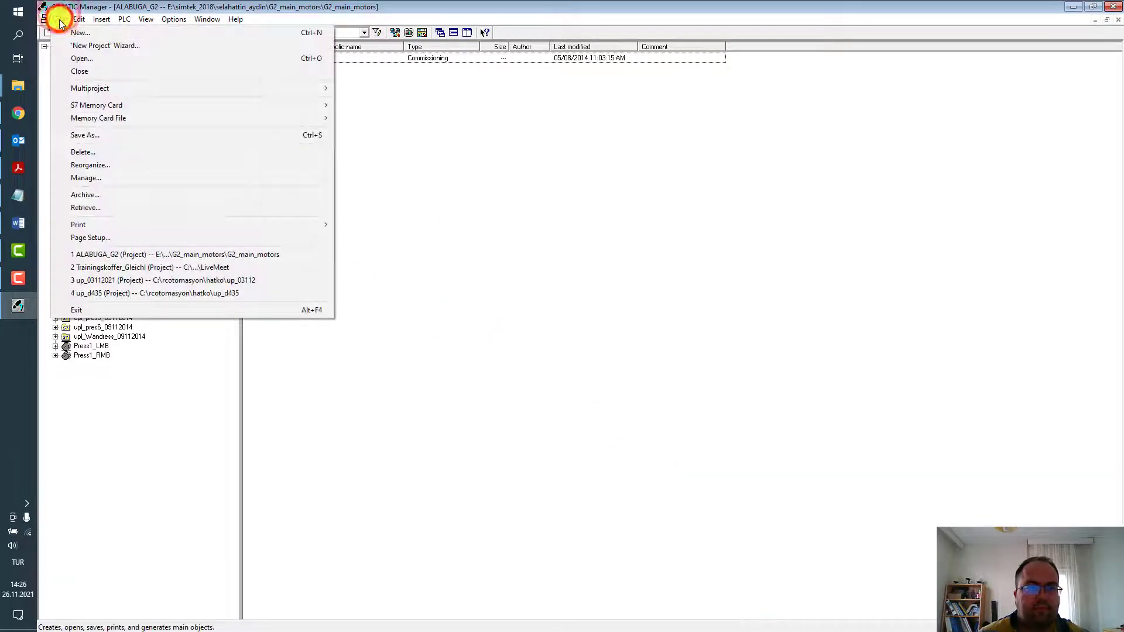
mouse_move(140, 87)
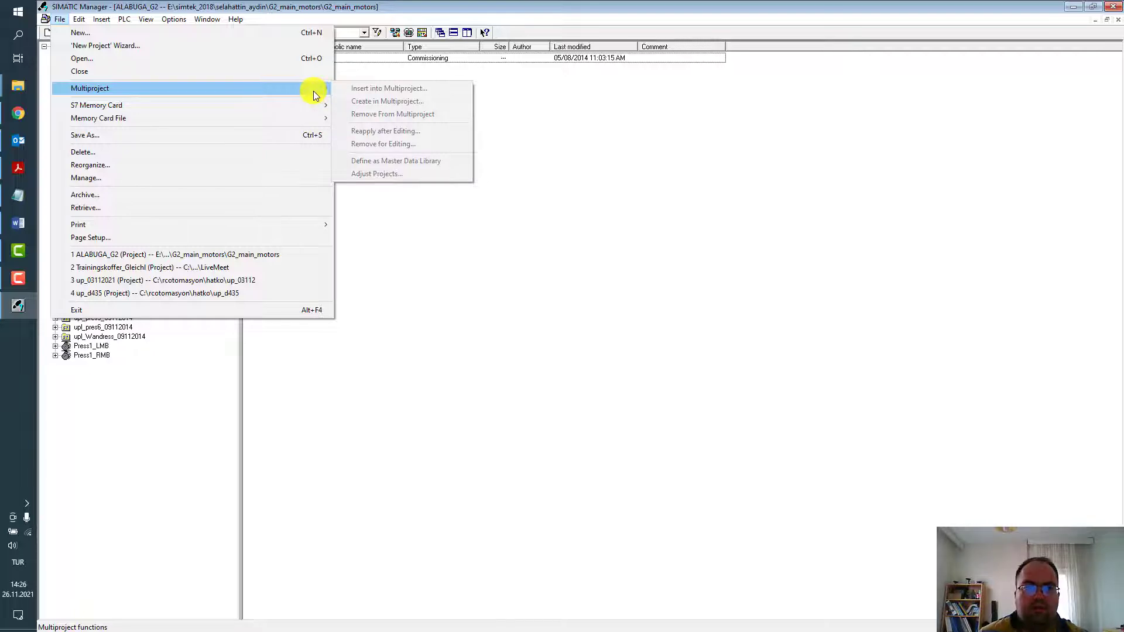
mouse_move(76, 109)
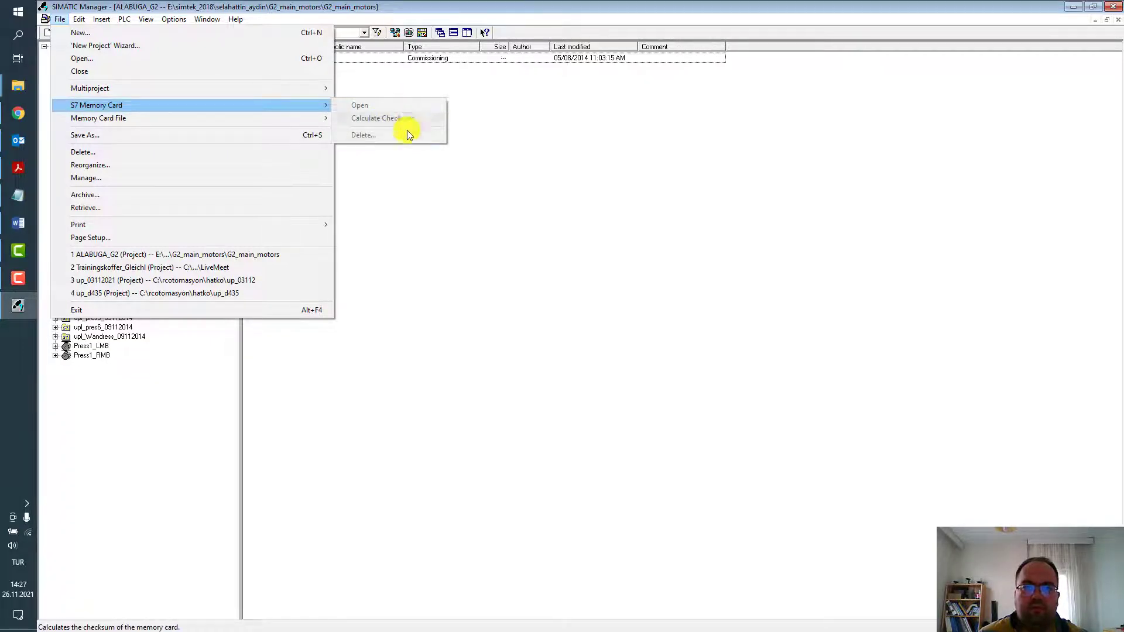
mouse_move(302, 119)
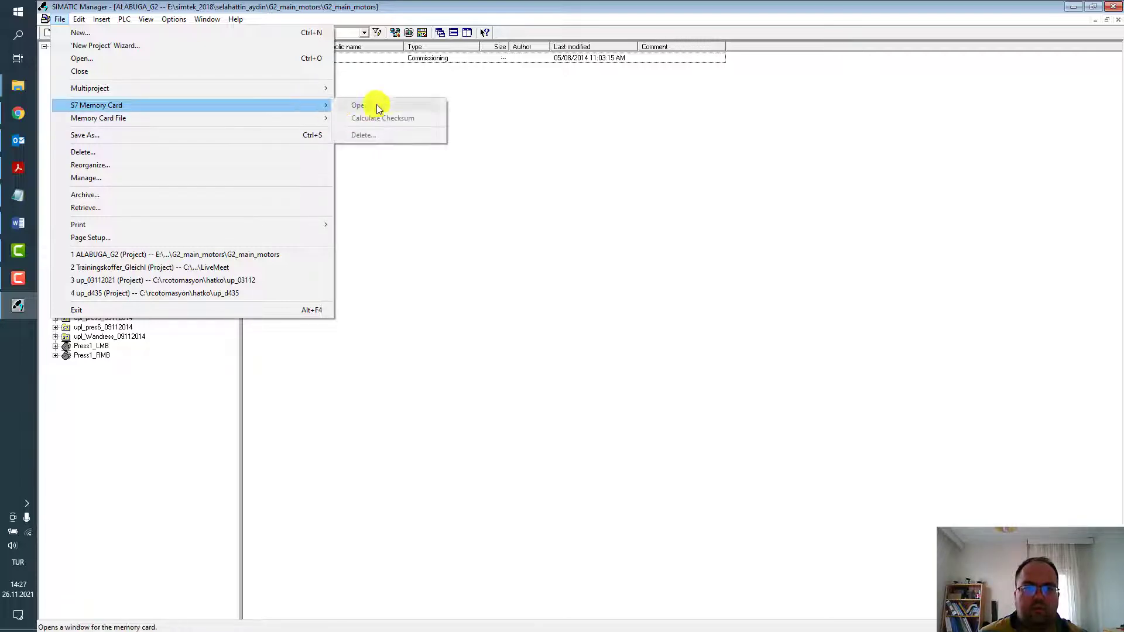
mouse_move(107, 118)
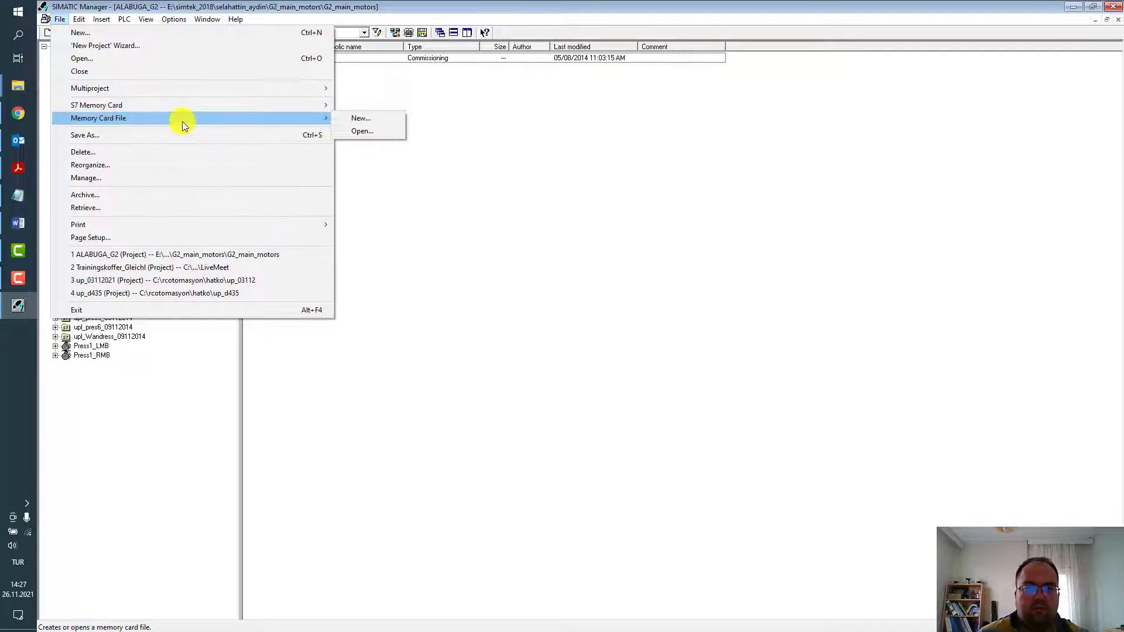
click(381, 131)
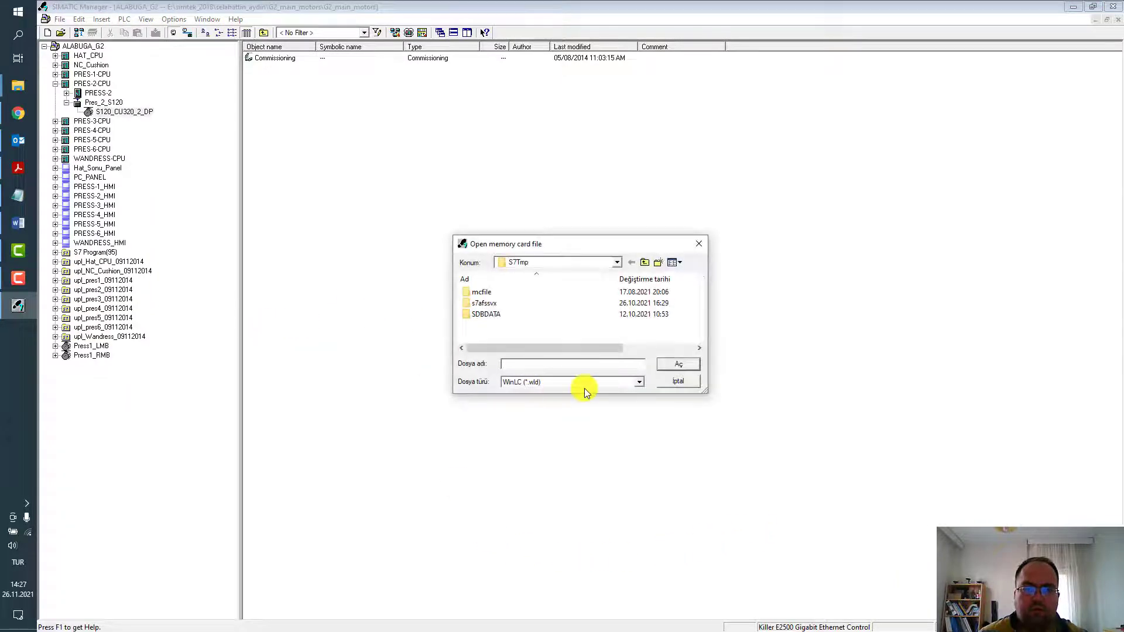
click(587, 385)
click(595, 381)
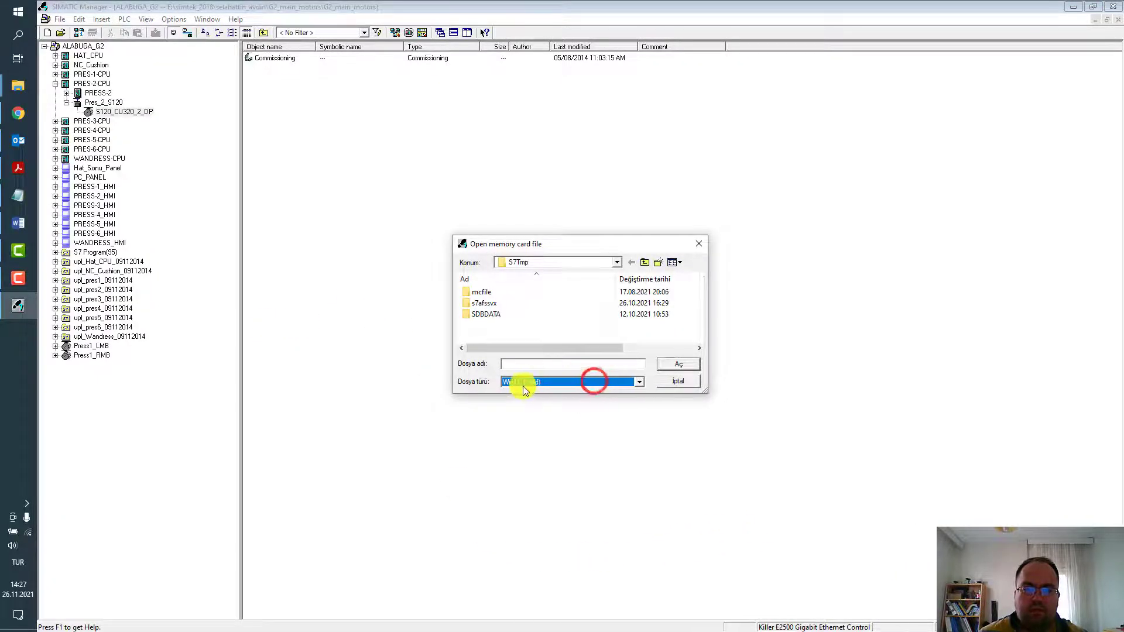
click(683, 382)
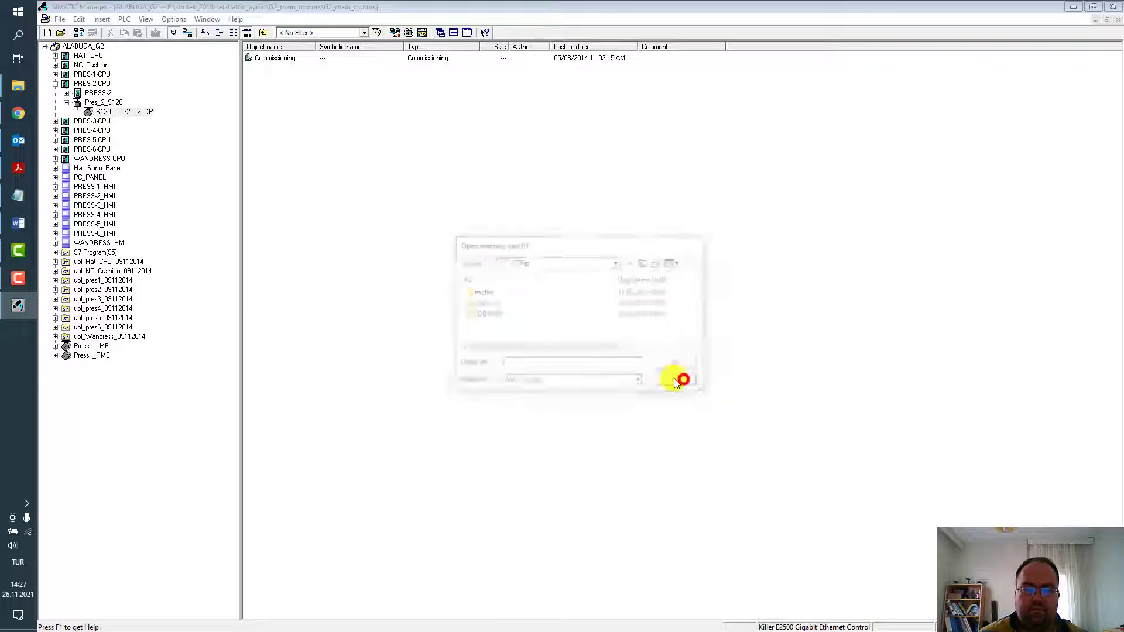
Step: Review the Save As settings for ALABUGA_G2, trying reorganization and backward compatibility, and close without saving
click(58, 20)
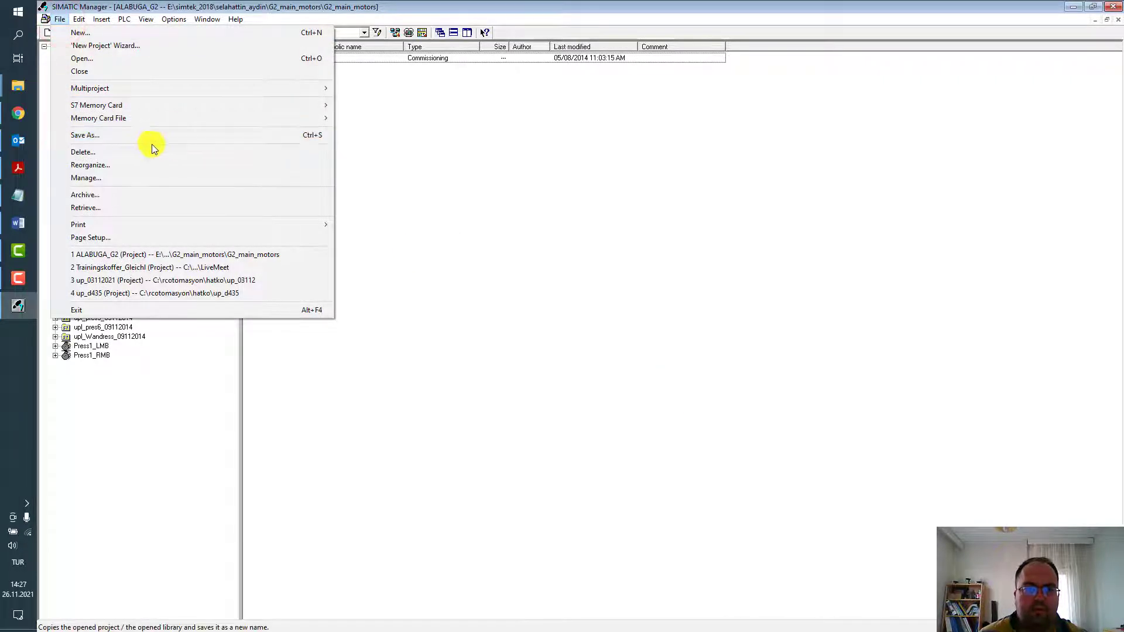
click(111, 137)
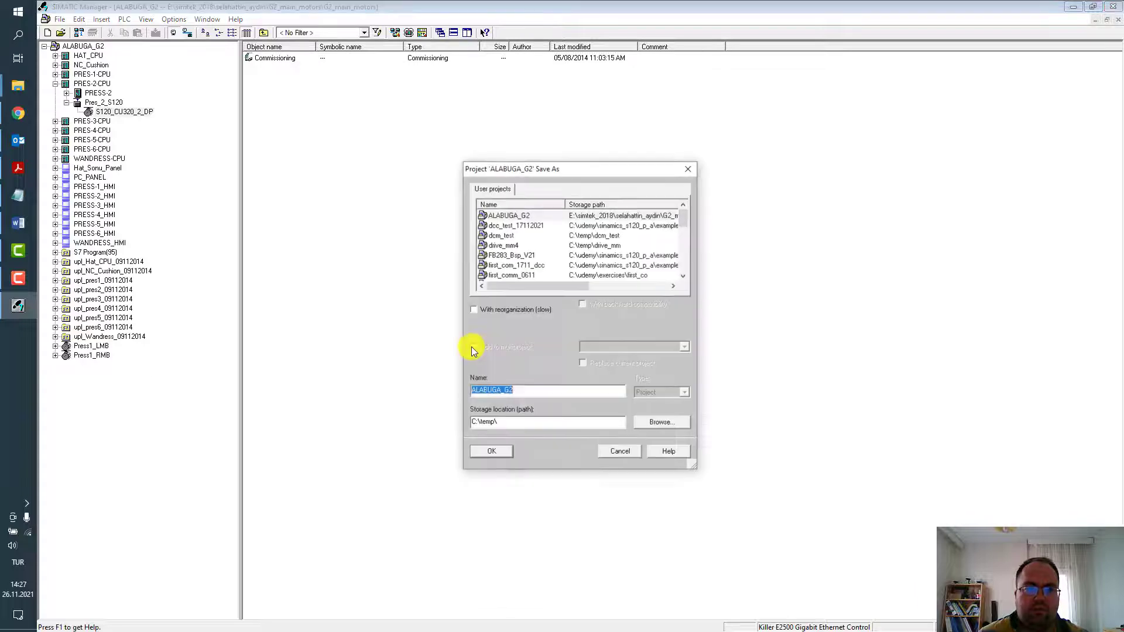
click(504, 311)
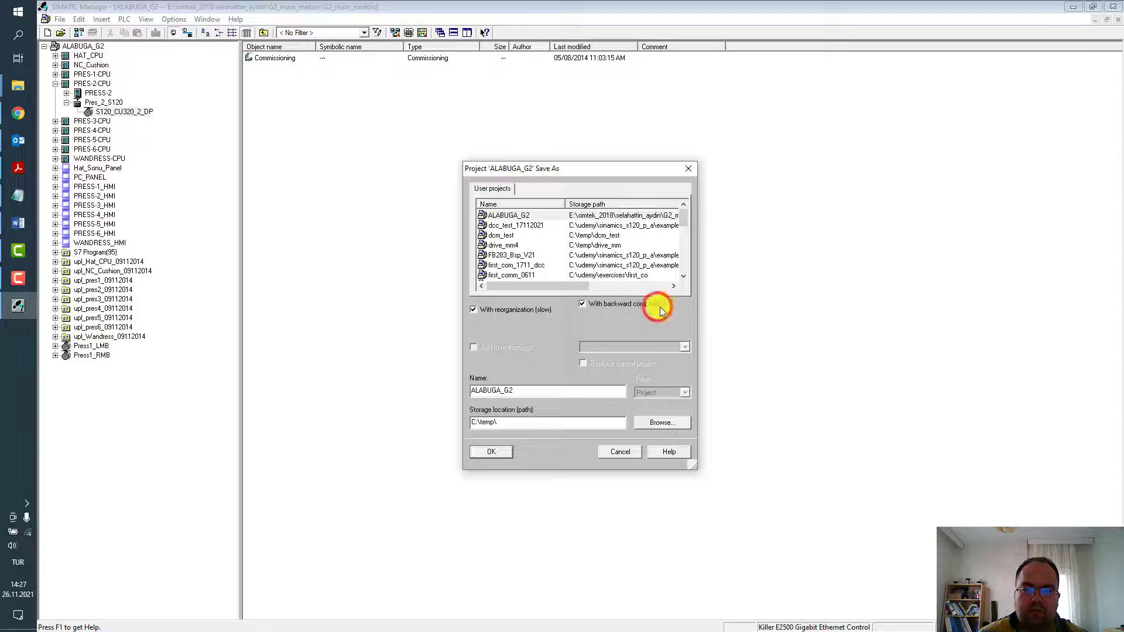
click(568, 425)
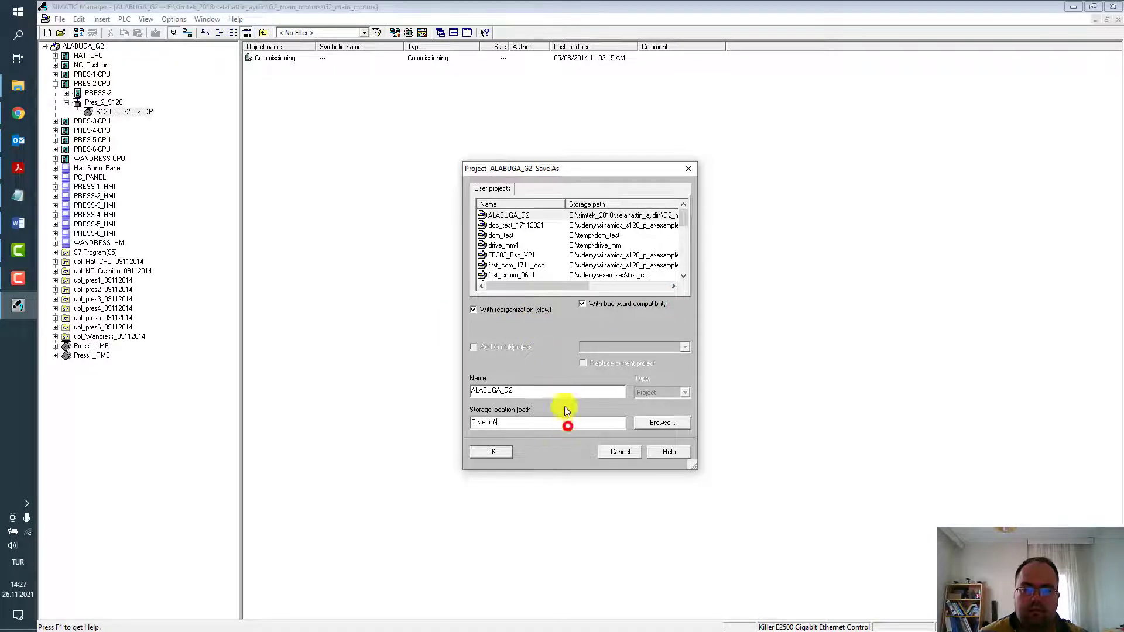
click(563, 392)
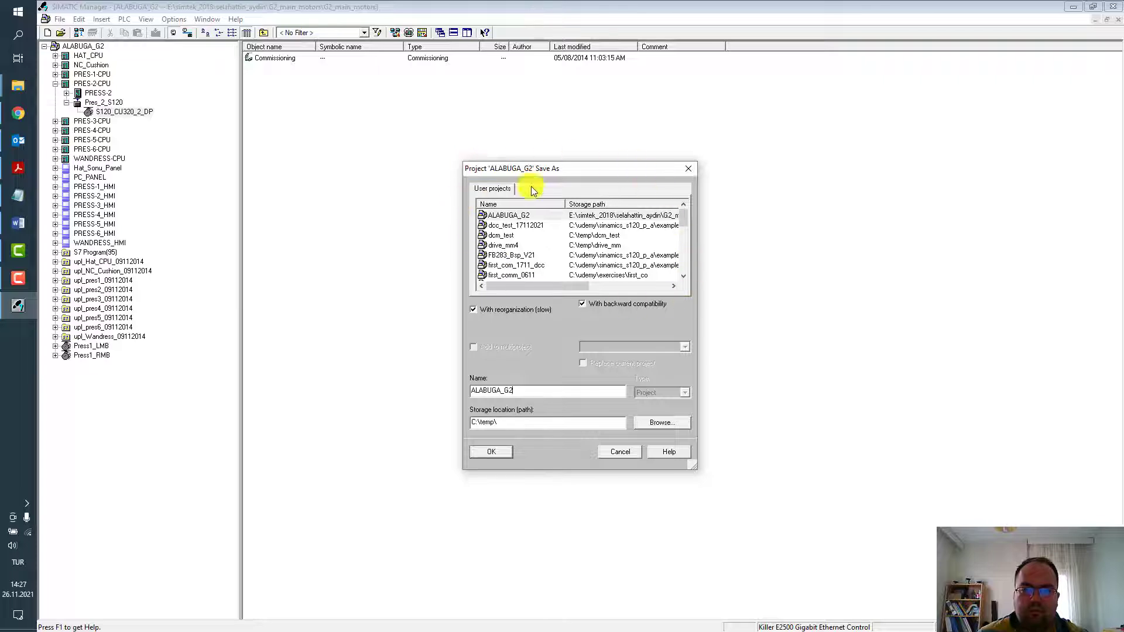
click(681, 220)
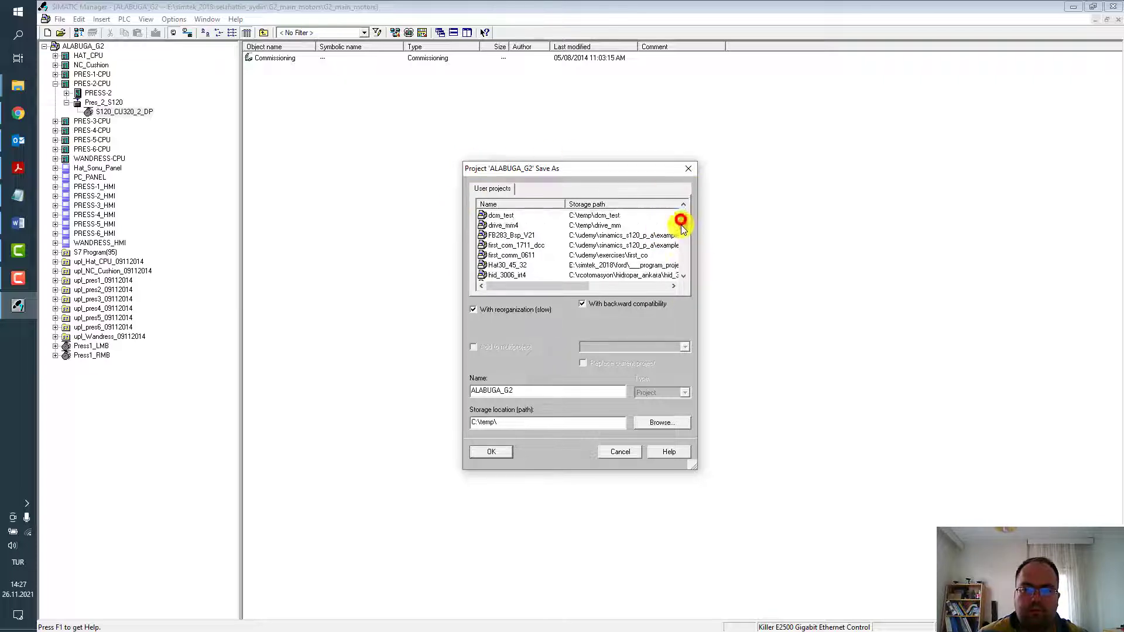
drag(686, 238, 695, 200)
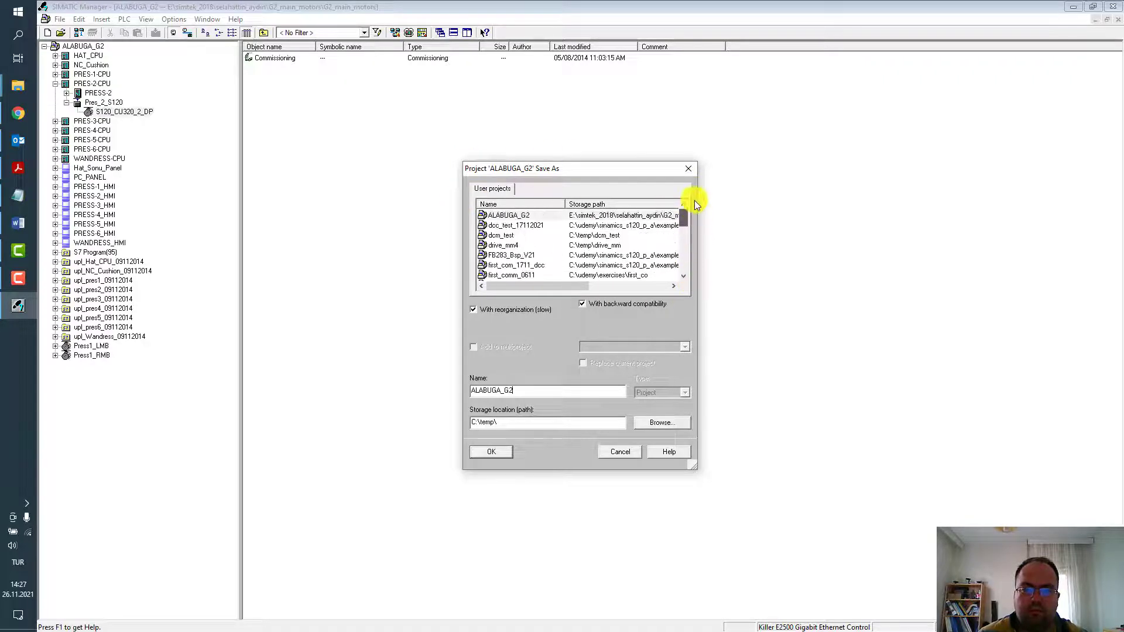
click(687, 170)
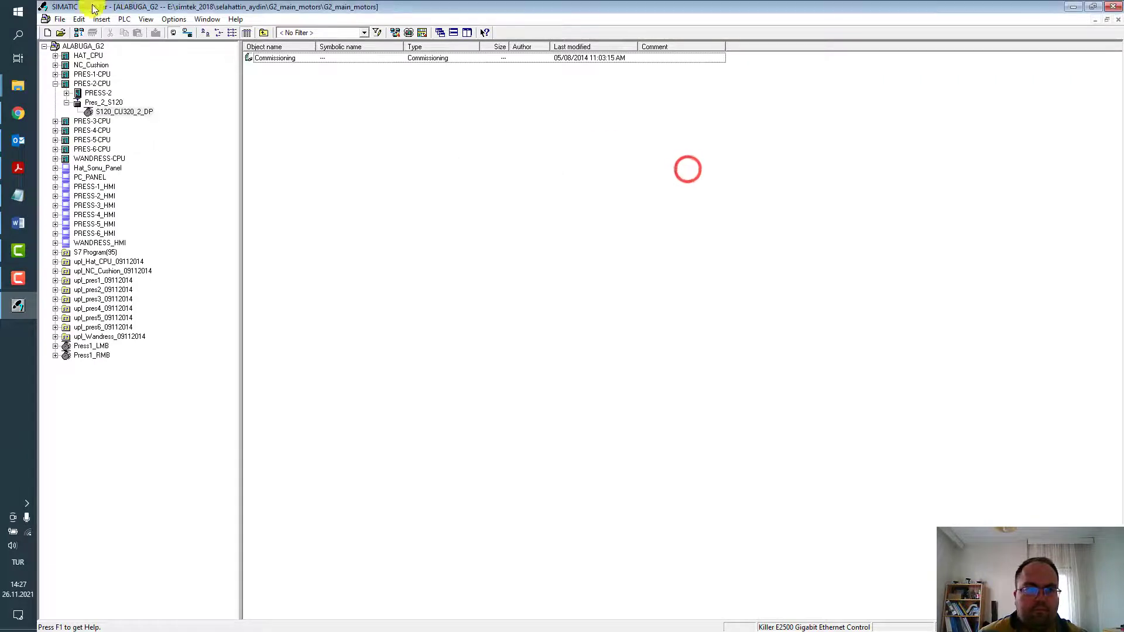
Step: Start archiving a project and view the libraries and sample projects that can be archived
click(60, 19)
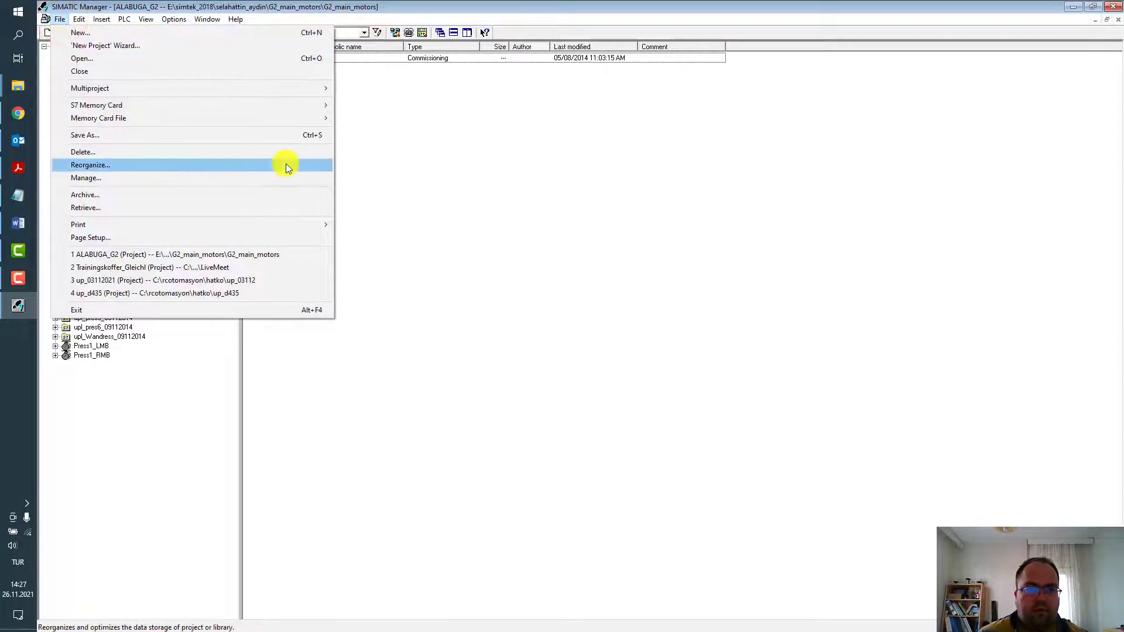
click(108, 193)
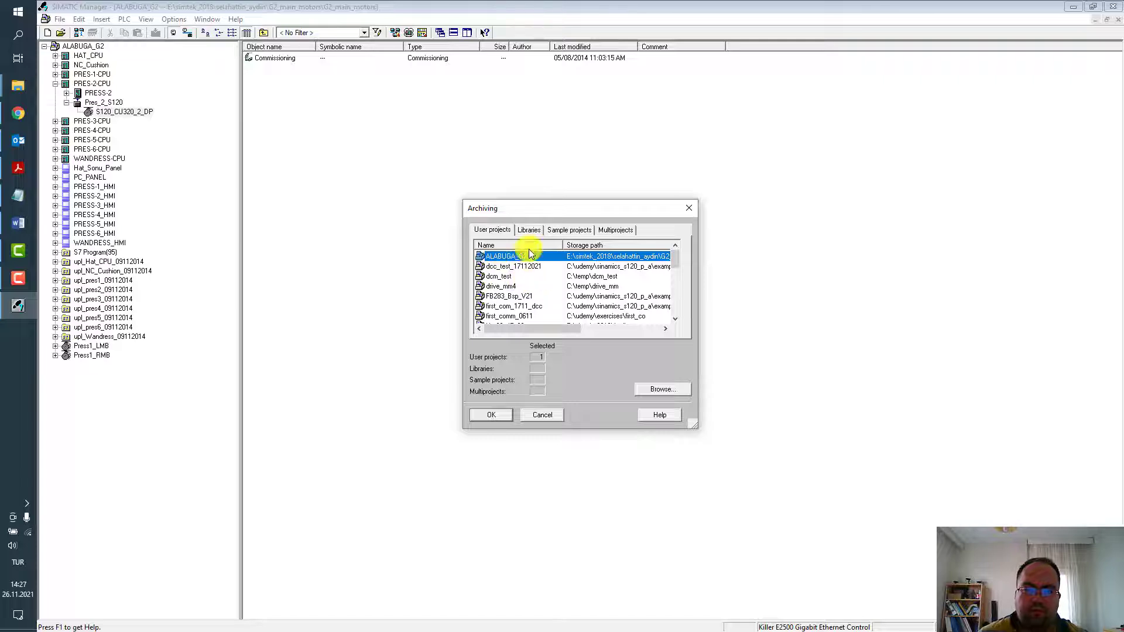
click(528, 228)
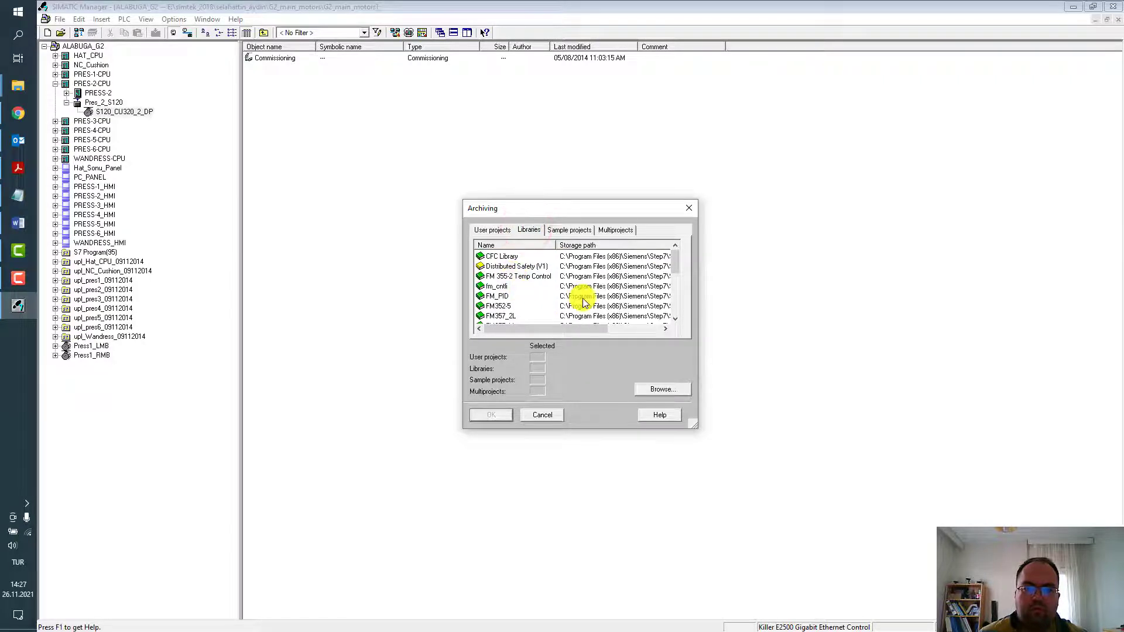
click(570, 228)
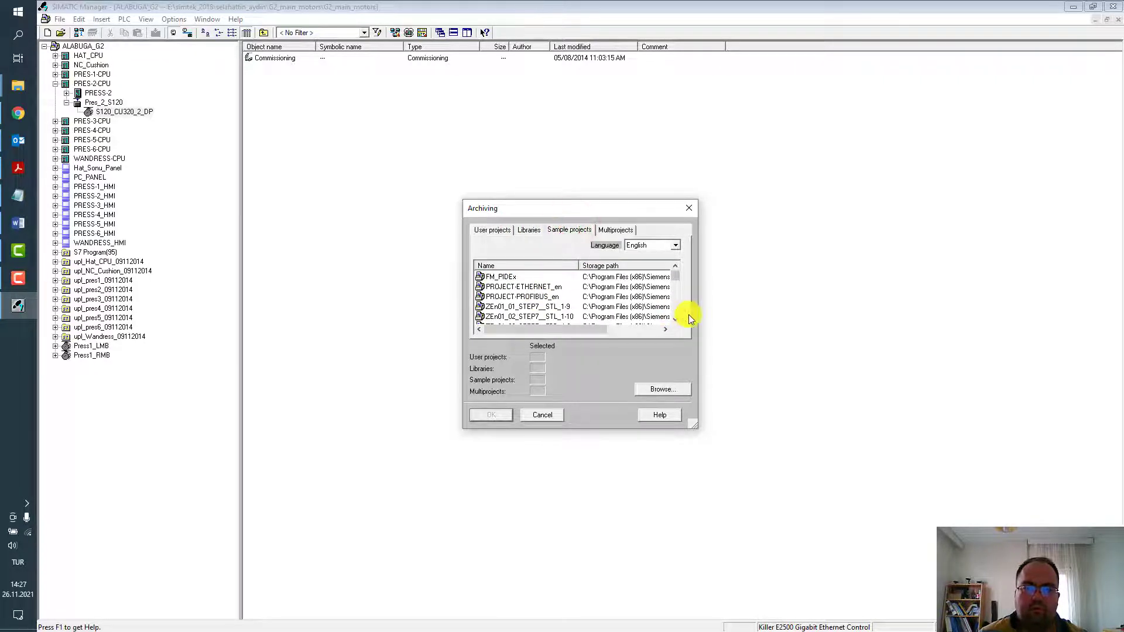
Step: Examine the English sample projects available for archiving, from FM_PIDEx through the STEP7, S7GRAPH and CFC examples to the FM350-2 example
click(533, 275)
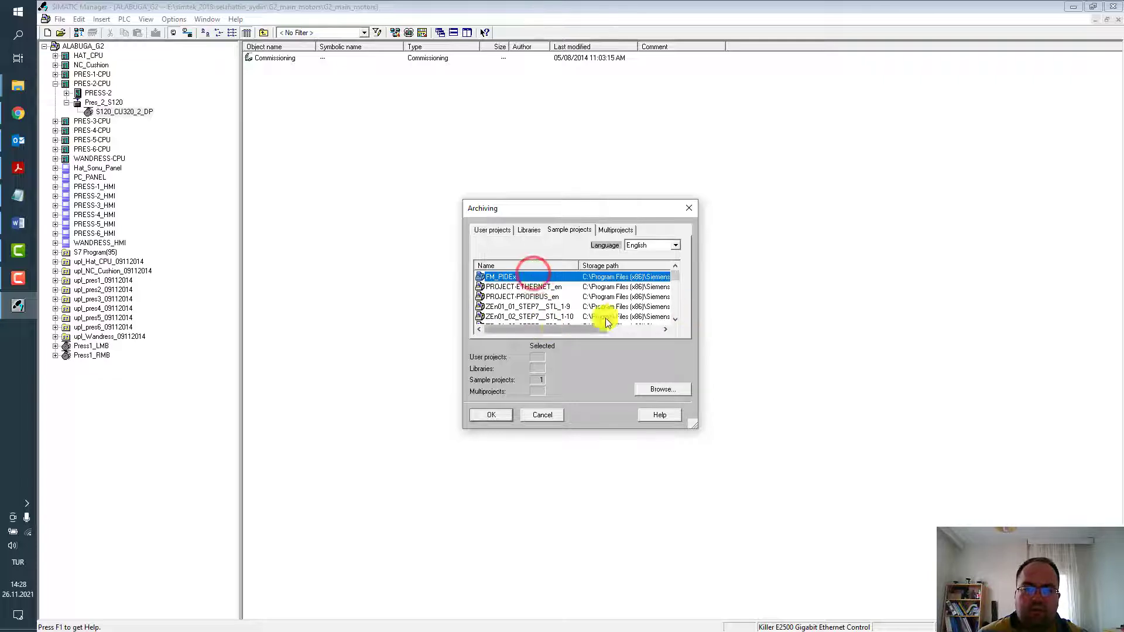
click(674, 319)
click(675, 319)
click(674, 321)
click(674, 321)
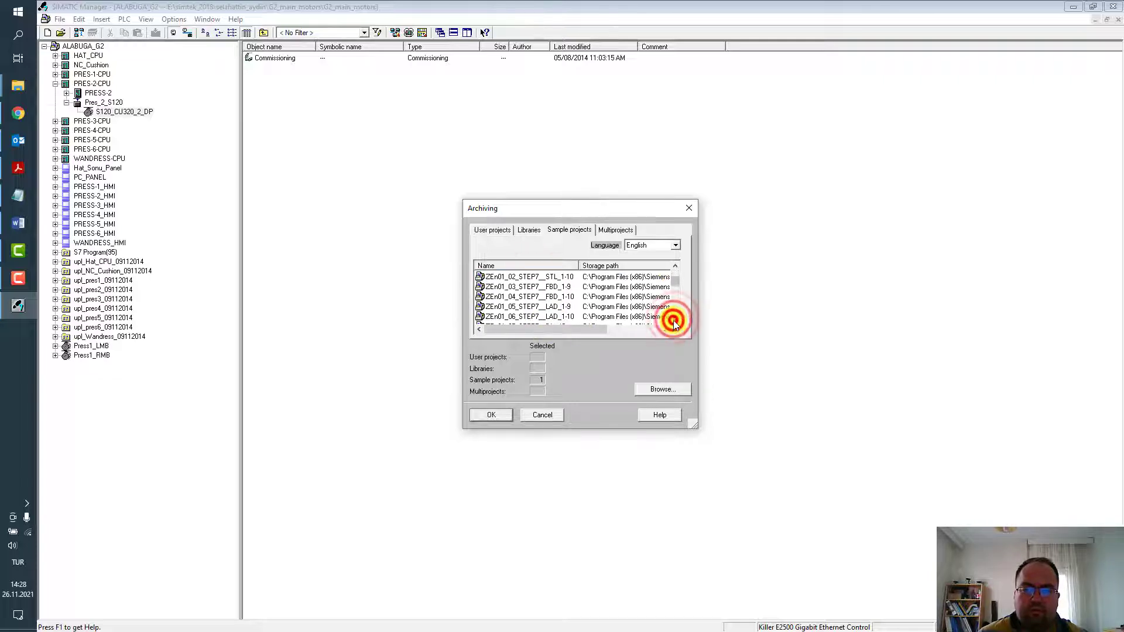
click(673, 320)
click(673, 321)
click(674, 321)
click(674, 321)
click(674, 320)
click(673, 321)
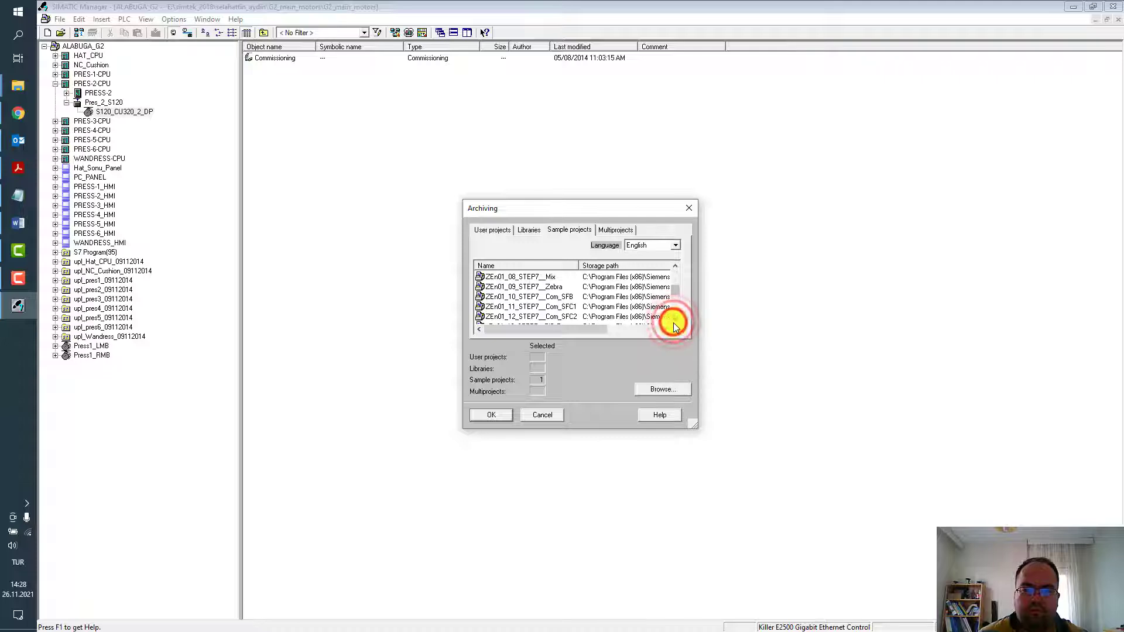
click(675, 320)
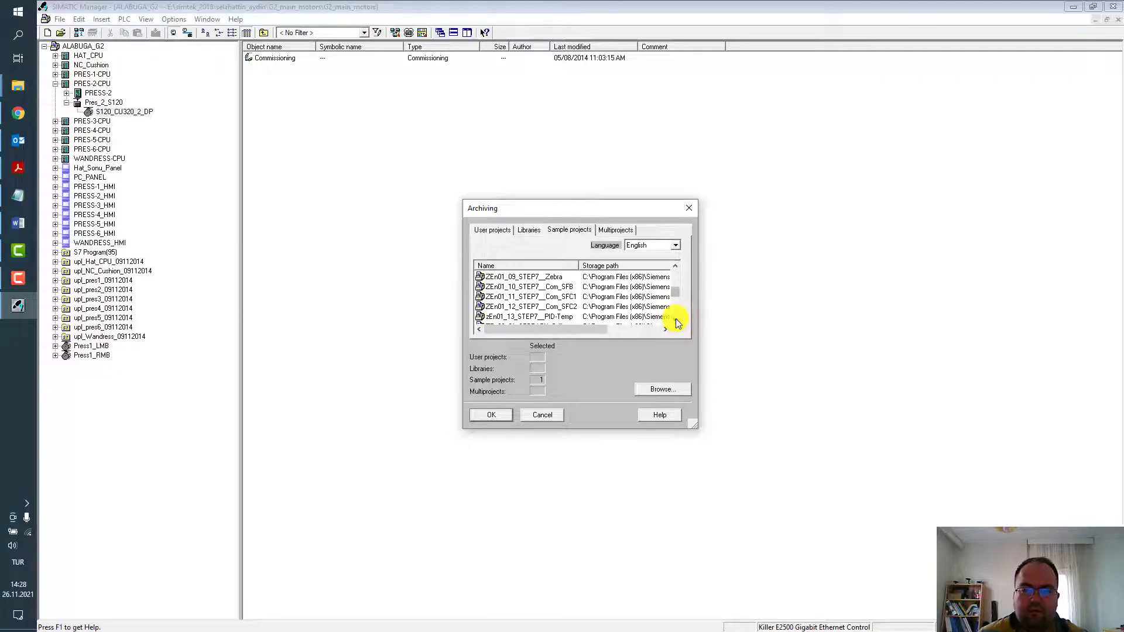
click(675, 320)
click(552, 278)
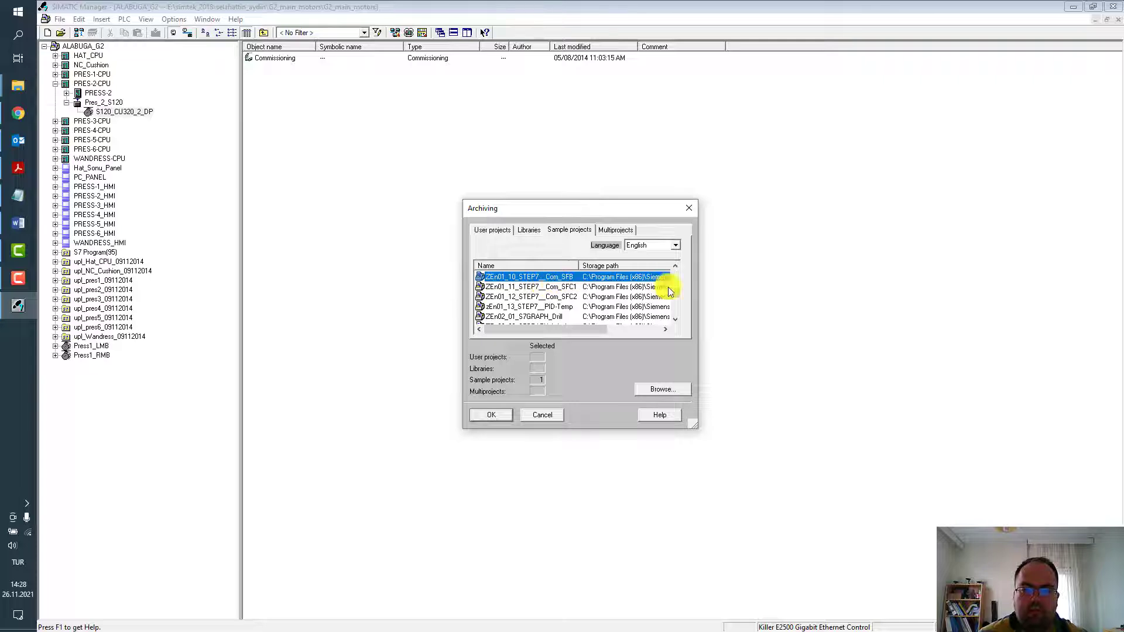
click(675, 320)
click(675, 320)
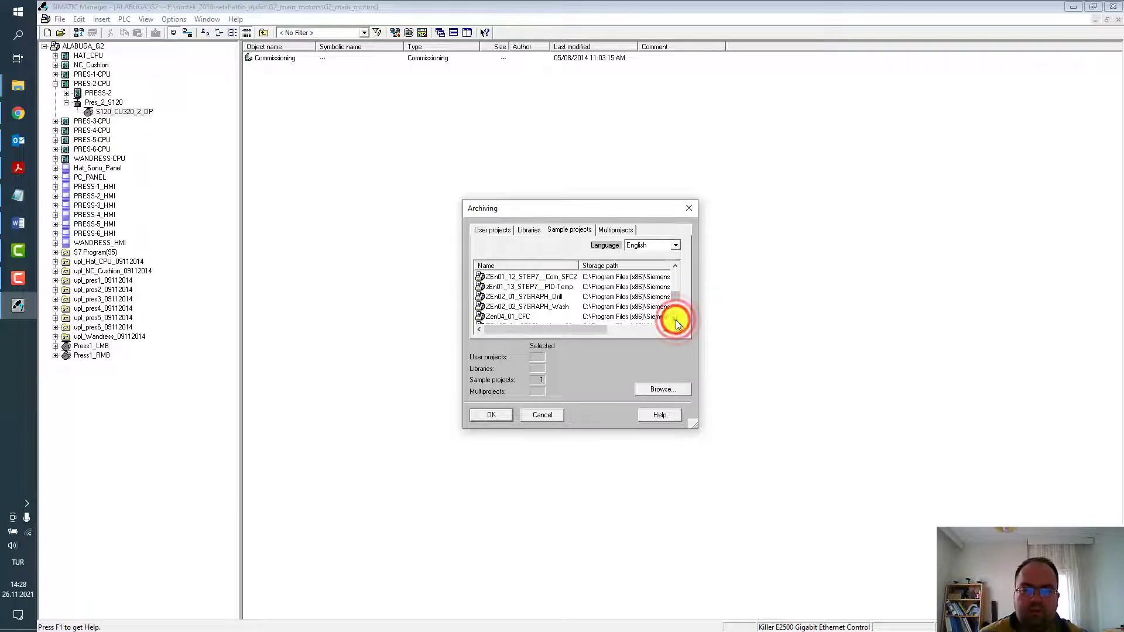
click(559, 297)
click(675, 320)
click(675, 320)
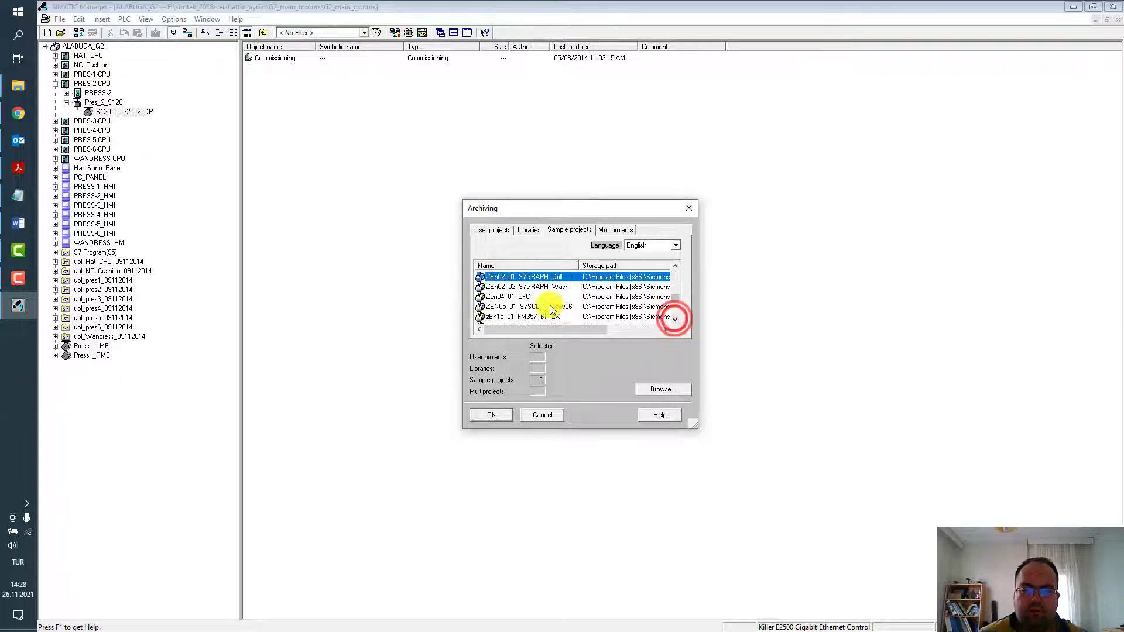
click(534, 297)
click(675, 320)
click(675, 321)
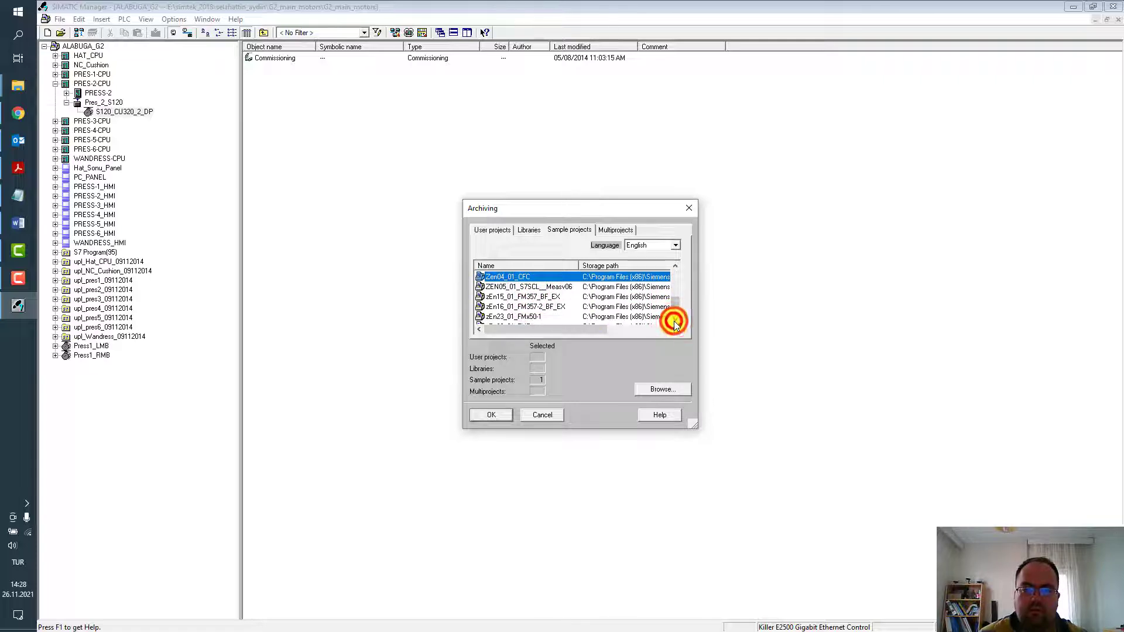
click(674, 320)
click(674, 320)
click(674, 321)
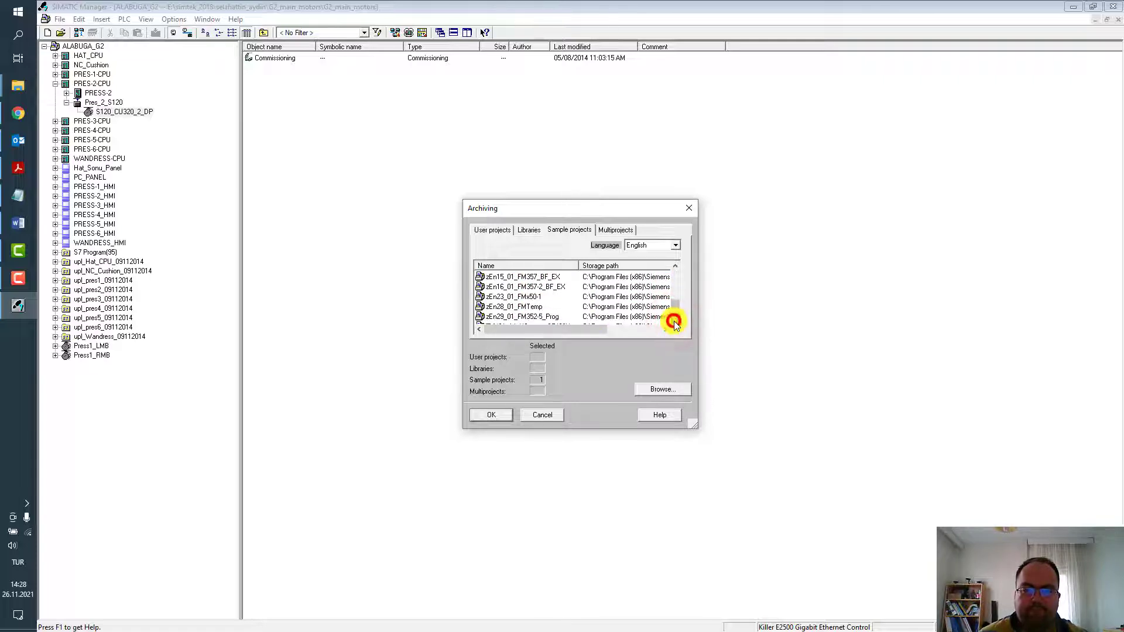
click(675, 320)
click(674, 320)
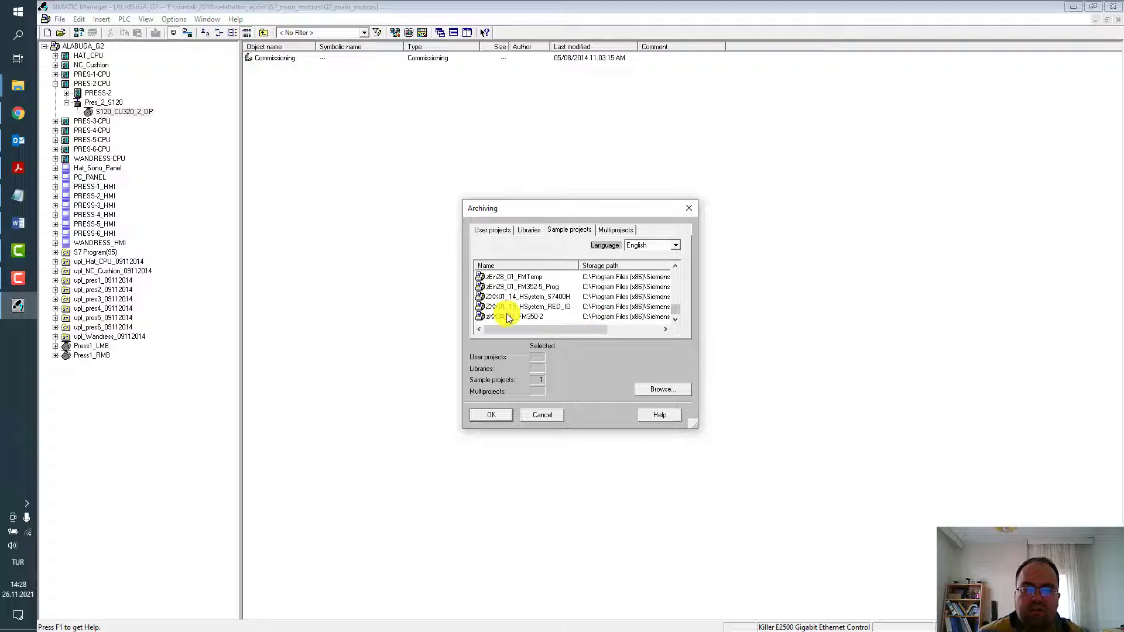
click(551, 317)
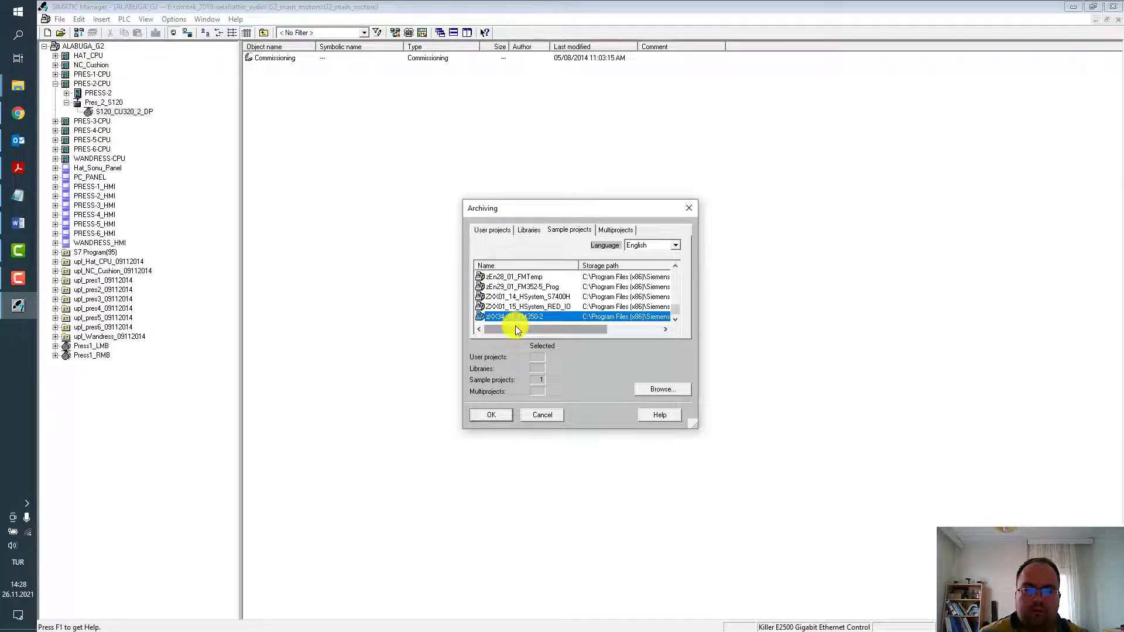
Step: Check the multiprojects available for archiving, and select the user project melodi_up_14062021
drag(570, 329, 521, 331)
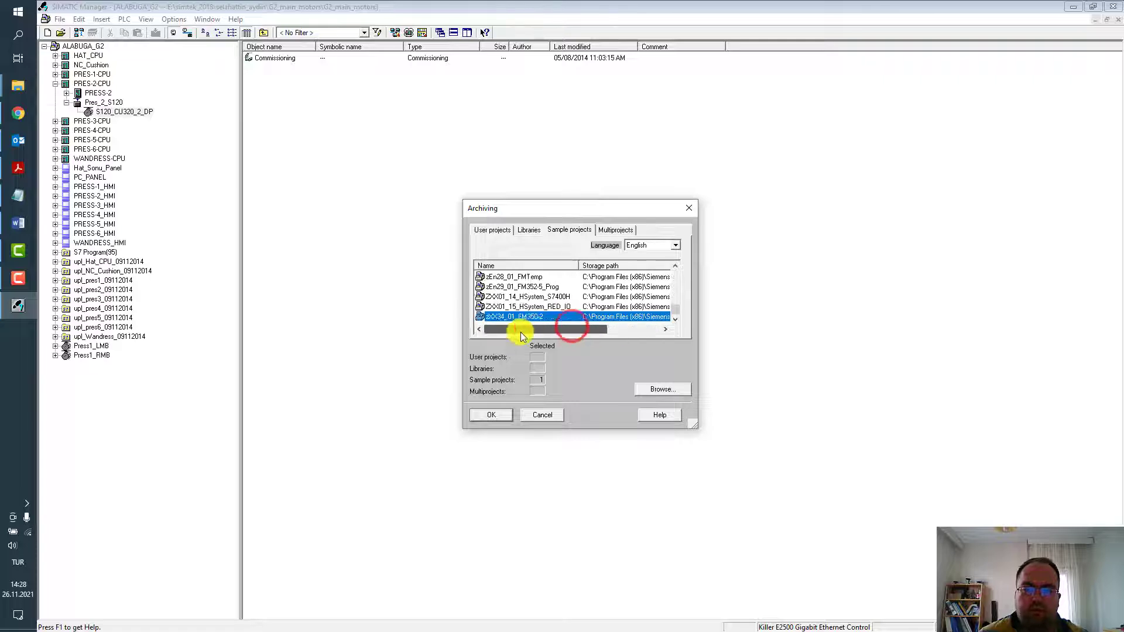
click(611, 230)
click(492, 230)
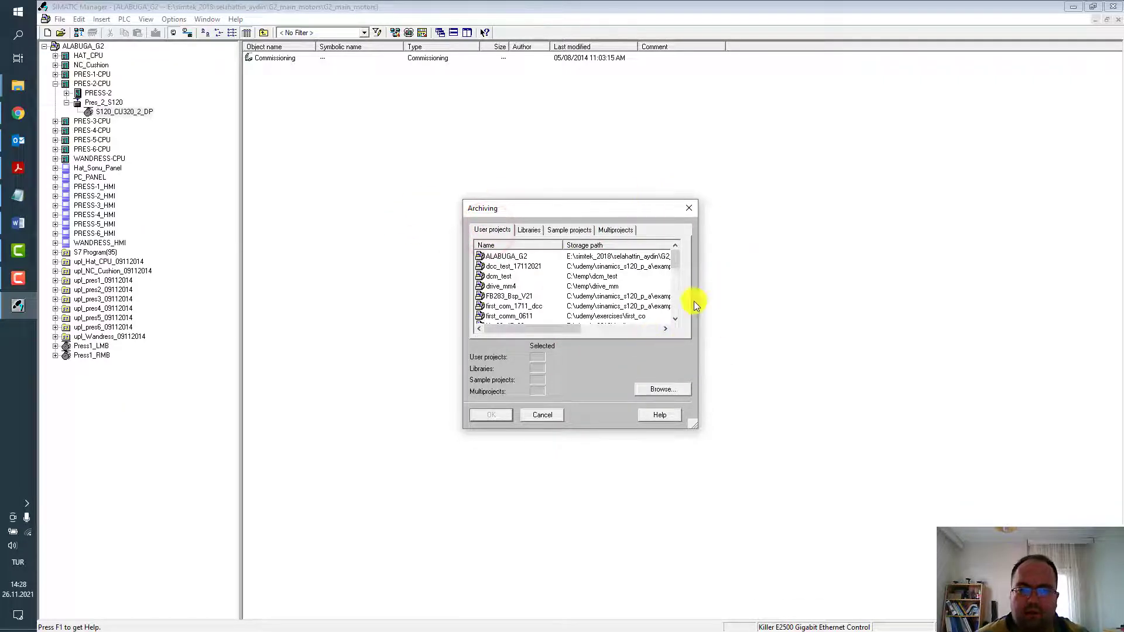
drag(674, 262, 678, 282)
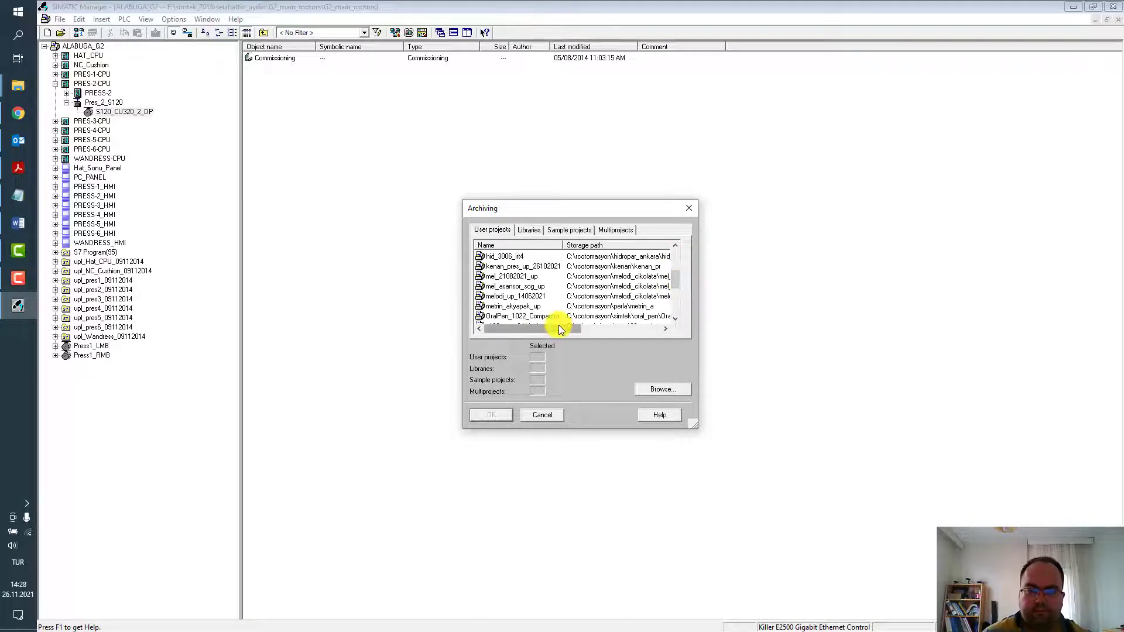
click(527, 298)
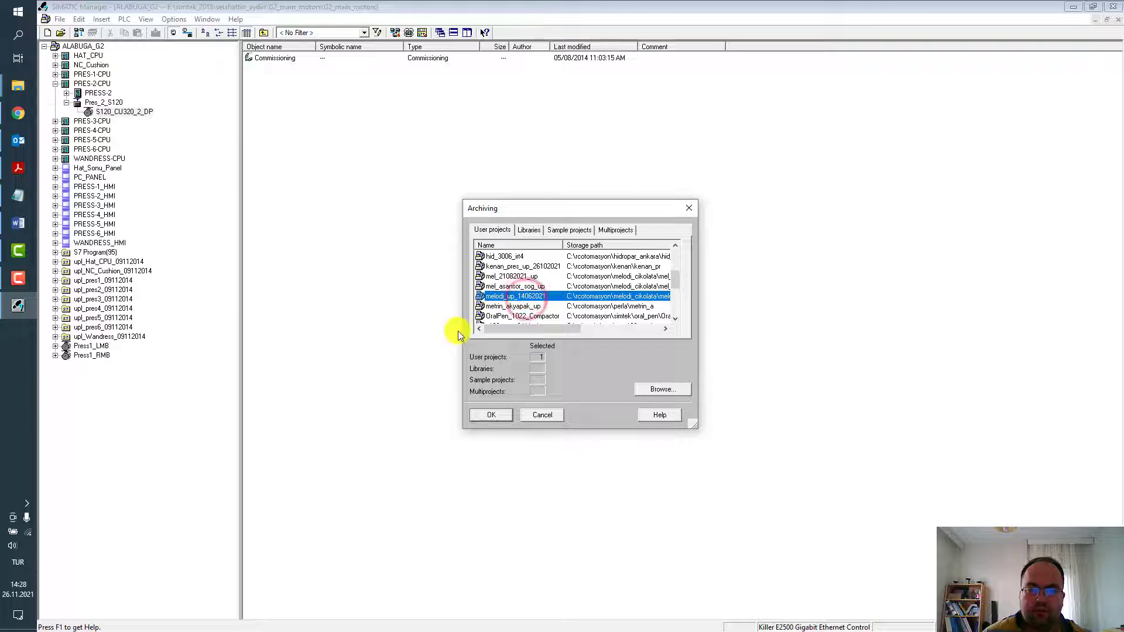
Step: Browse the directories for other projects to archive, collapsing the İndirilenler, Resimler, Masaüstü, Belgeler and Videolar folders
click(673, 391)
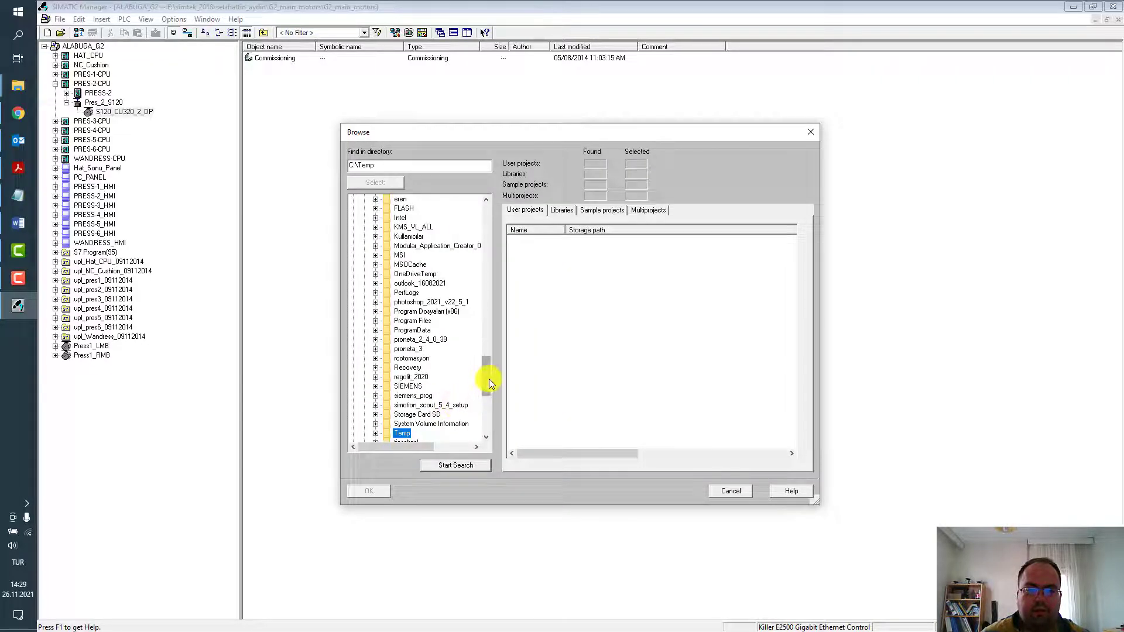
drag(490, 378, 486, 225)
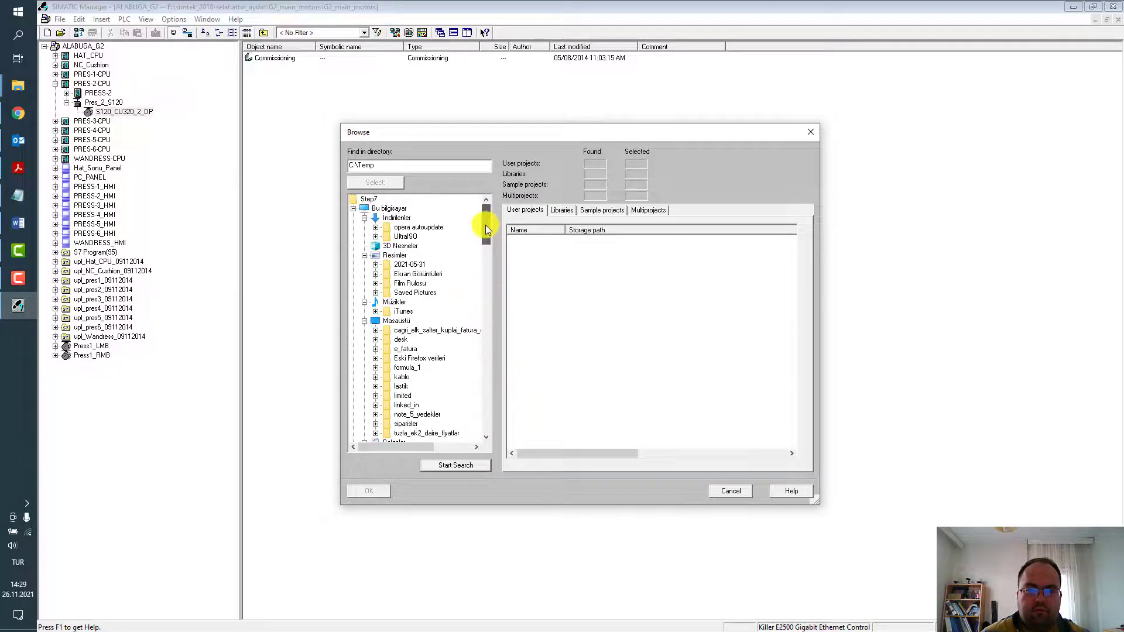
click(364, 217)
click(364, 236)
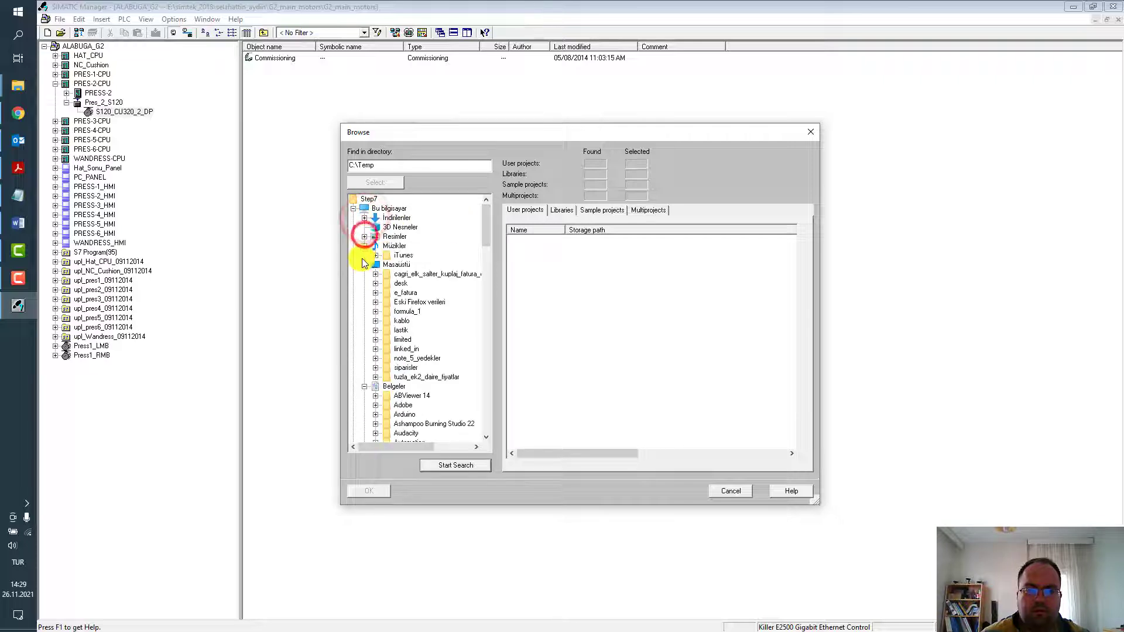
click(364, 264)
click(364, 274)
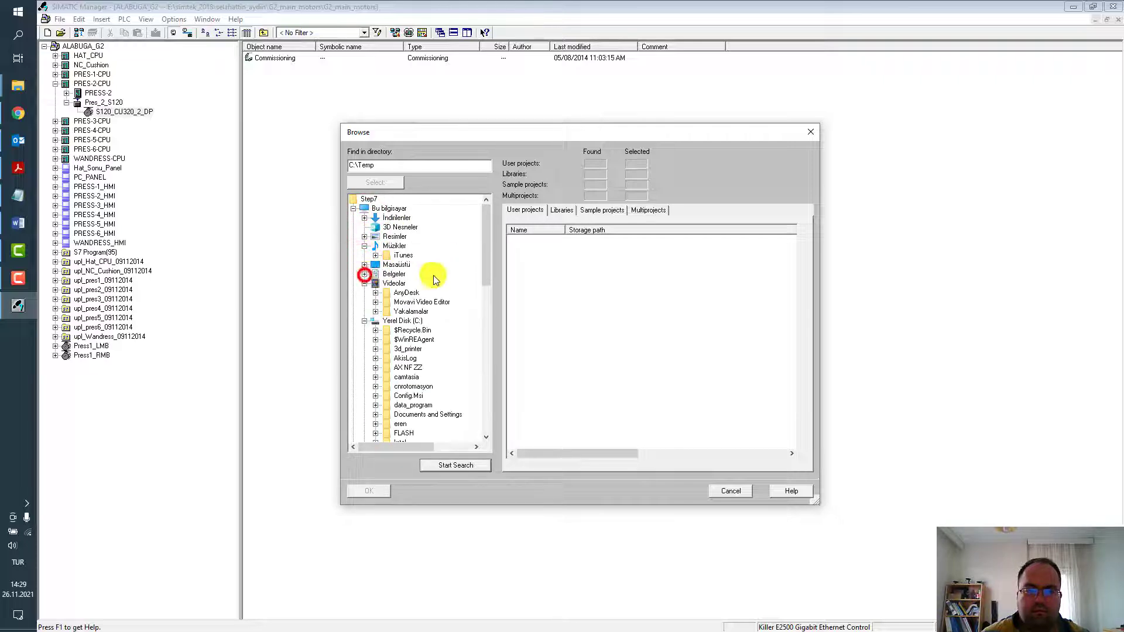
click(364, 283)
drag(484, 274, 488, 364)
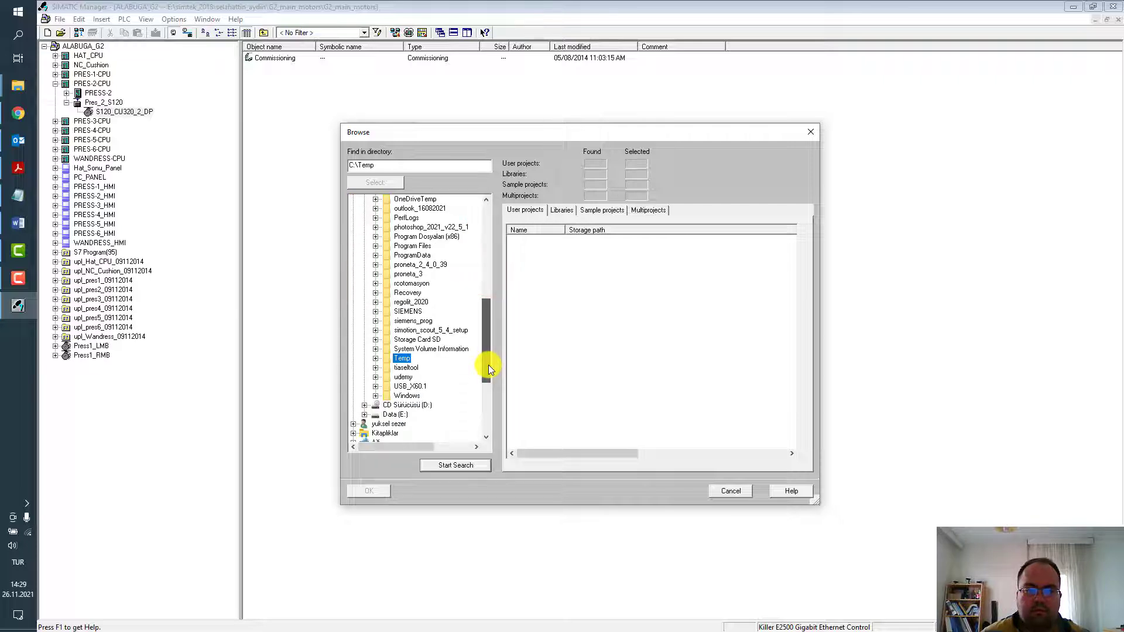
Step: Search C:\udemy\exercises for projects, widen the name column to read the full names, and leave the search without selecting any
double_click(409, 378)
scroll(490, 358, down, 3)
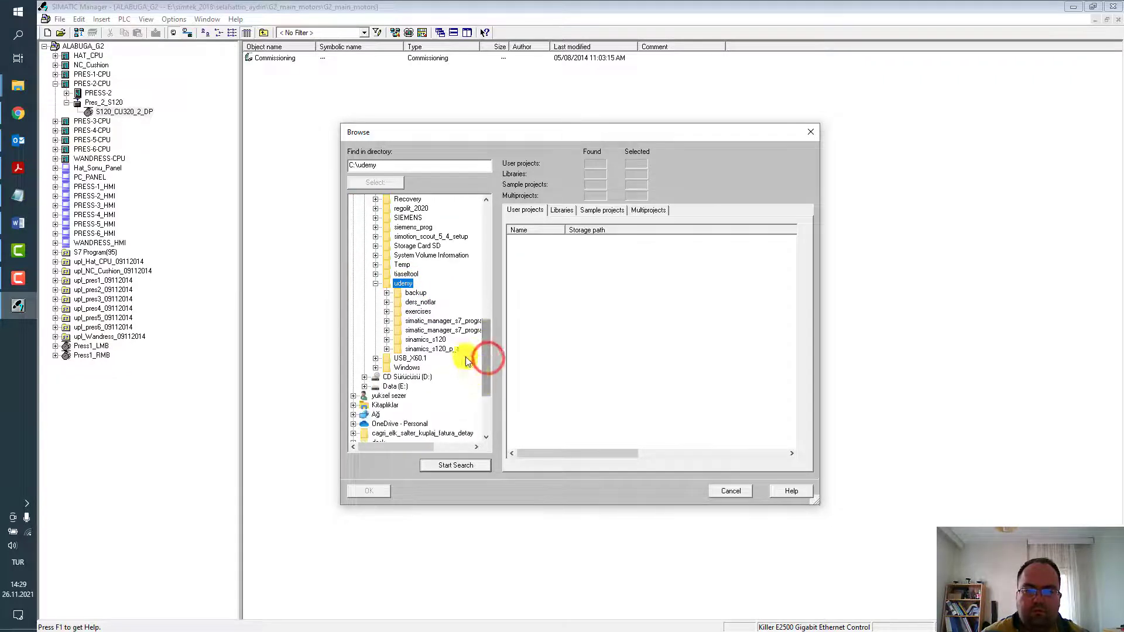
double_click(423, 312)
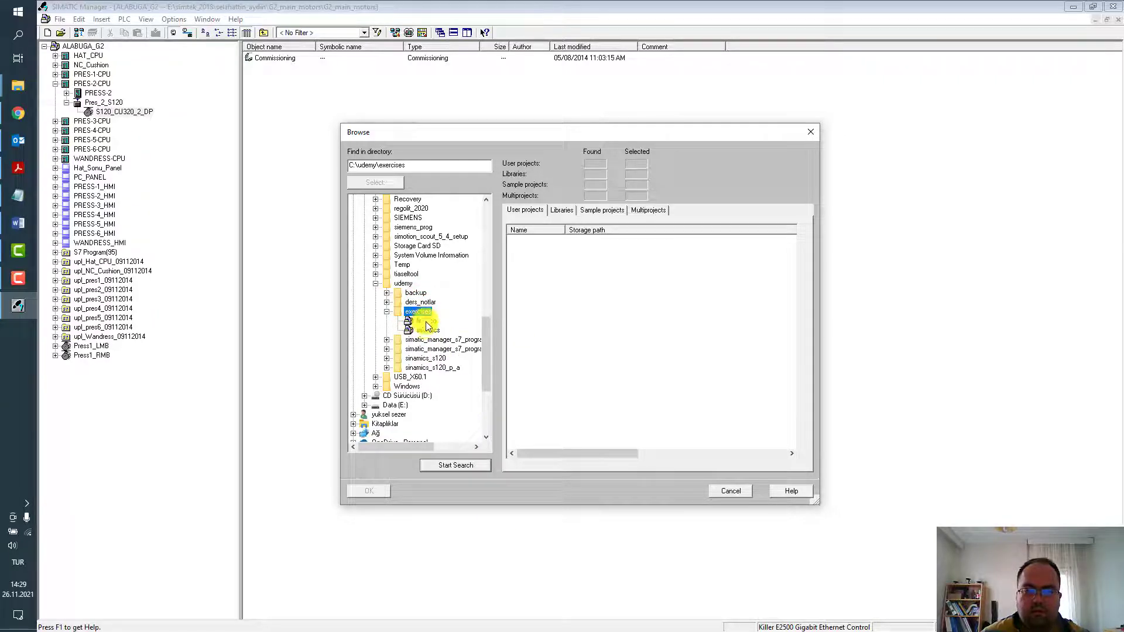
click(479, 466)
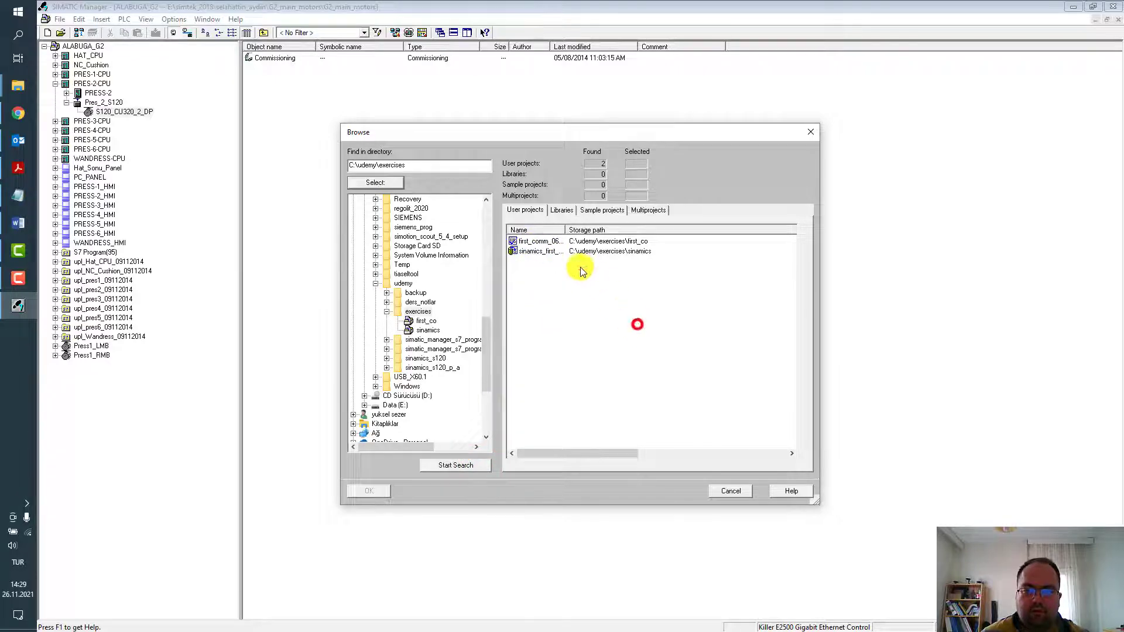
drag(566, 229, 651, 230)
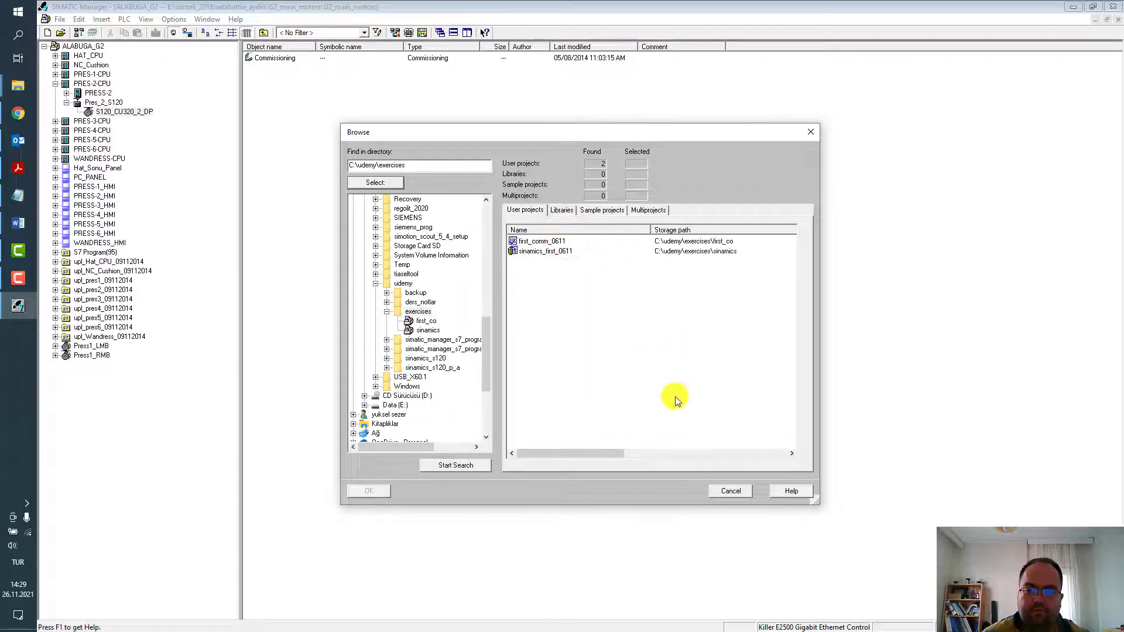
click(731, 491)
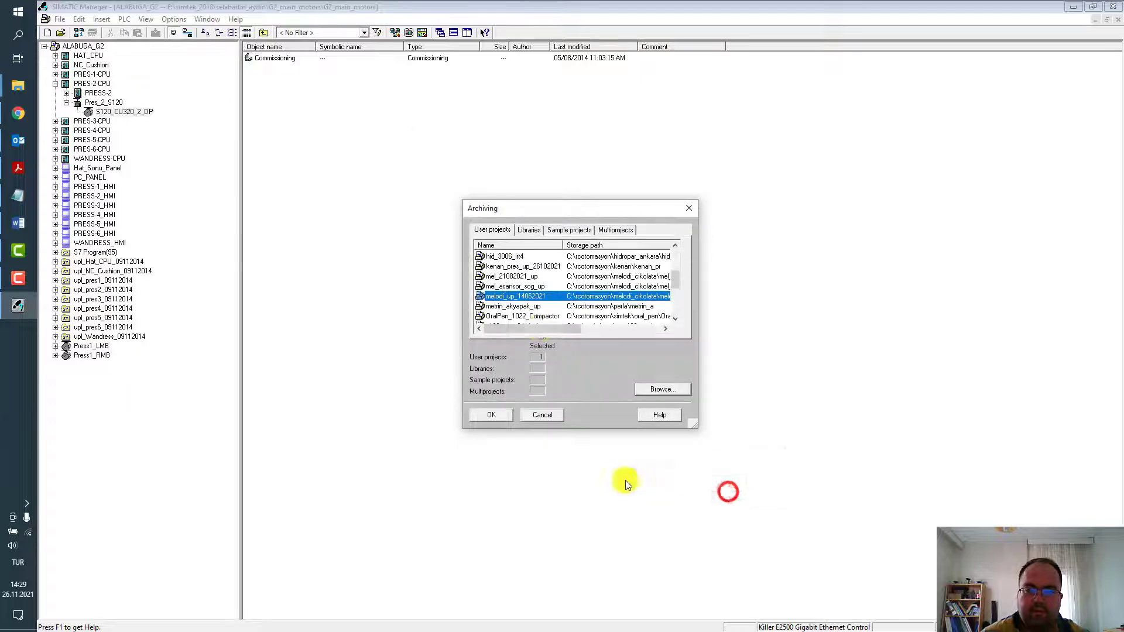
Step: Continue archiving the selected user project and check the proposed archive file name and available archive types
click(502, 413)
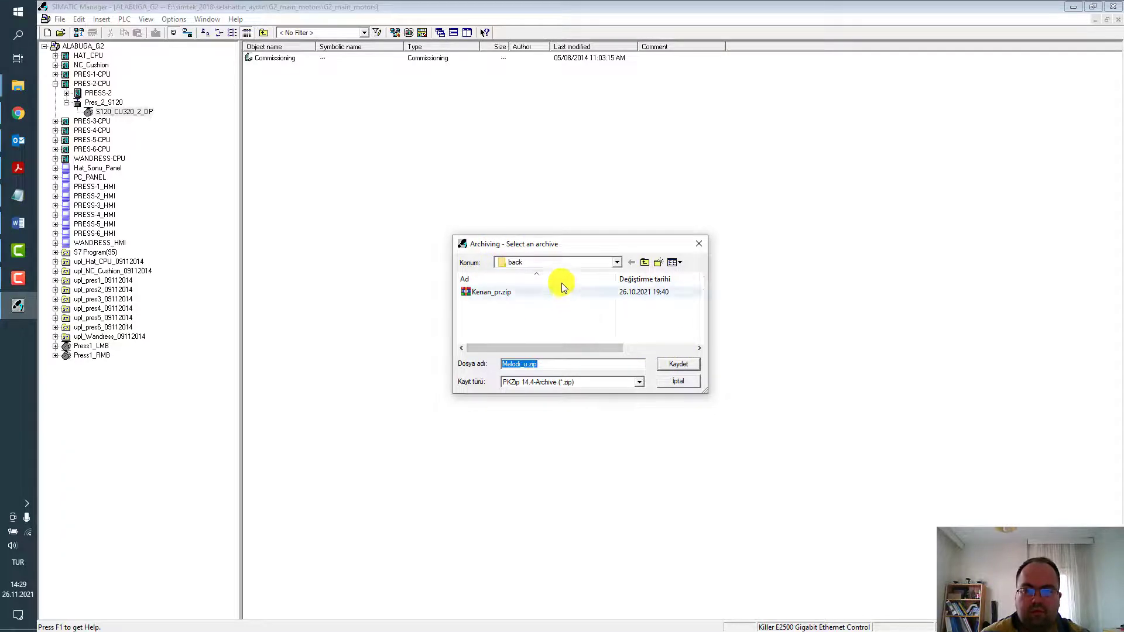
click(588, 325)
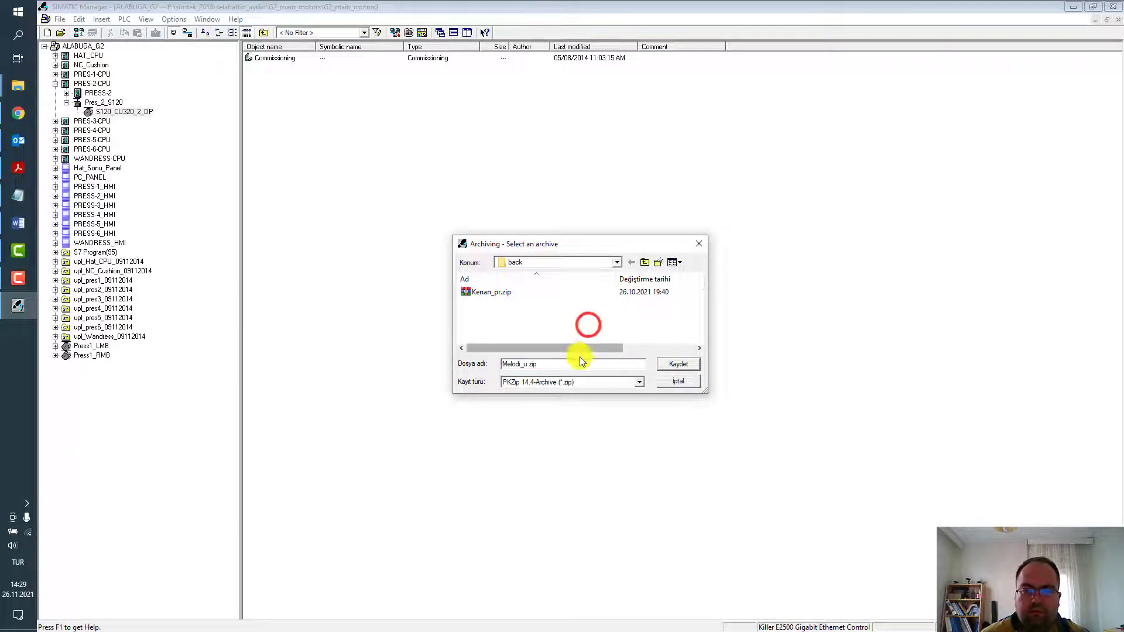
click(585, 363)
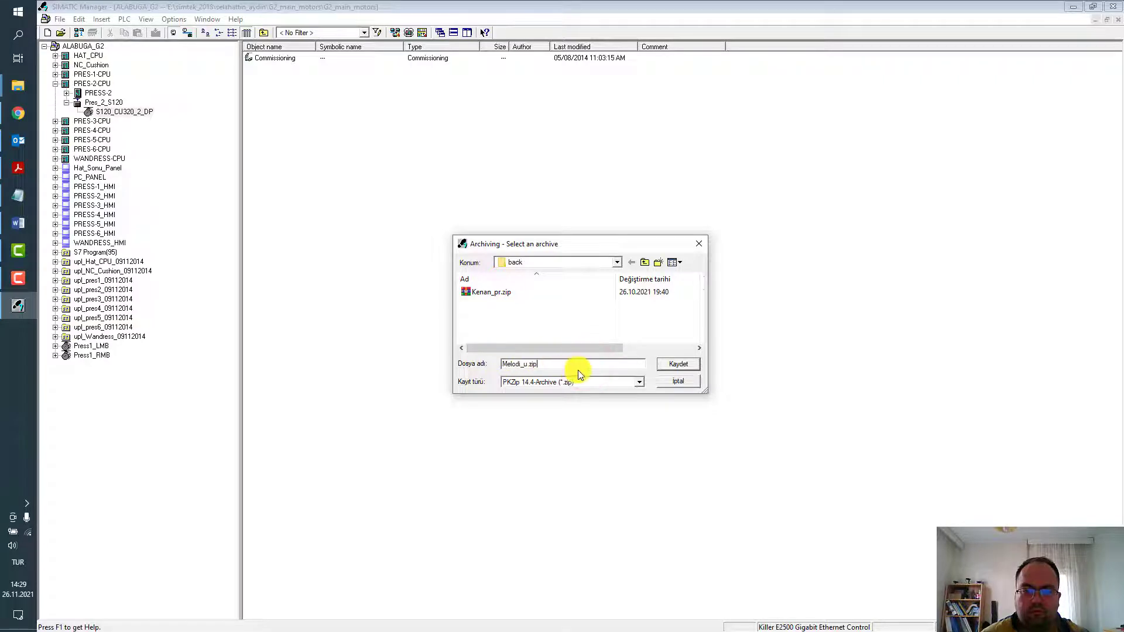
click(640, 383)
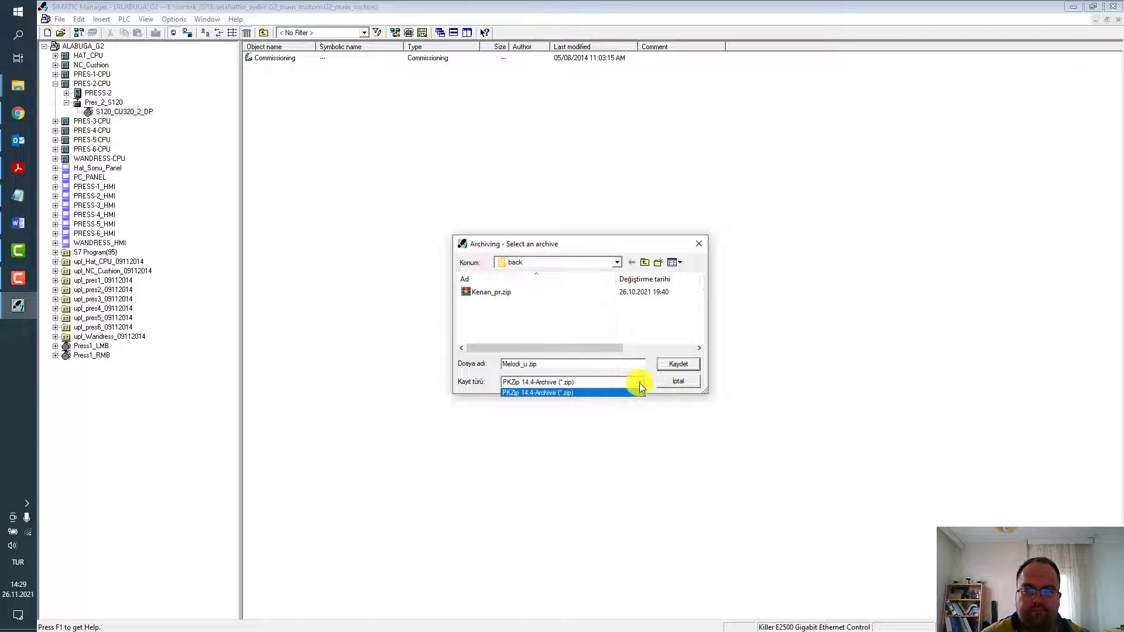
click(639, 383)
Step: Save the archive as Melodi_u.zip in the C:\udemy\backup folder
click(610, 263)
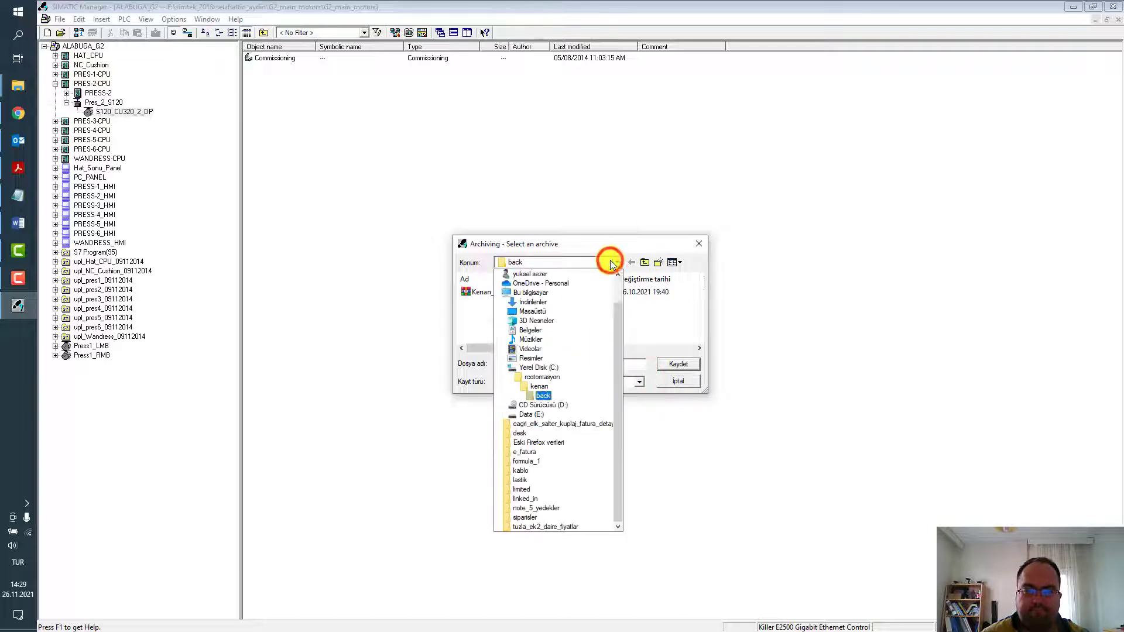
click(554, 368)
click(701, 320)
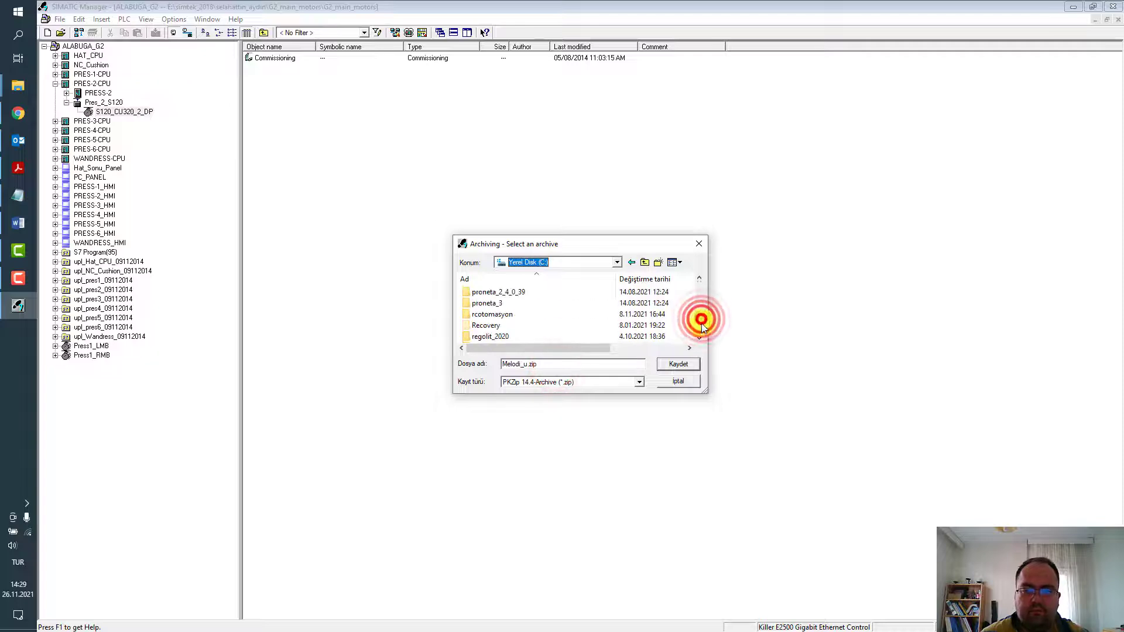
click(700, 337)
click(700, 337)
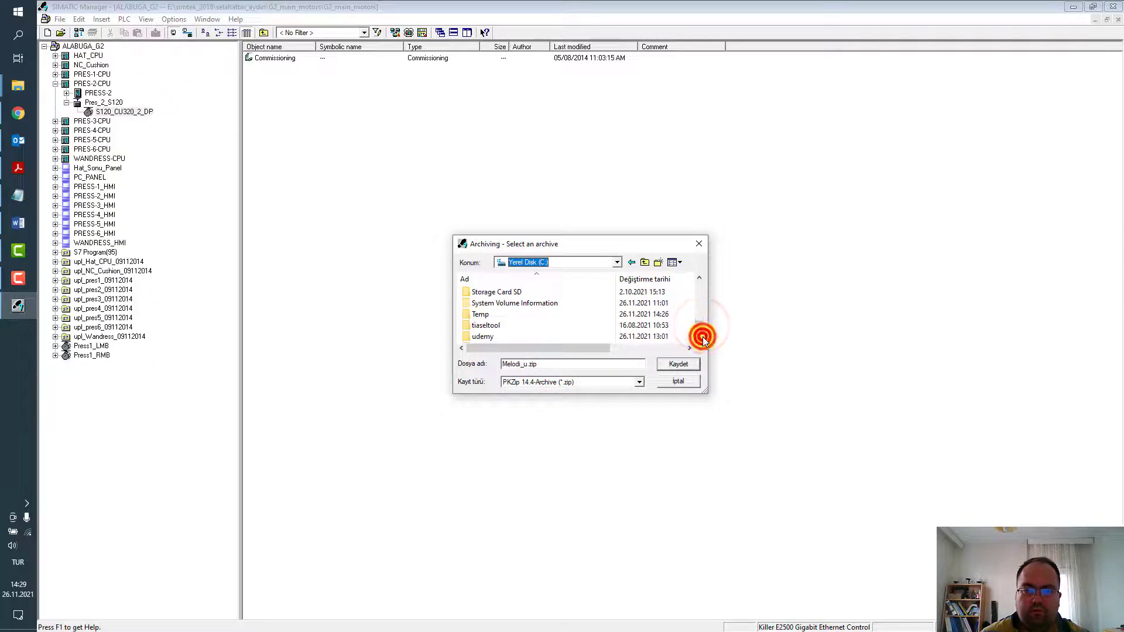
click(700, 338)
double_click(546, 315)
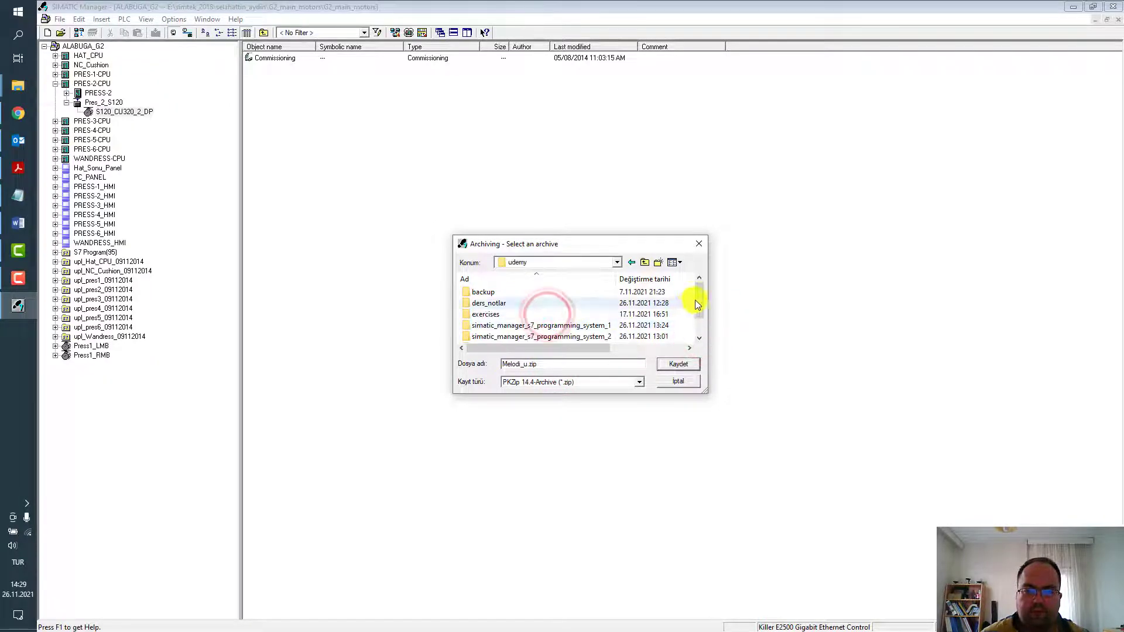
double_click(562, 291)
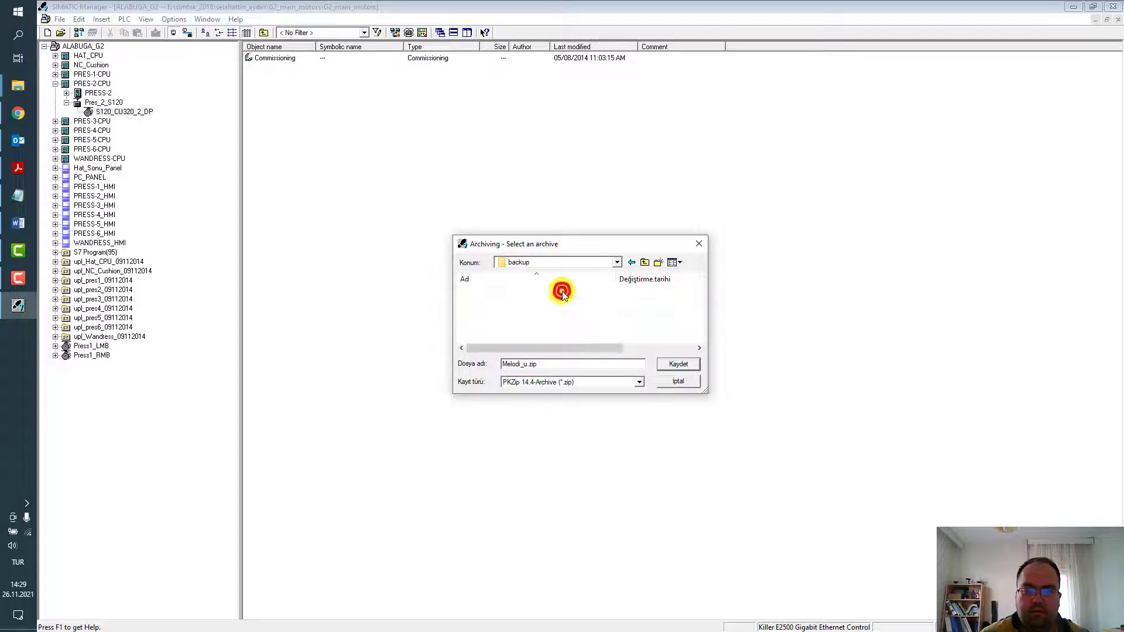
click(686, 362)
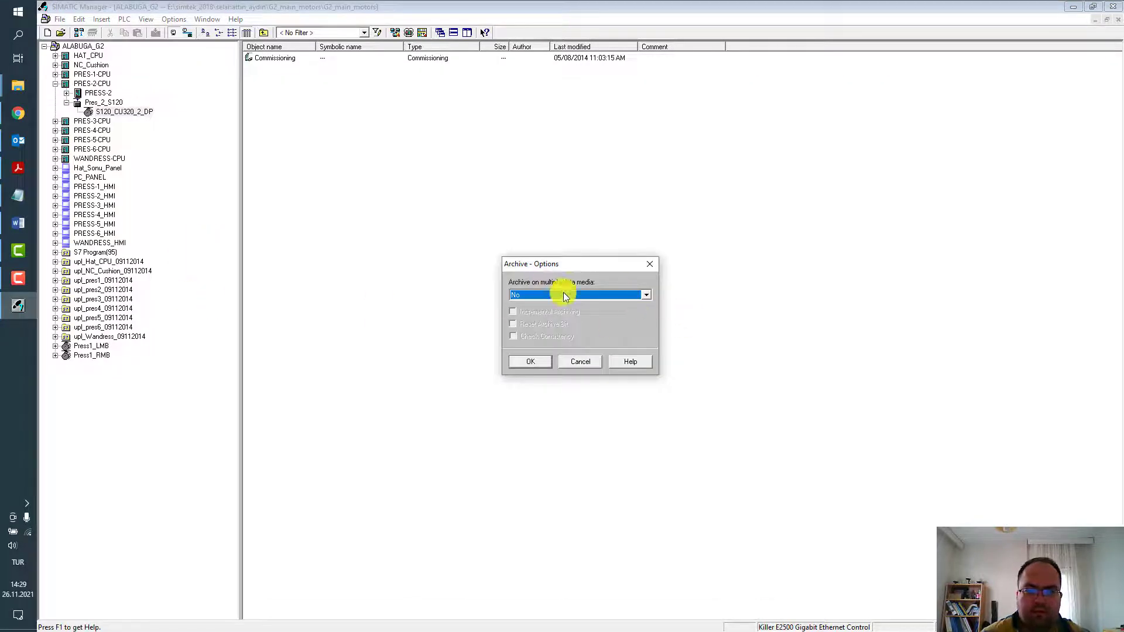
Step: Review the sizes offered for archiving on multiple data media, trying 1.4 MB and 650 MB
click(579, 297)
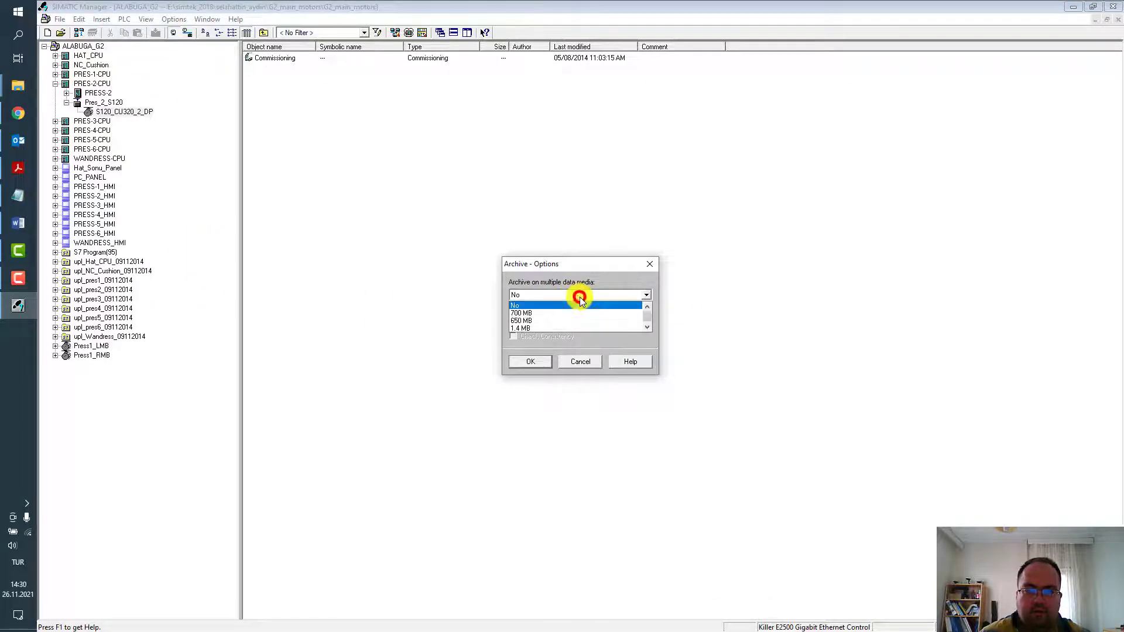
click(648, 304)
click(650, 330)
click(650, 330)
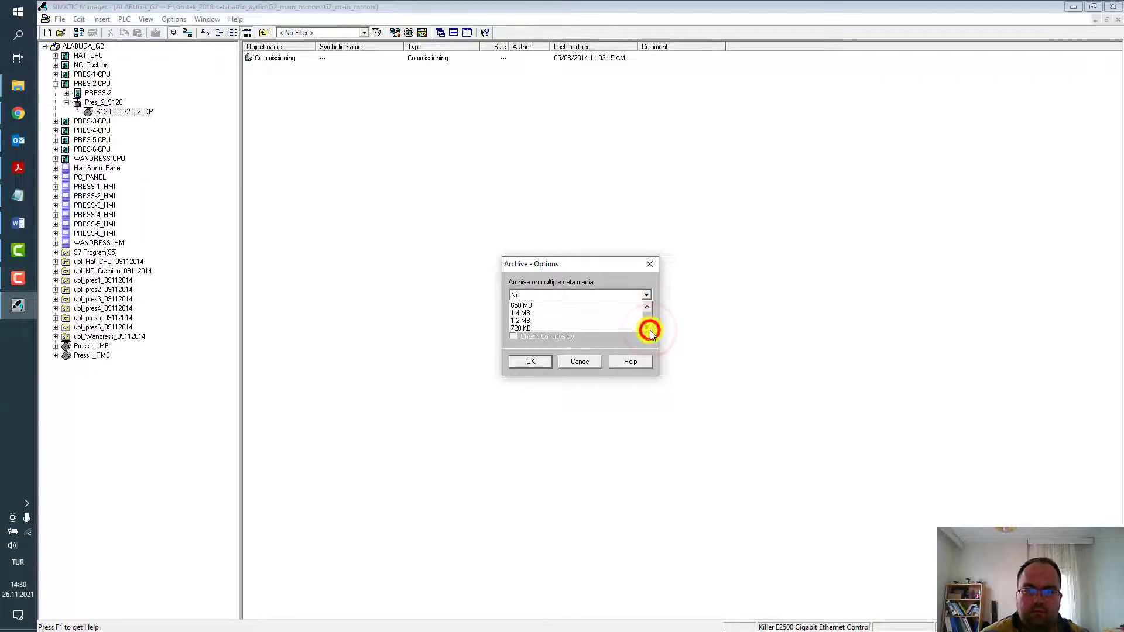
click(650, 331)
click(649, 306)
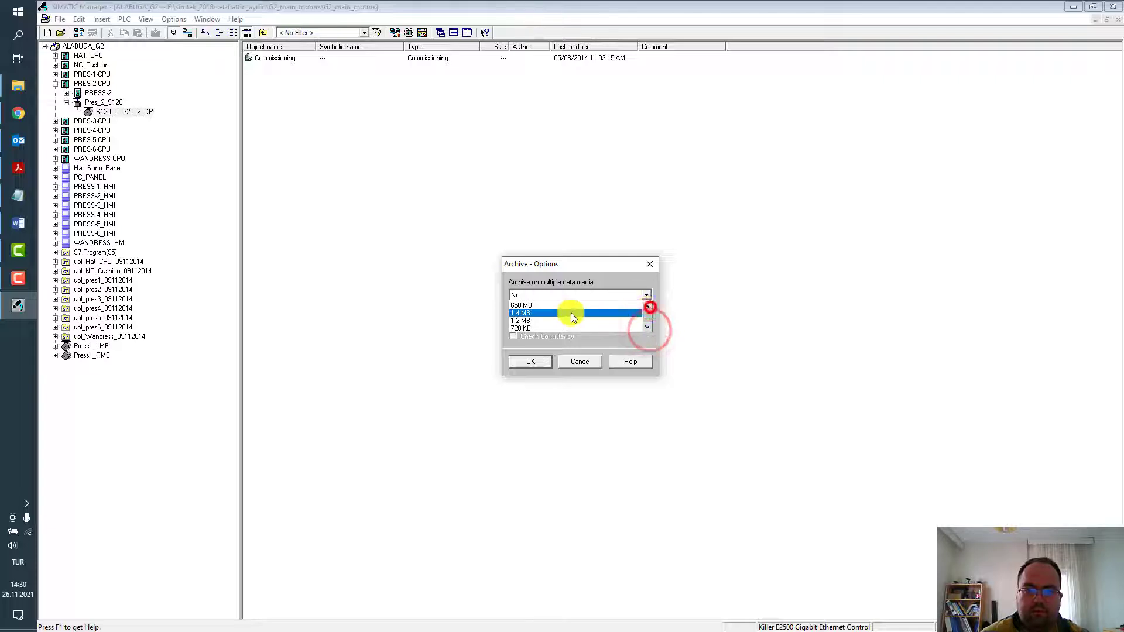
click(531, 314)
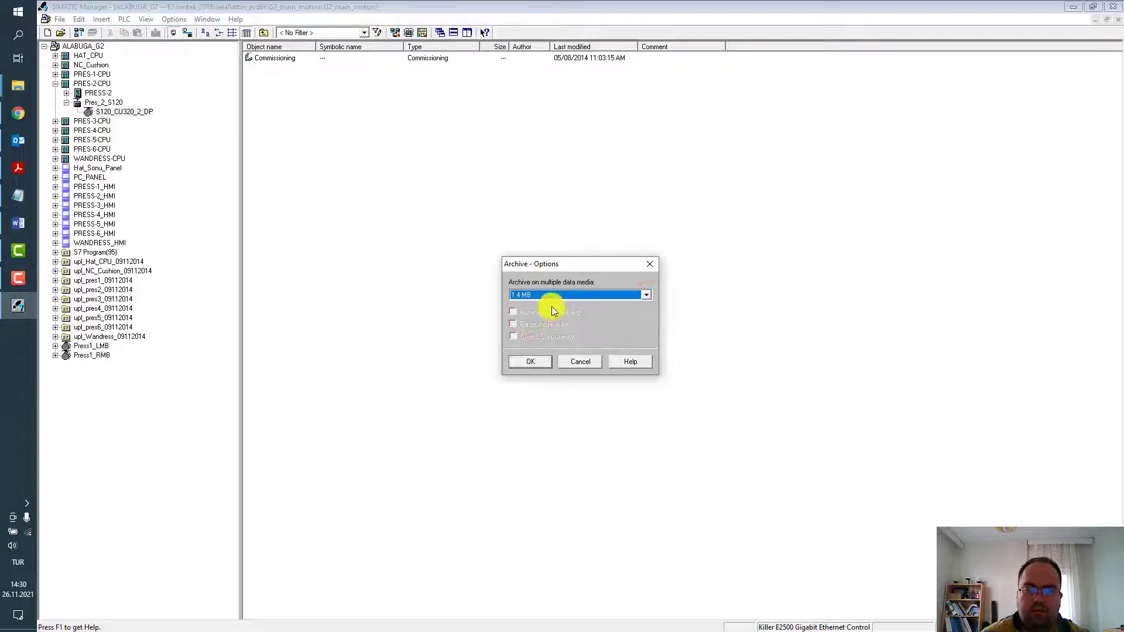
click(647, 307)
click(648, 307)
click(648, 306)
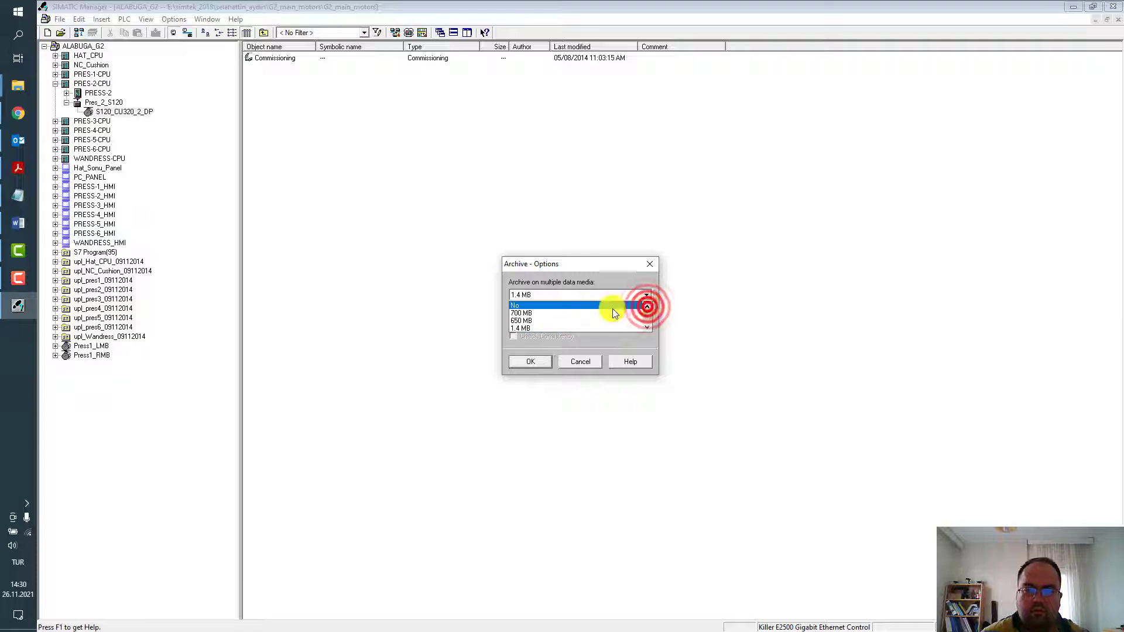
click(519, 320)
Step: Set archiving on multiple data media to No and confirm the archive options
click(573, 294)
click(648, 306)
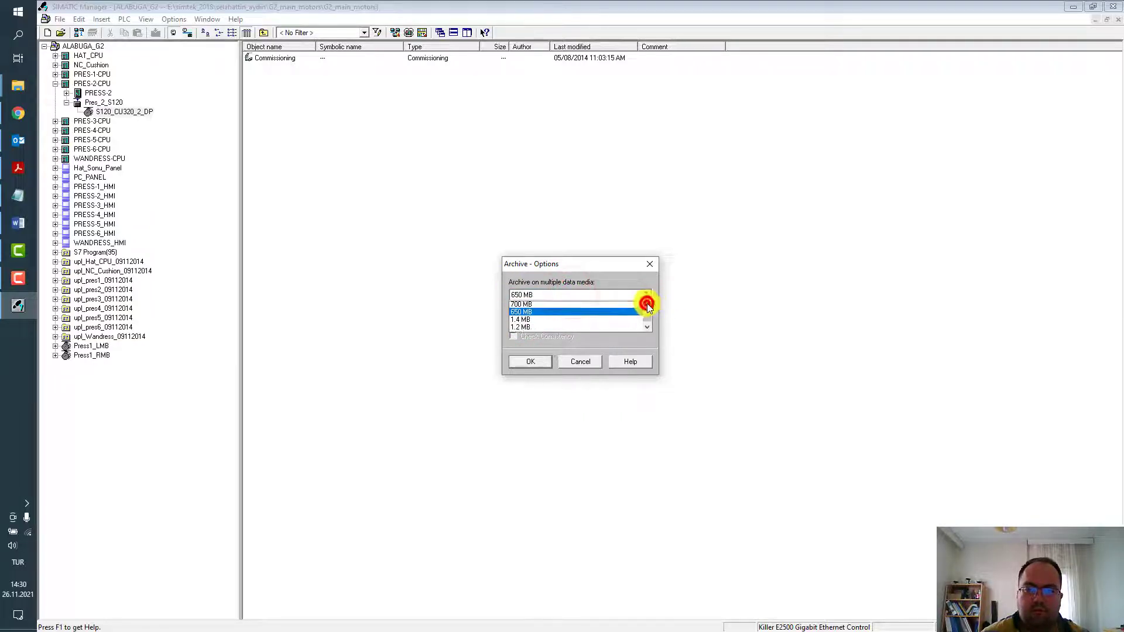
click(648, 306)
click(581, 306)
click(525, 361)
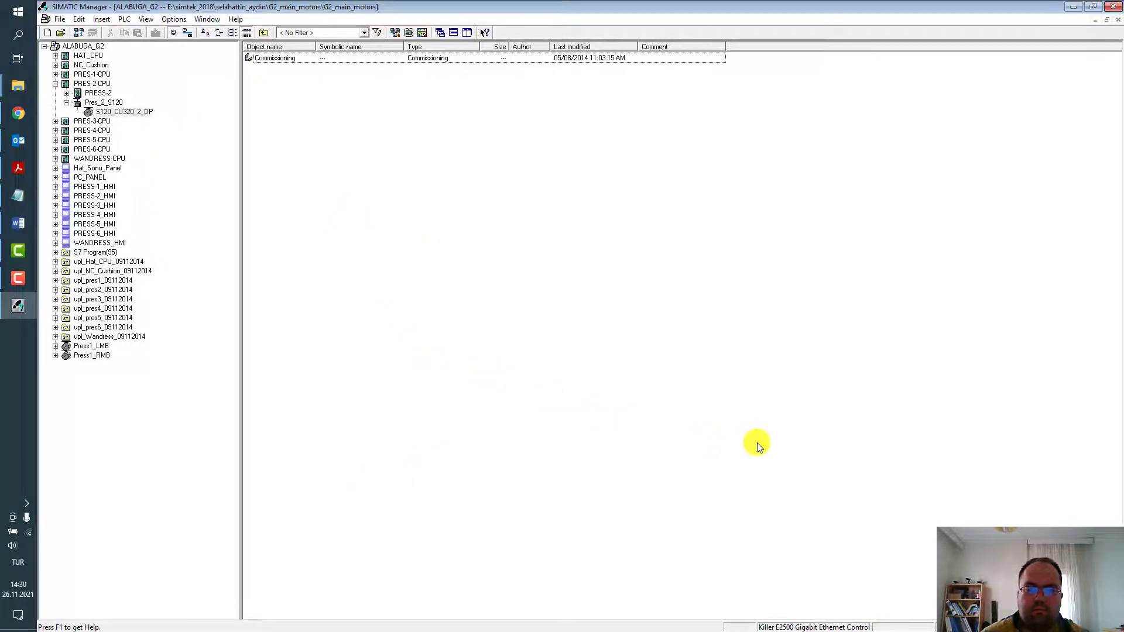
Step: Start retrieving a project, check the file types offered for selecting an archive, and cancel
click(59, 19)
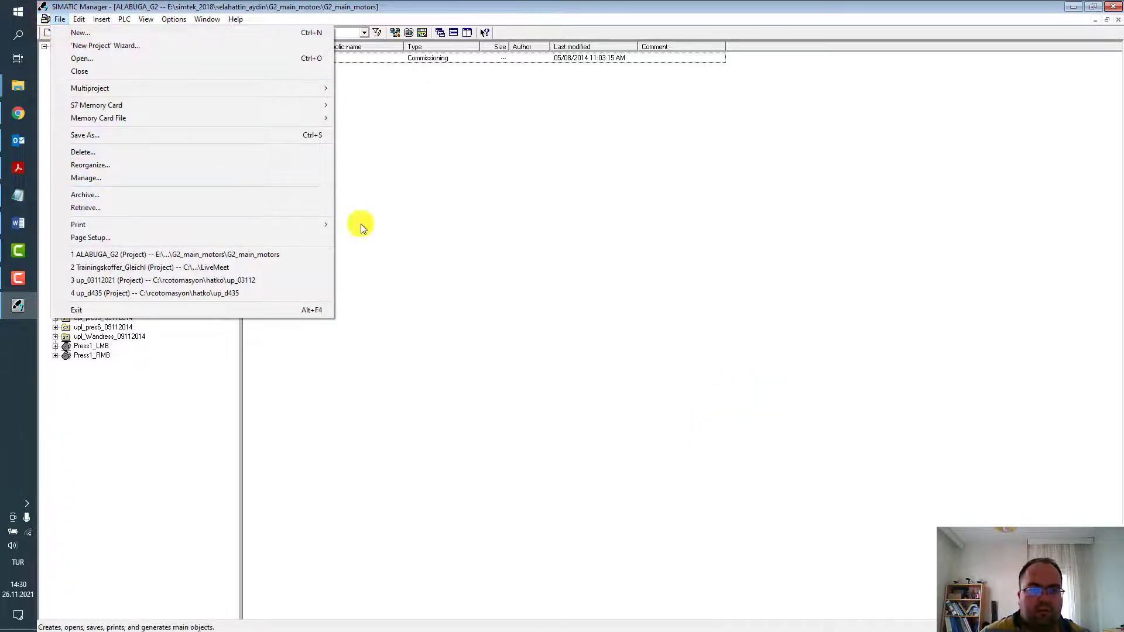
click(100, 209)
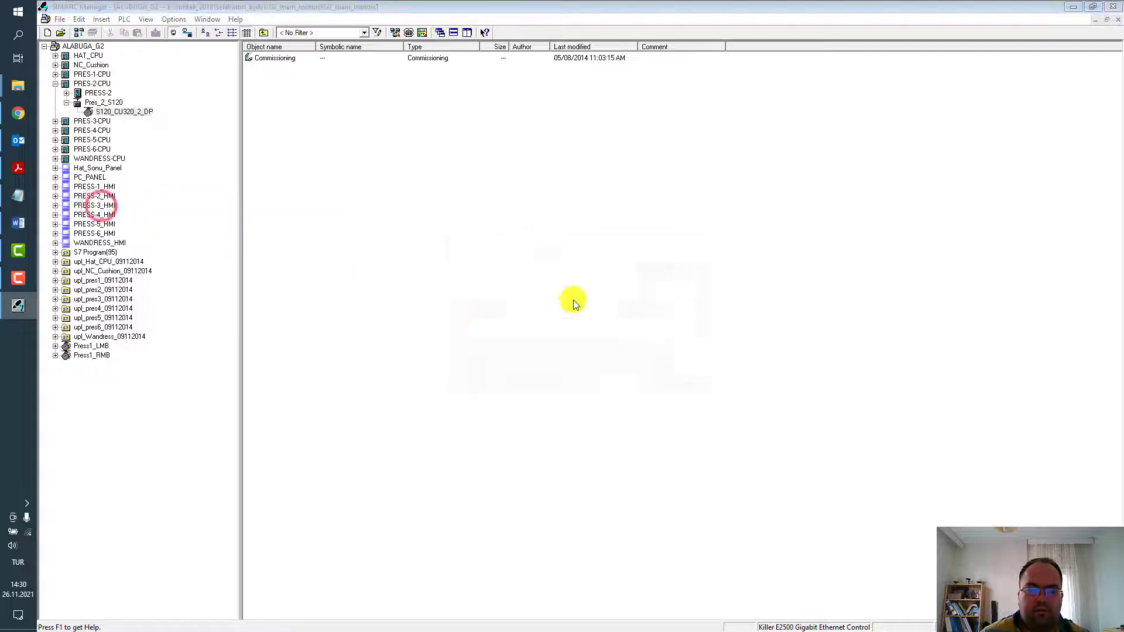
click(639, 382)
click(610, 384)
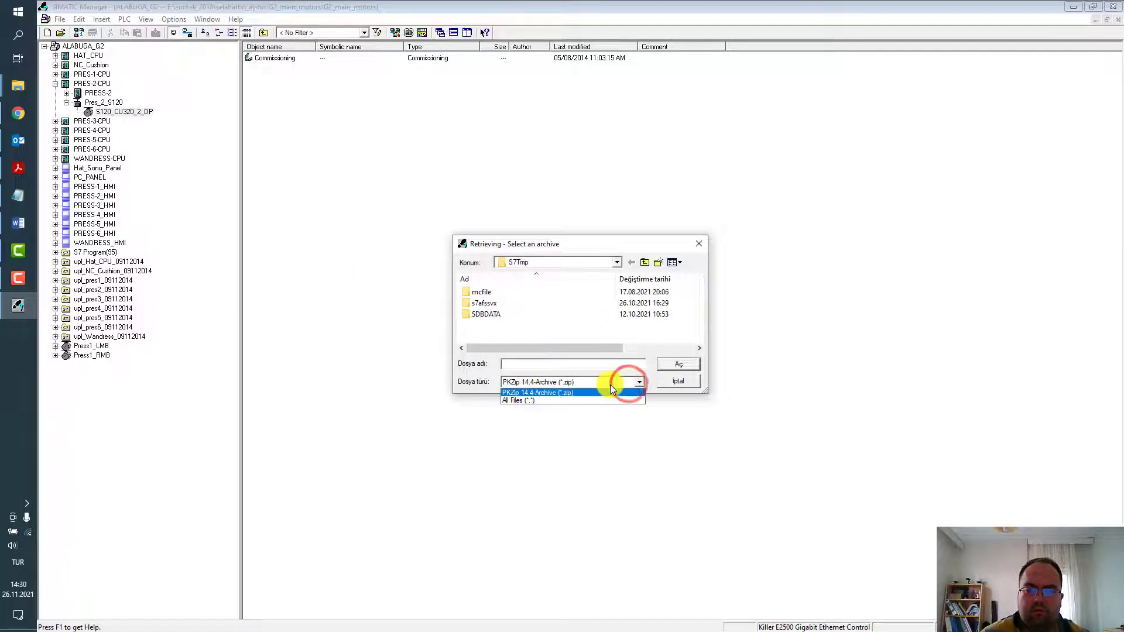
click(677, 381)
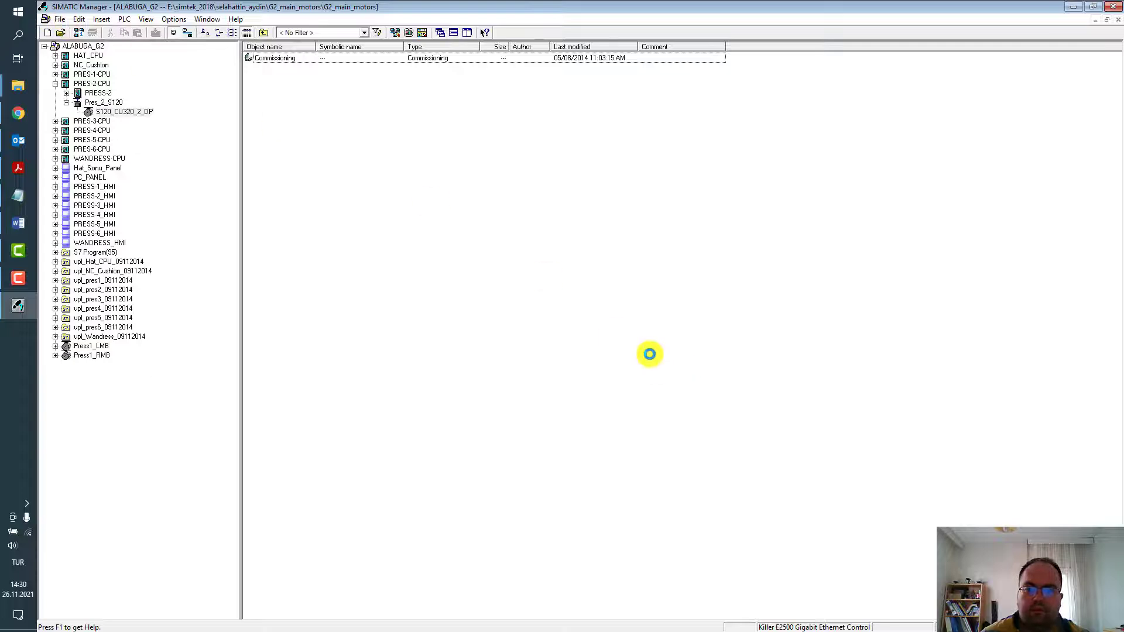
Step: Review the project file commands, then select the HAT_CPU station and examine the insert and PLC commands available for it
click(61, 20)
mouse_move(101, 230)
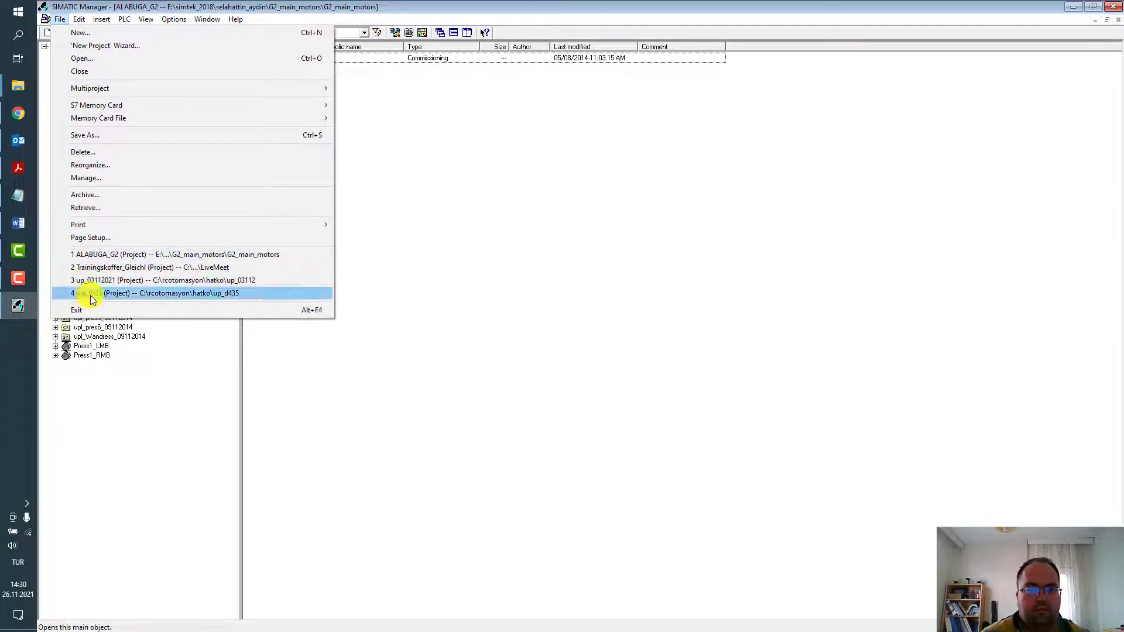
mouse_move(79, 19)
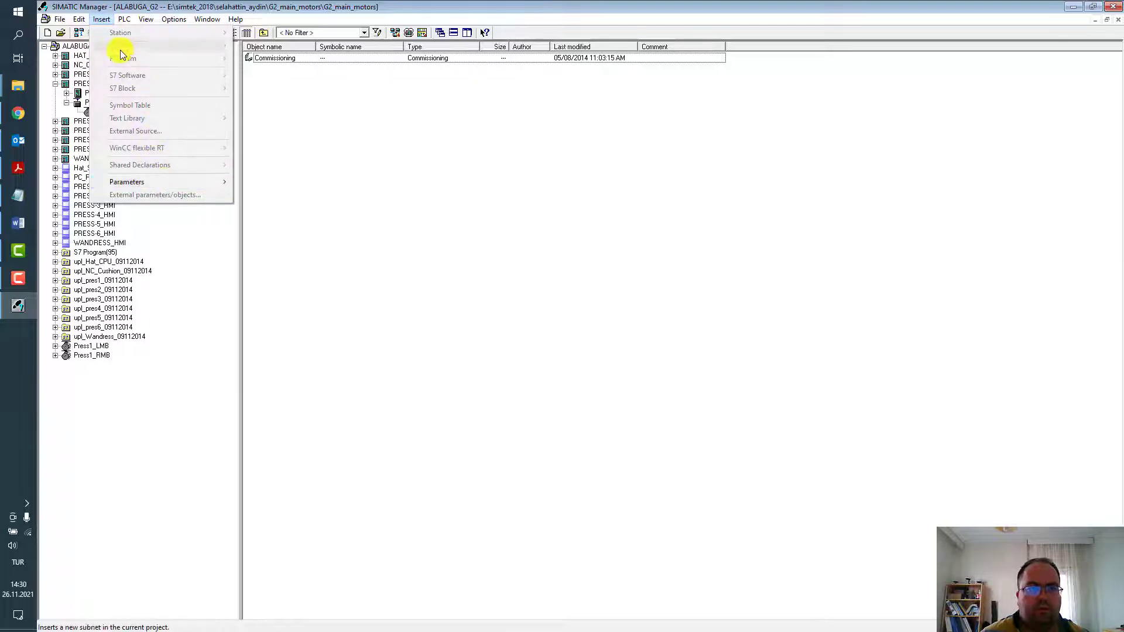
click(103, 21)
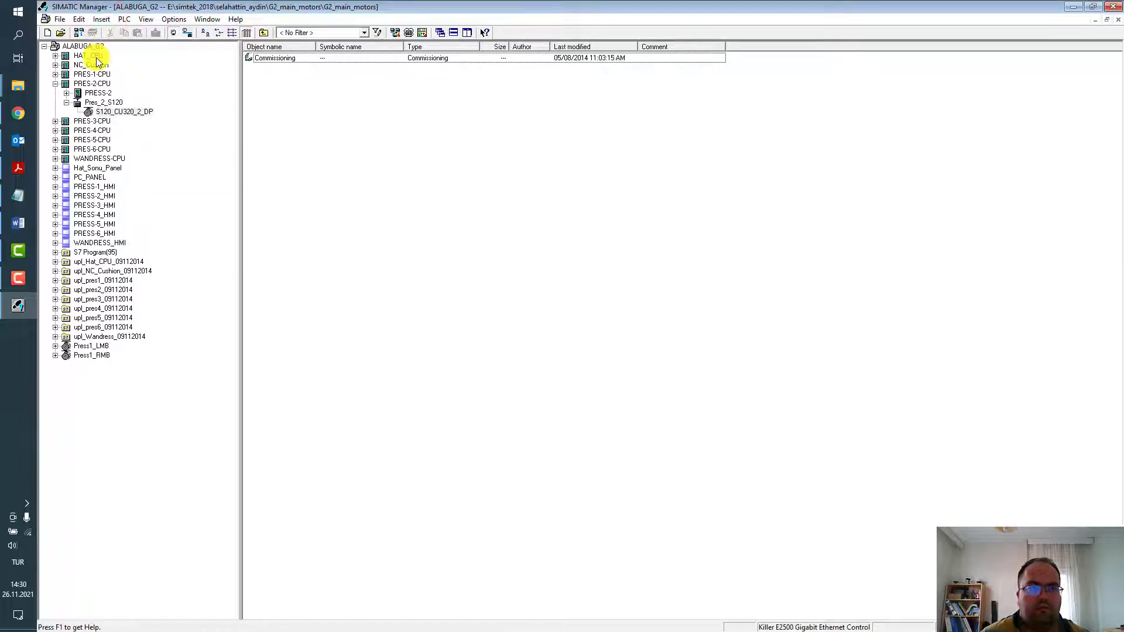
click(94, 56)
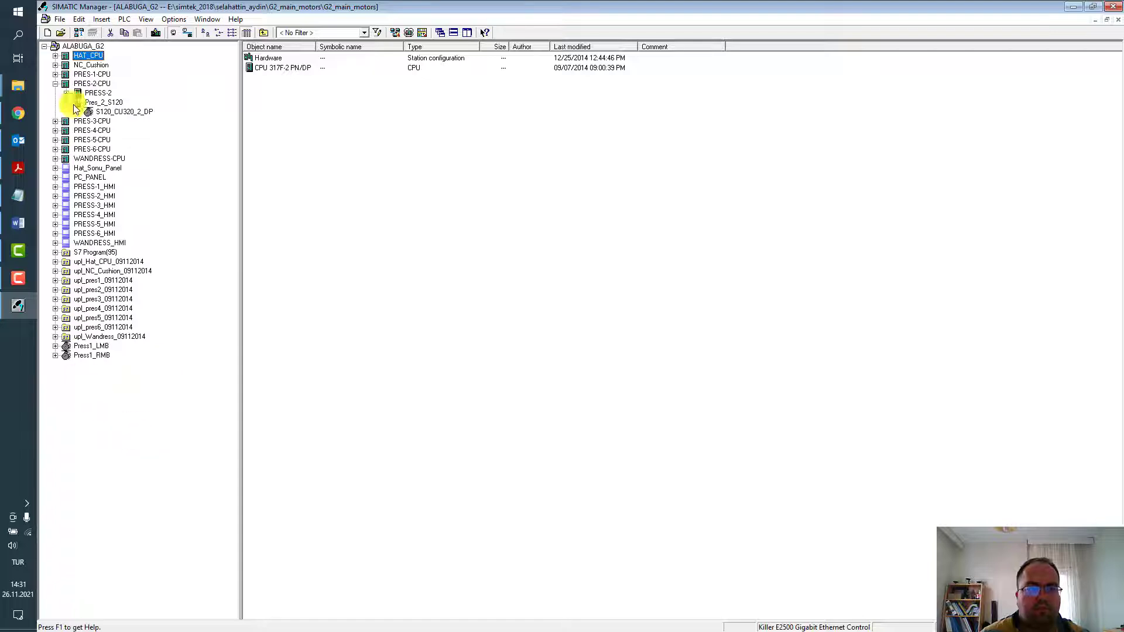
click(100, 19)
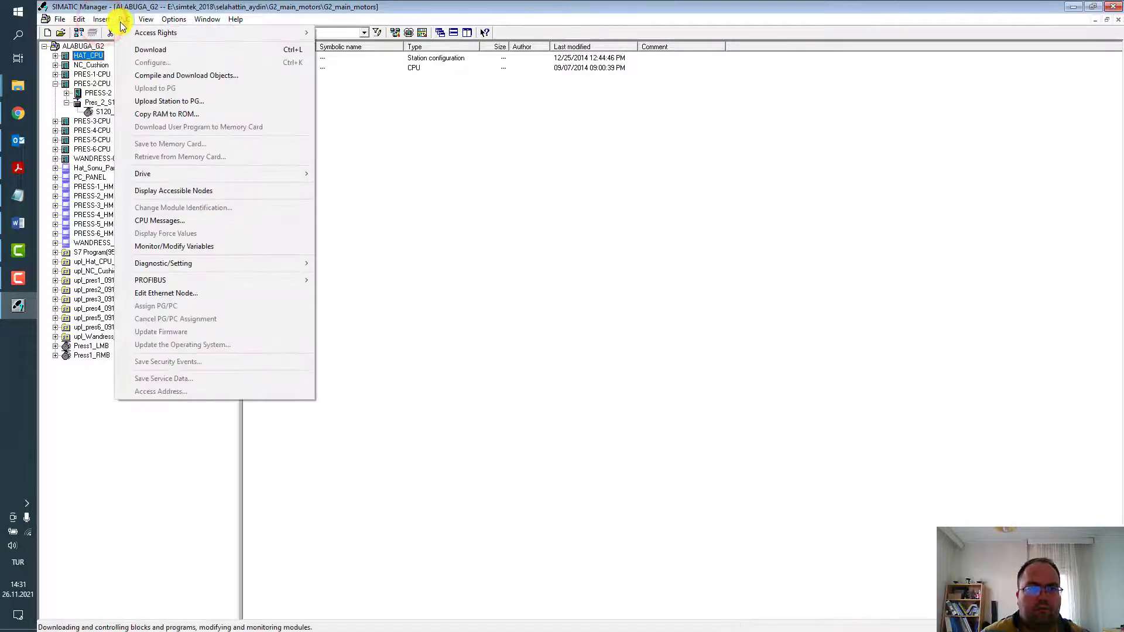
click(120, 19)
click(121, 19)
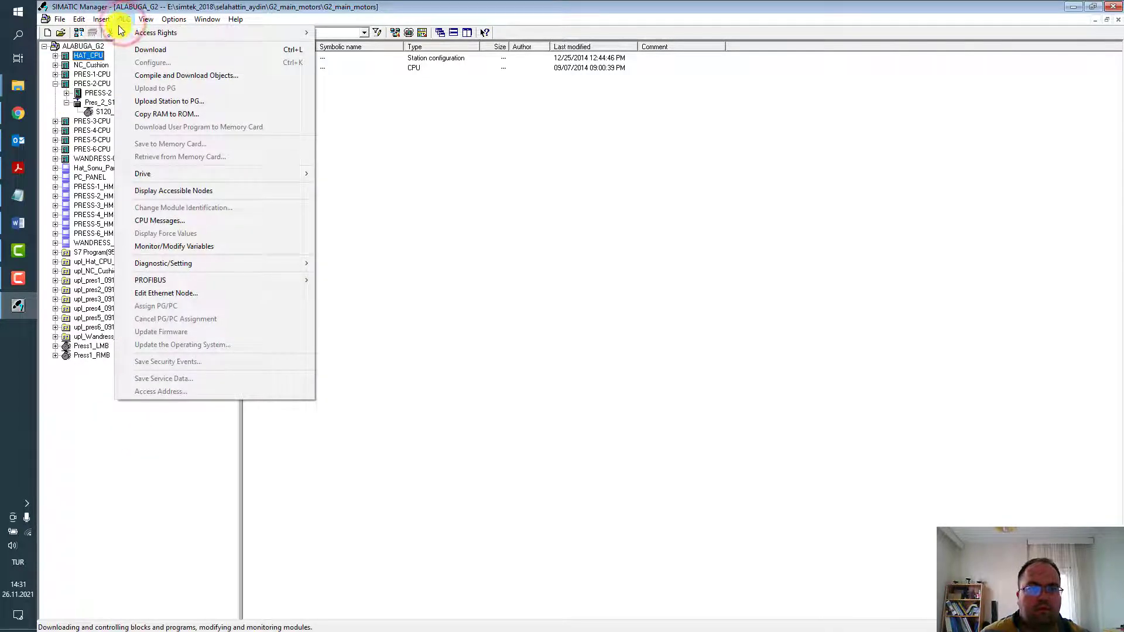
mouse_move(227, 39)
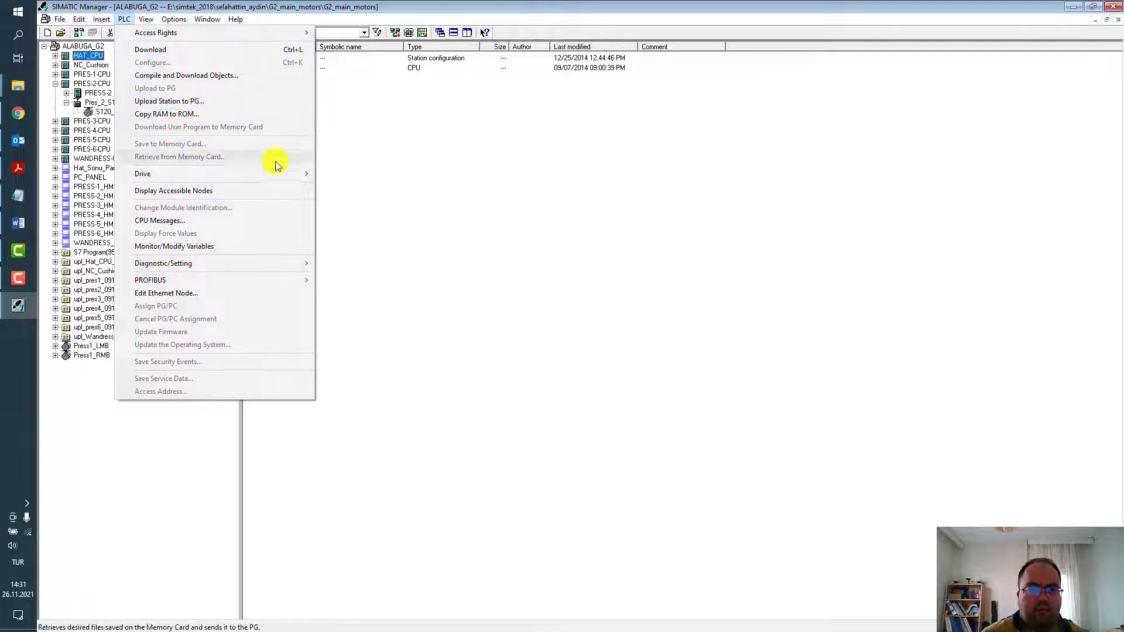
mouse_move(283, 176)
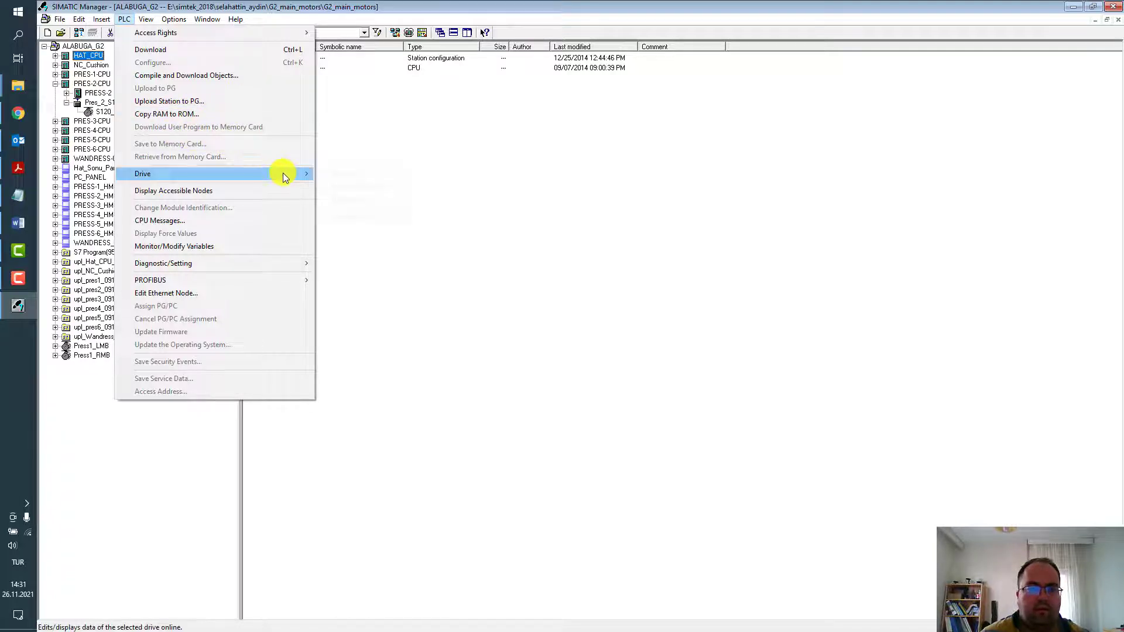
Step: Open Ethernet node editing for HAT_CPU, check the network browser for nodes accessible online, and close that browser
click(202, 294)
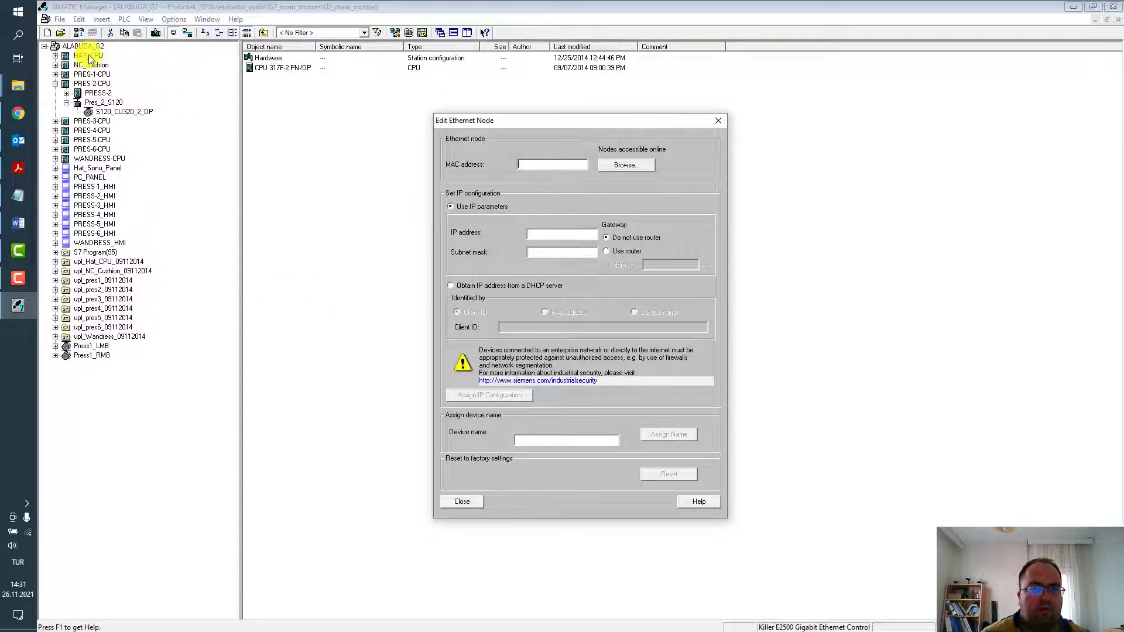
click(628, 167)
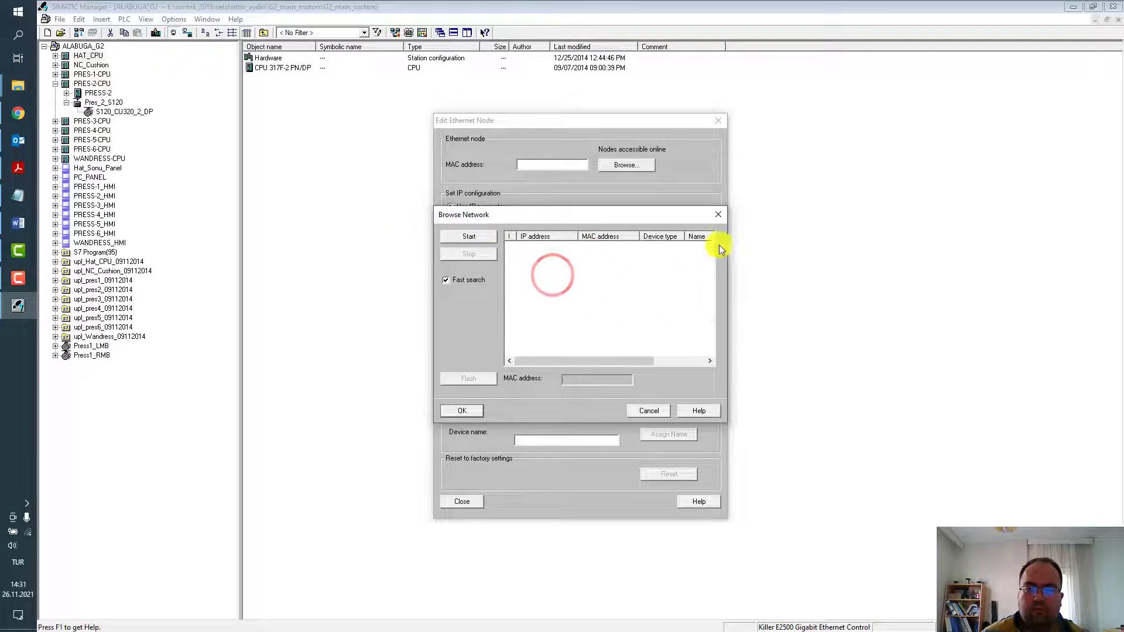
click(718, 215)
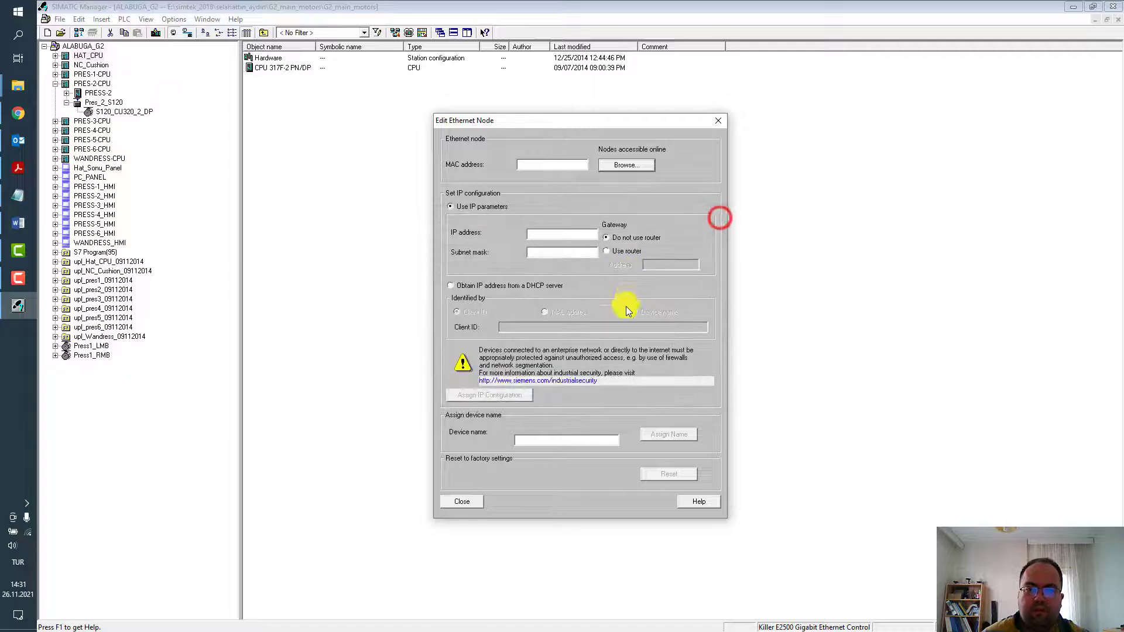
Step: Examine the IP address, subnet mask and device name settings for the Ethernet node, and close the dialog without entering anything
click(537, 234)
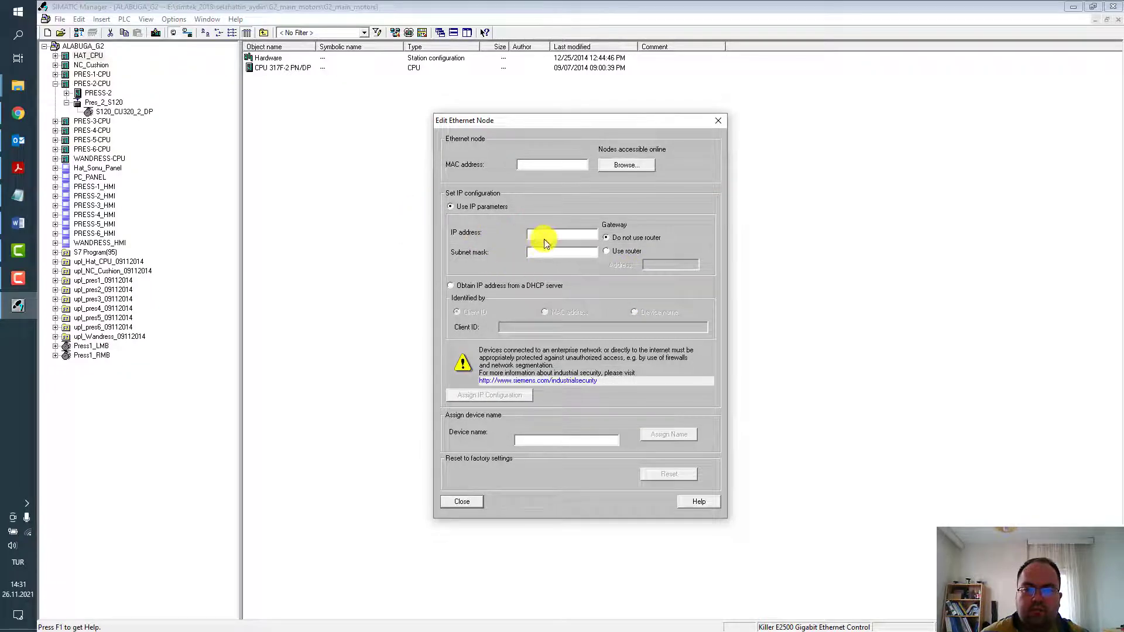
click(539, 235)
click(566, 253)
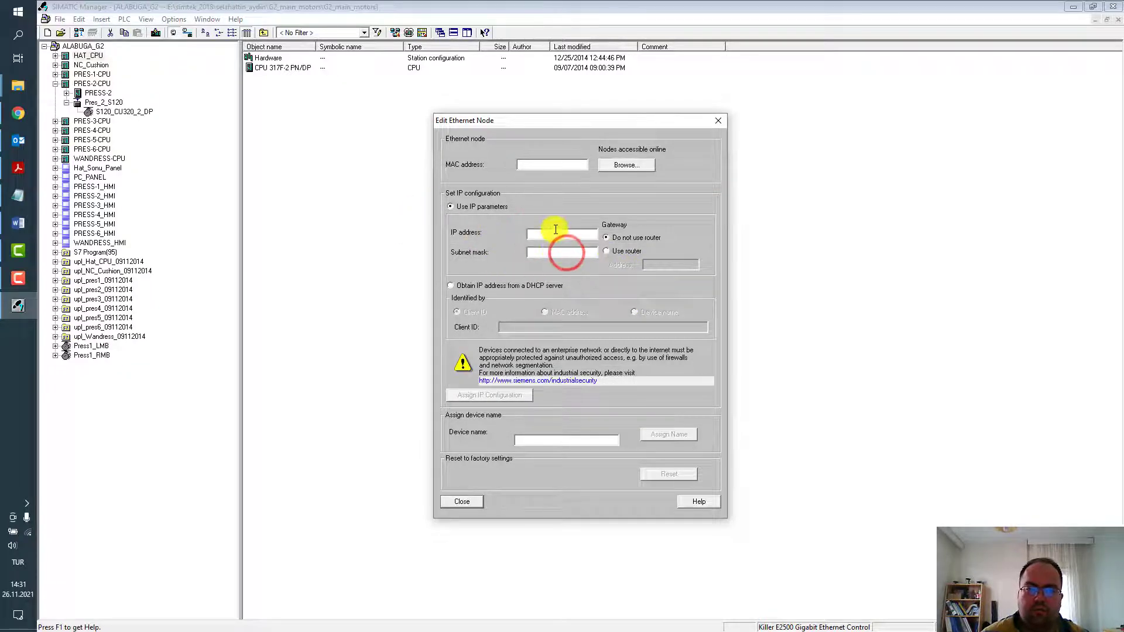
click(572, 440)
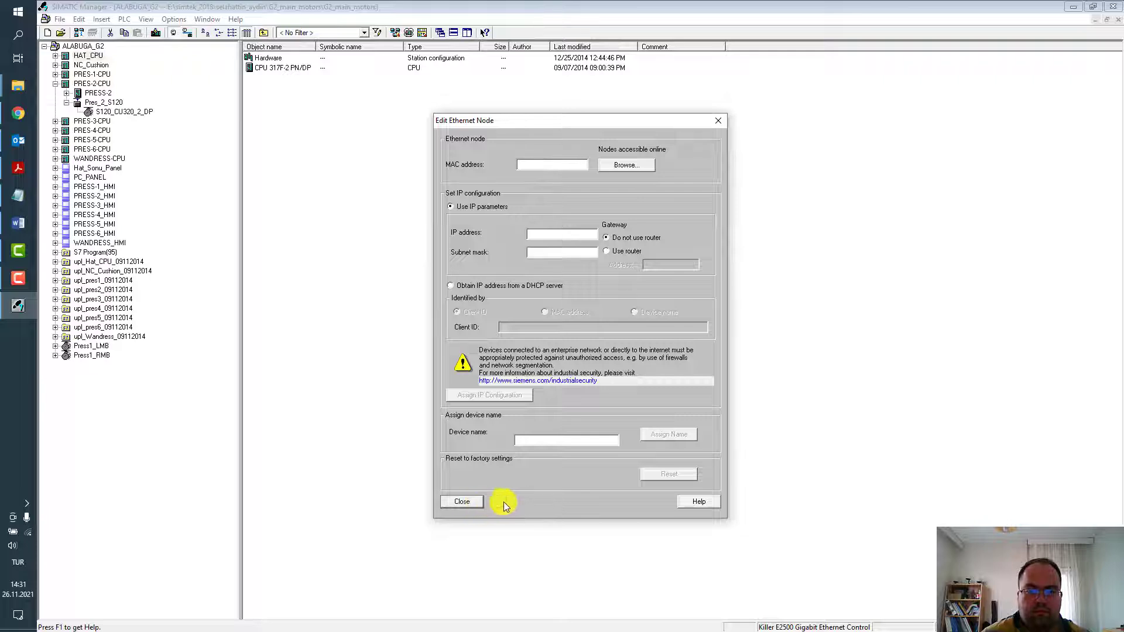
click(594, 440)
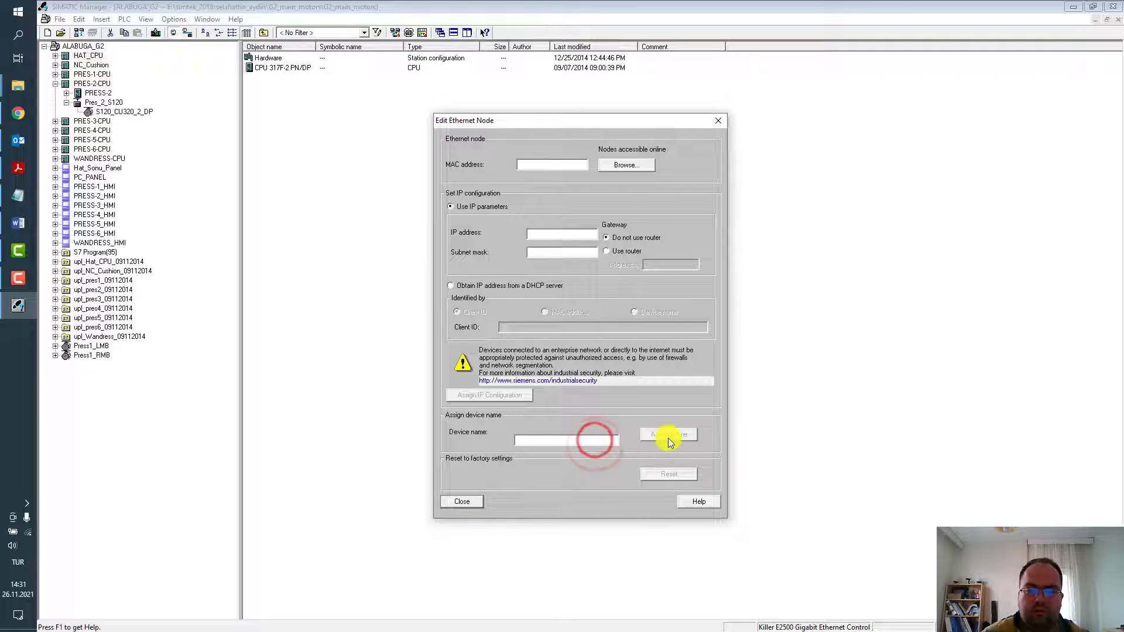
click(546, 236)
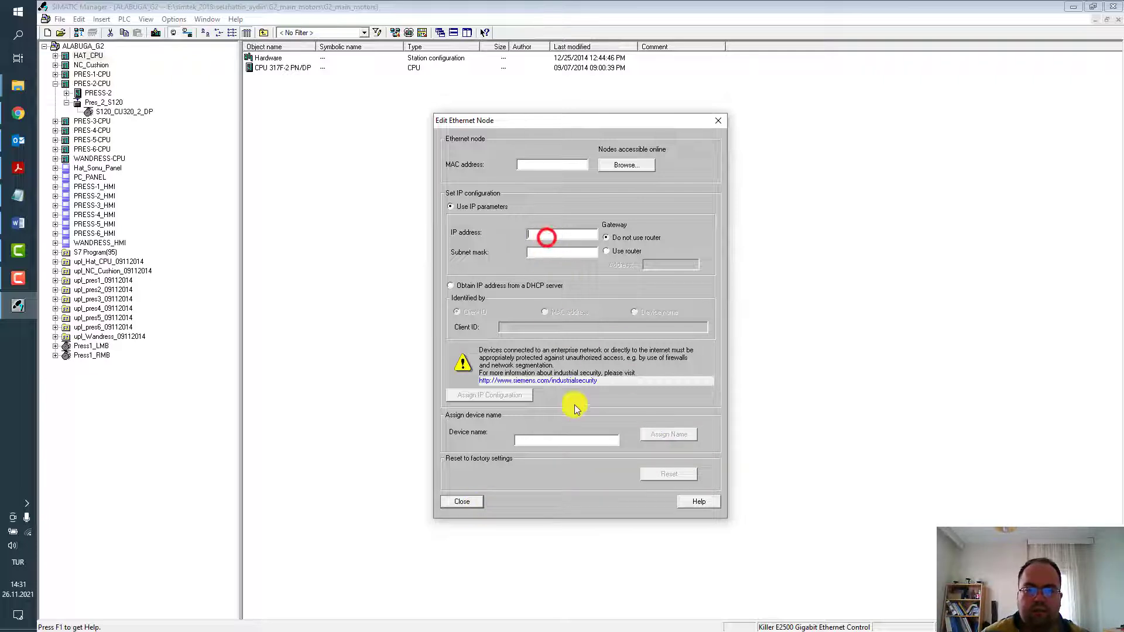
click(582, 439)
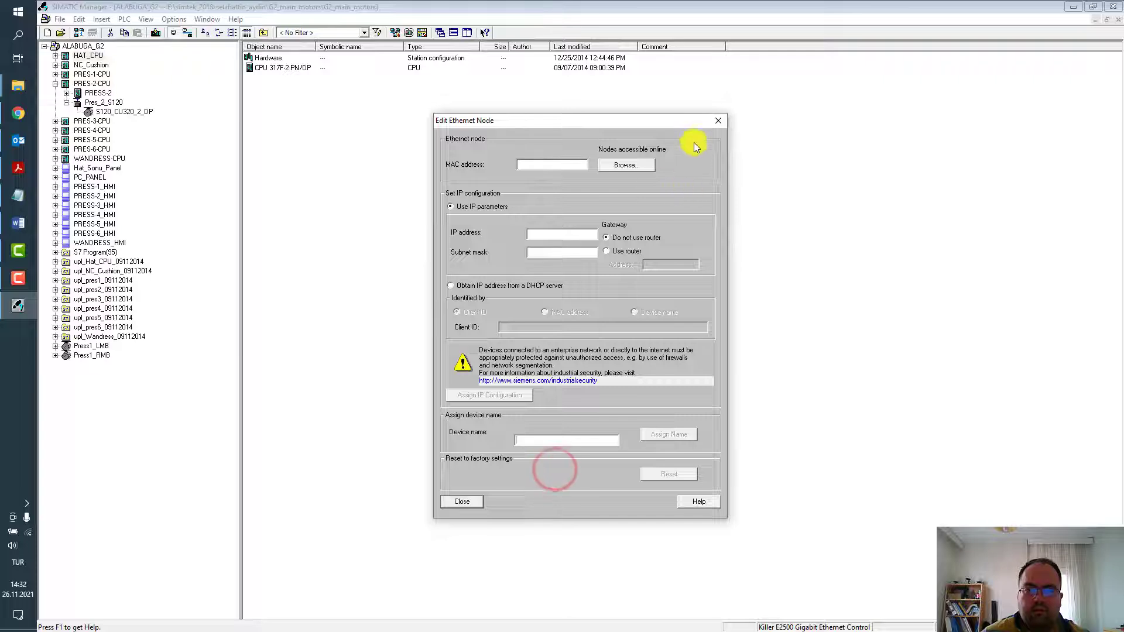
click(718, 119)
Step: Try to assign a PROFIBUS address, dismiss the message, and review the Diagnostic/Setting and general options commands
click(127, 21)
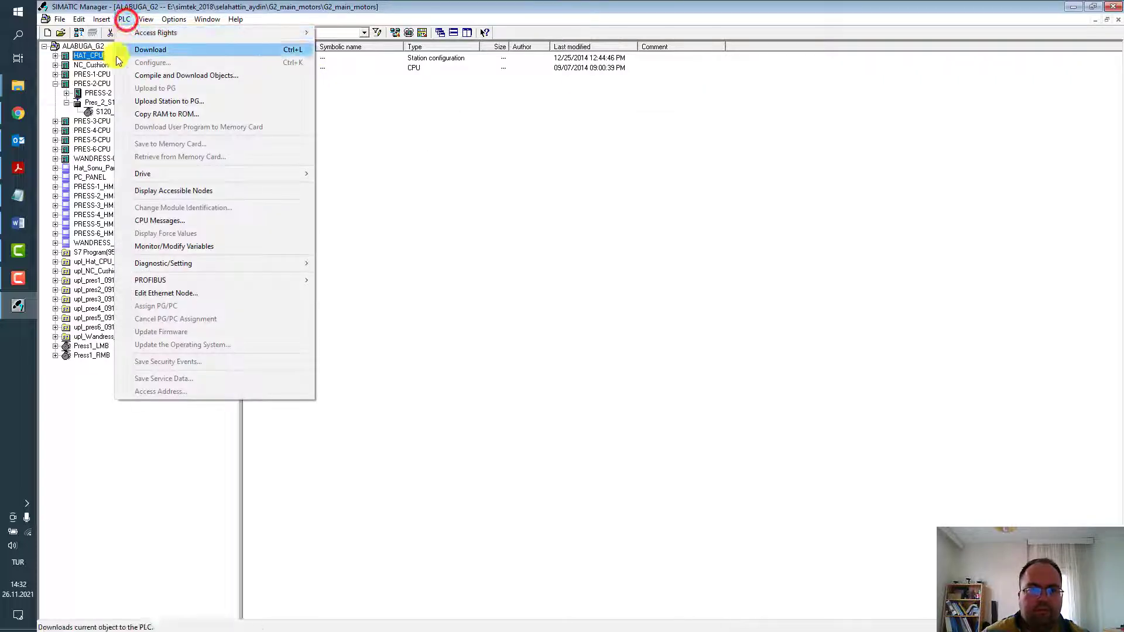
mouse_move(300, 280)
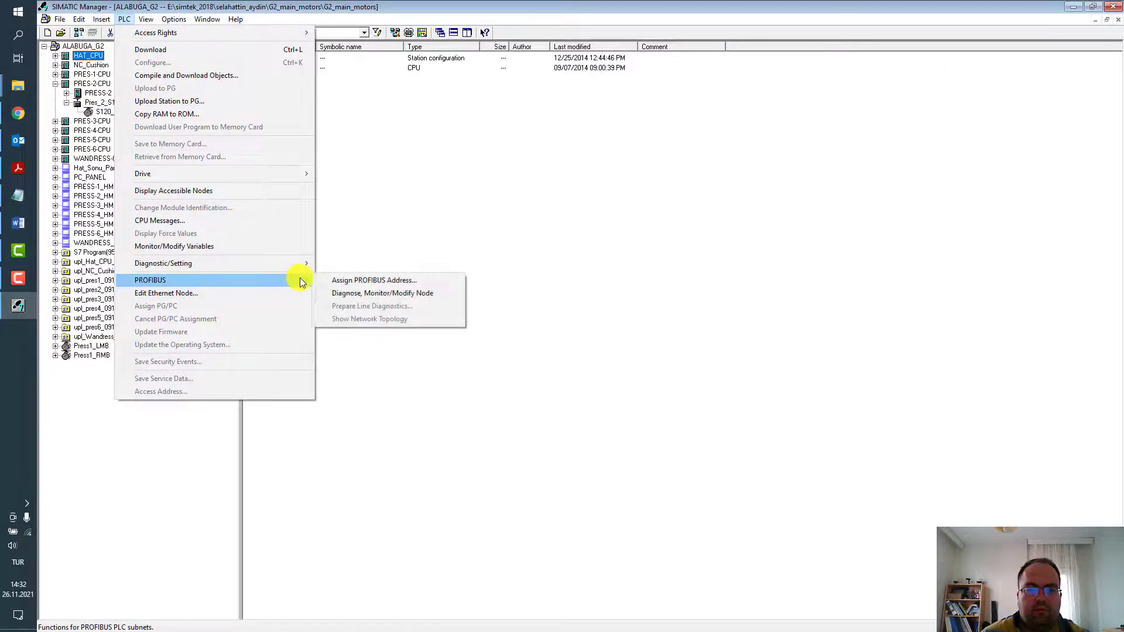
click(427, 279)
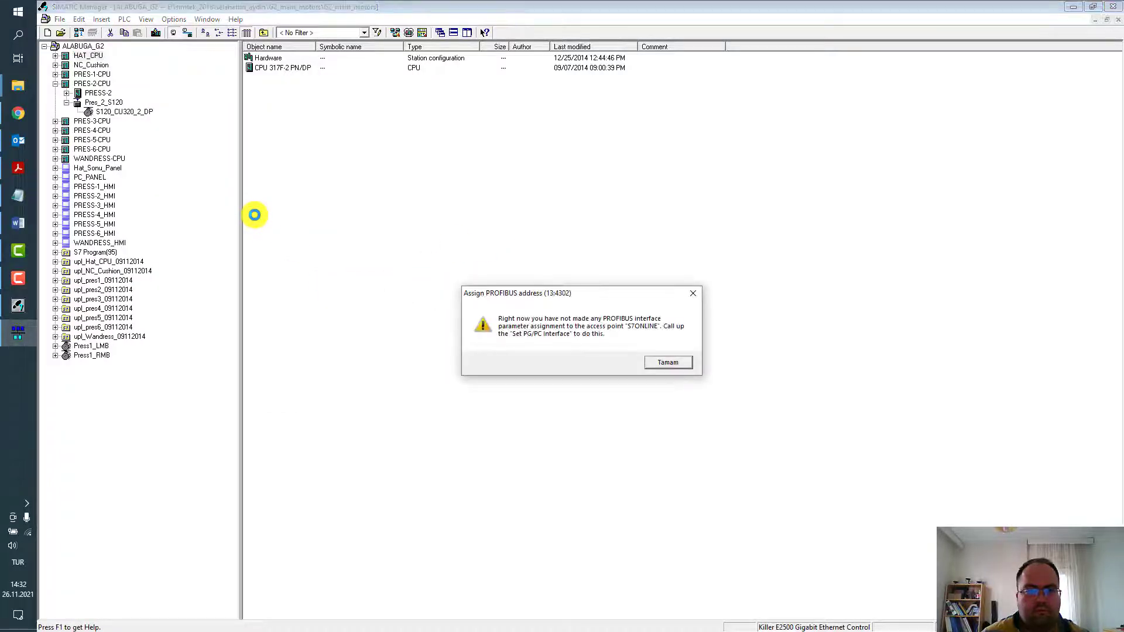
click(691, 287)
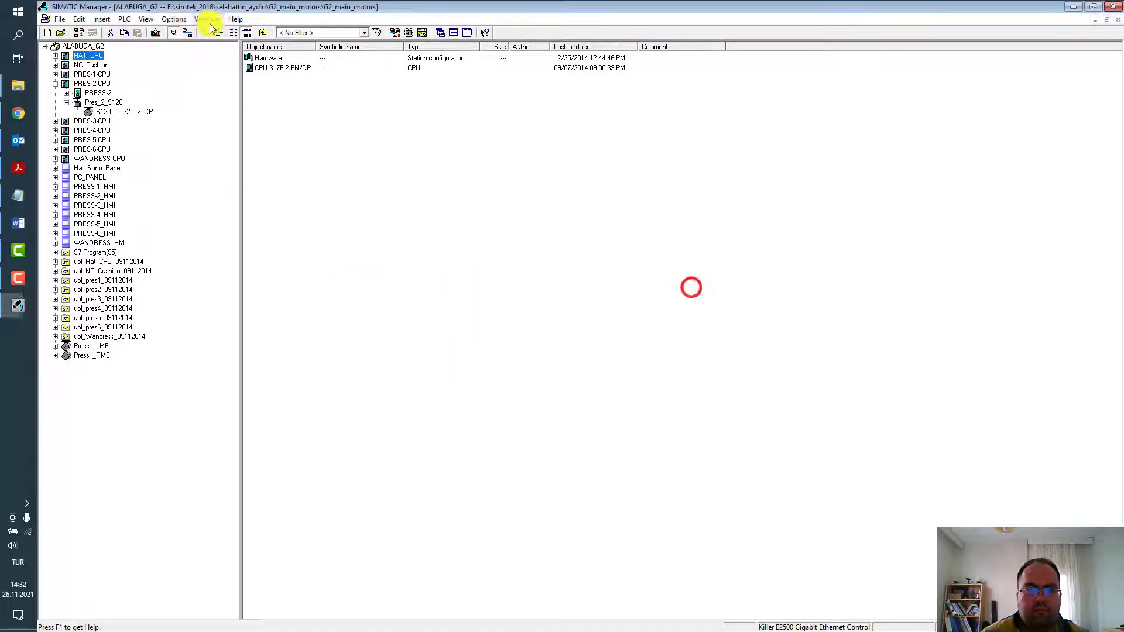
click(124, 19)
mouse_move(236, 265)
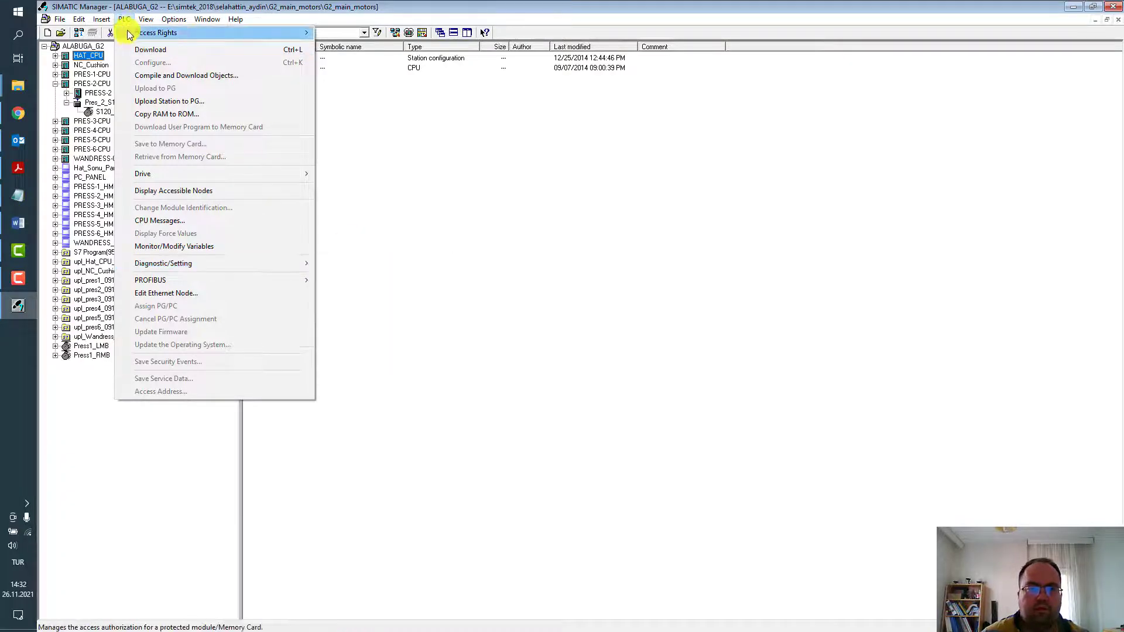
mouse_move(172, 28)
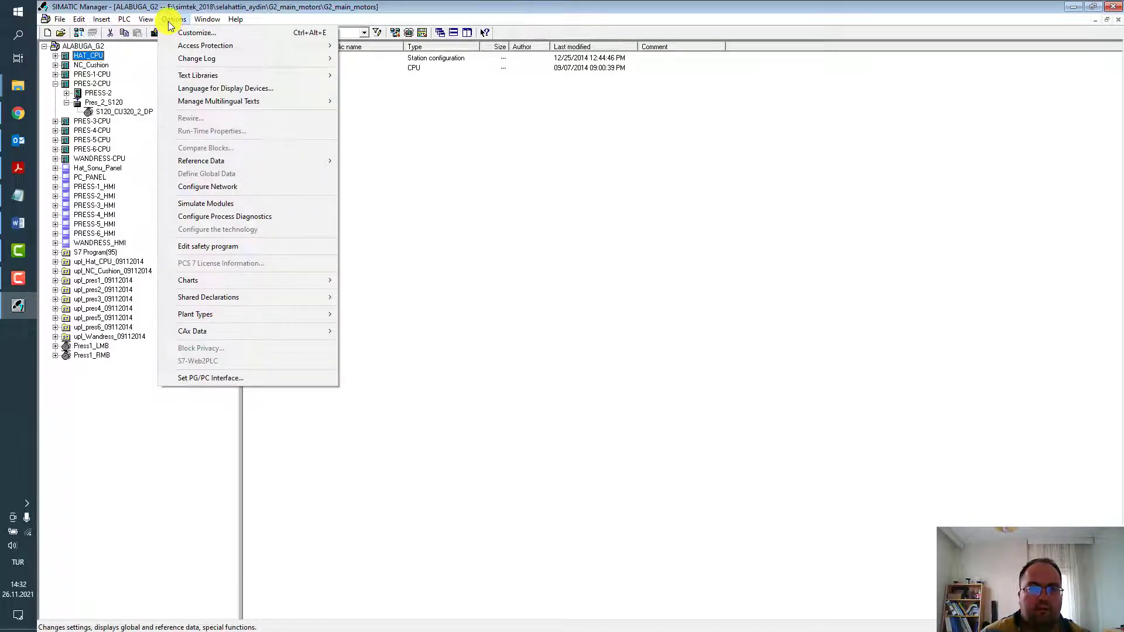
click(167, 20)
Step: Display the contents of the ALABUGA_G2 project and widen the Object name column to show the full names
click(87, 45)
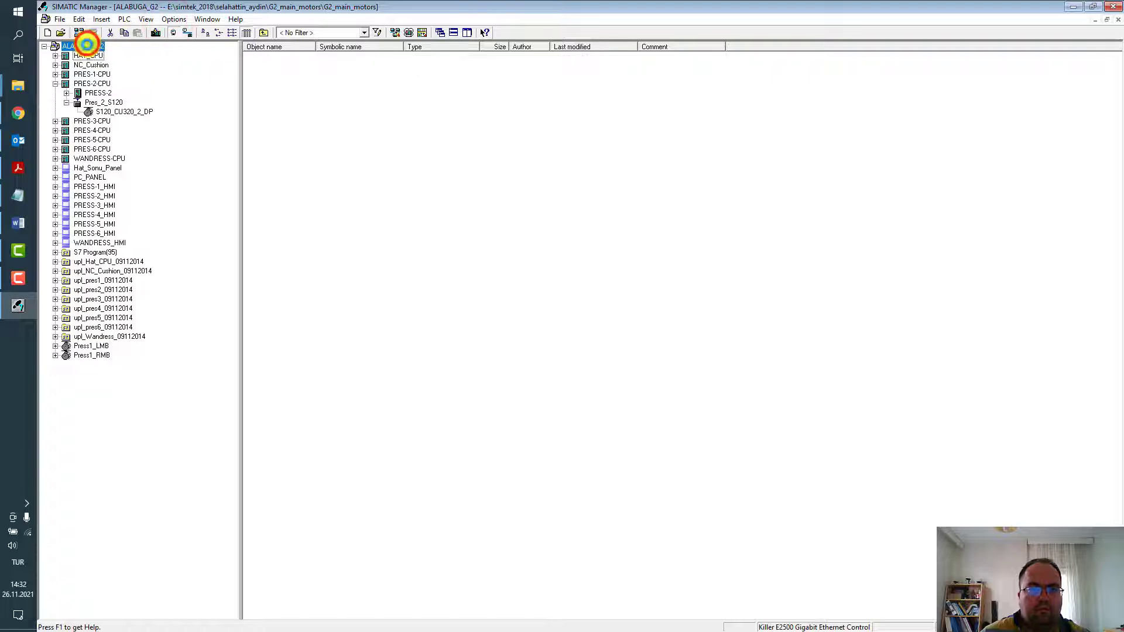
click(750, 392)
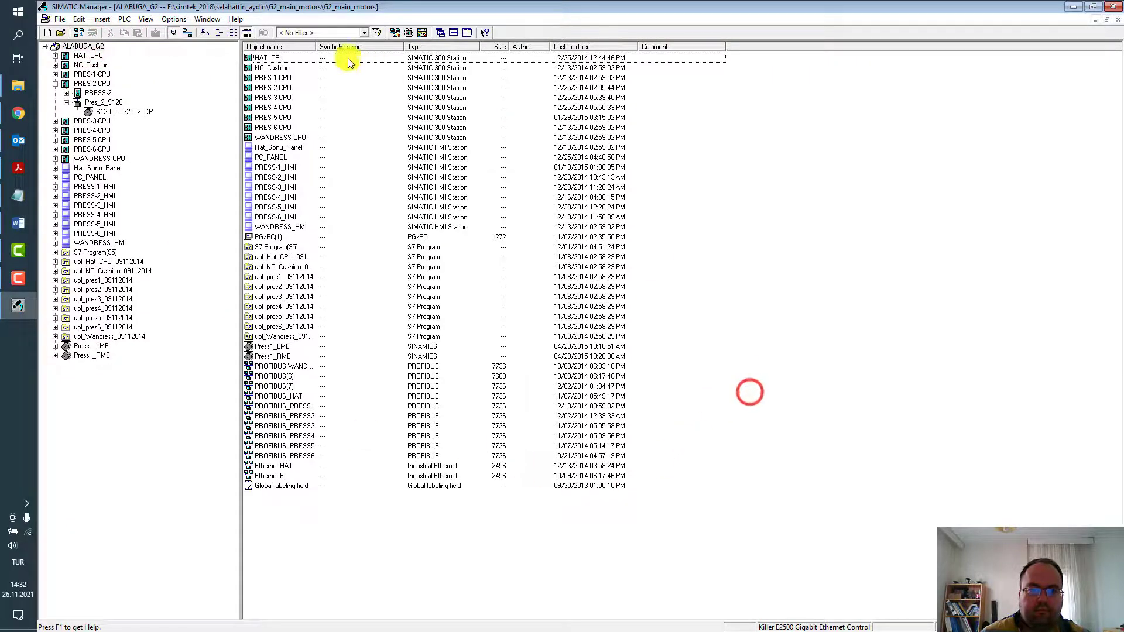
drag(316, 47, 384, 47)
click(194, 385)
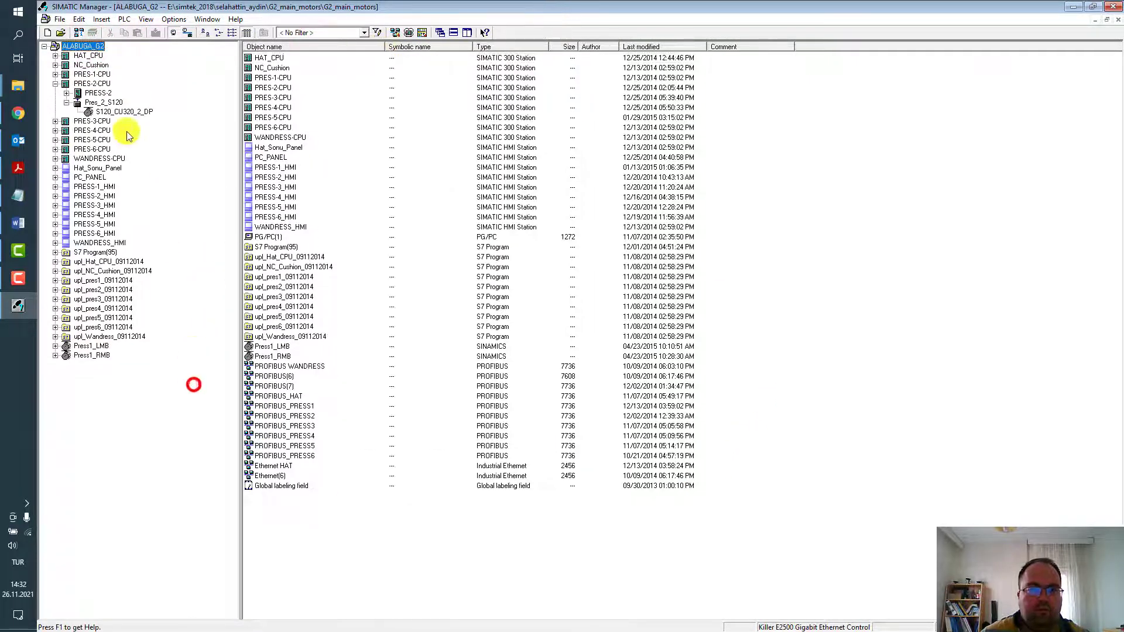
Step: Open the object properties of the ALABUGA_G2 project and check the available uses, keeping STEP 7
click(88, 54)
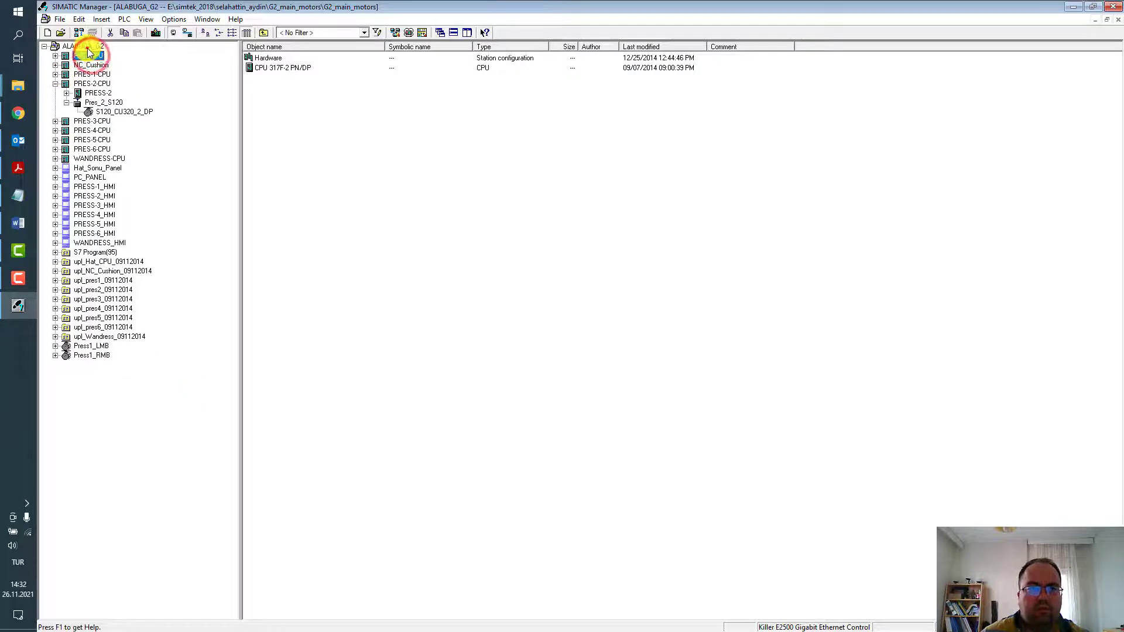
click(86, 47)
right_click(87, 47)
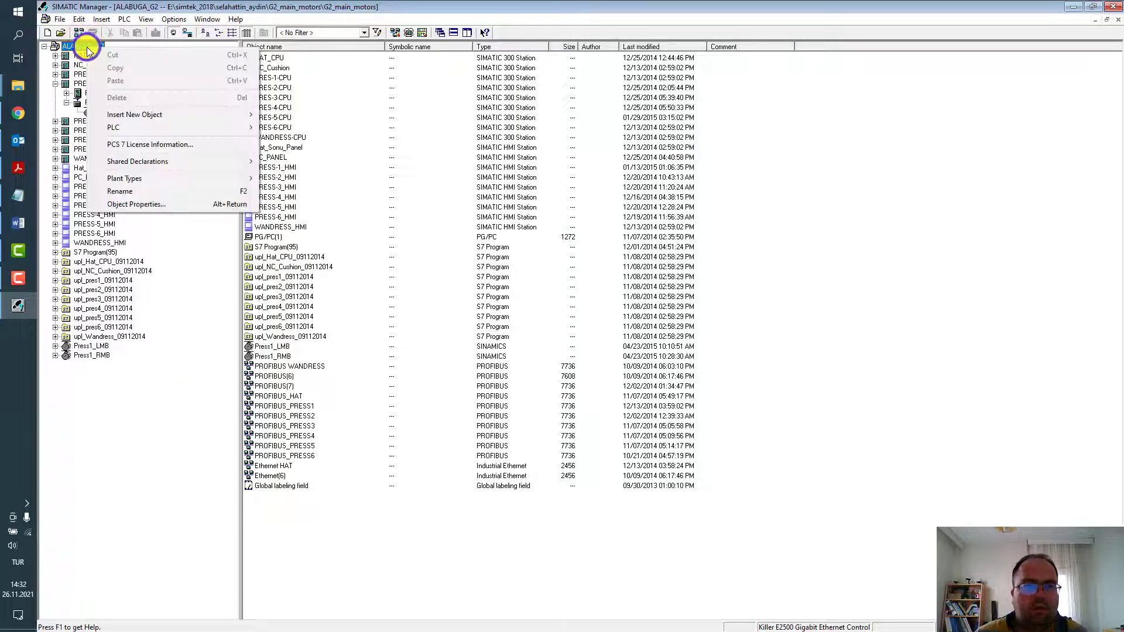
click(165, 205)
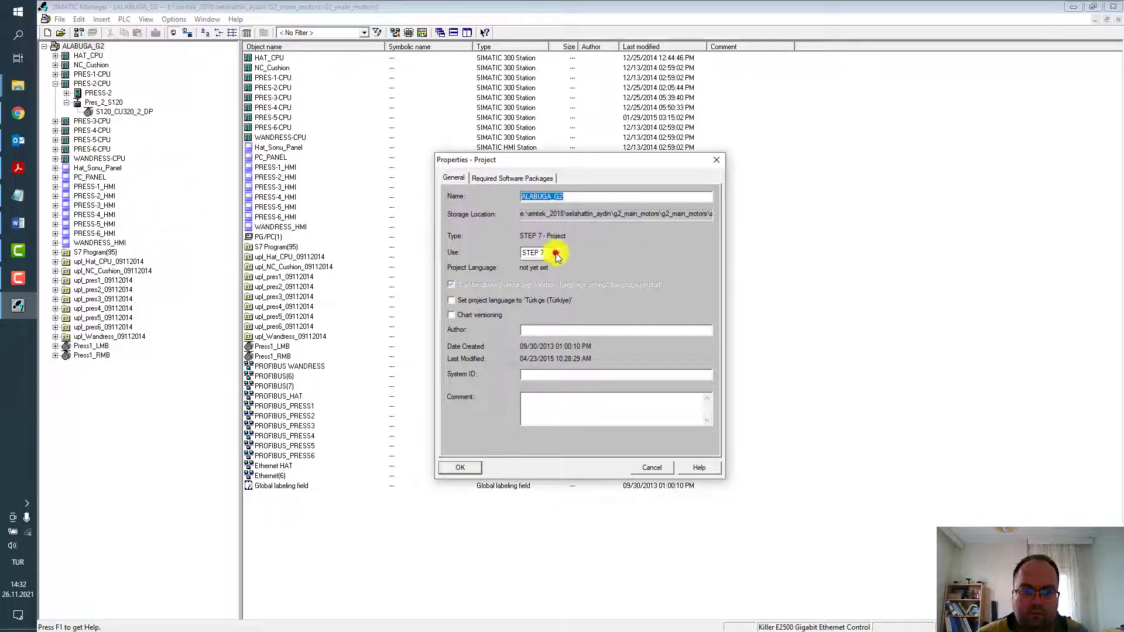
click(556, 253)
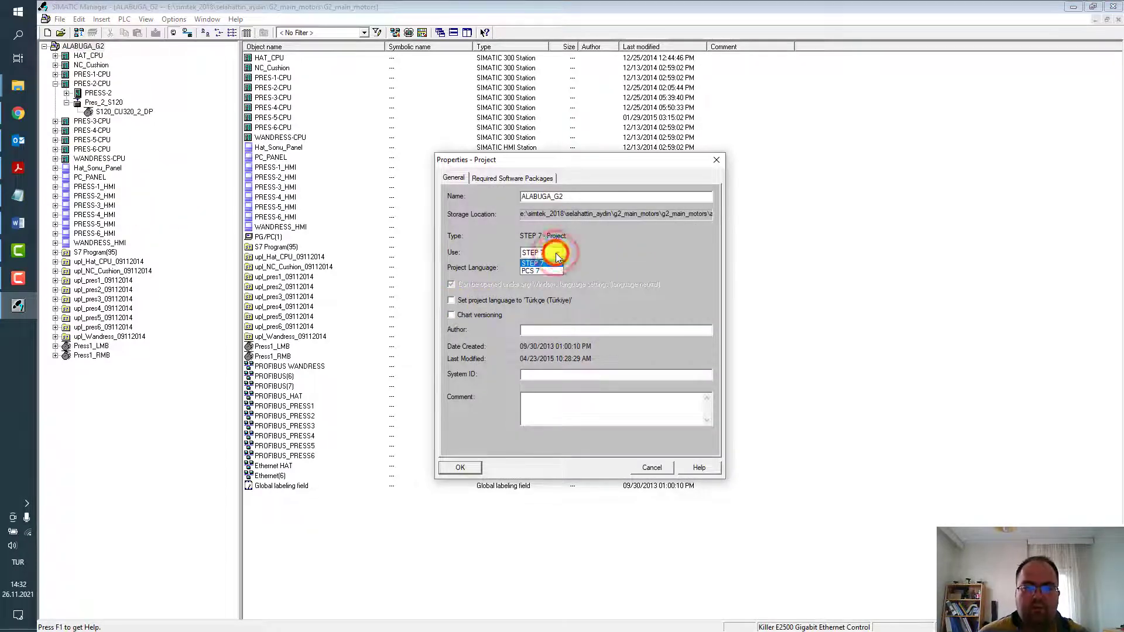
click(556, 252)
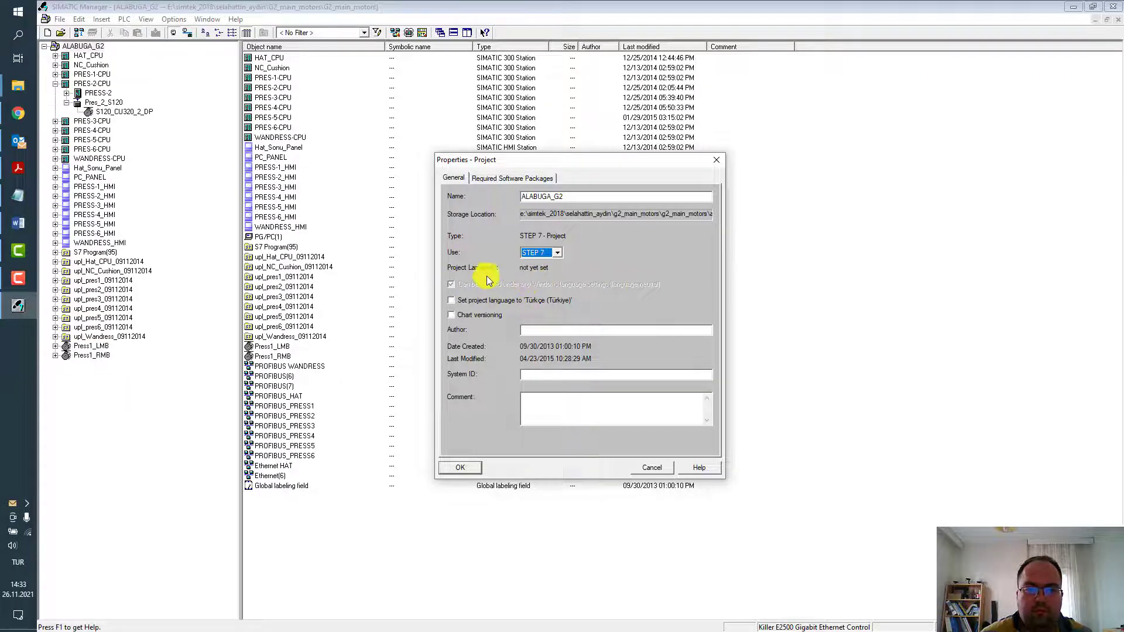
Step: Examine the software packages required by the ALABUGA_G2 project, including CFC / SFC and Drive ES / SIMOTION
click(546, 178)
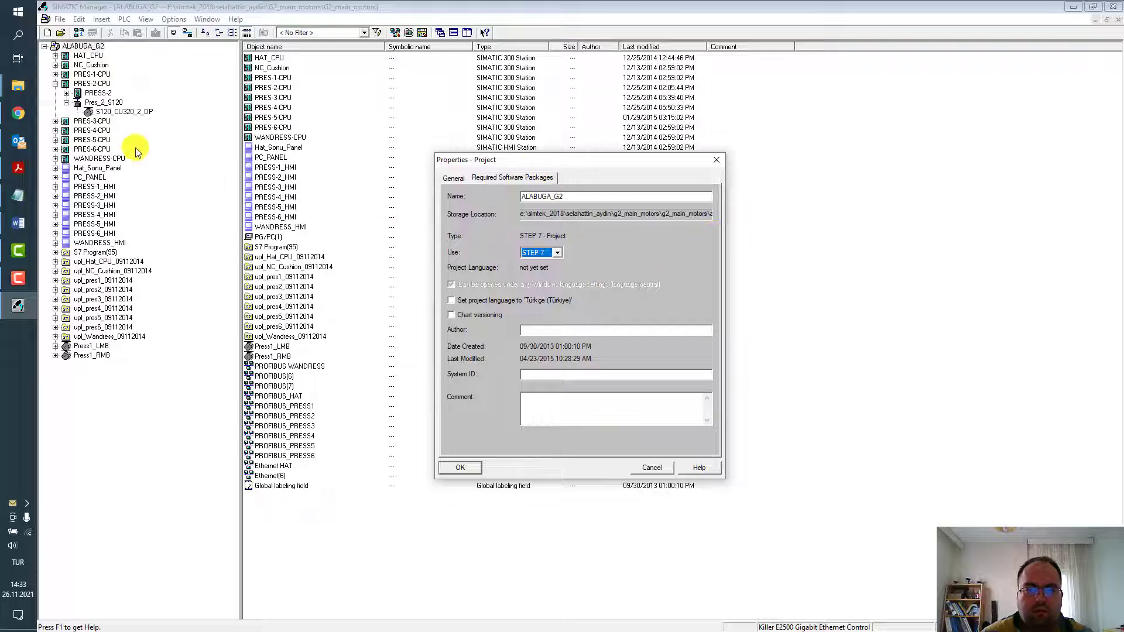
click(513, 179)
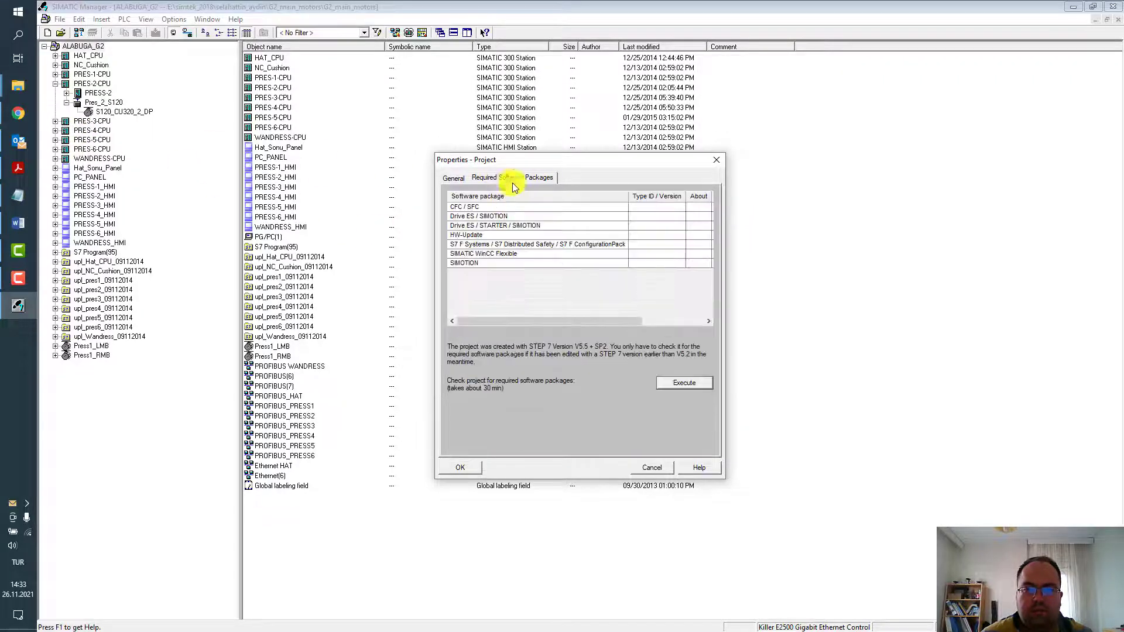
click(548, 206)
drag(586, 321, 662, 323)
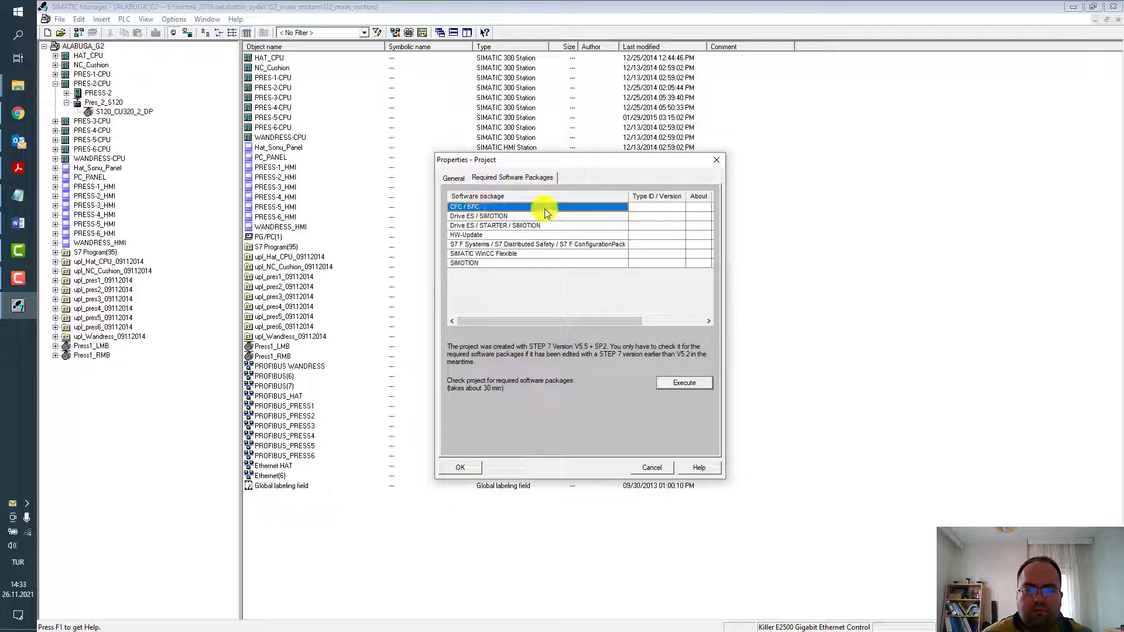
click(512, 216)
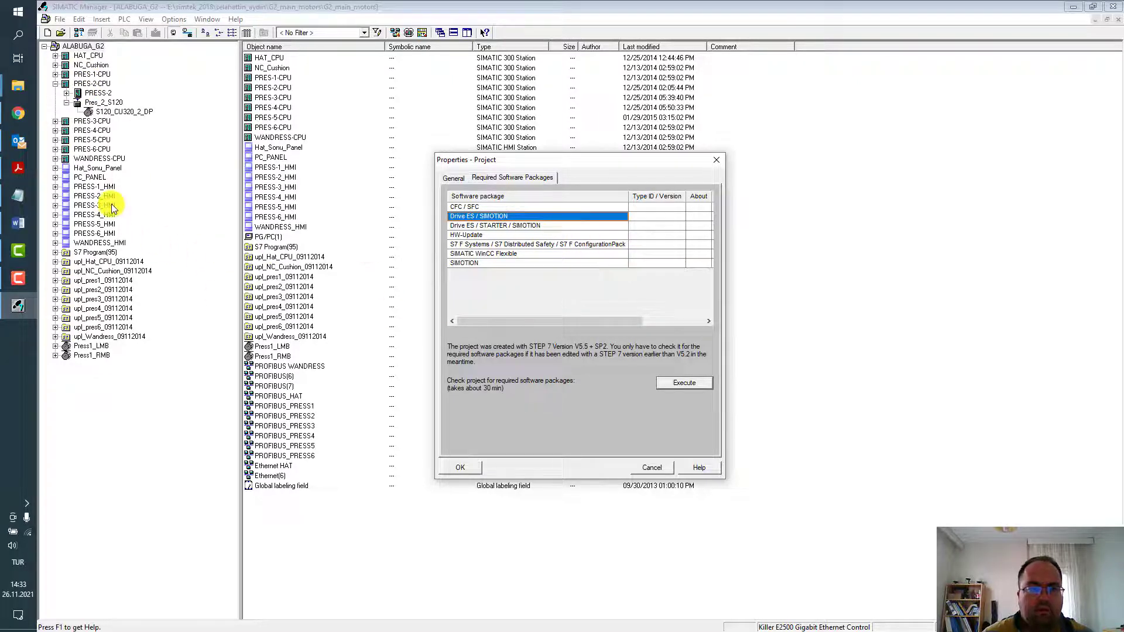
Step: Review the remaining required software packages, including HW-Update and SIMATIC WinCC Flexible, with their installation status, and close the project properties
click(500, 235)
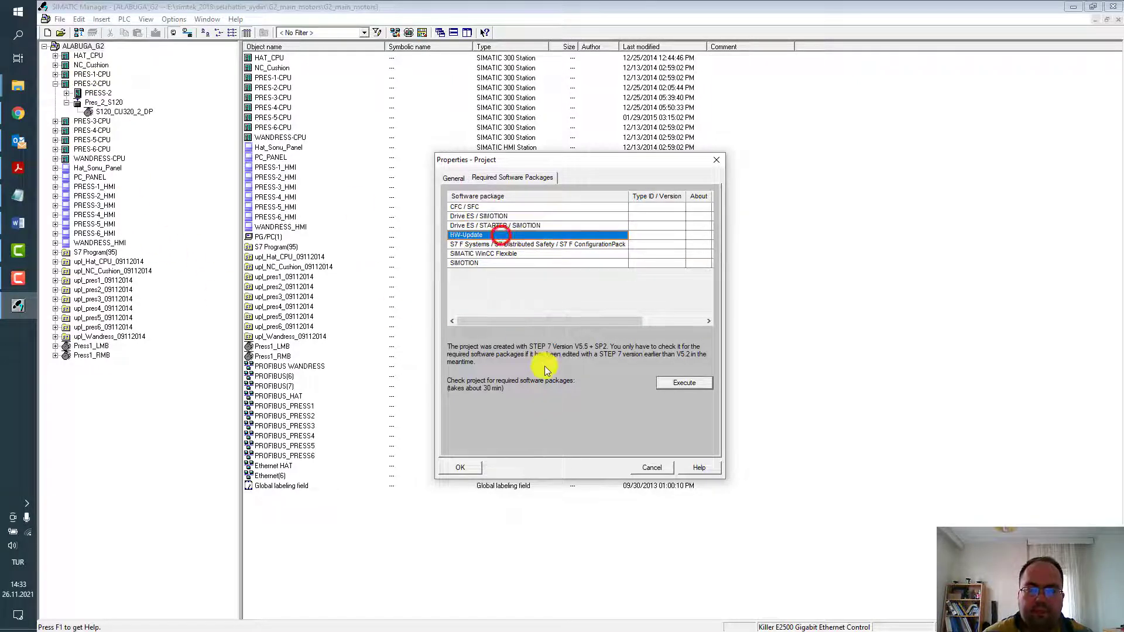
click(495, 244)
mouse_move(611, 321)
mouse_down()
mouse_move(673, 325)
mouse_move(627, 323)
mouse_up()
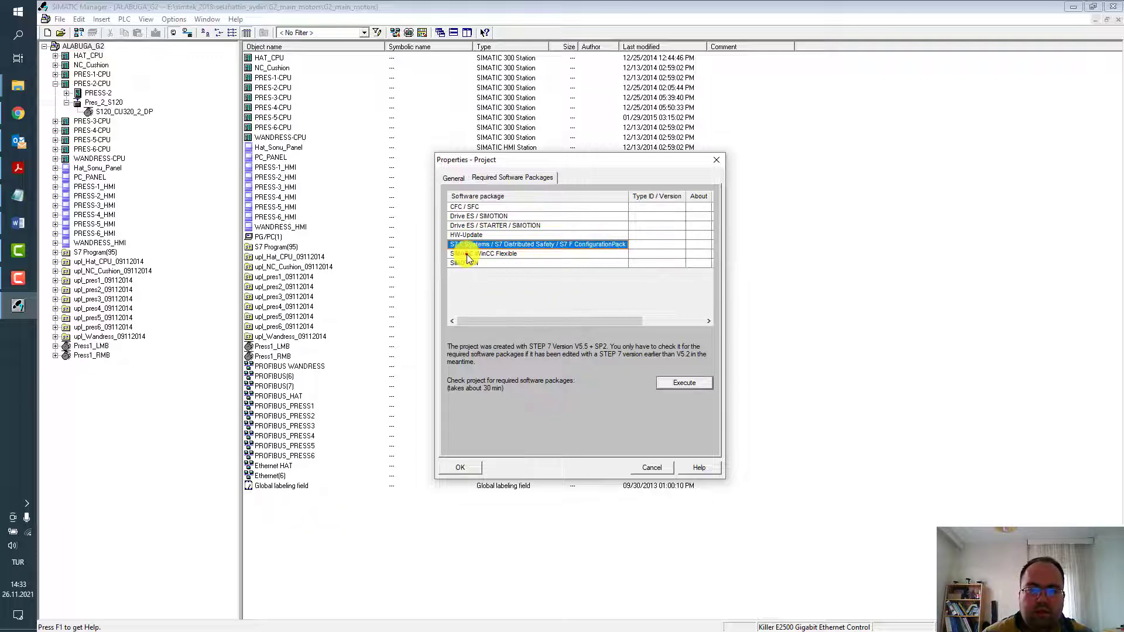
click(468, 255)
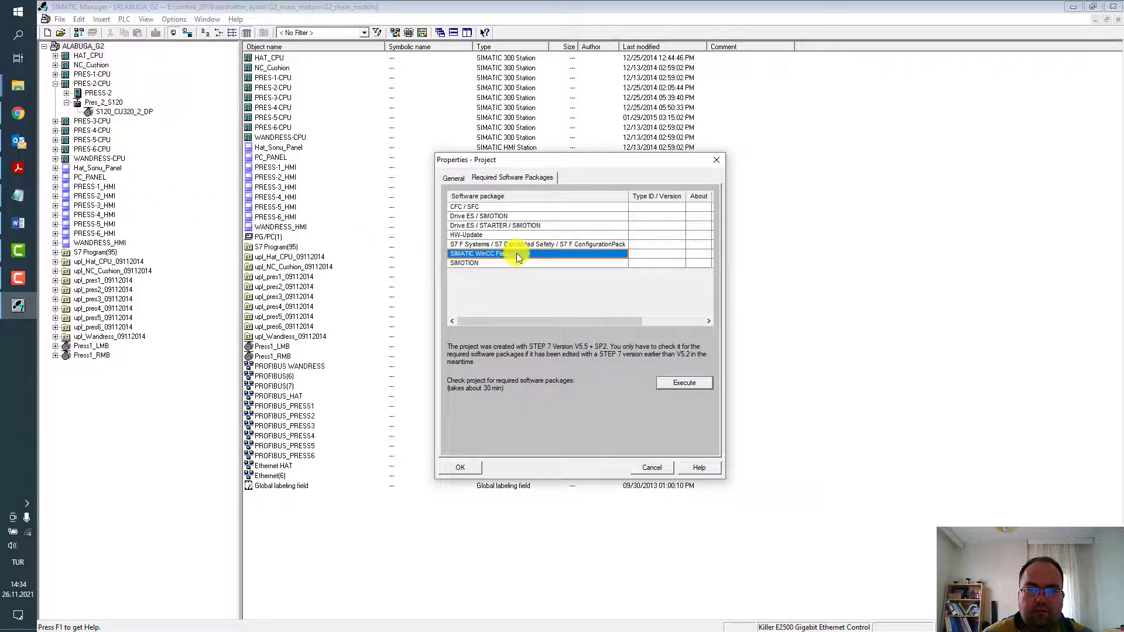
drag(589, 321, 717, 322)
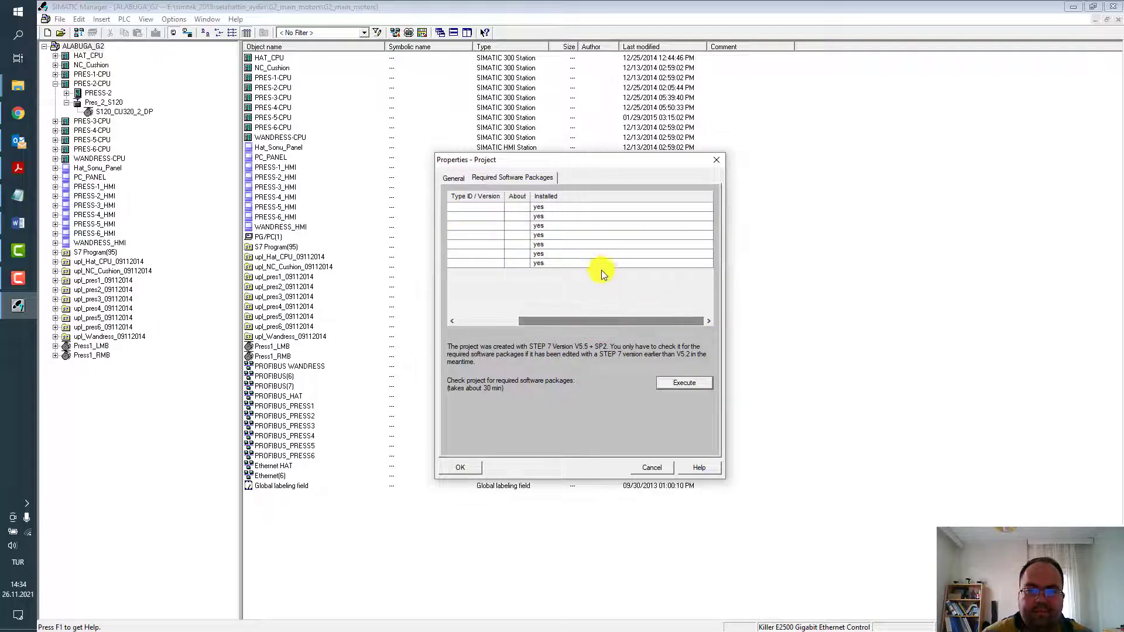
click(570, 254)
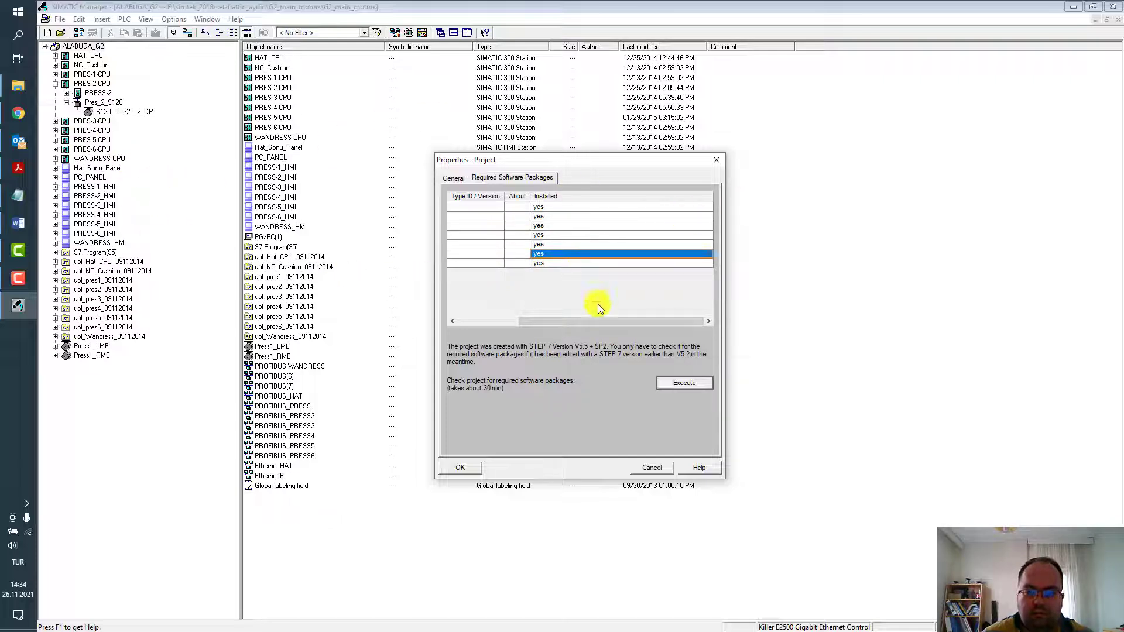
drag(663, 320, 521, 329)
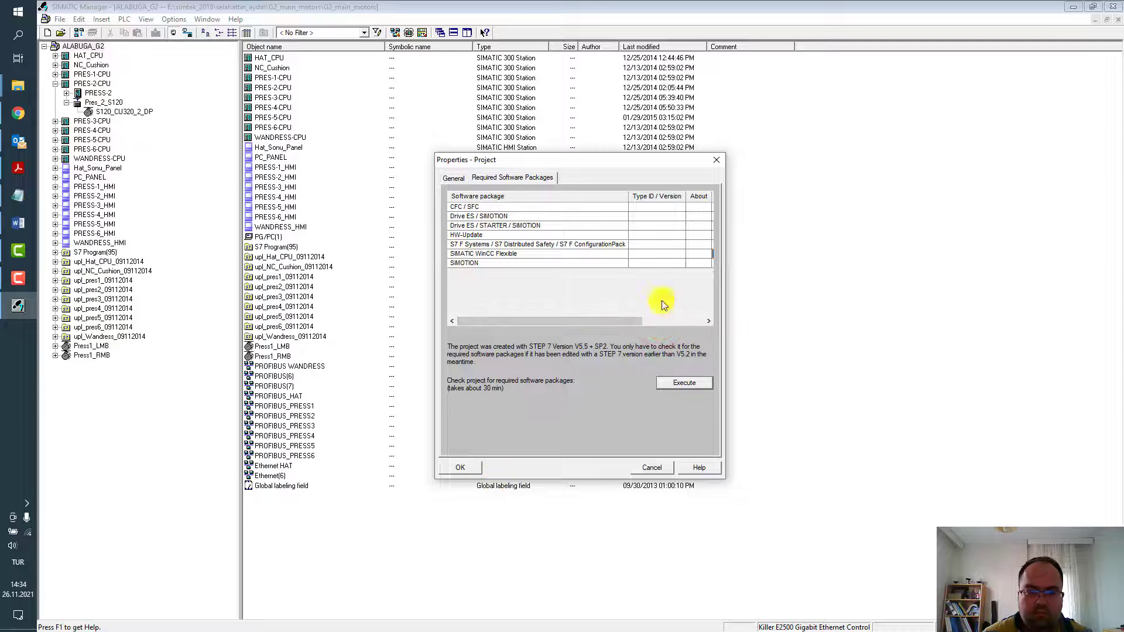
click(714, 162)
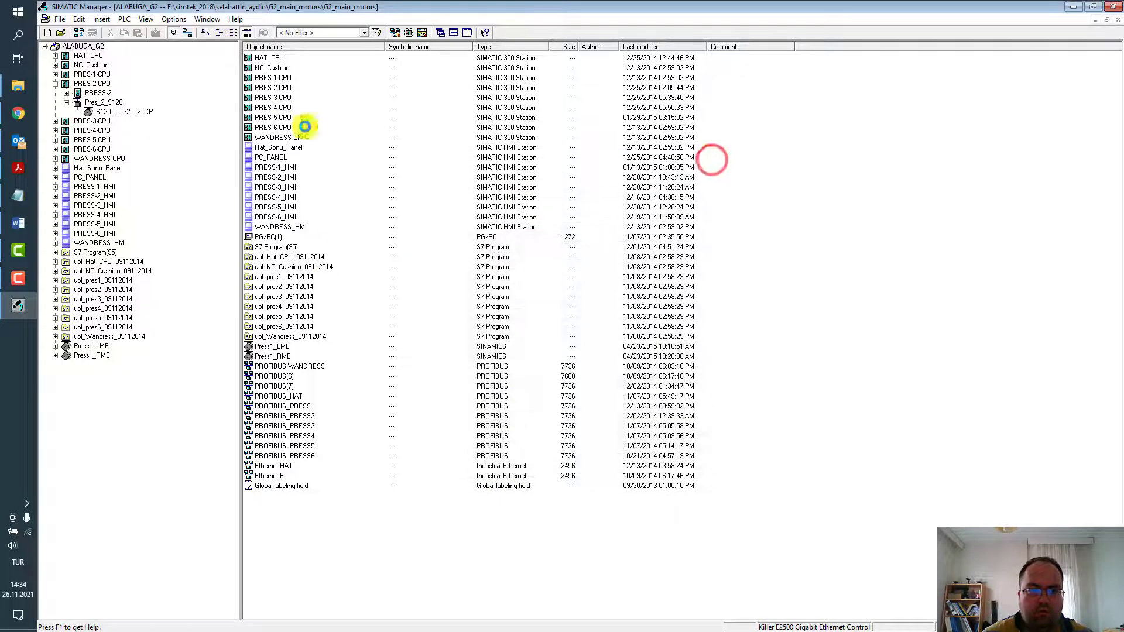
click(825, 282)
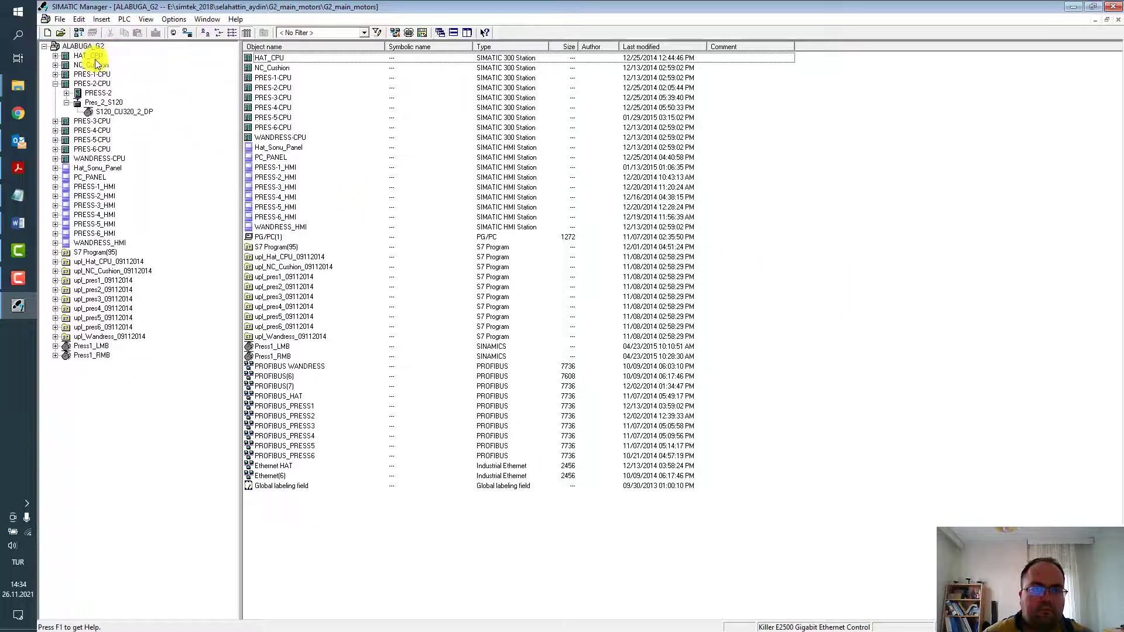
Step: Look over the object commands of the ALABUGA_G2 project and collapse the PRES-2-CPU station in the project tree
right_click(80, 48)
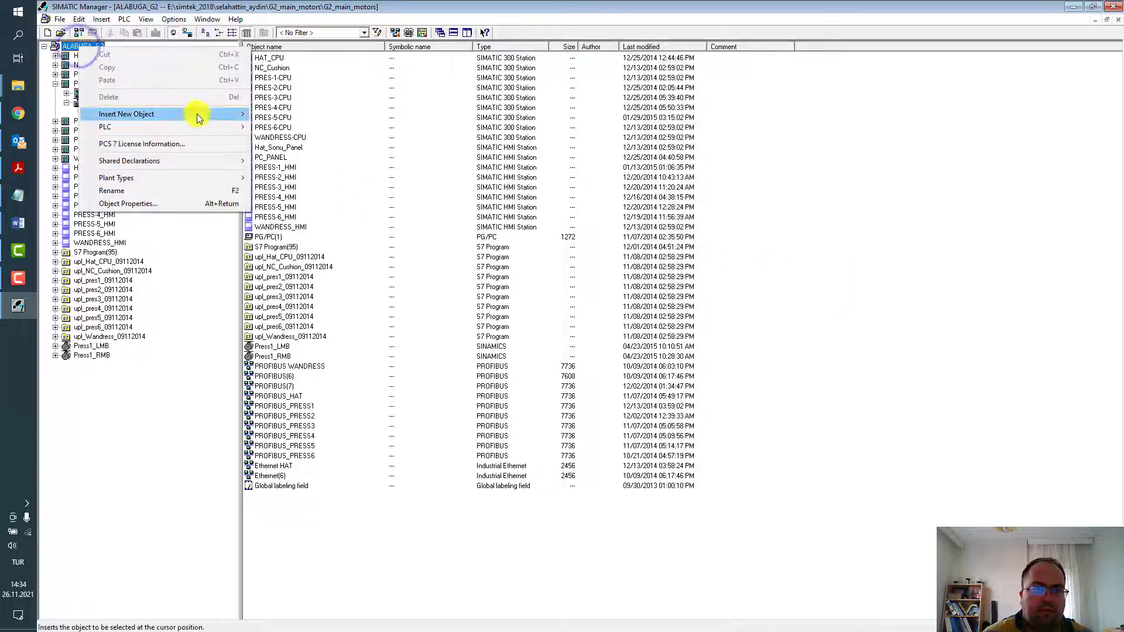
click(363, 522)
click(55, 84)
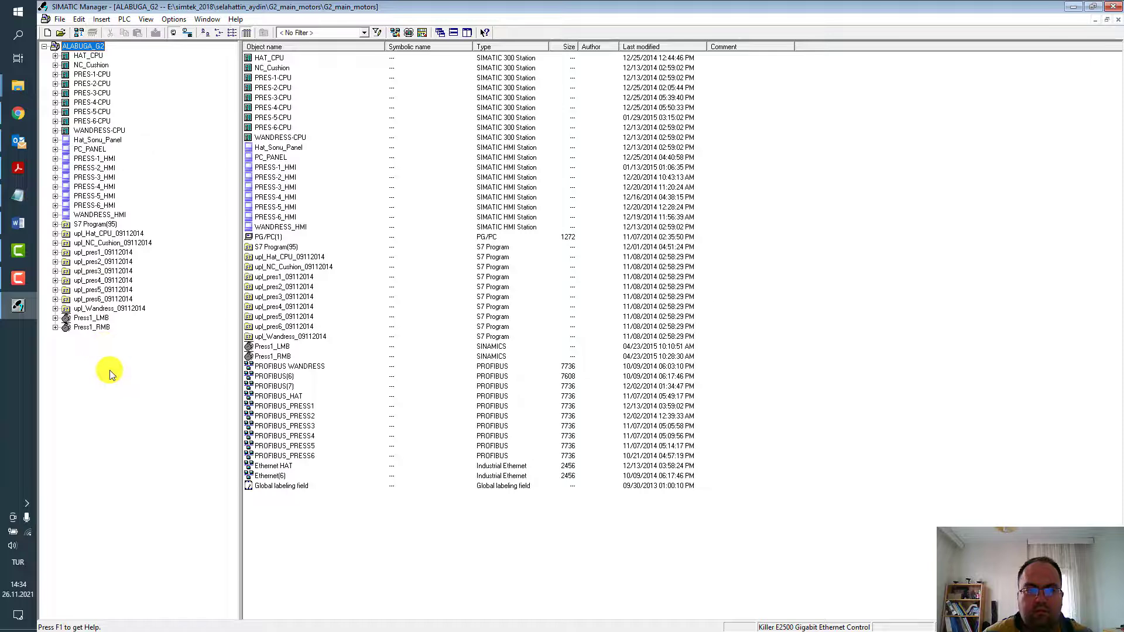
Step: Display the Sources and Blocks of S7 Program(95) and widen the Symbolic name column to show the full names
click(55, 225)
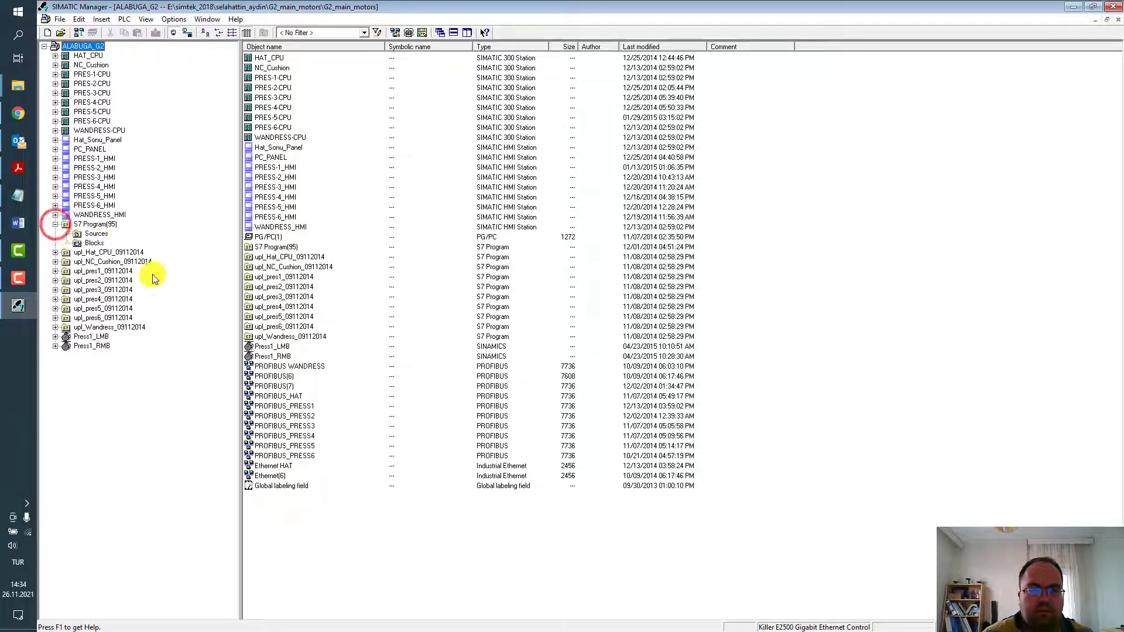
click(103, 234)
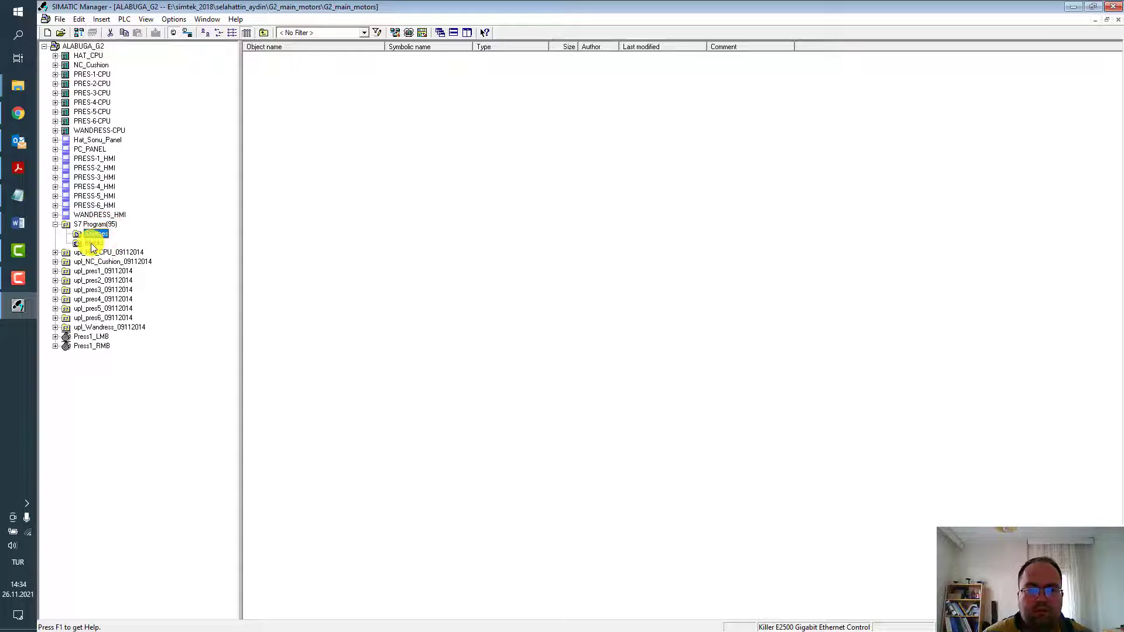
click(91, 243)
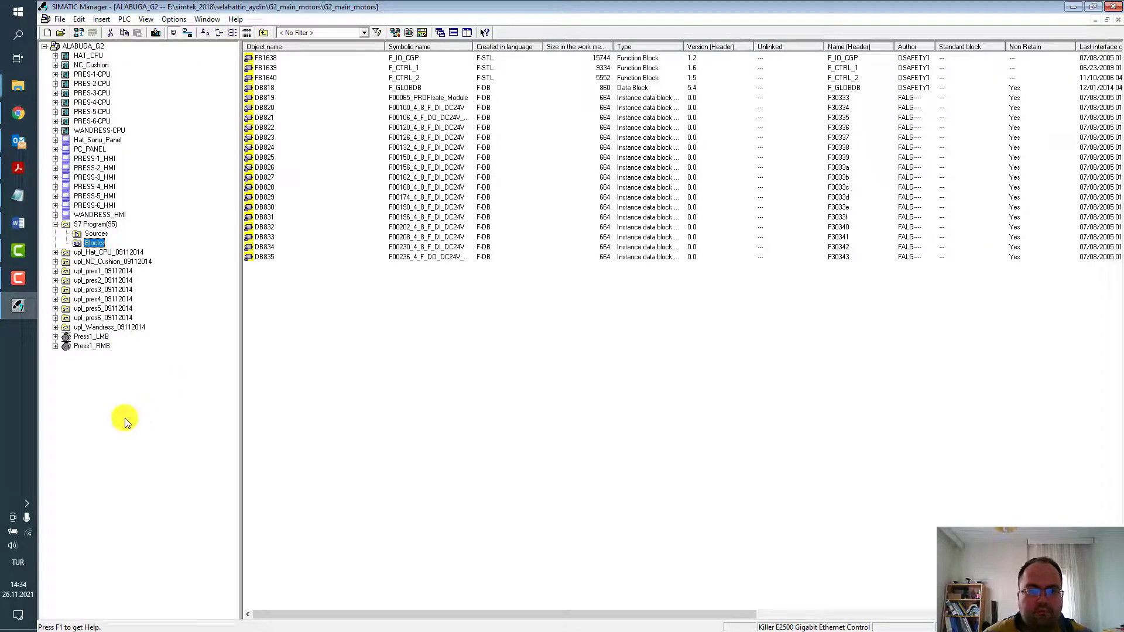
click(347, 368)
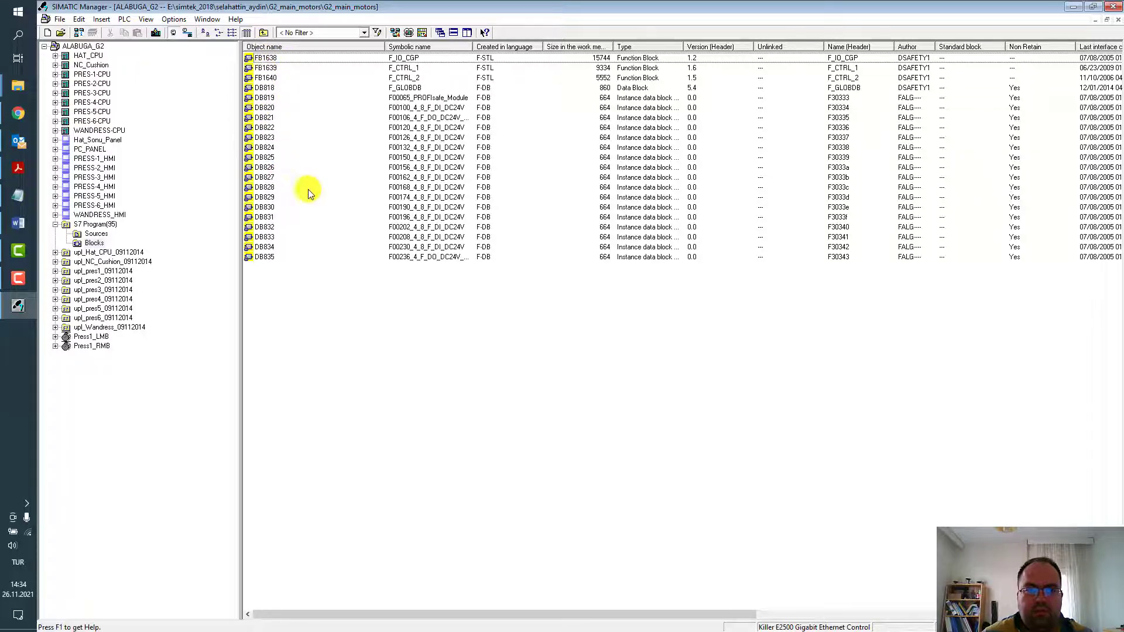
drag(473, 55, 513, 54)
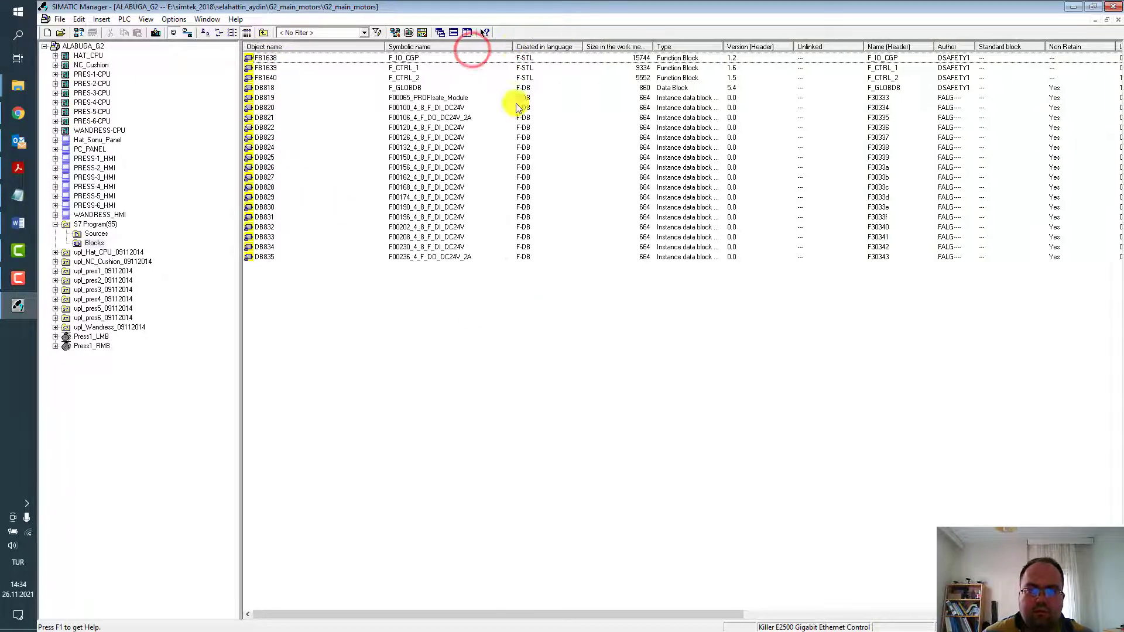
click(624, 365)
Step: Display the blocks stored in the upl_Wandress_09112014 program
click(55, 328)
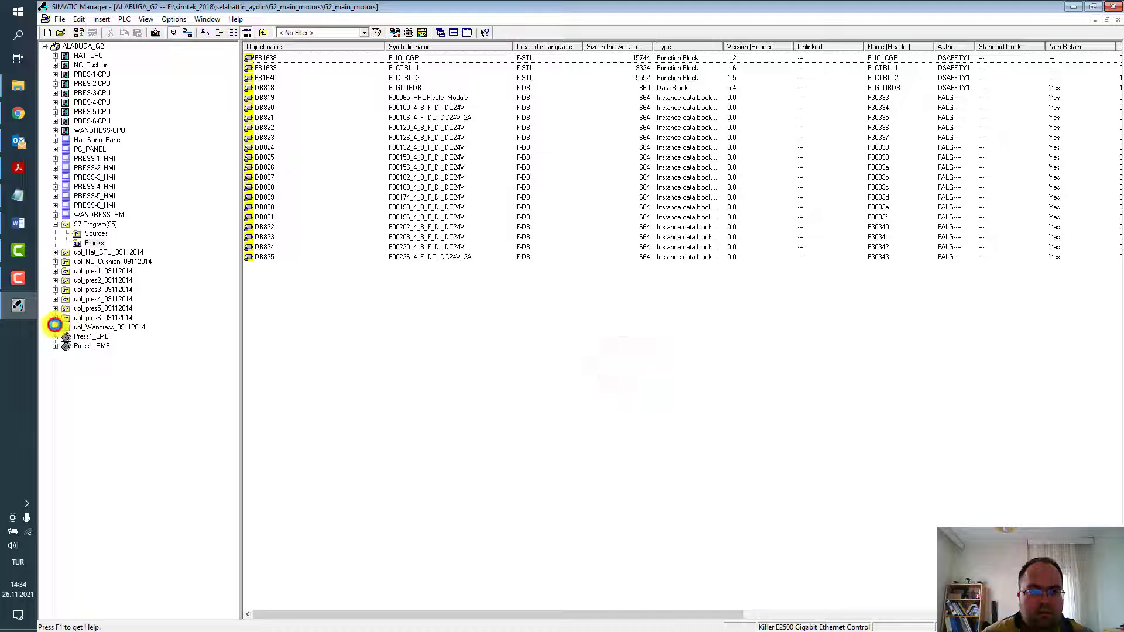
click(93, 337)
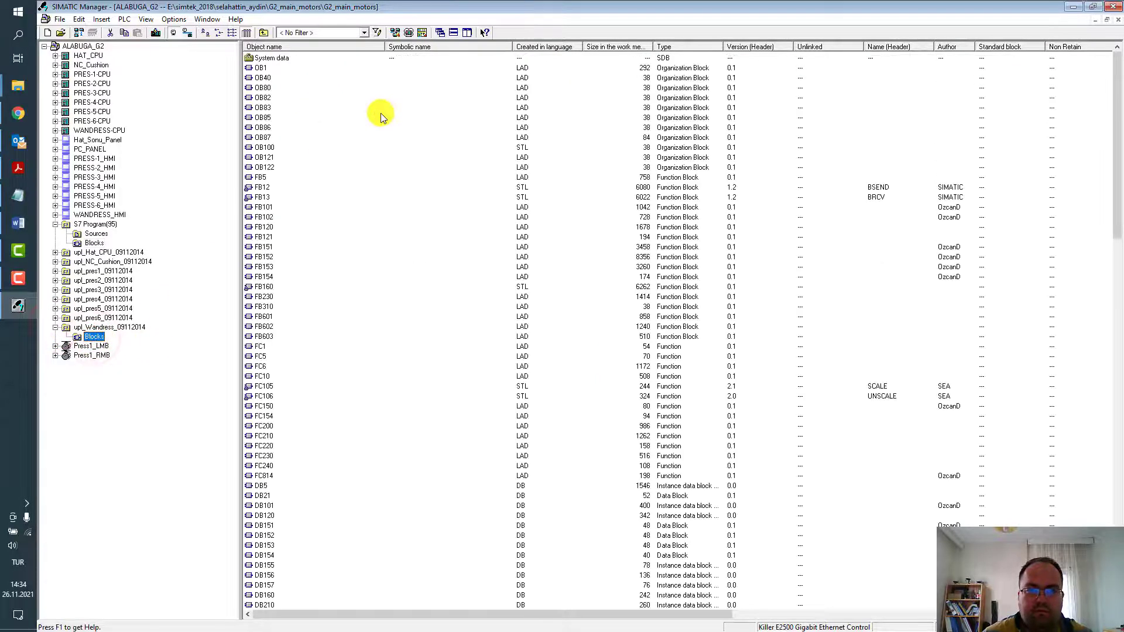
drag(1116, 168, 1116, 106)
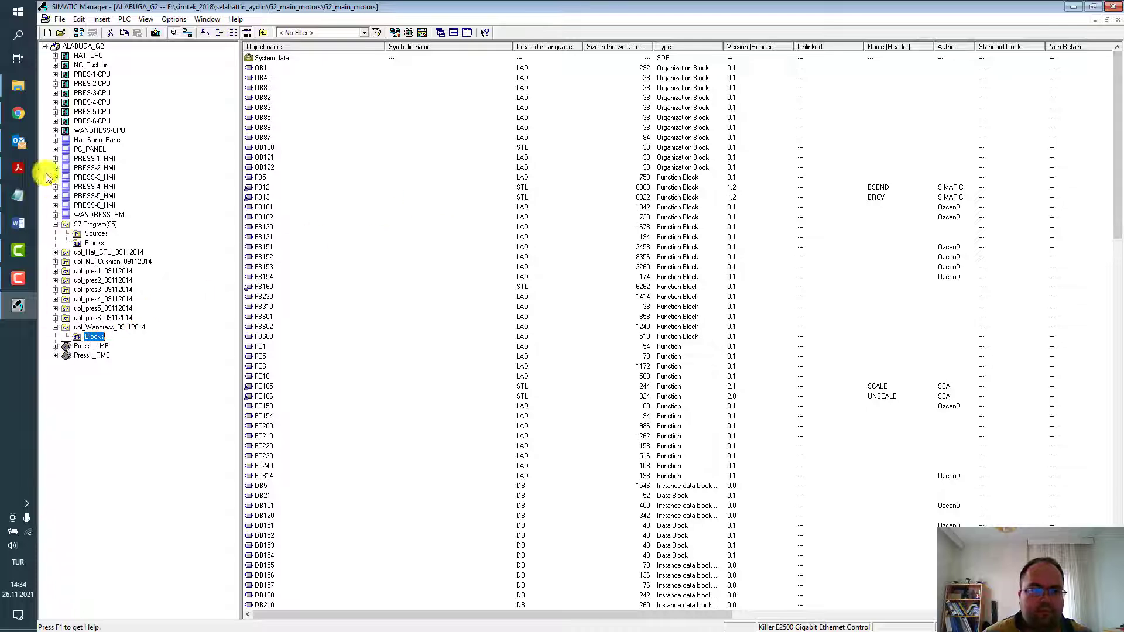
Step: Expand the HAT_CPU station down to the contents of S7 Program(12) and display the station's own objects
click(55, 56)
click(66, 65)
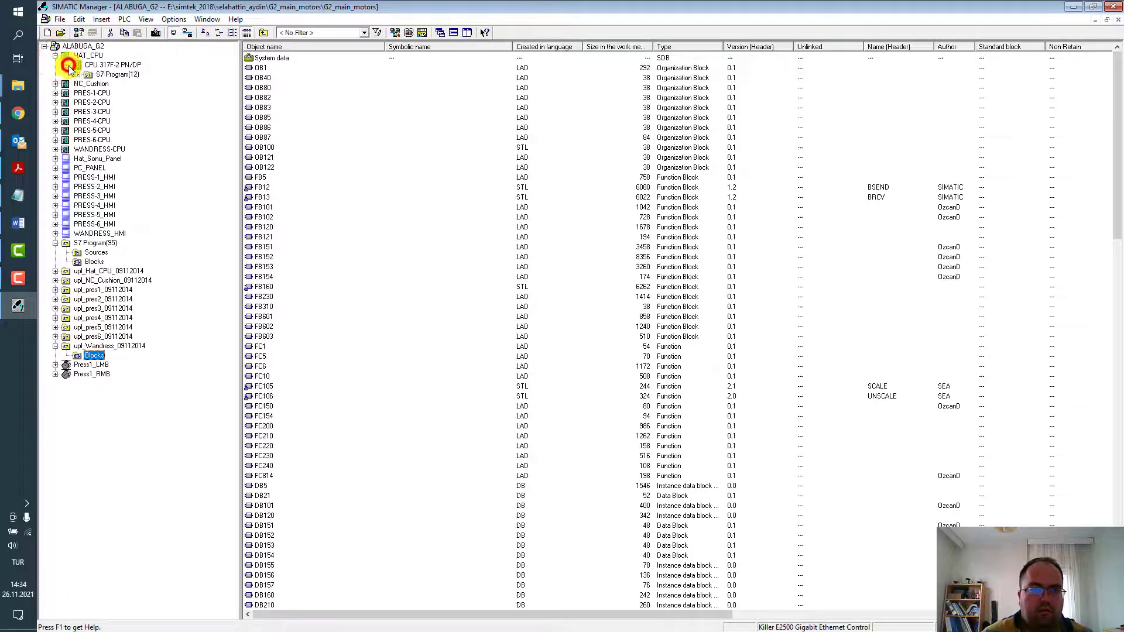
click(76, 74)
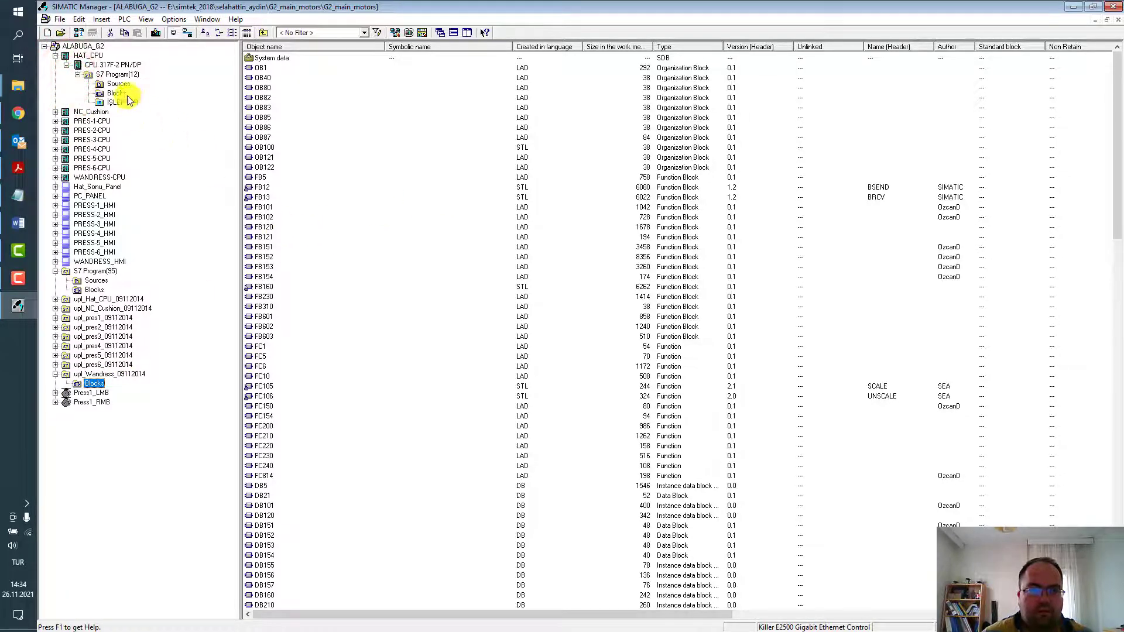
click(84, 57)
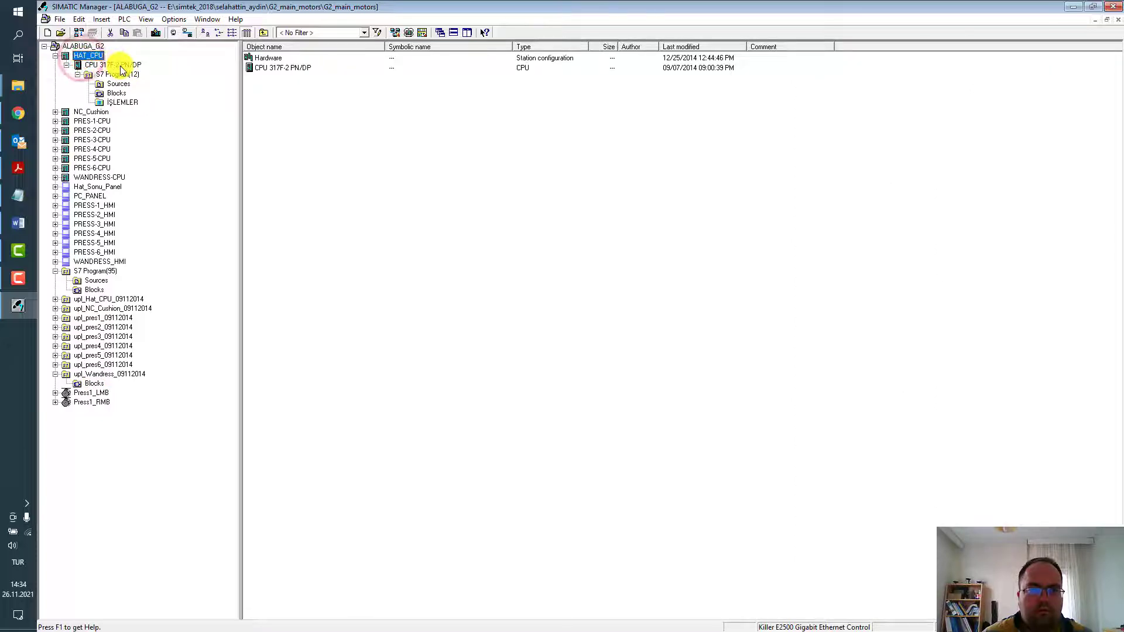
click(430, 103)
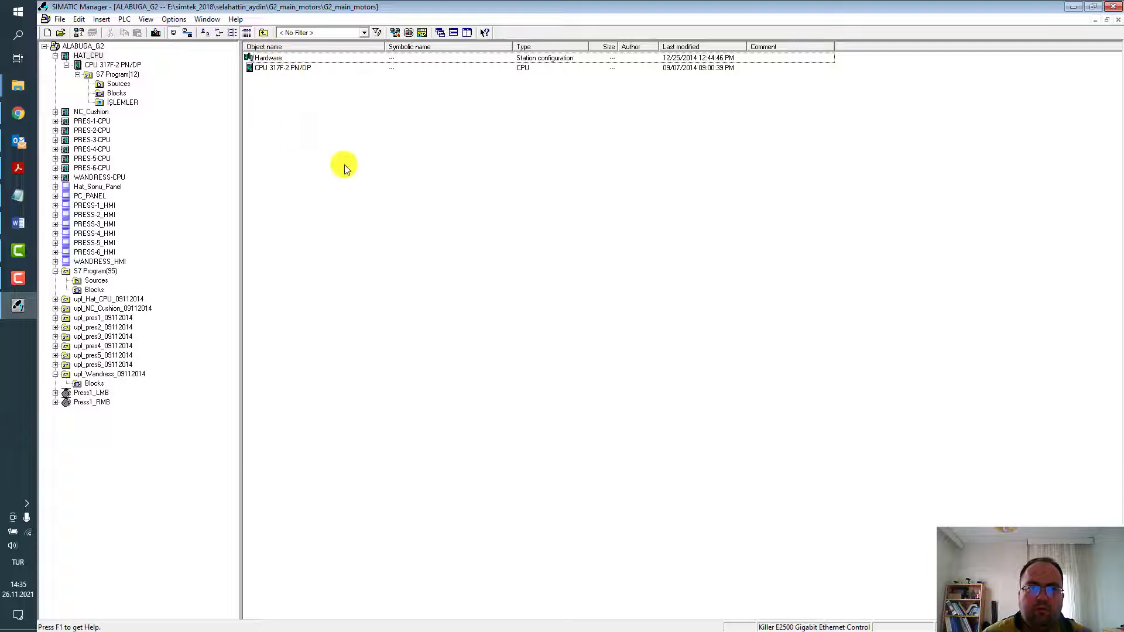
Step: Enter HAT_CPU from the project's object list, narrow the project tree pane, and open the station's Hardware configuration in HW Config
click(93, 47)
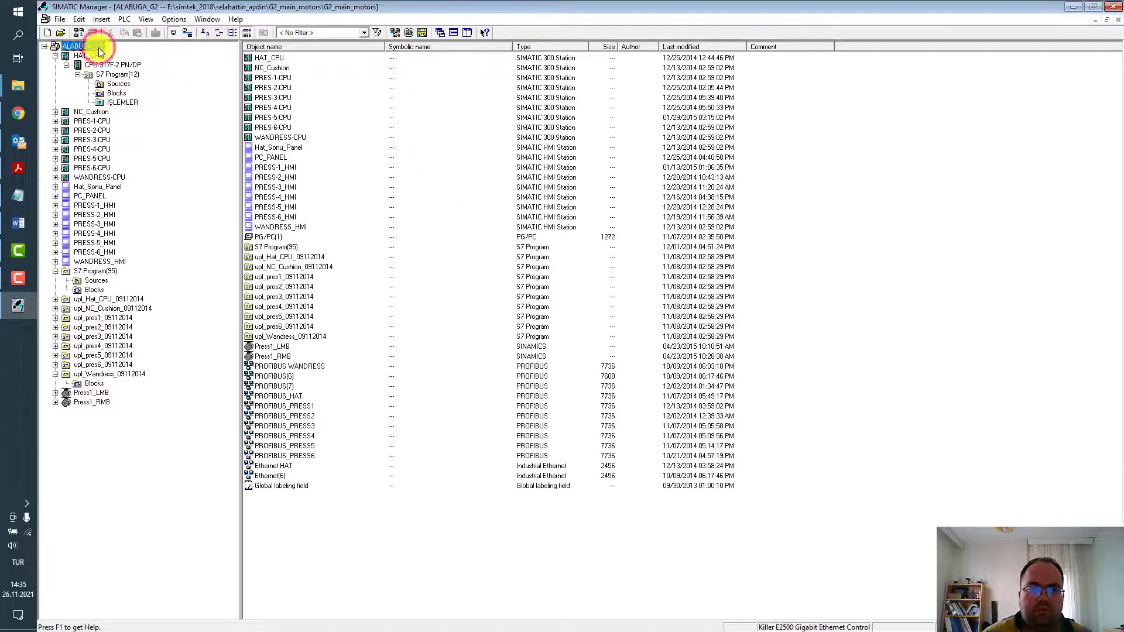
double_click(264, 60)
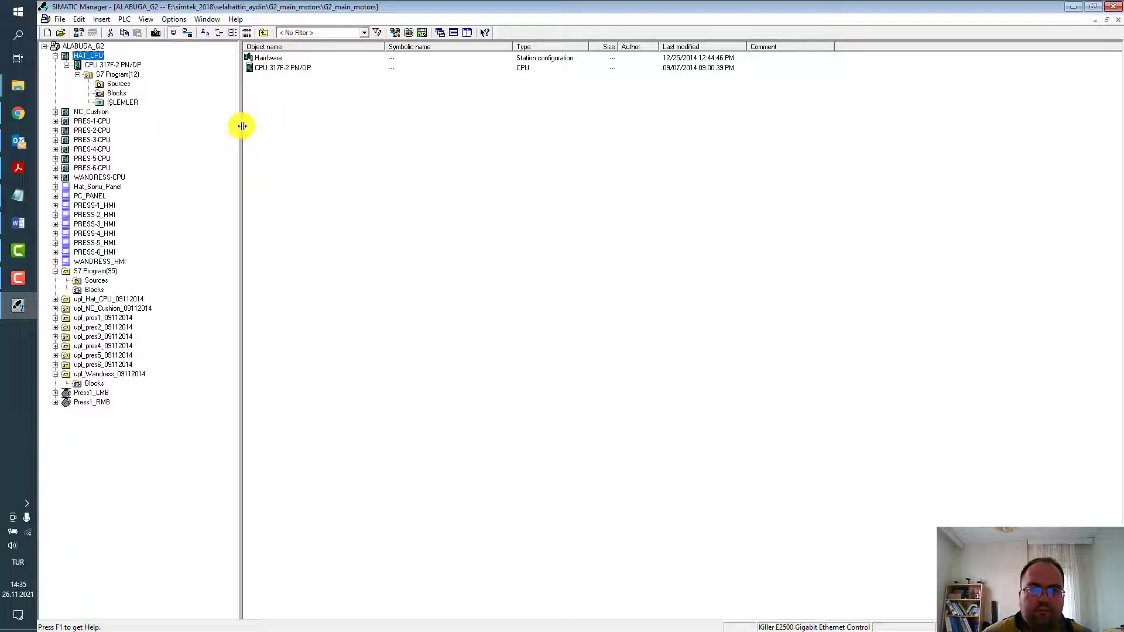
drag(242, 128, 203, 123)
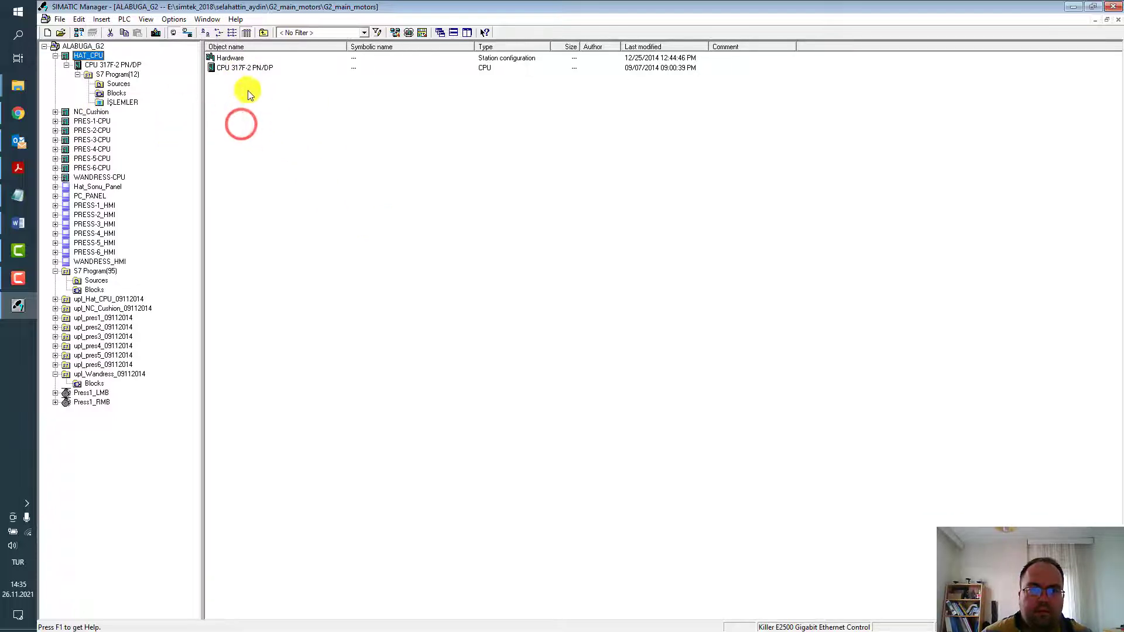
click(236, 58)
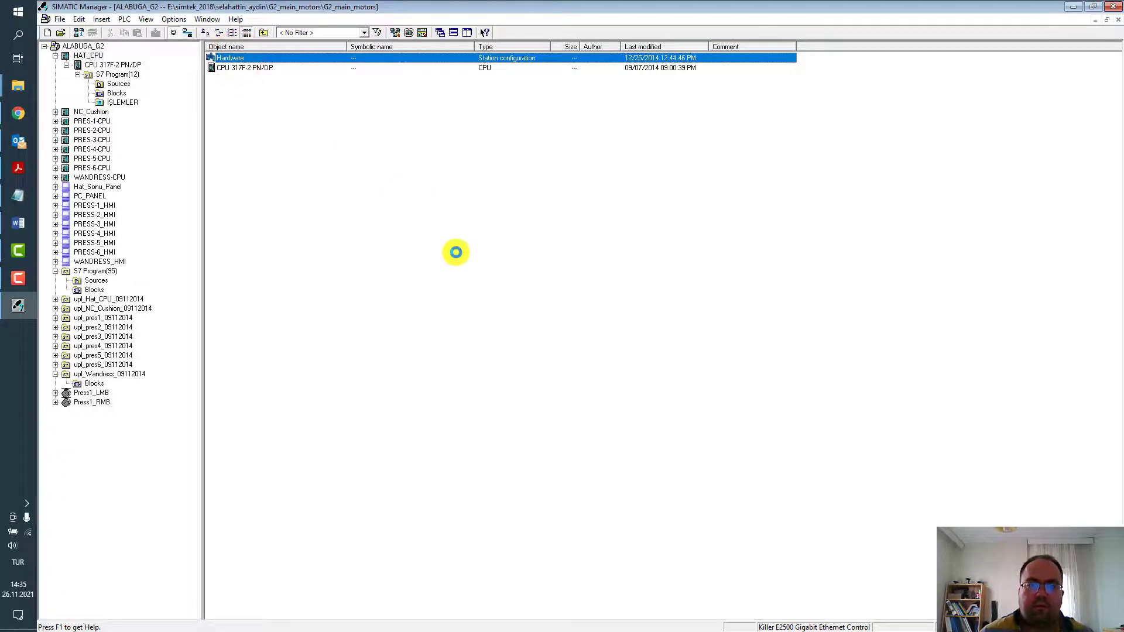
key(Return)
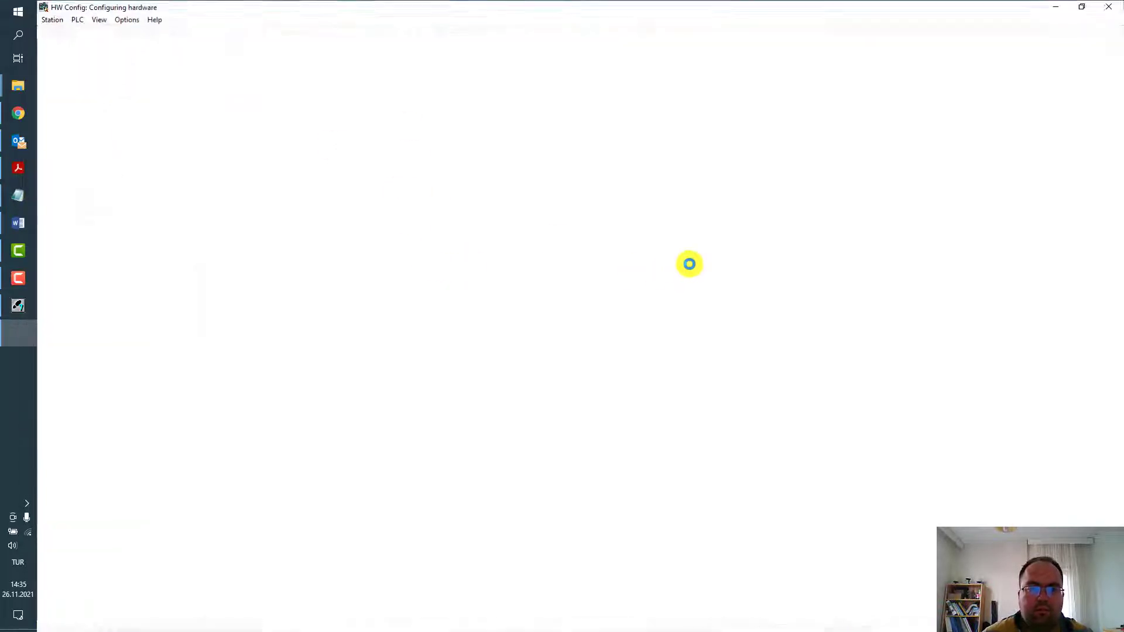
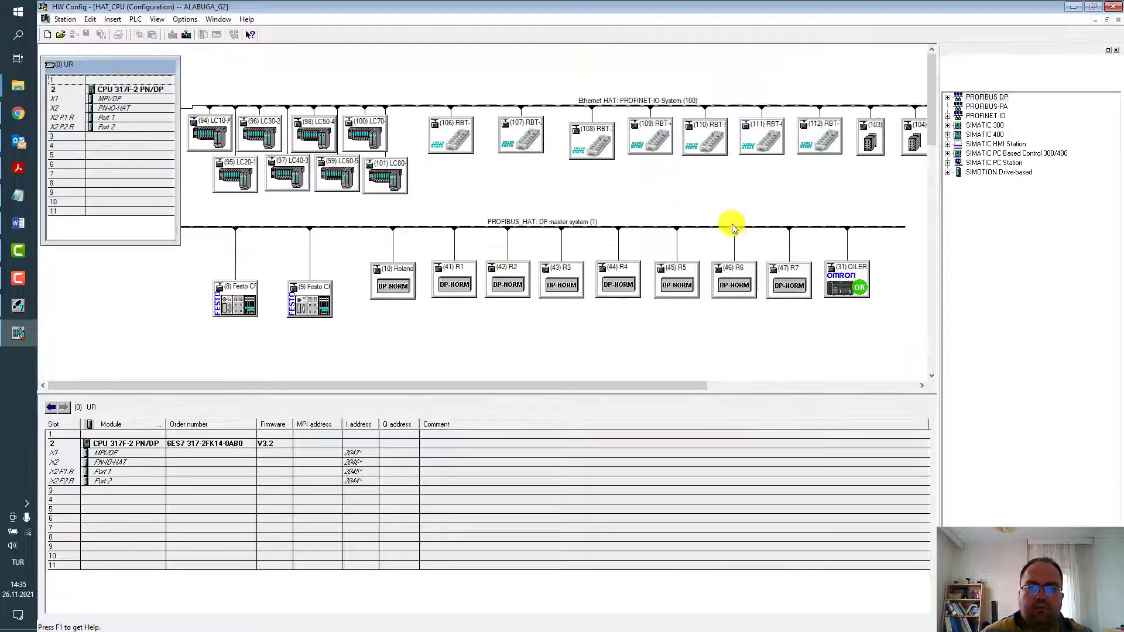
Step: Examine the PROFINET and PROFIBUS networks in the HAT_CPU hardware configuration
click(577, 349)
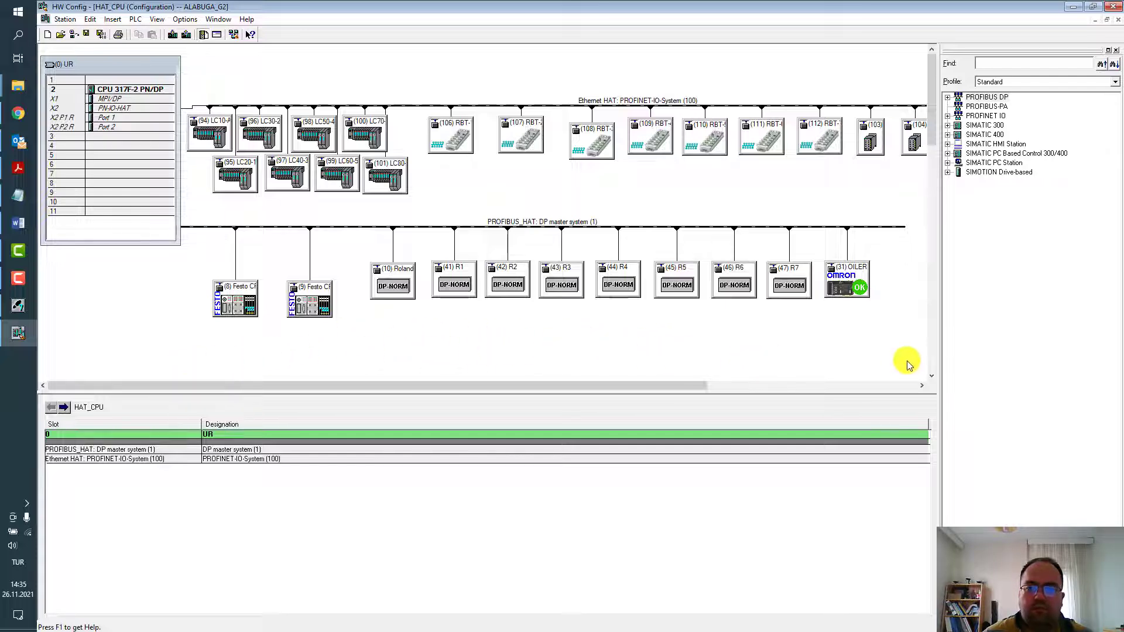
click(747, 342)
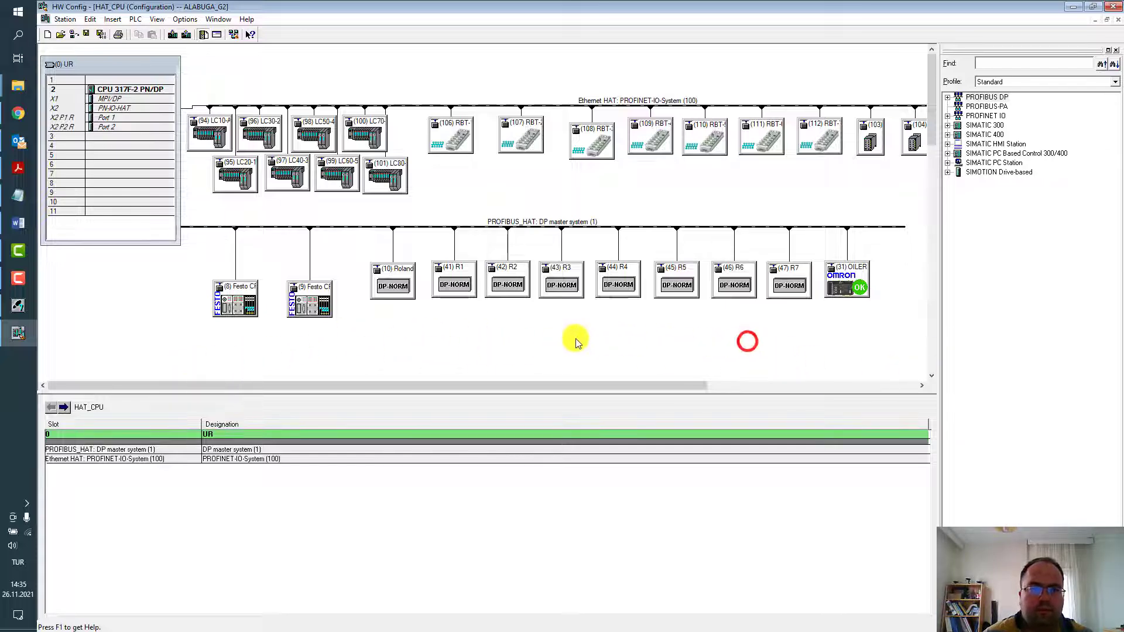
drag(581, 386, 414, 408)
click(423, 350)
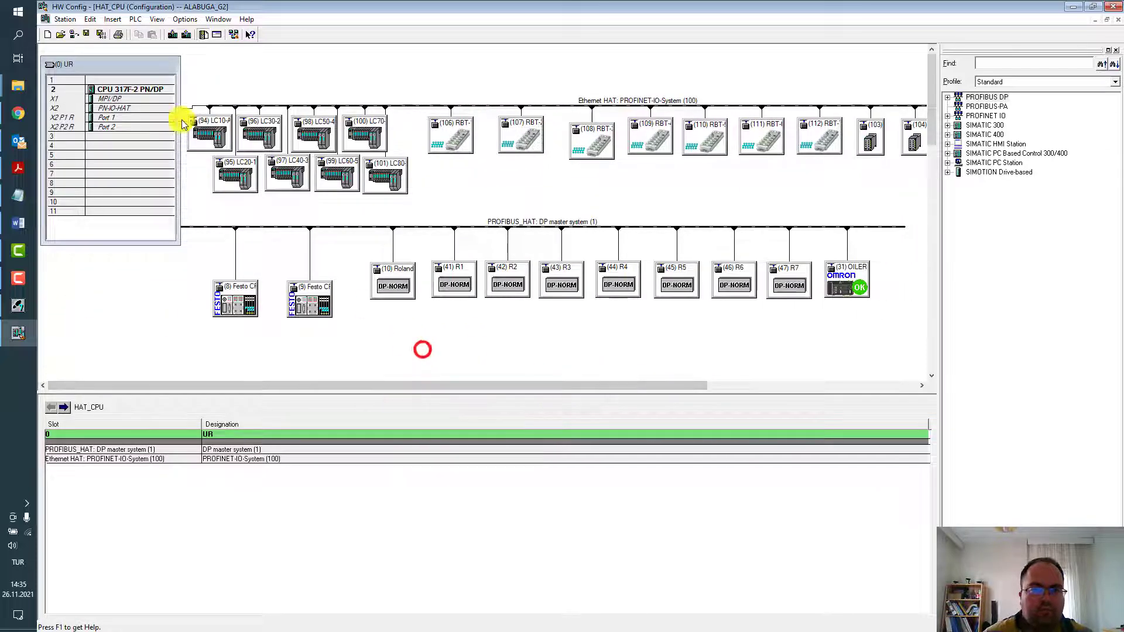
Step: Inspect the CPU 317F-2 PN/DP in slot 2 of the UR rack and open the properties of its MPI/DP interface
click(90, 67)
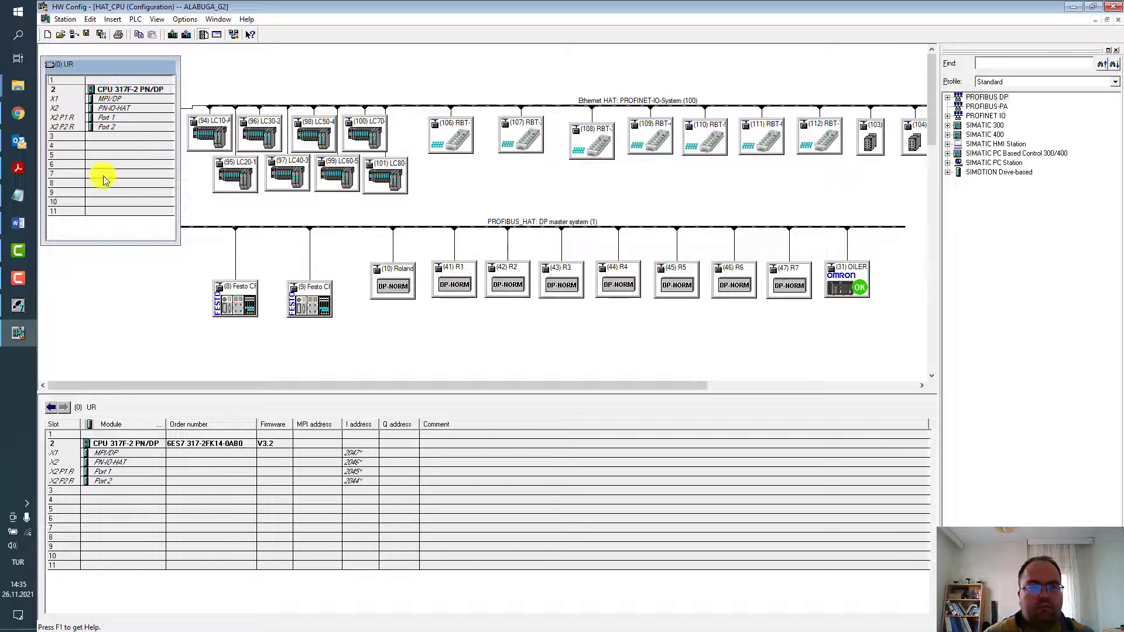
click(61, 89)
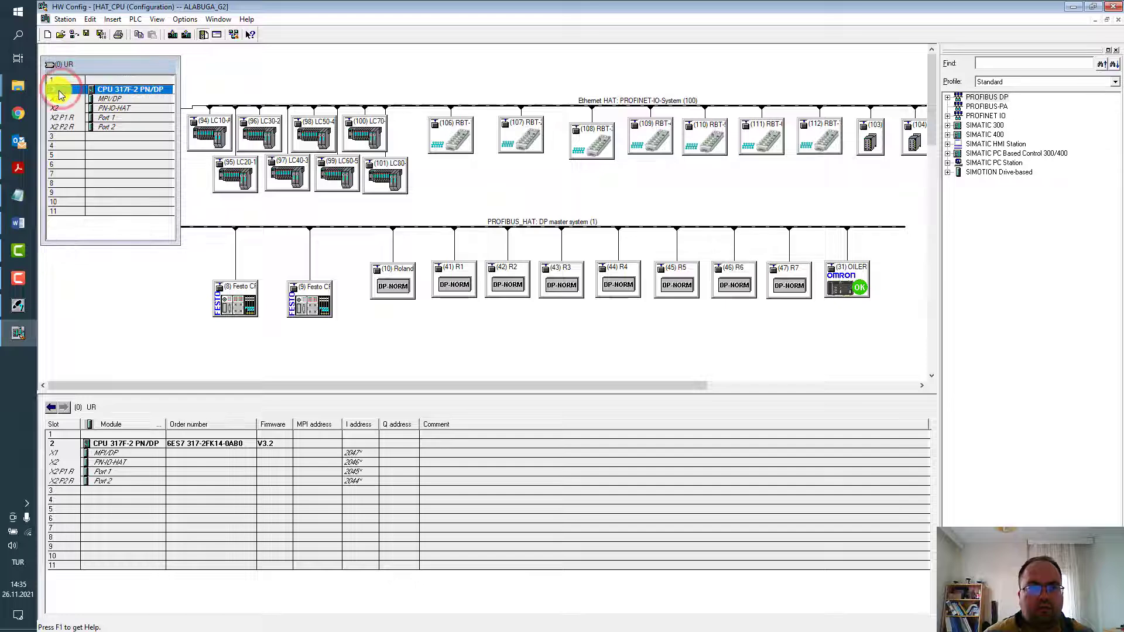
click(125, 98)
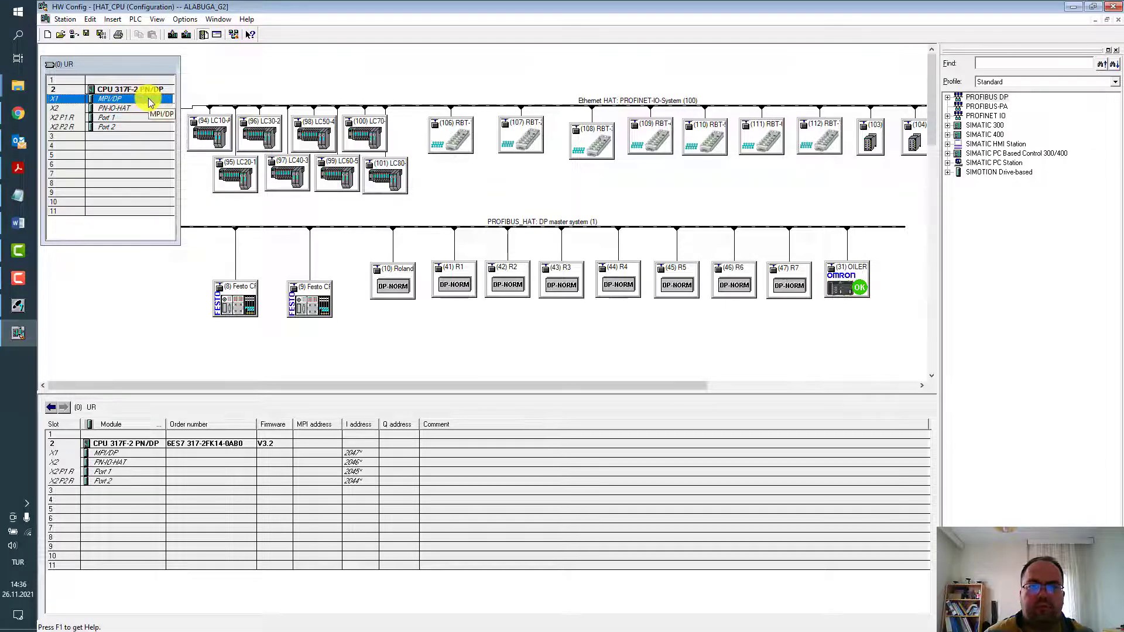
double_click(149, 97)
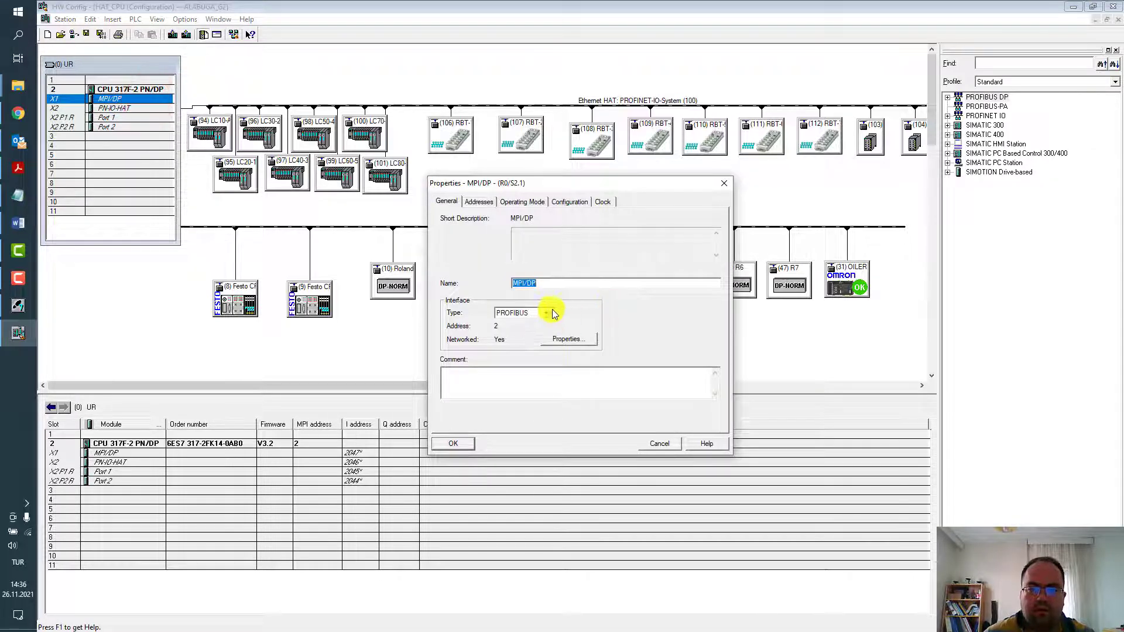
Step: Look through the available interface types of the MPI/DP interface and leave PROFIBUS selected
click(544, 313)
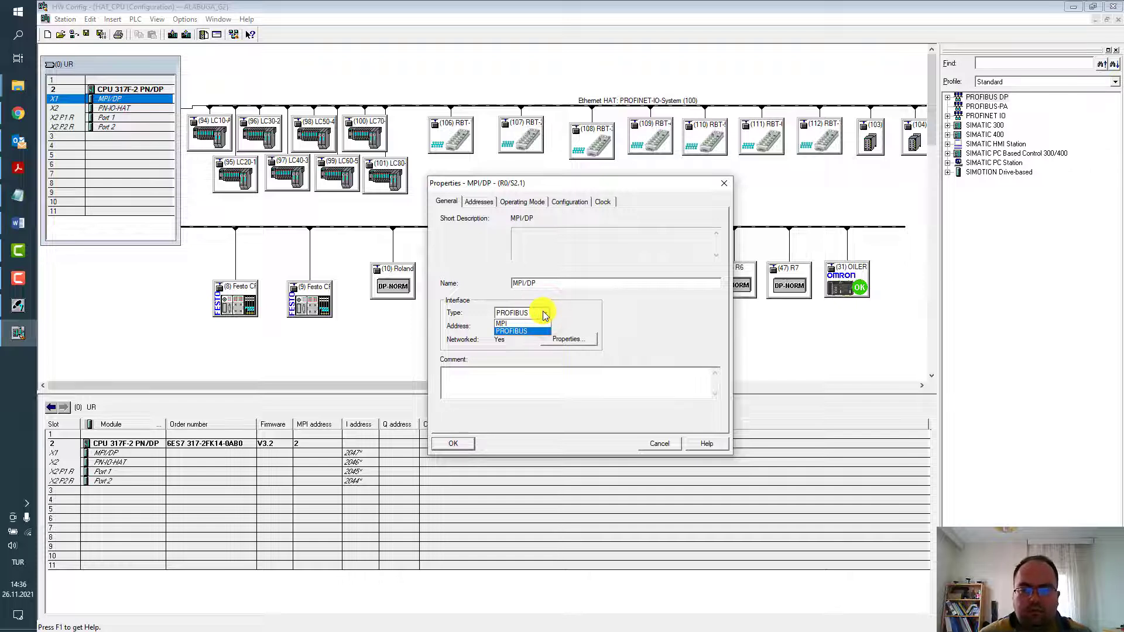
click(543, 314)
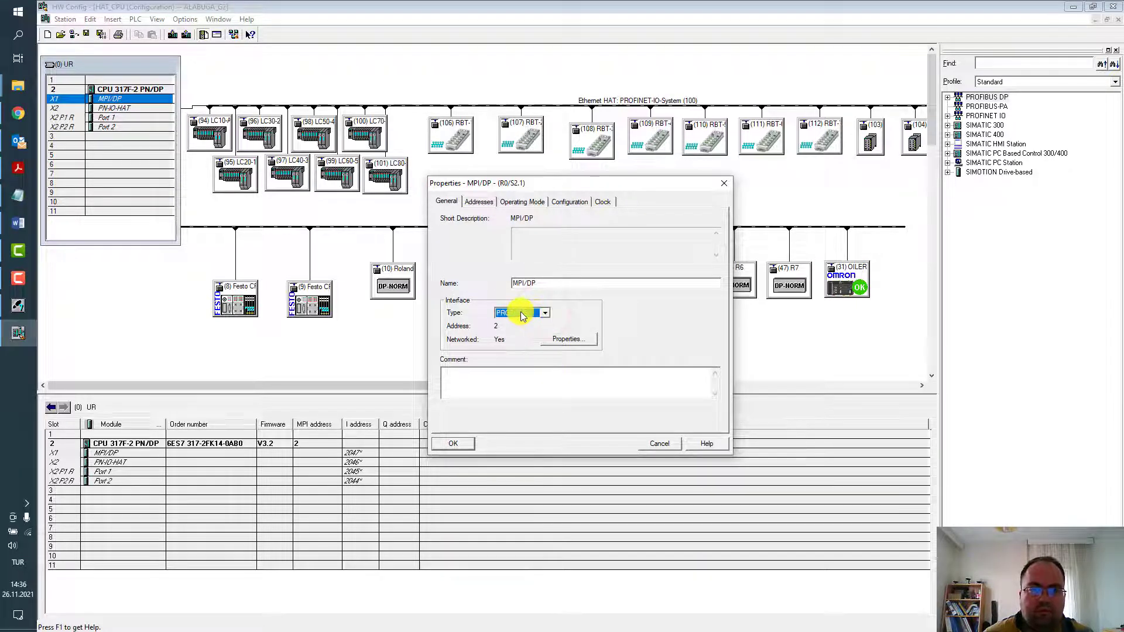
click(534, 315)
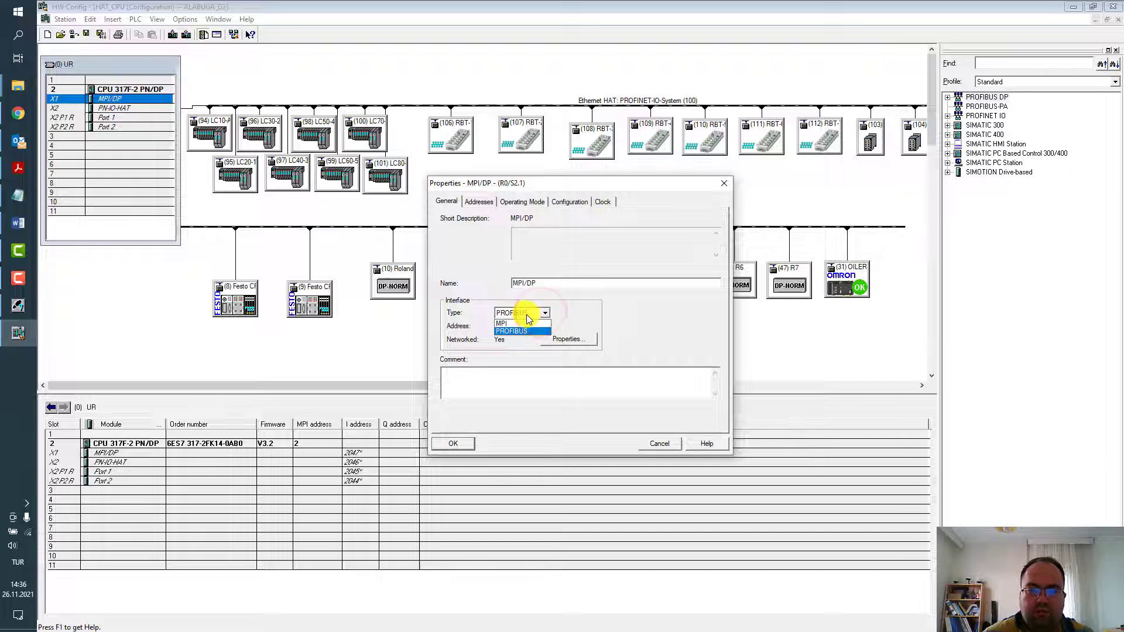
click(537, 313)
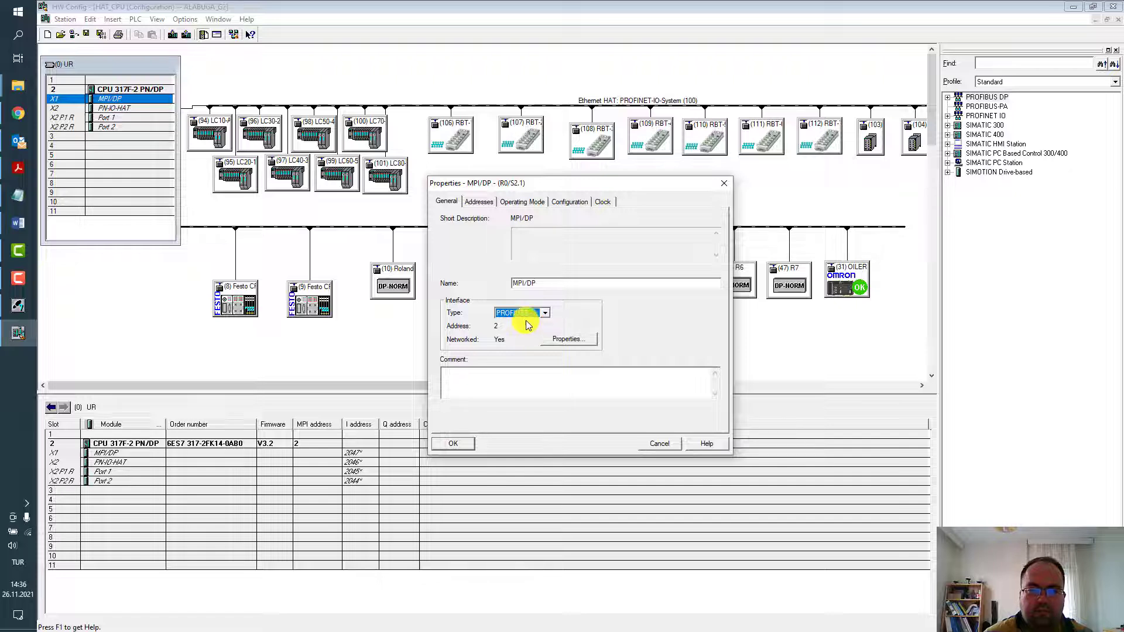
Step: Review the MPI/DP interface's addresses, operating mode and configuration settings, and return to its general properties
click(483, 203)
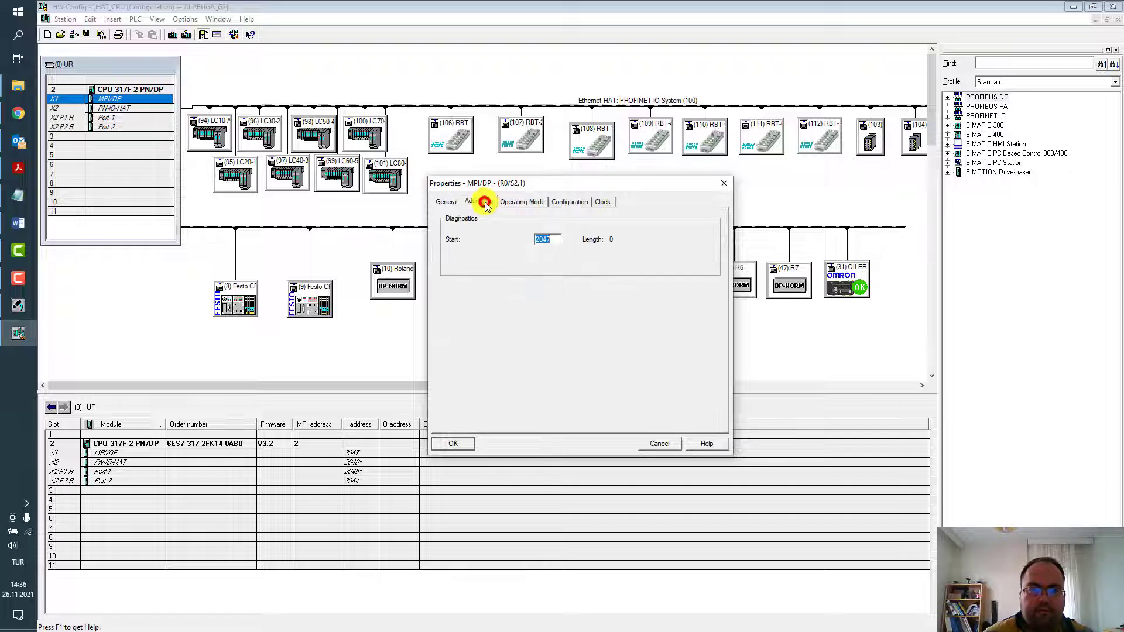
click(539, 202)
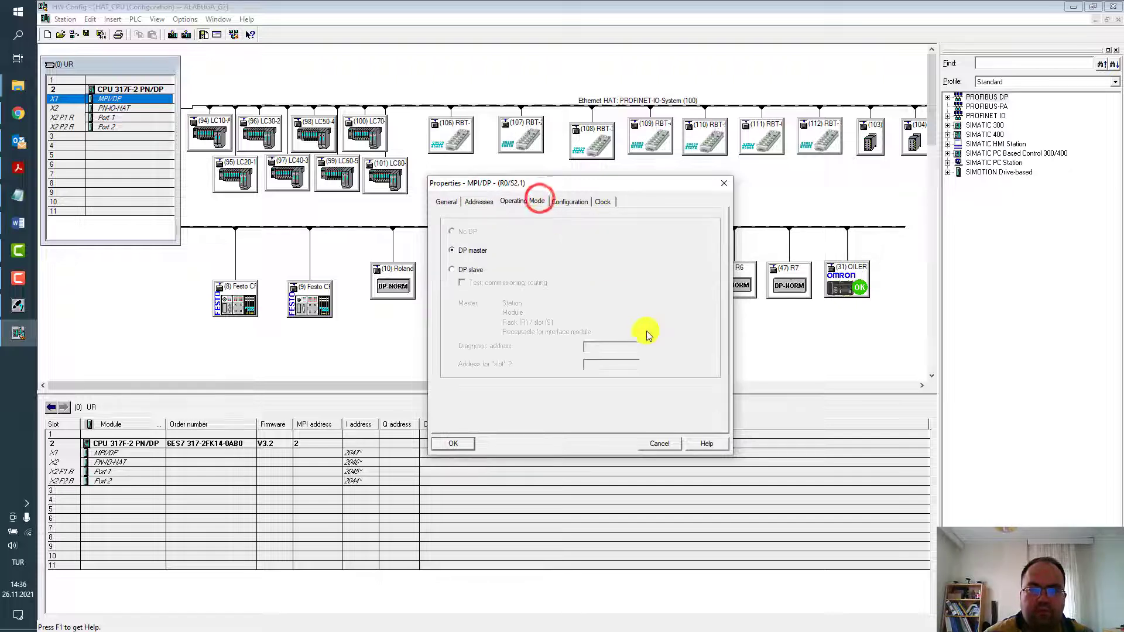
click(564, 202)
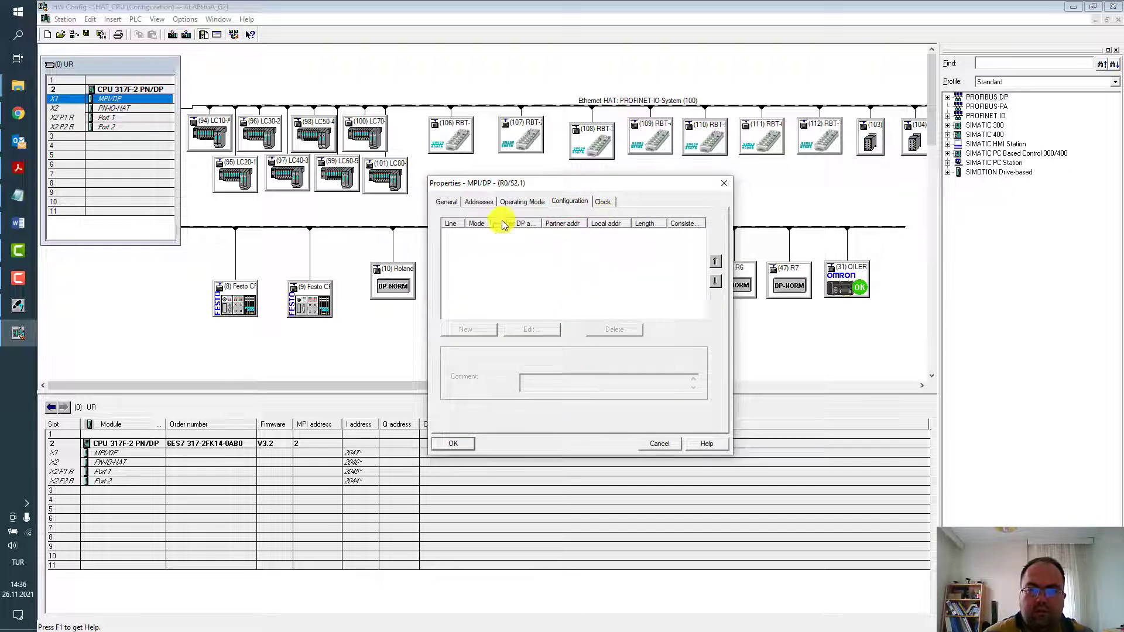
click(448, 202)
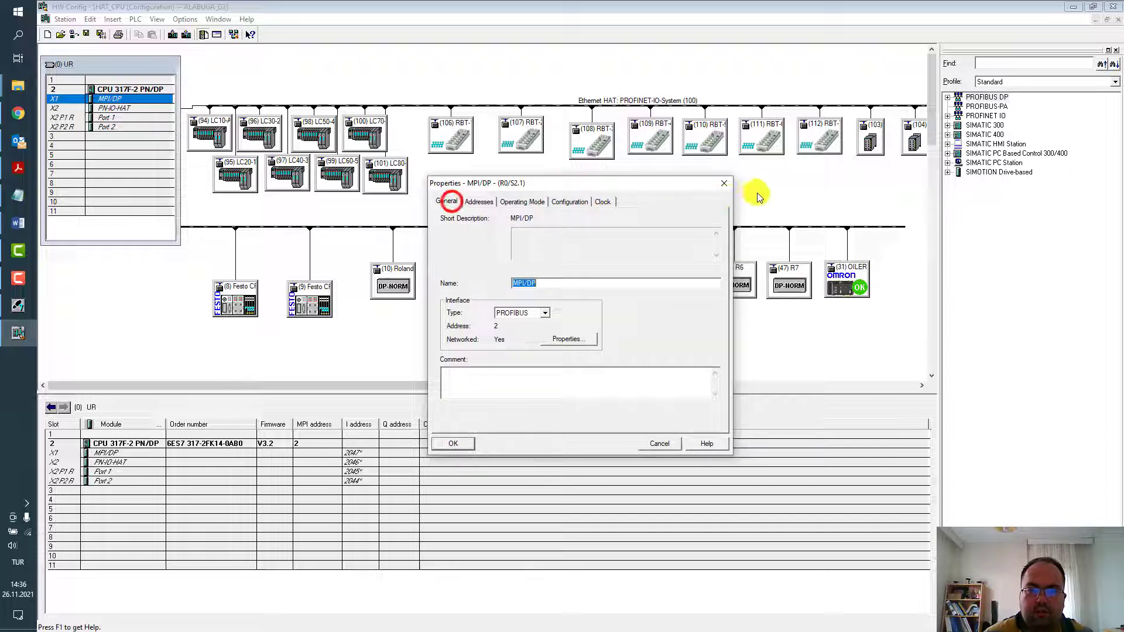
Step: Inspect the PROFIBUS_HAT subnet's network settings, including the bus cycle time and cable options, and close all MPI/DP property dialogs without changes
click(572, 339)
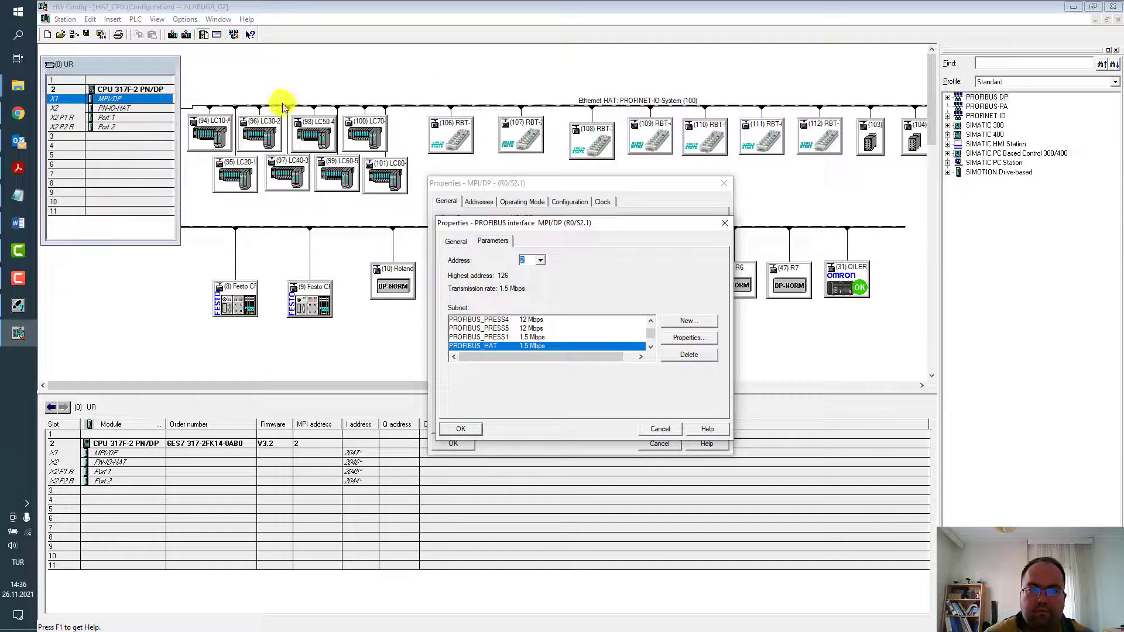
click(691, 337)
click(503, 254)
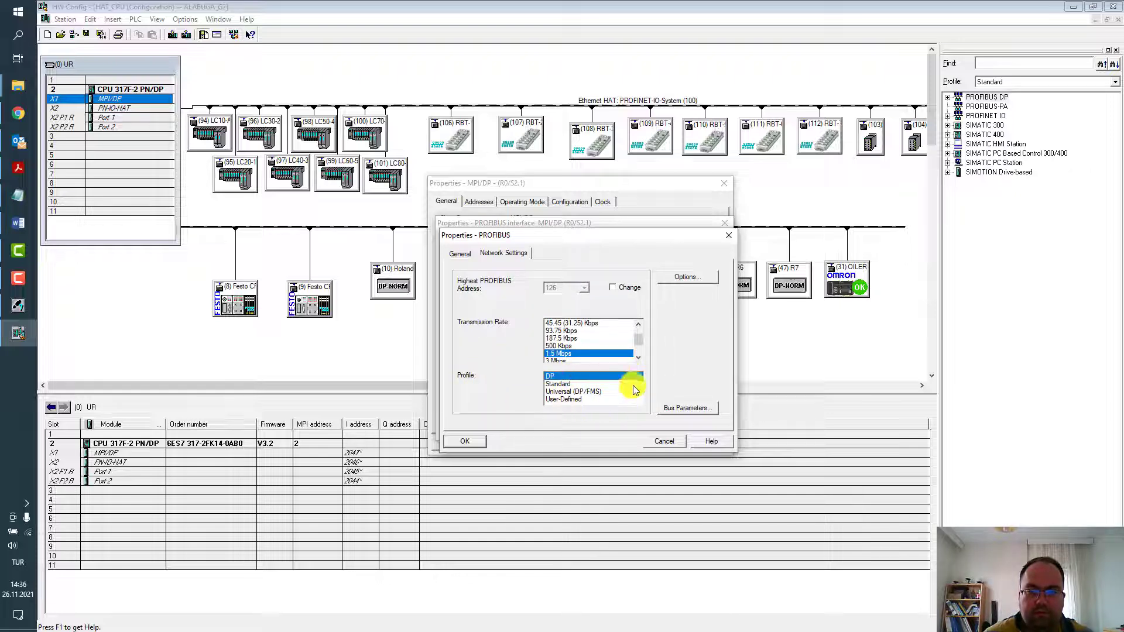
click(696, 278)
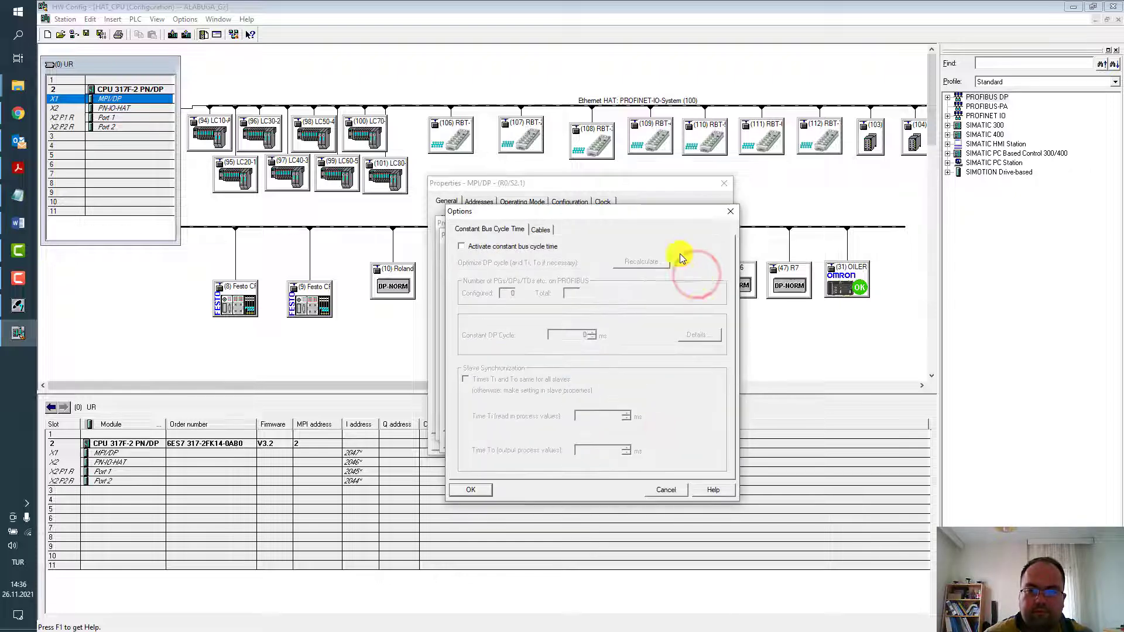
click(541, 232)
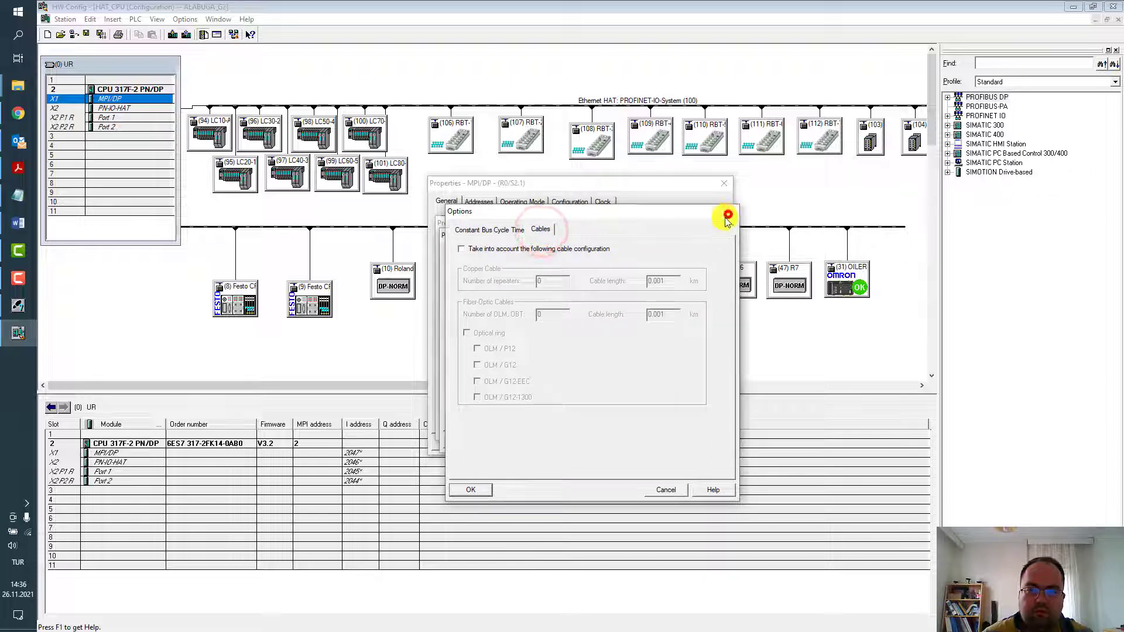
click(729, 212)
click(731, 235)
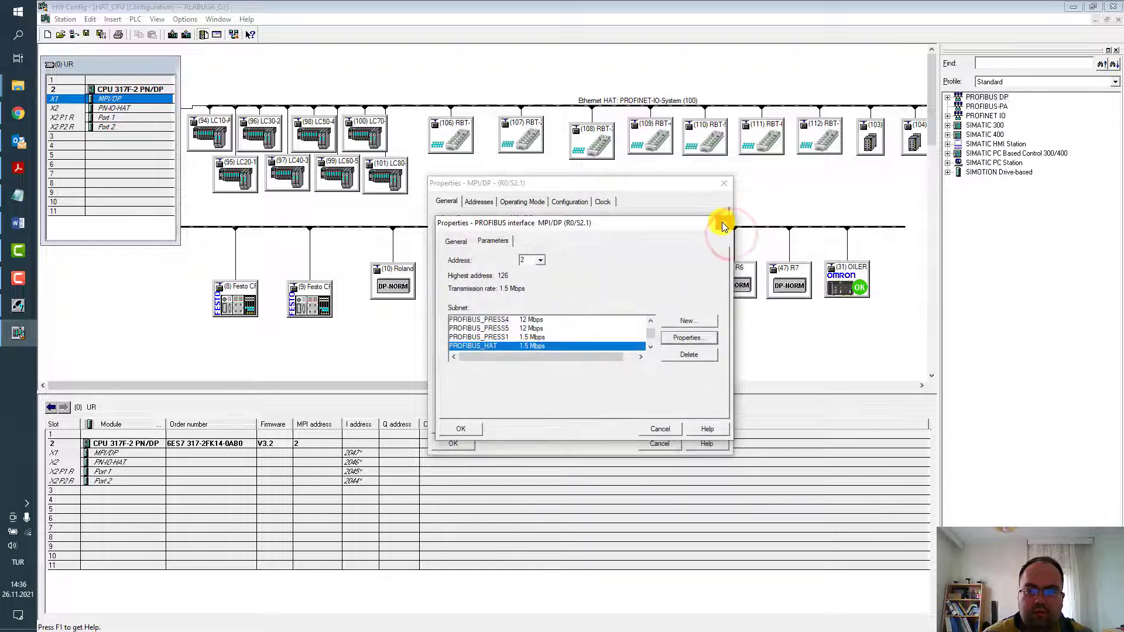
click(723, 222)
click(725, 187)
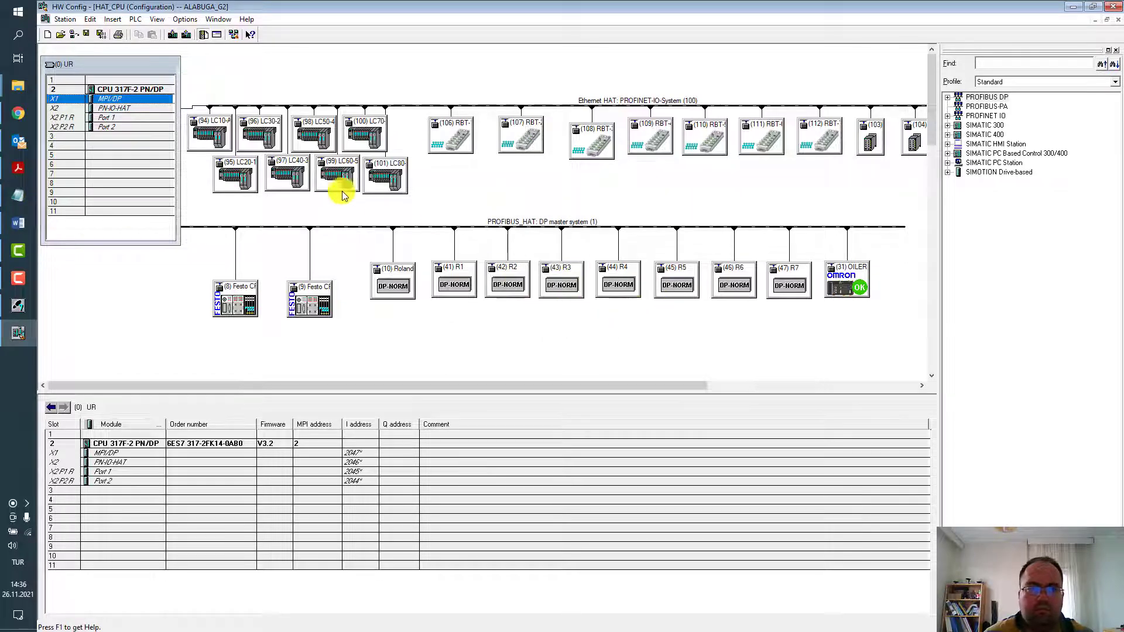
Step: Inspect the PN-IO-HAT interface's Ethernet parameters, PROFINET and keepalive settings, and close its properties
double_click(148, 107)
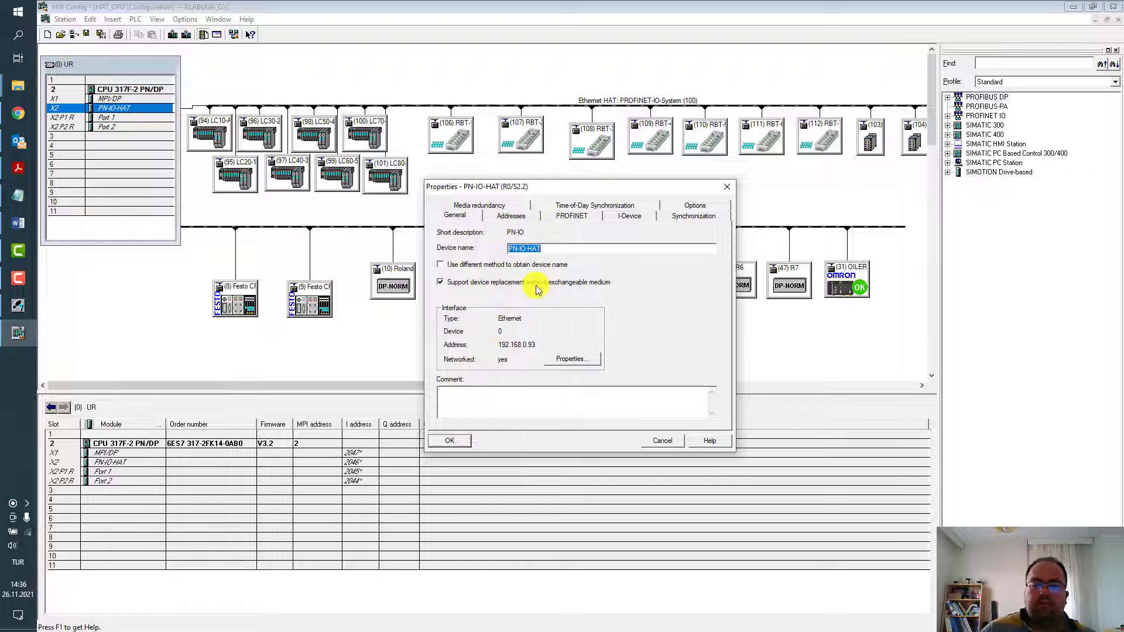
click(589, 360)
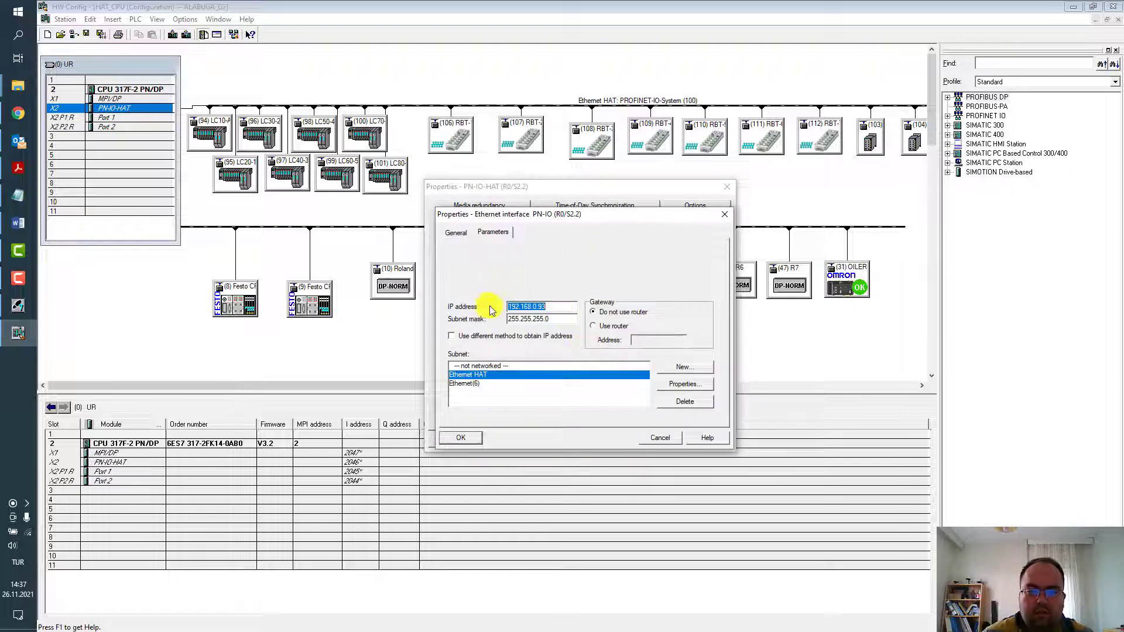
click(665, 438)
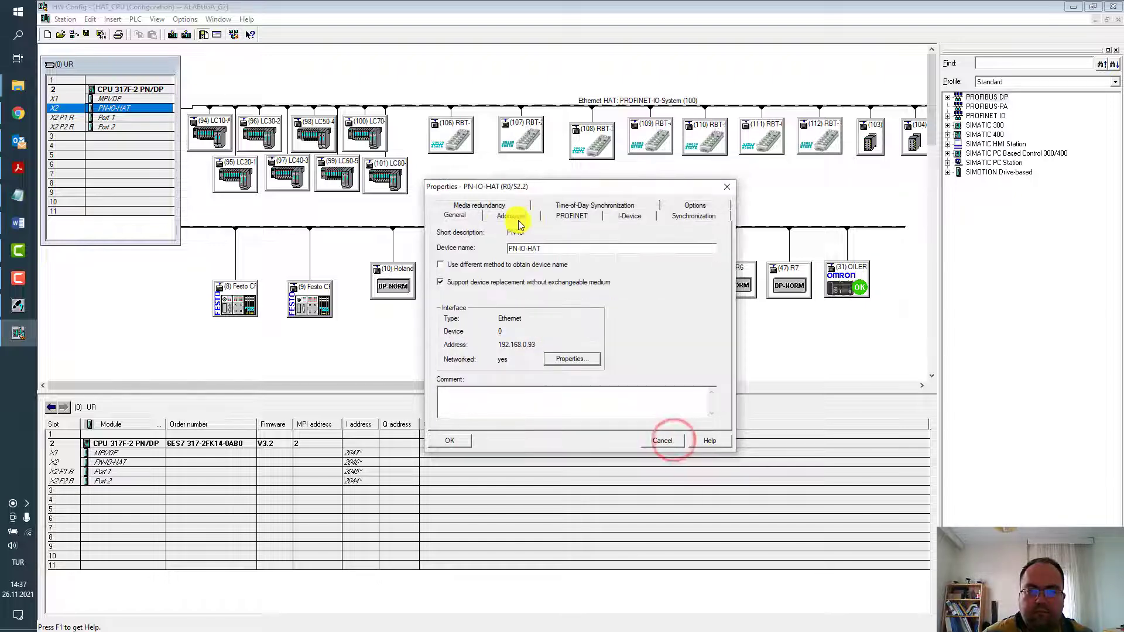
click(571, 216)
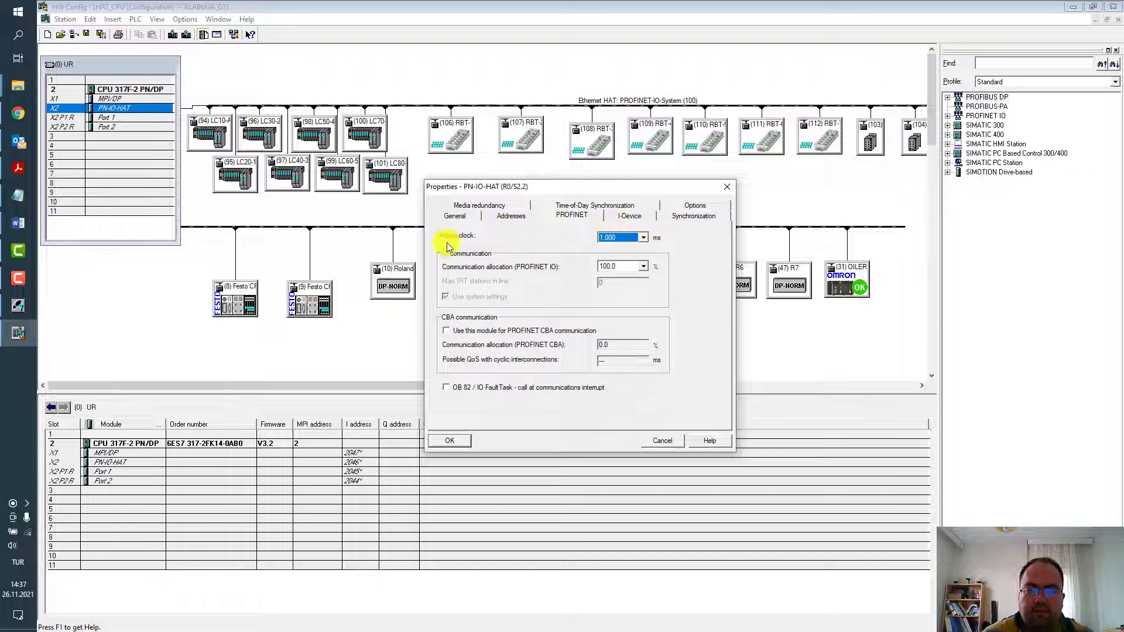
click(689, 218)
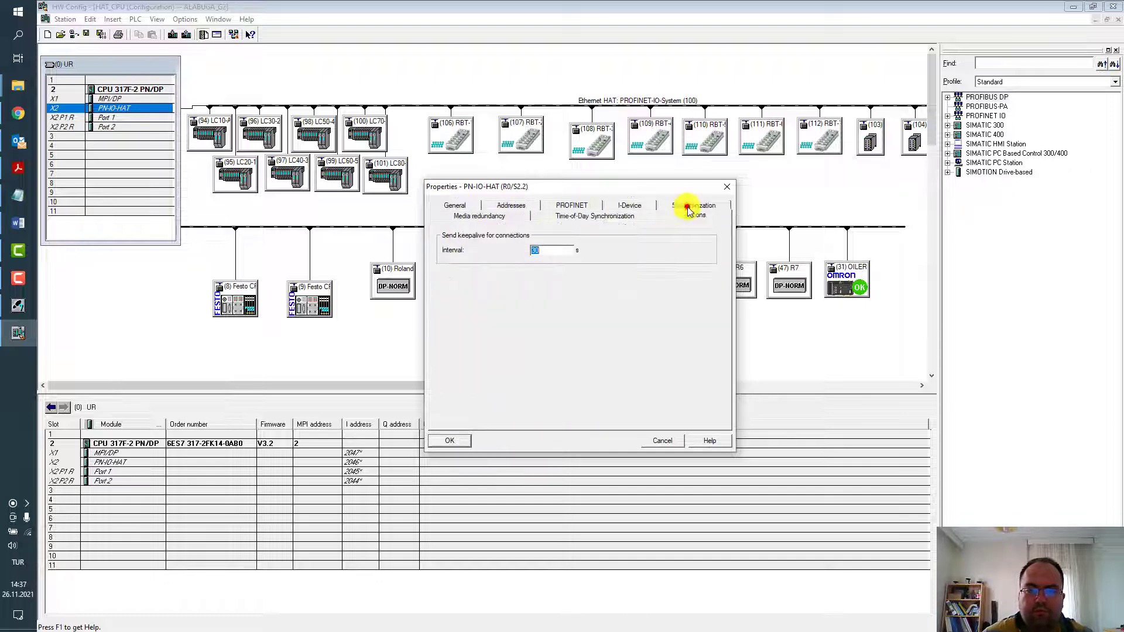
click(512, 214)
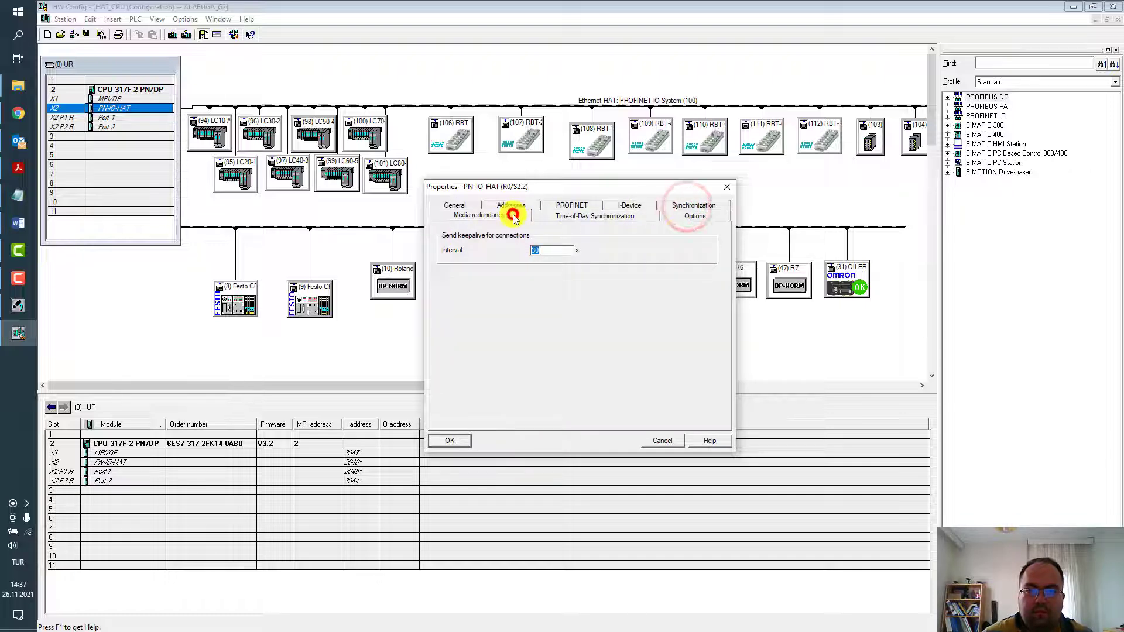
click(727, 186)
Step: View the general and address properties of Port 1 on PN-IO-HAT and close them
double_click(129, 119)
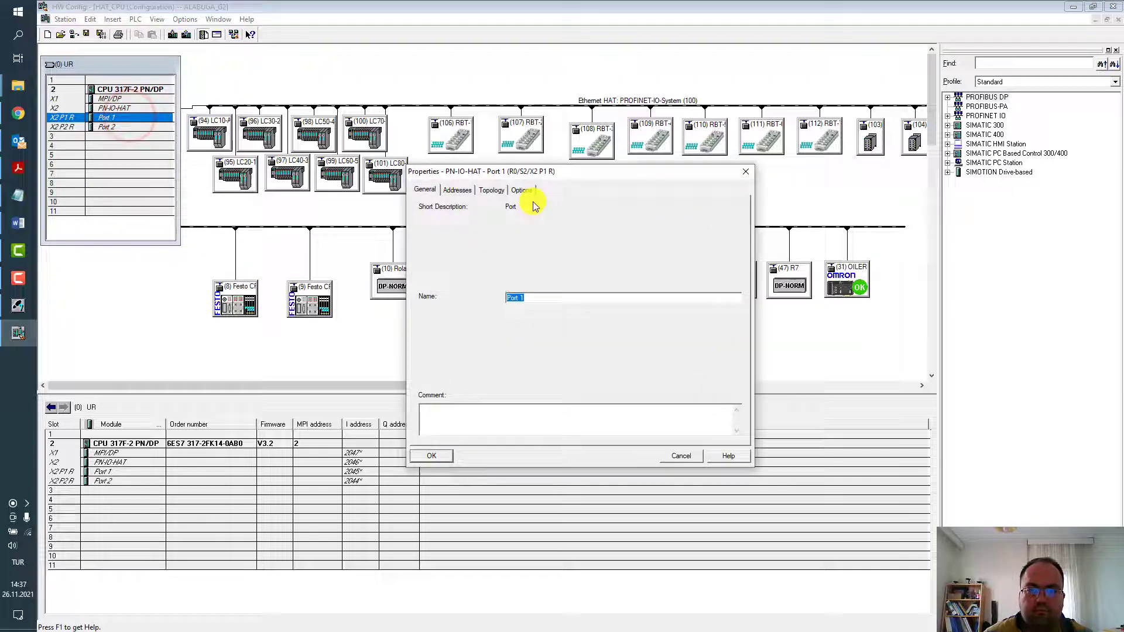
click(454, 189)
click(739, 176)
click(149, 329)
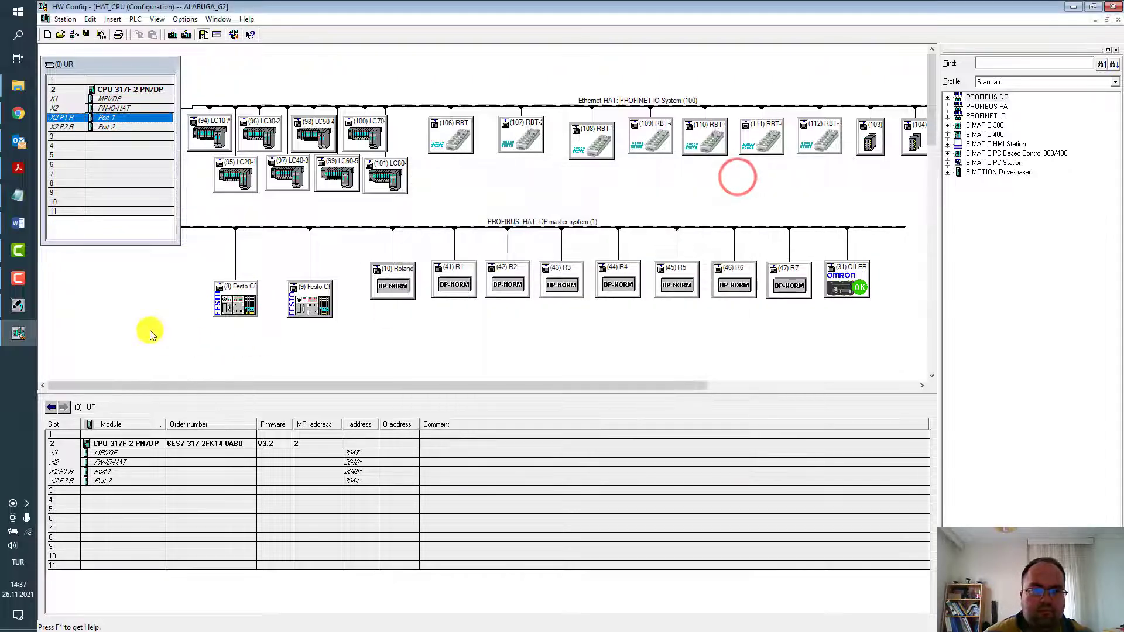
Step: Point out empty slots 3 and 6 of the UR rack and select the CPU in slot 2
click(106, 137)
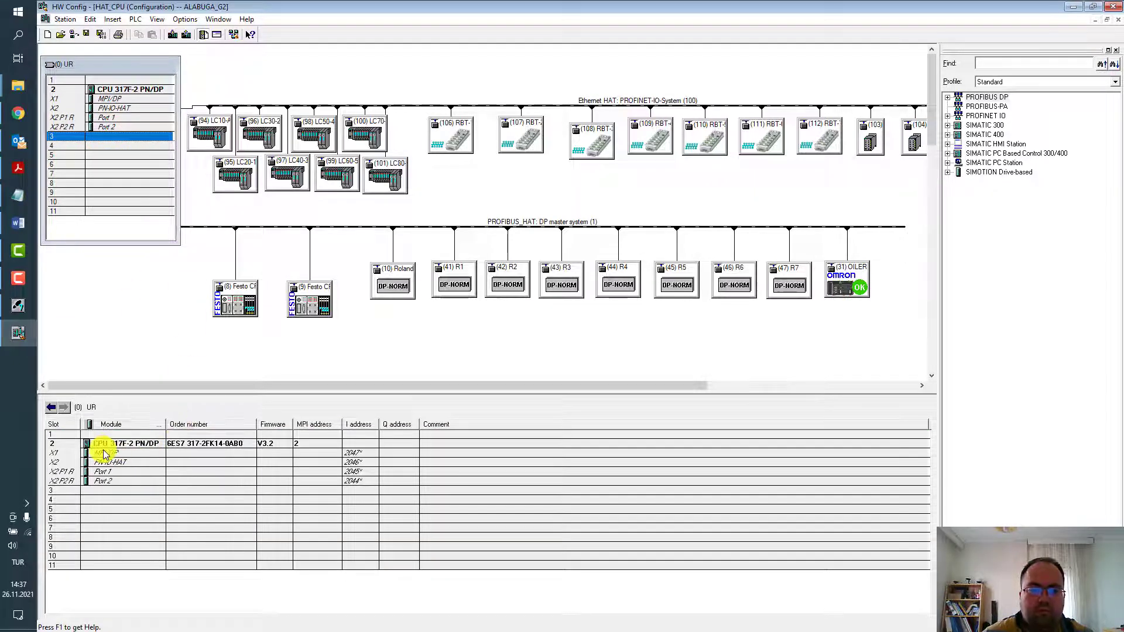
click(138, 164)
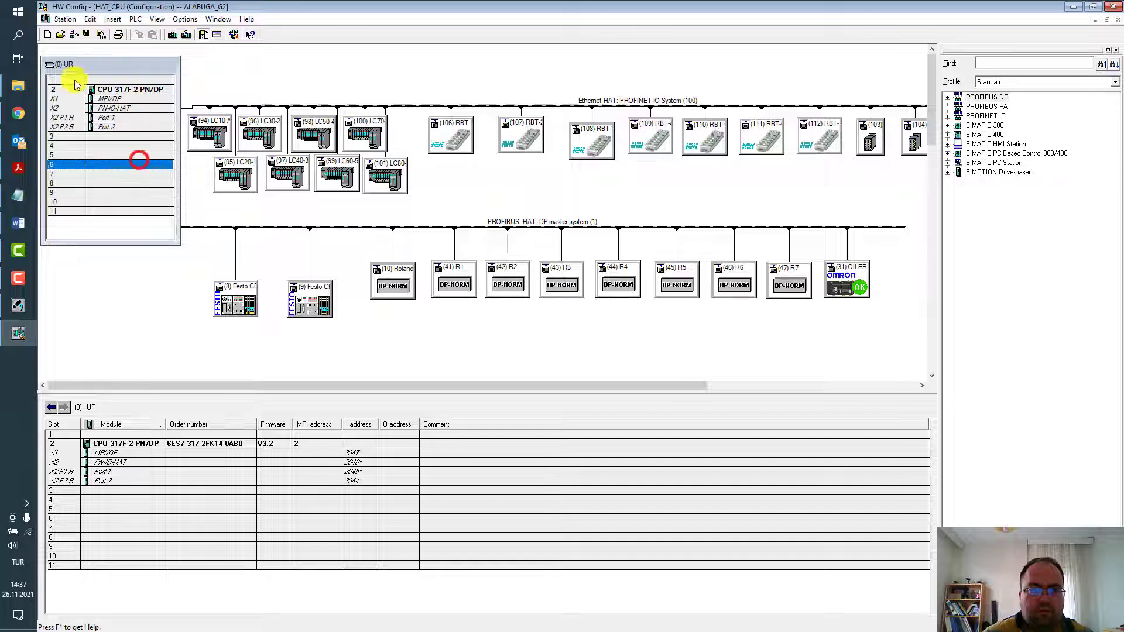
click(125, 90)
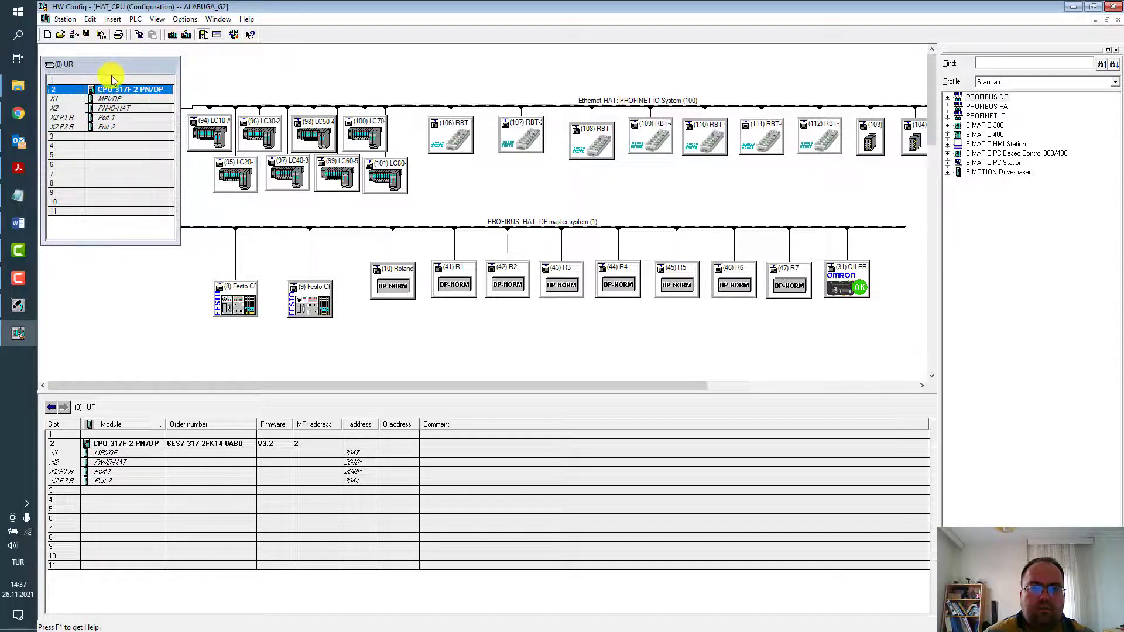
Step: Show the station overview of HAT_CPU and list the devices of the Ethernet HAT PROFINET IO system
click(571, 193)
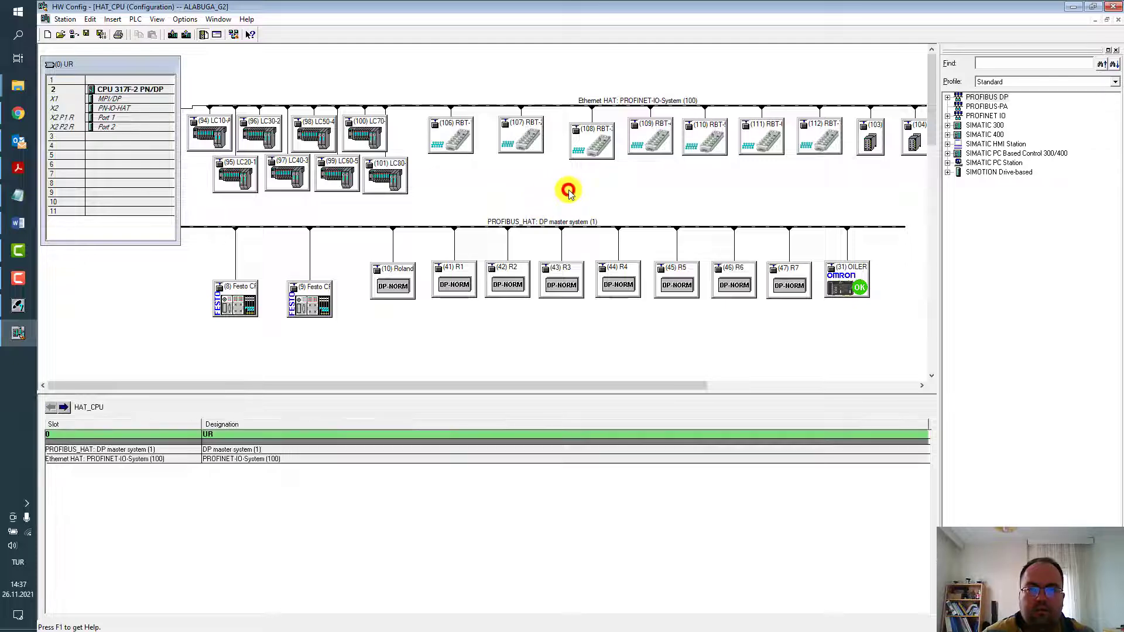
click(652, 105)
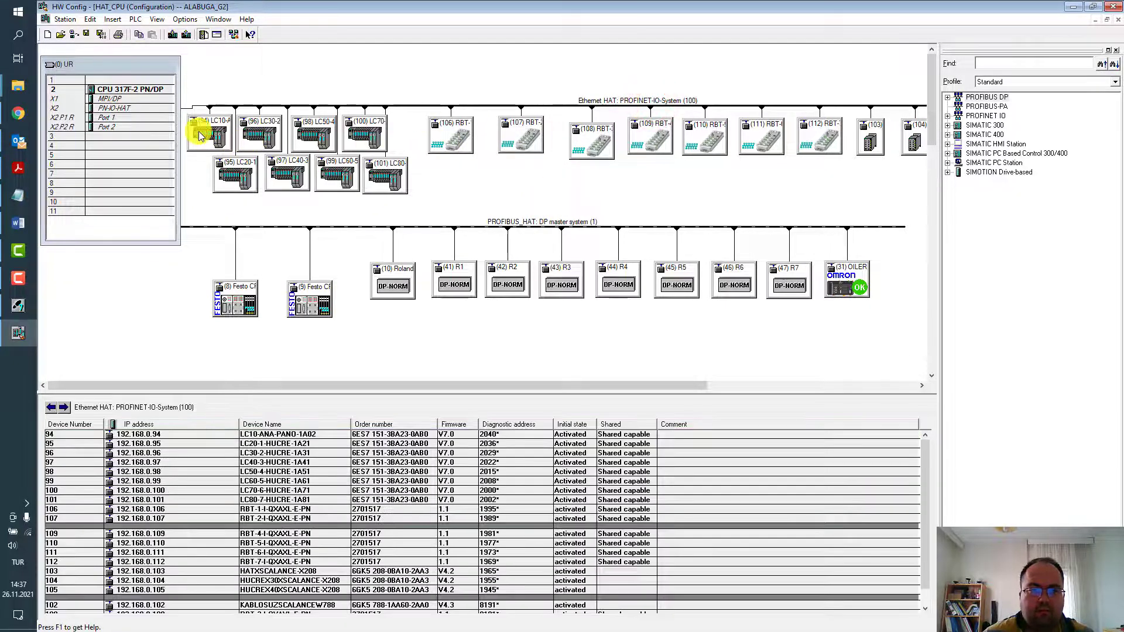
drag(486, 384, 396, 374)
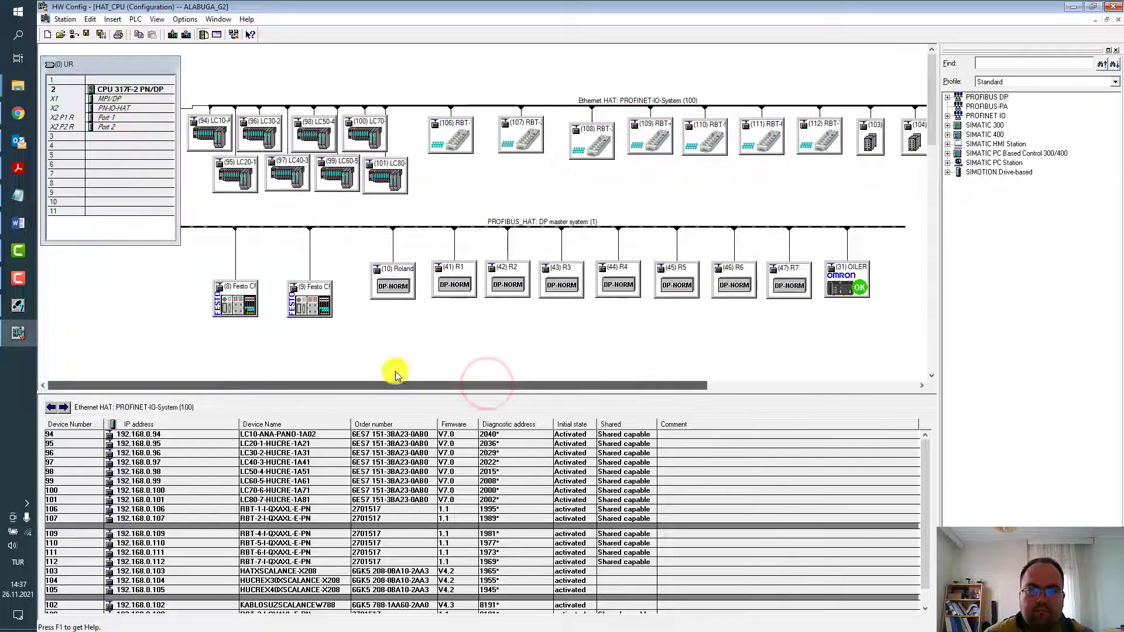
Step: Display the modules of device 94, LC10-ANA-PANO-1A02, and view the device's general properties
click(209, 134)
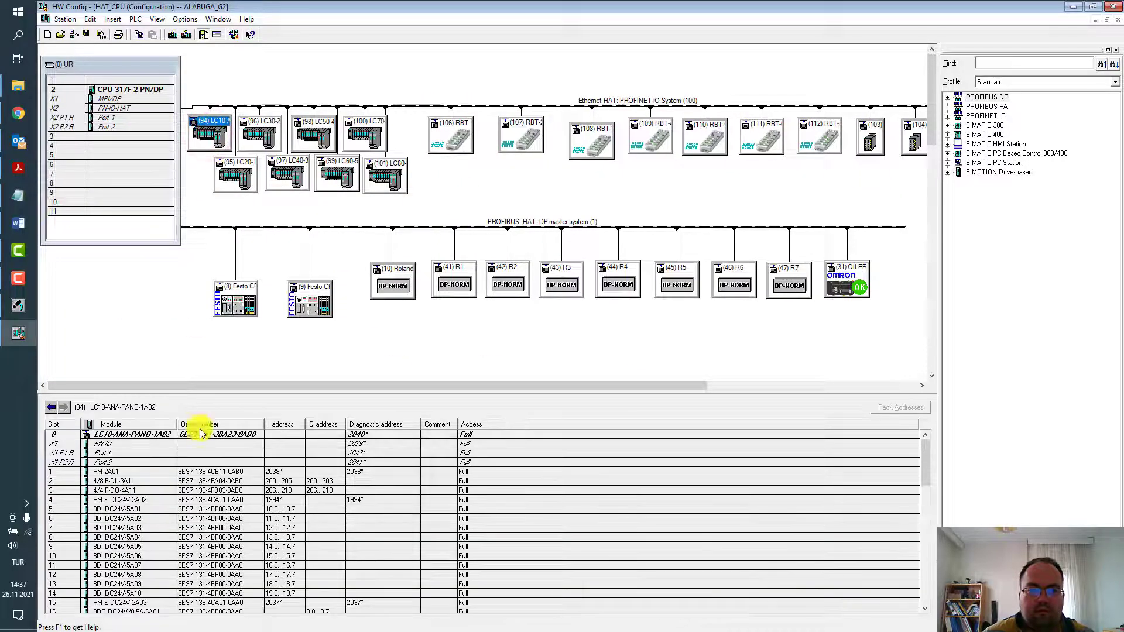
double_click(210, 132)
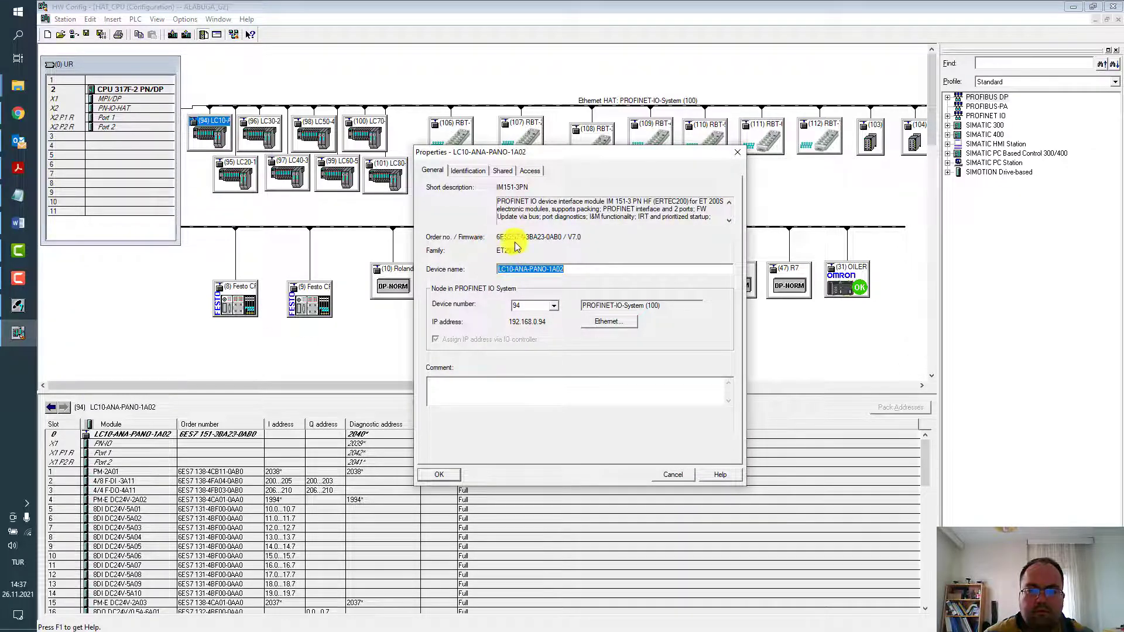
click(494, 254)
click(492, 256)
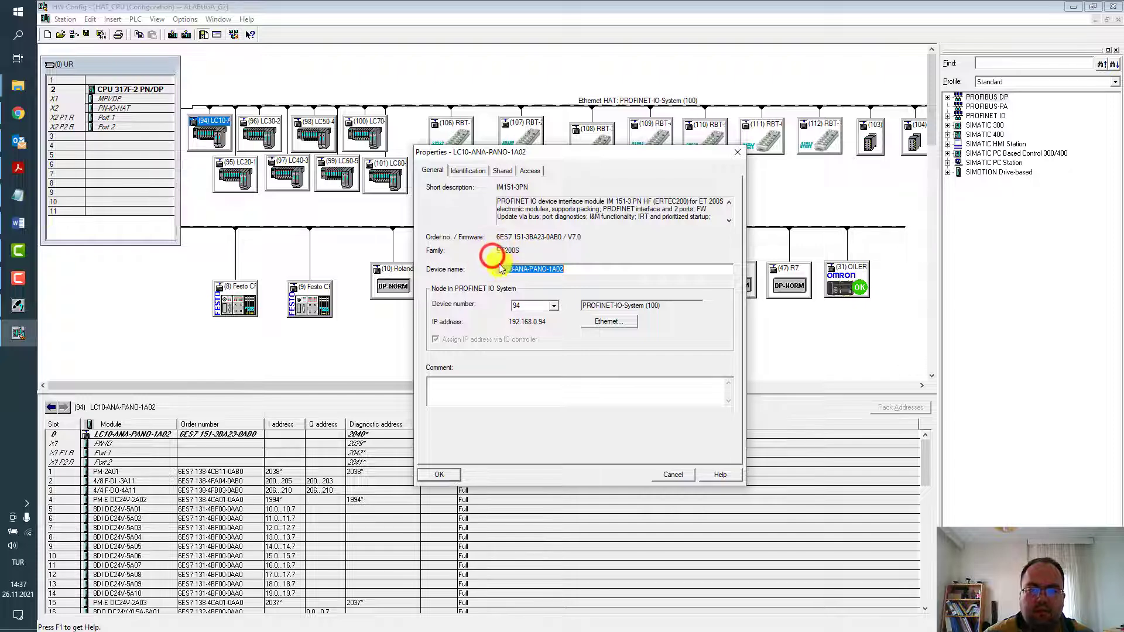
click(733, 155)
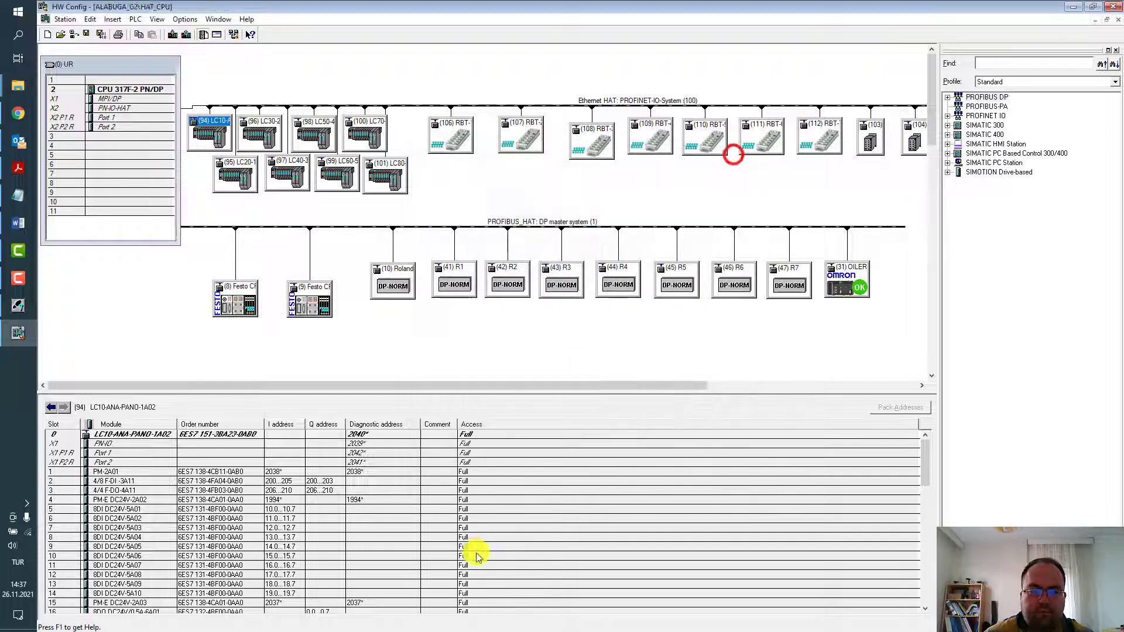
Step: Examine the modules of LC10-ANA-PANO-1A02, including 4/8 F-DI -3A11 in slot 2 and 8DI DC24V-5A01 in slot 5
click(153, 480)
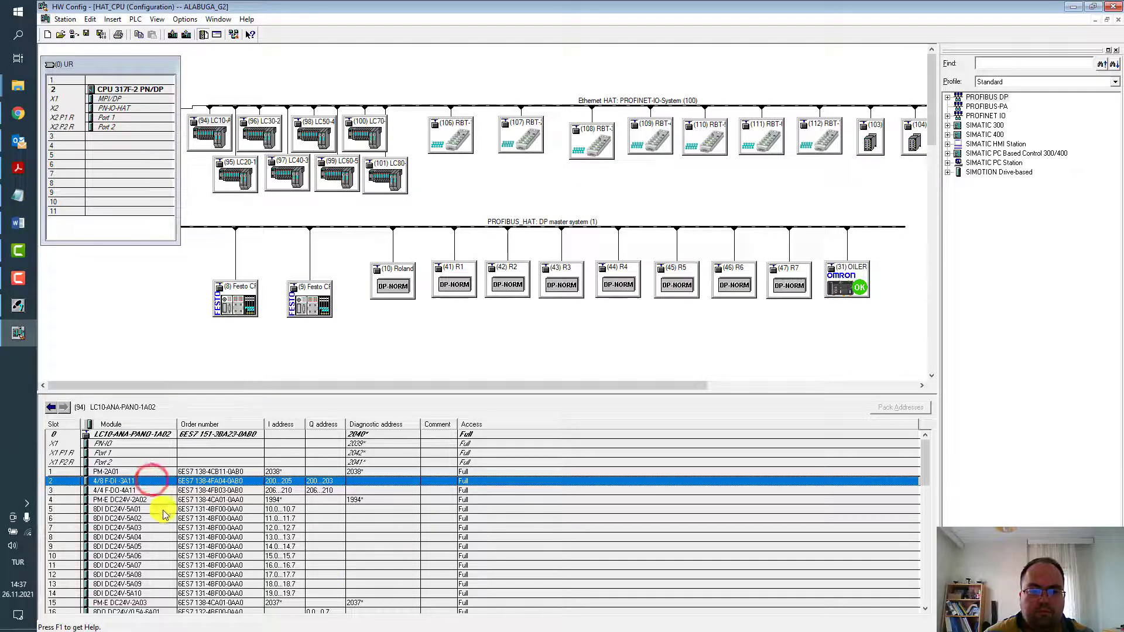
click(149, 508)
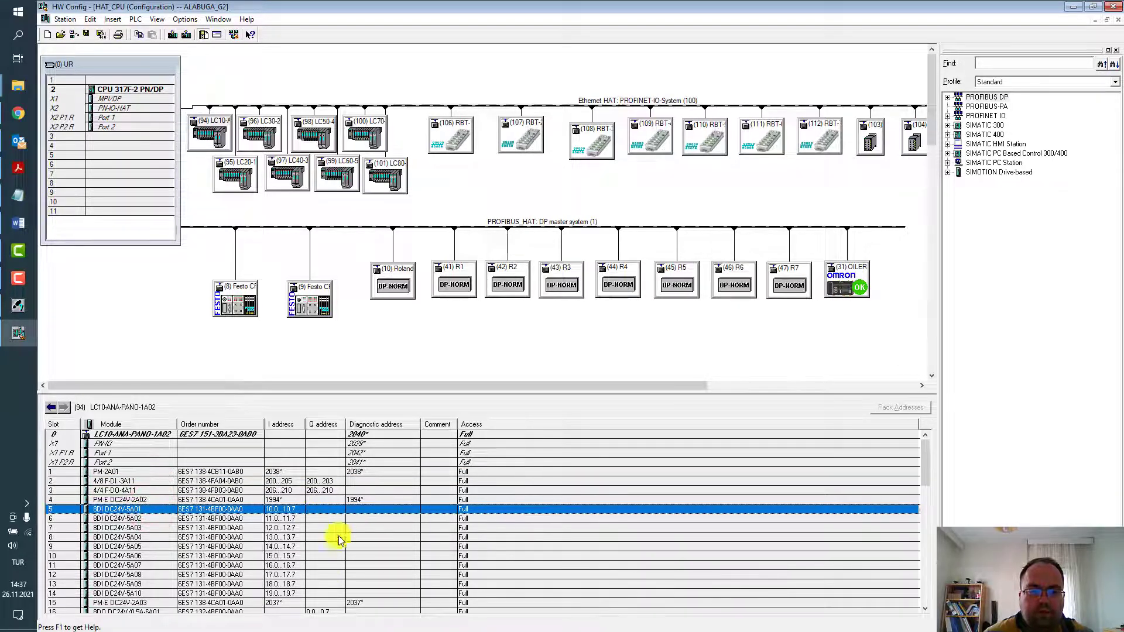
scroll(299, 550, down, 1)
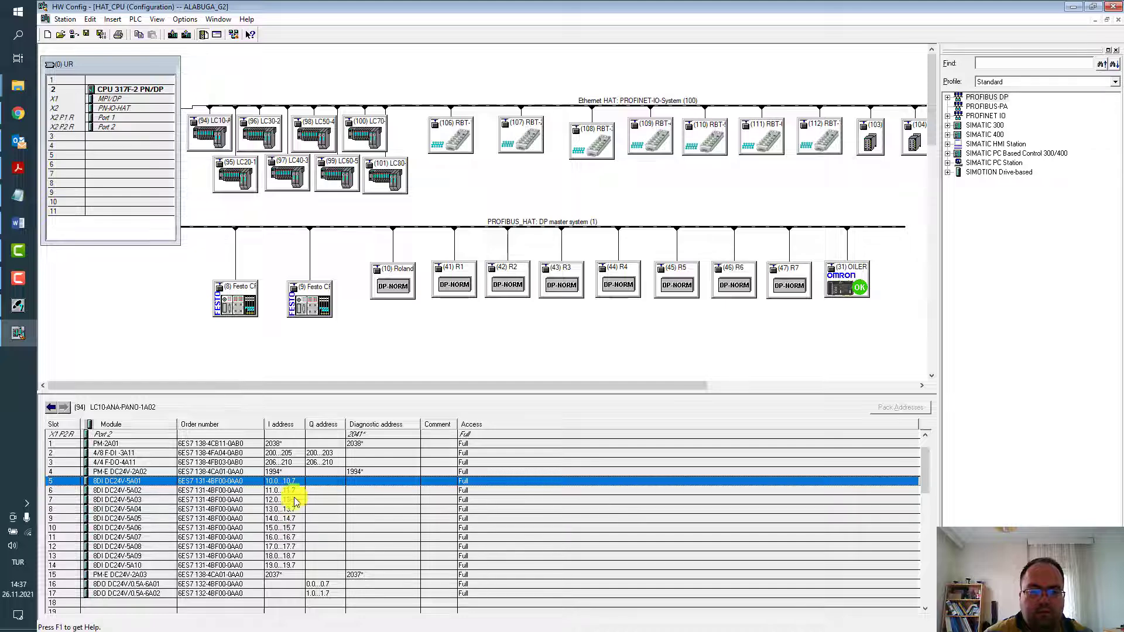
Step: Examine the 8DI DC24V input modules of LC10-ANA-PANO-1A02 down to 8DI DC24V-5A10 in slot 14
click(294, 489)
click(293, 565)
scroll(336, 527, up, 1)
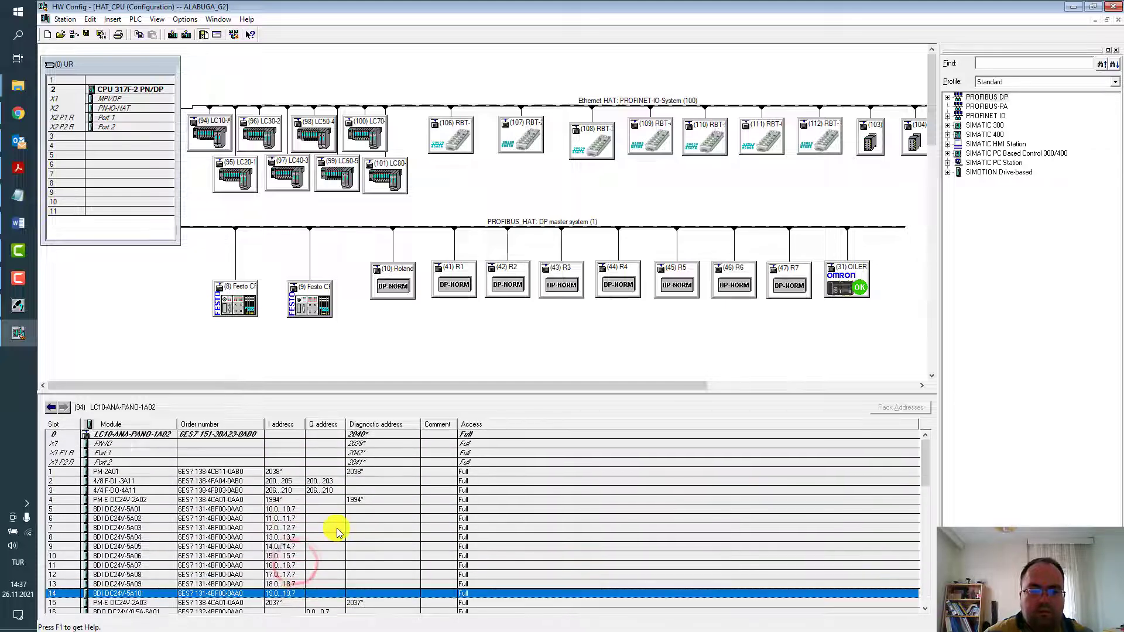
Step: Display the modules of device 95, LC20-1-HUCRE-1A21, and view its general properties, including device name and IP address
click(237, 172)
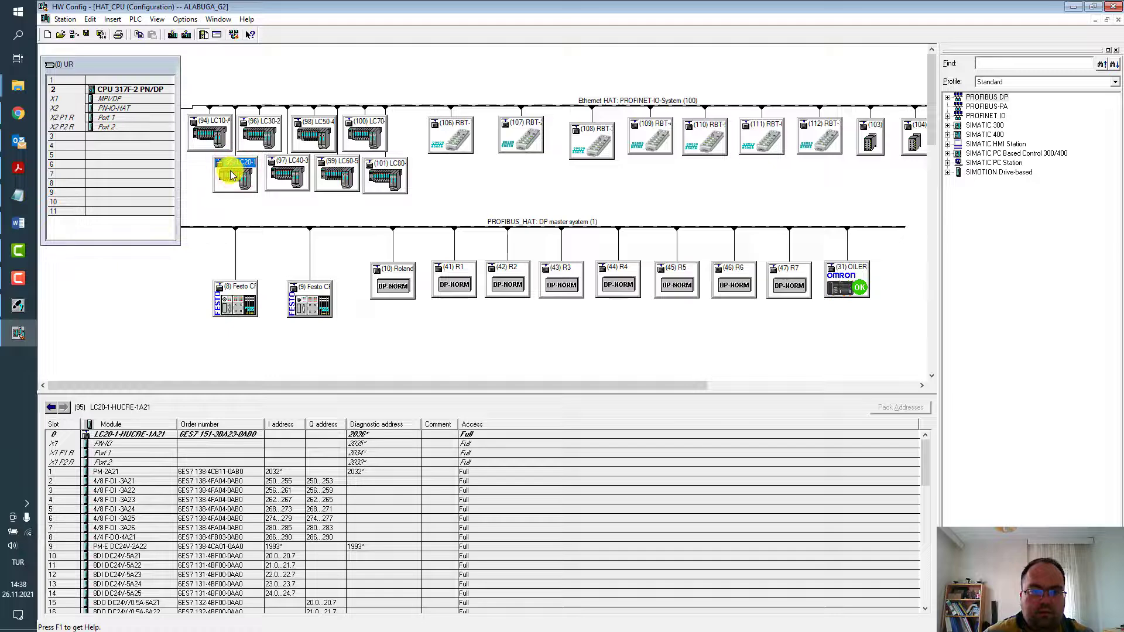
double_click(230, 172)
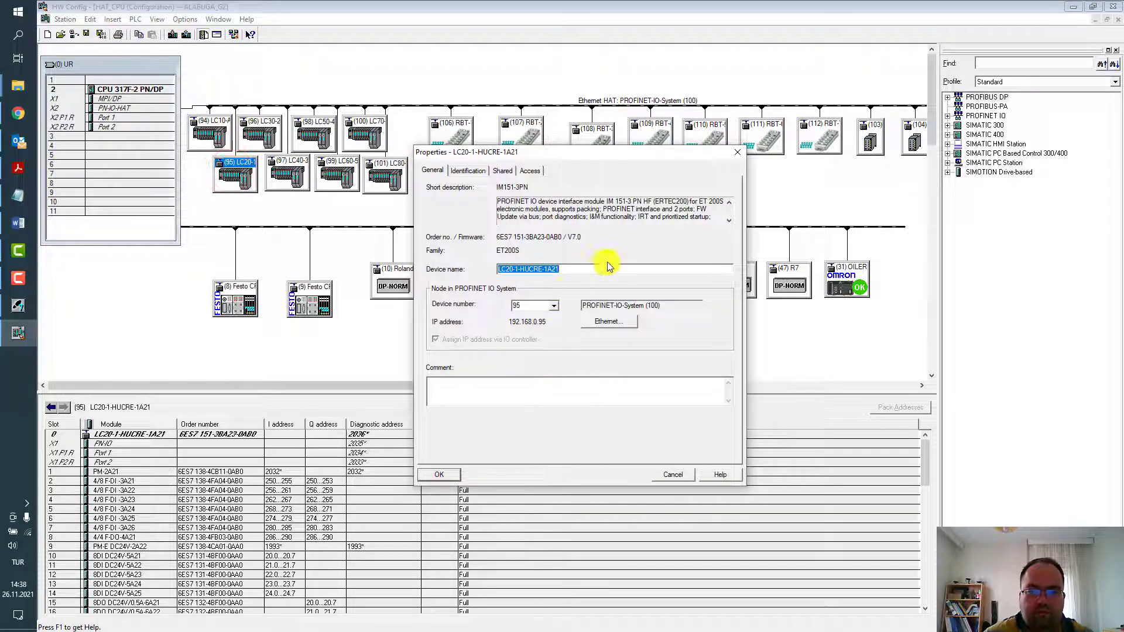
click(612, 269)
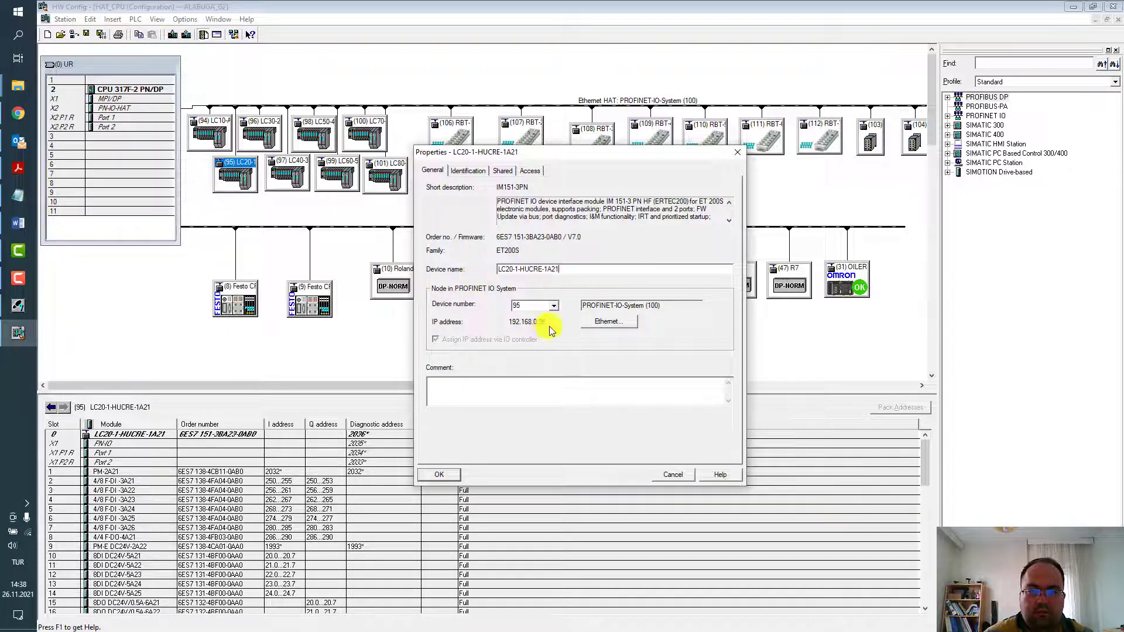
click(737, 152)
Step: Review all property pages of device 106, RBT-1-I-QXAXL-E-PN, and point out its DIO16 module in slot 2
click(458, 146)
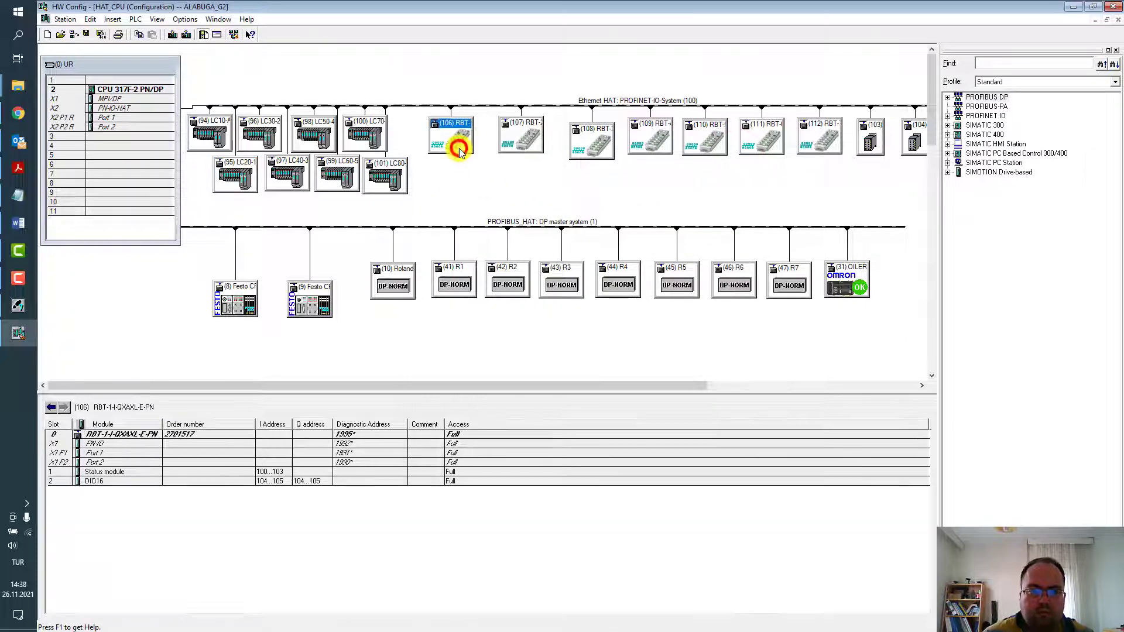
double_click(448, 134)
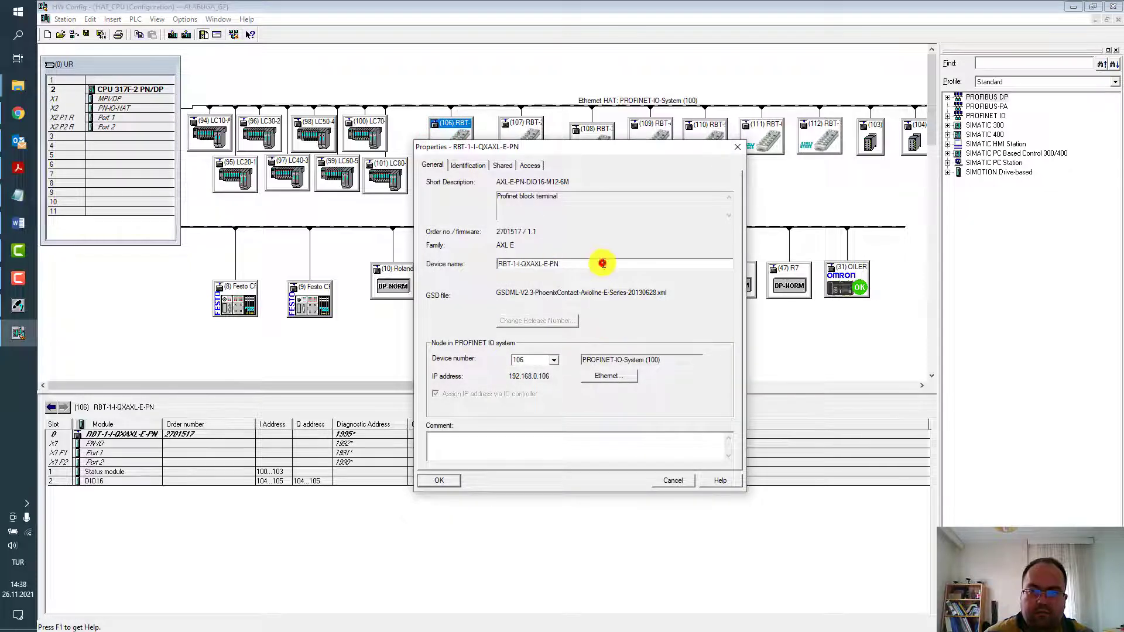
click(603, 264)
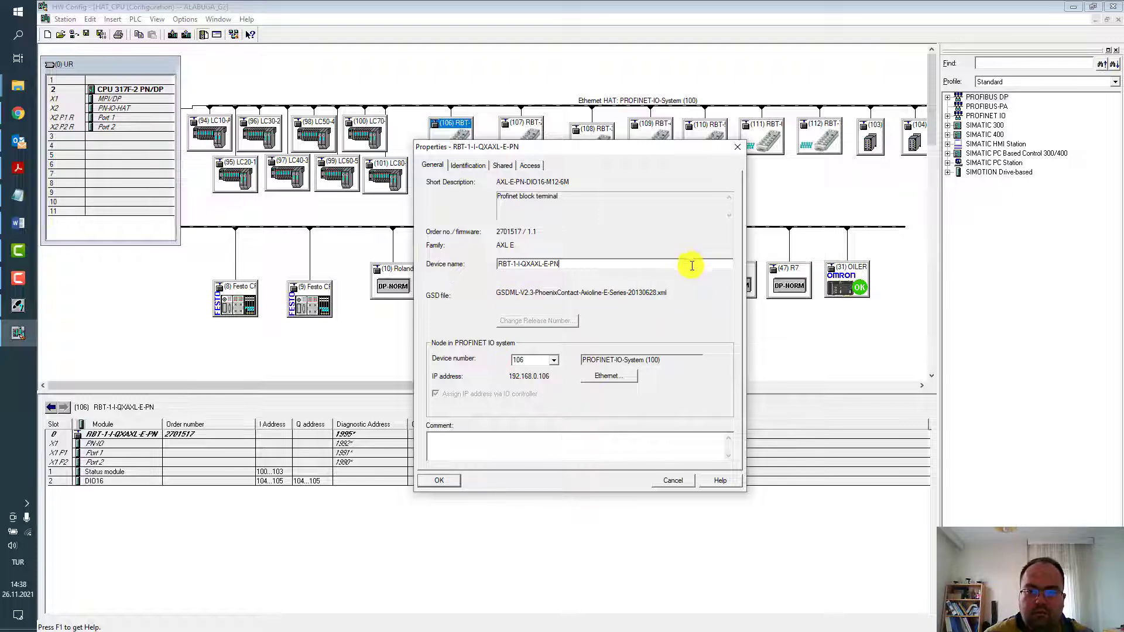
click(467, 165)
click(502, 165)
click(530, 165)
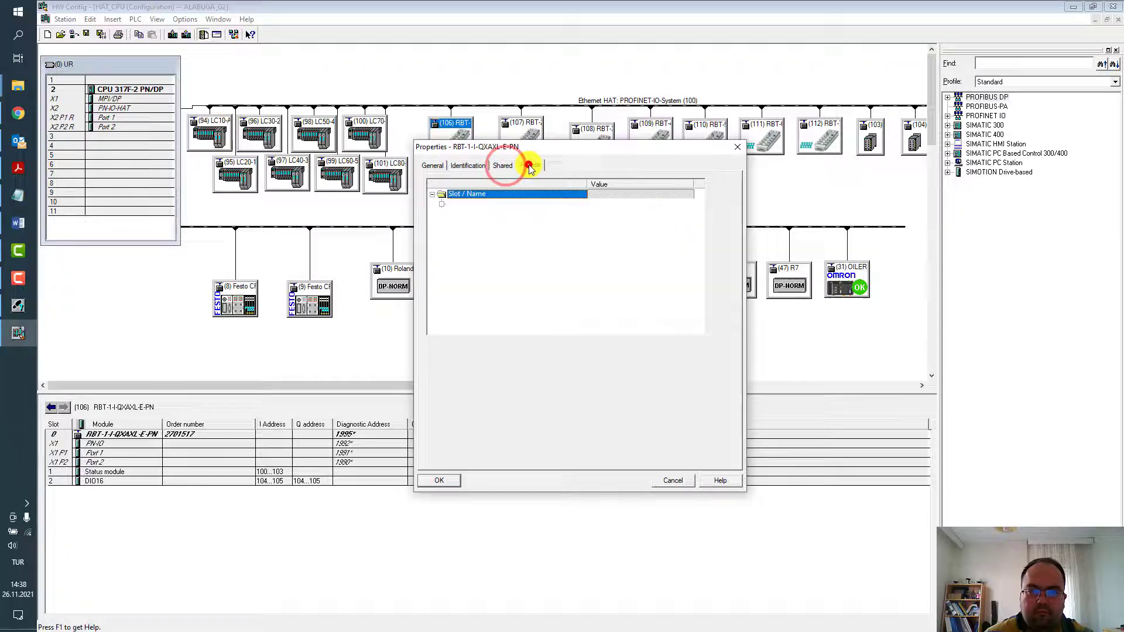
click(435, 165)
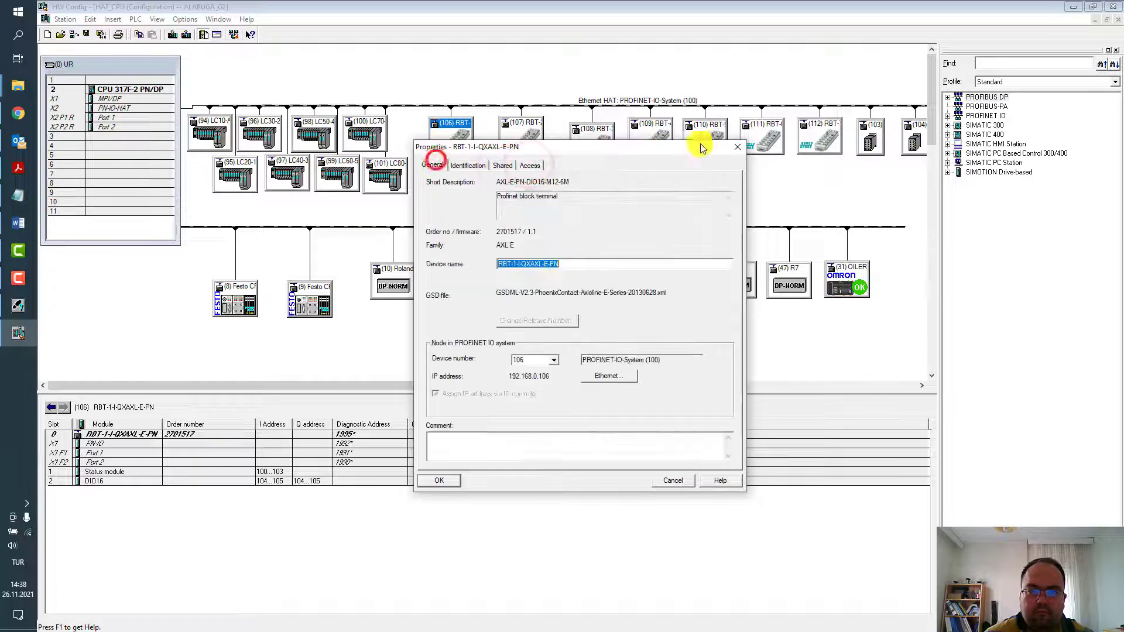
click(736, 150)
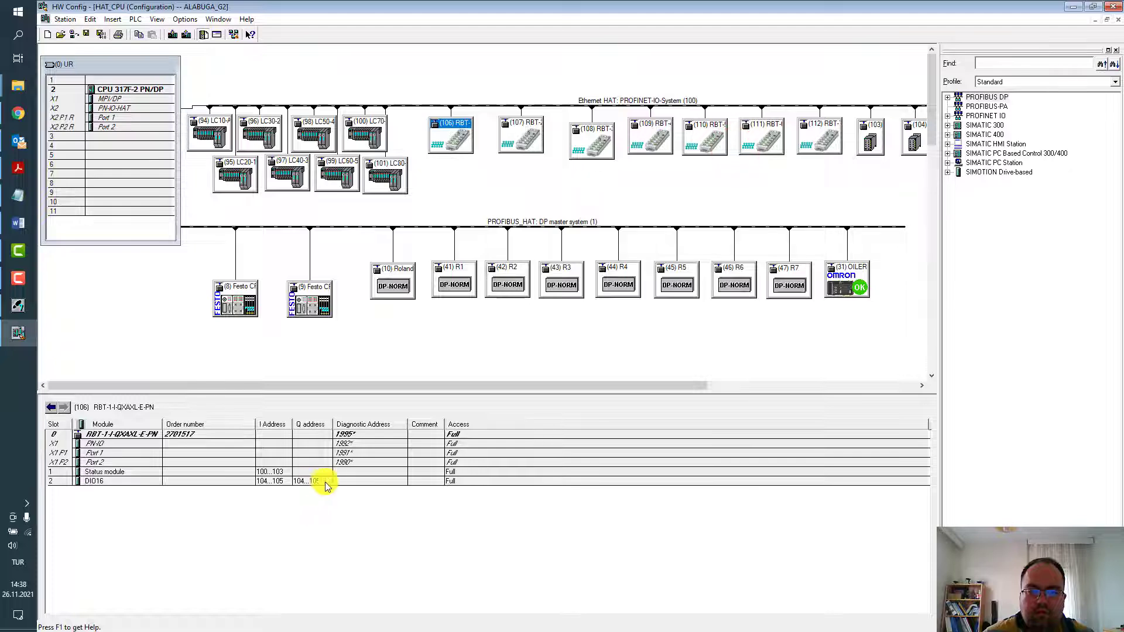
click(387, 482)
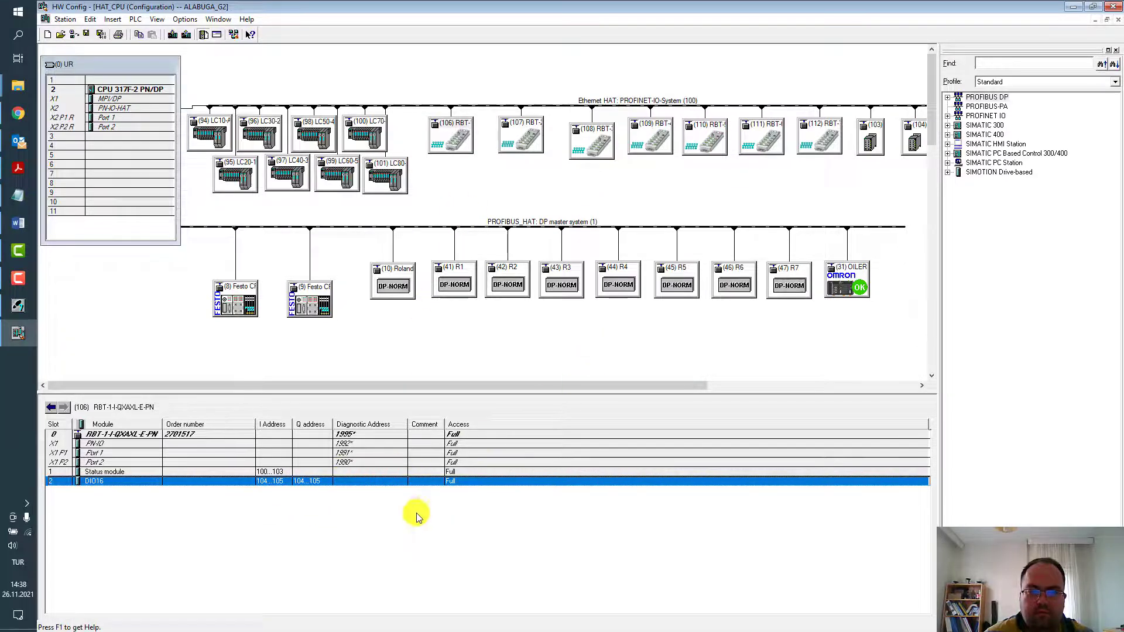
click(579, 351)
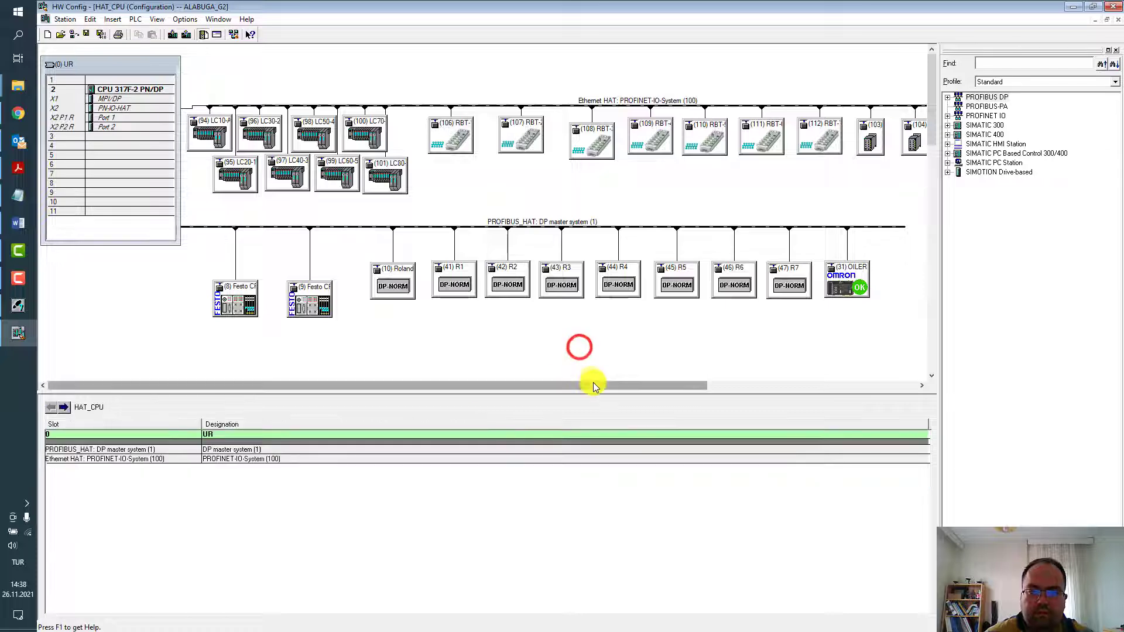
Step: Display the ports of device 103, HATXSCALANCE-X208, and view the switch's general properties
drag(592, 381, 757, 381)
click(657, 149)
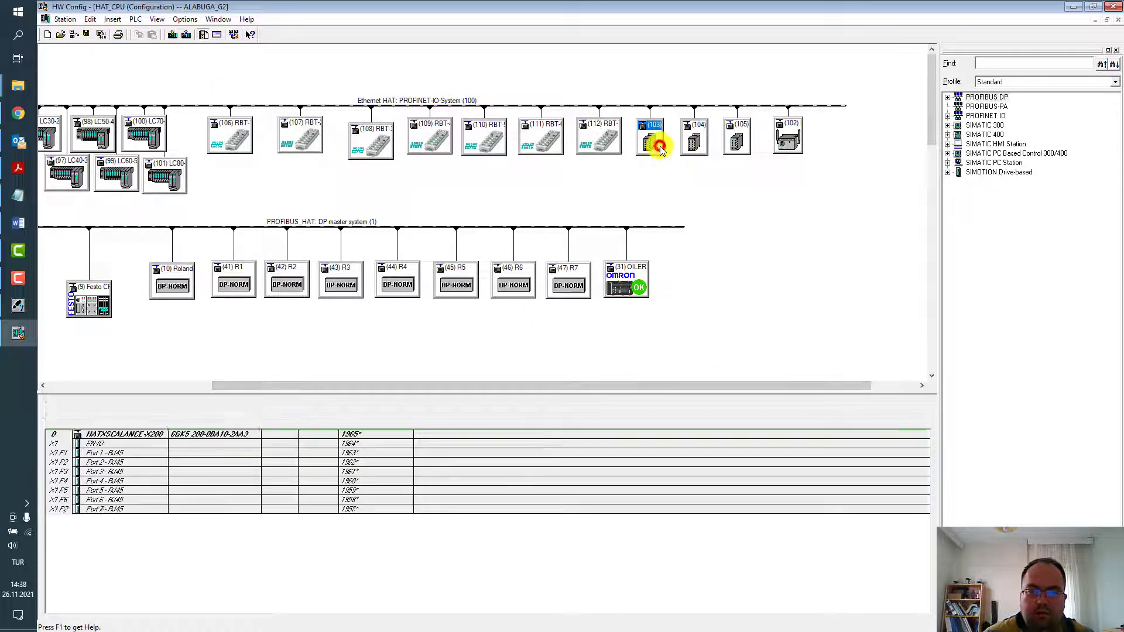
double_click(657, 145)
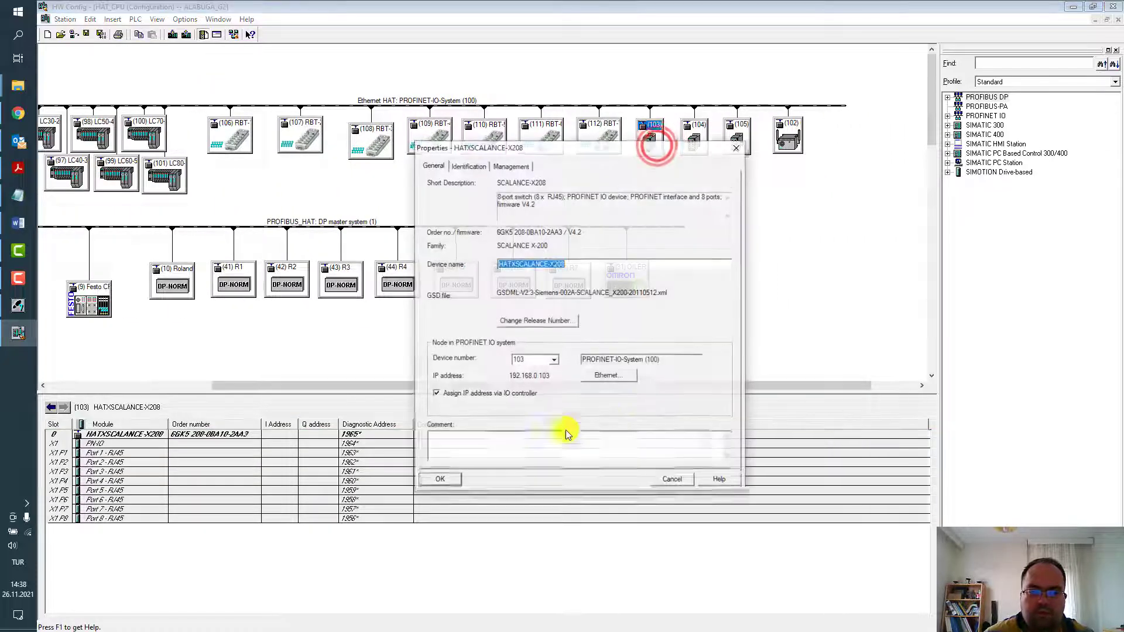
click(627, 262)
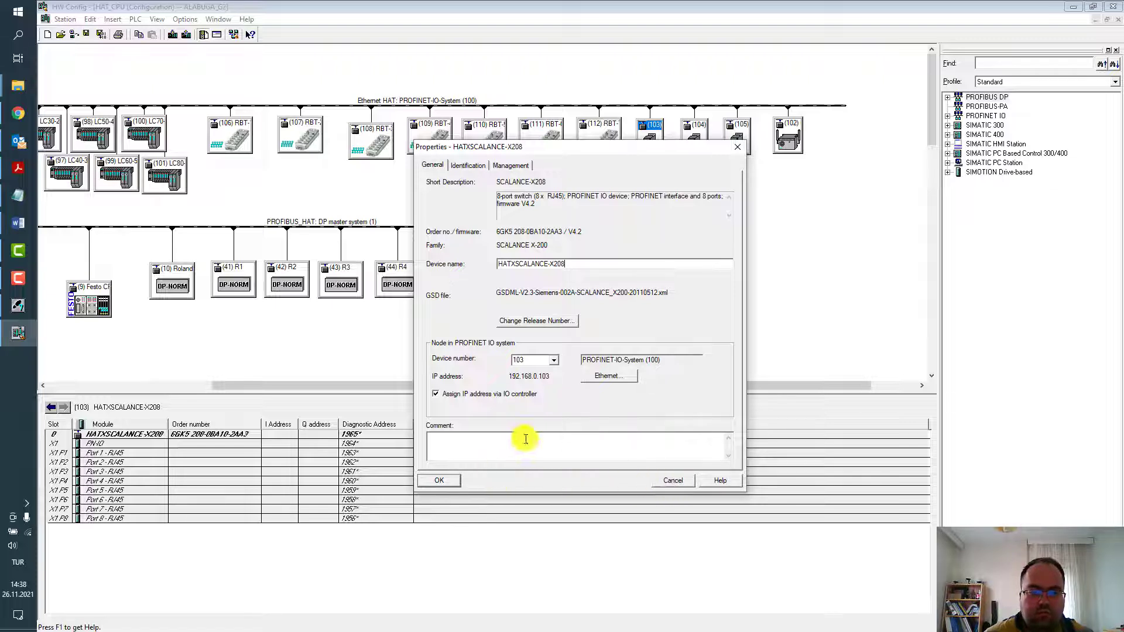
click(668, 481)
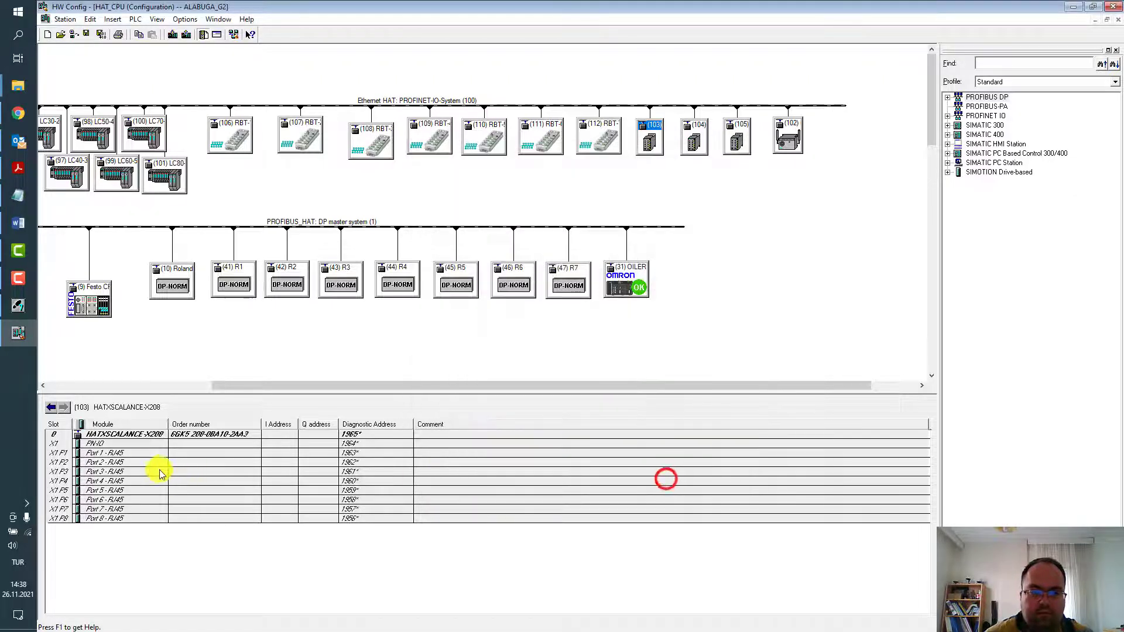
Step: View the general, address and option properties of Port 1 - RJ45 on HATXSCALANCE-X208
double_click(130, 455)
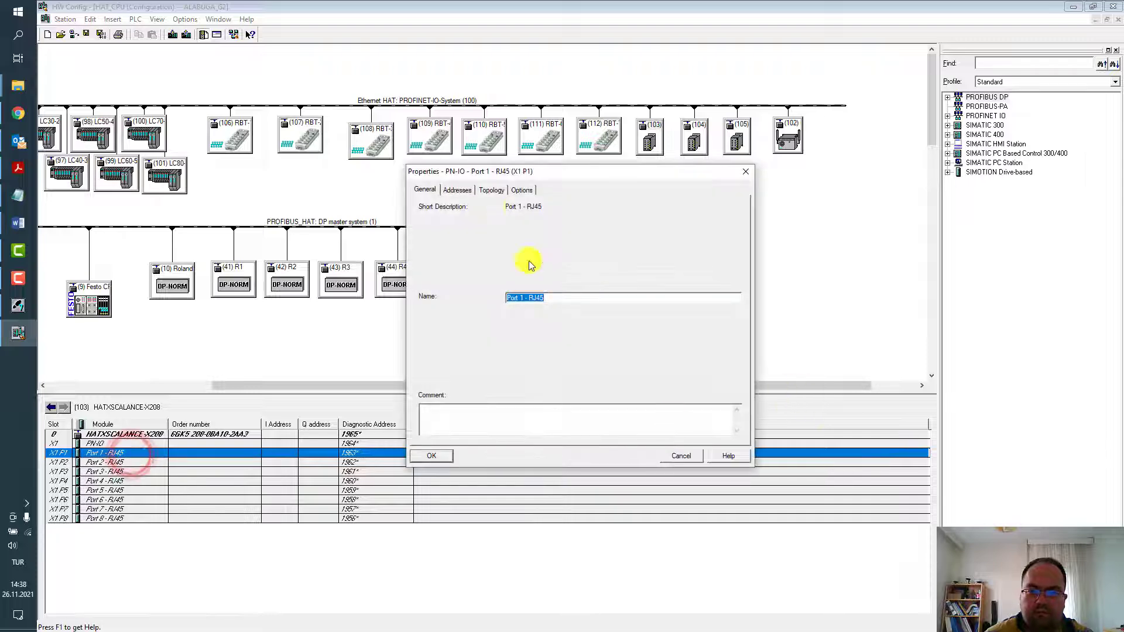
click(456, 190)
click(523, 190)
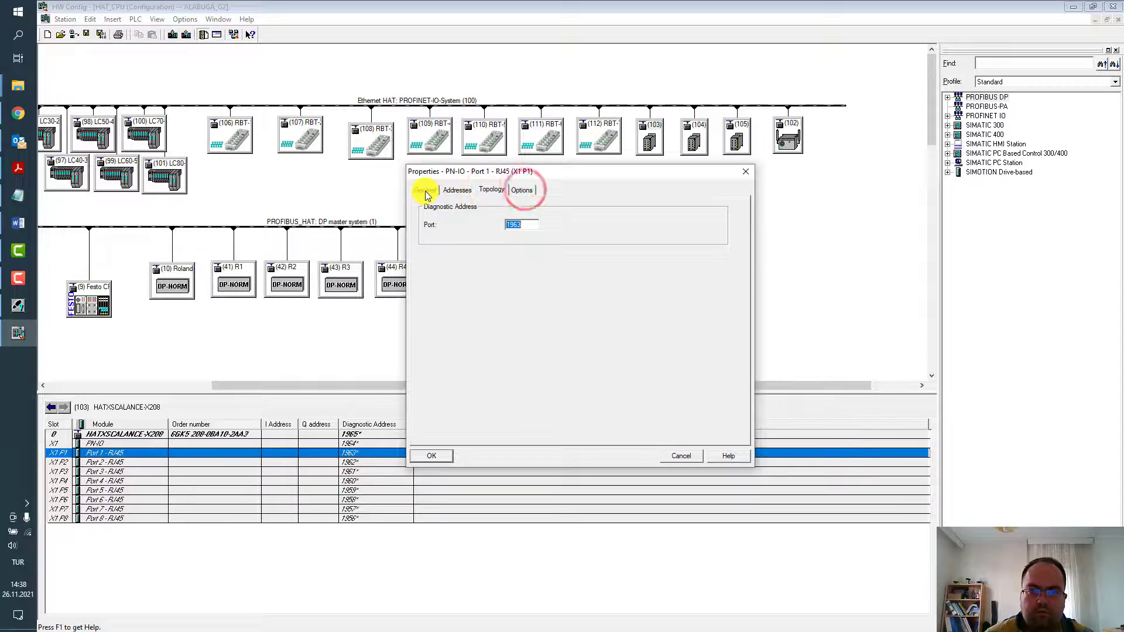
click(745, 171)
Step: Display the modules of wireless device 102, KABLOSUZSCALANCEW788, select its slot 0 entry, and return to the station overview
click(782, 139)
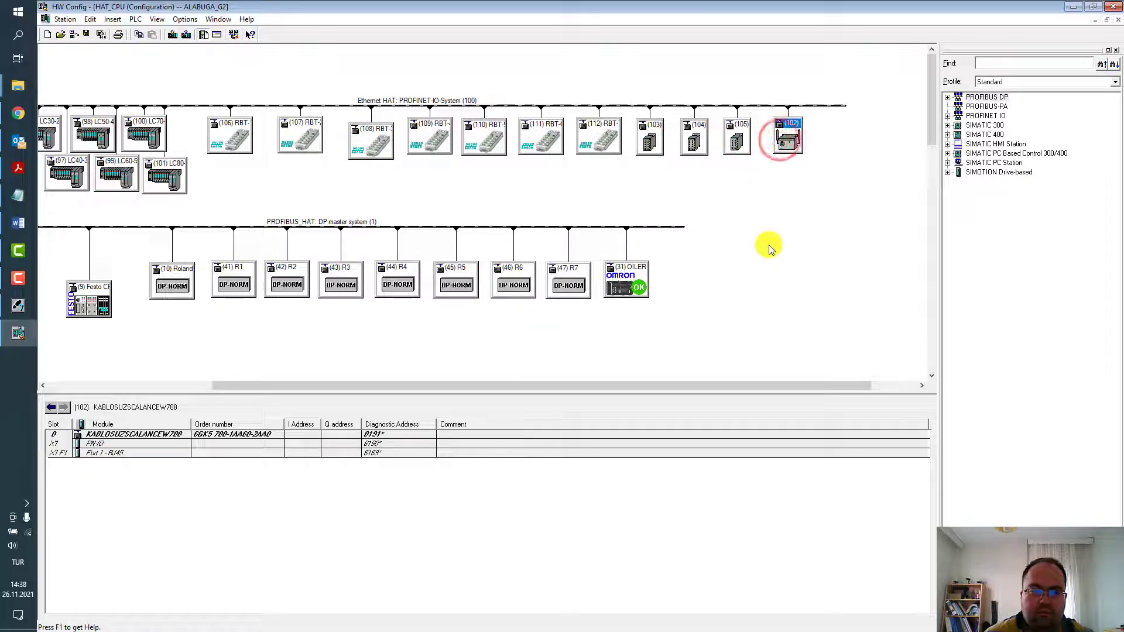
click(176, 437)
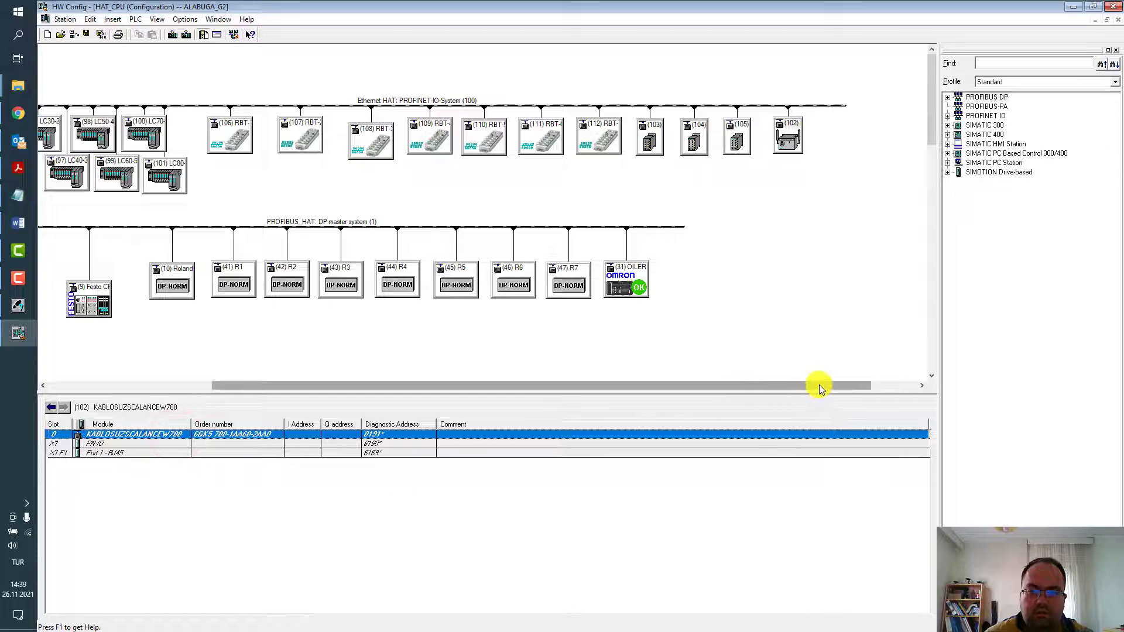
drag(819, 384, 645, 409)
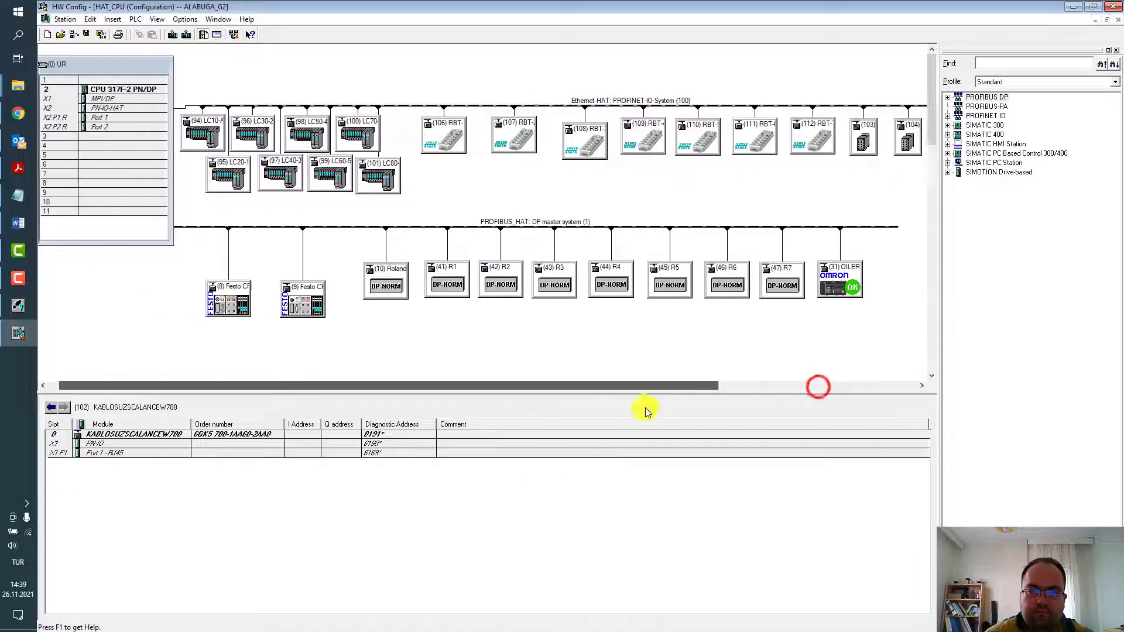
click(559, 193)
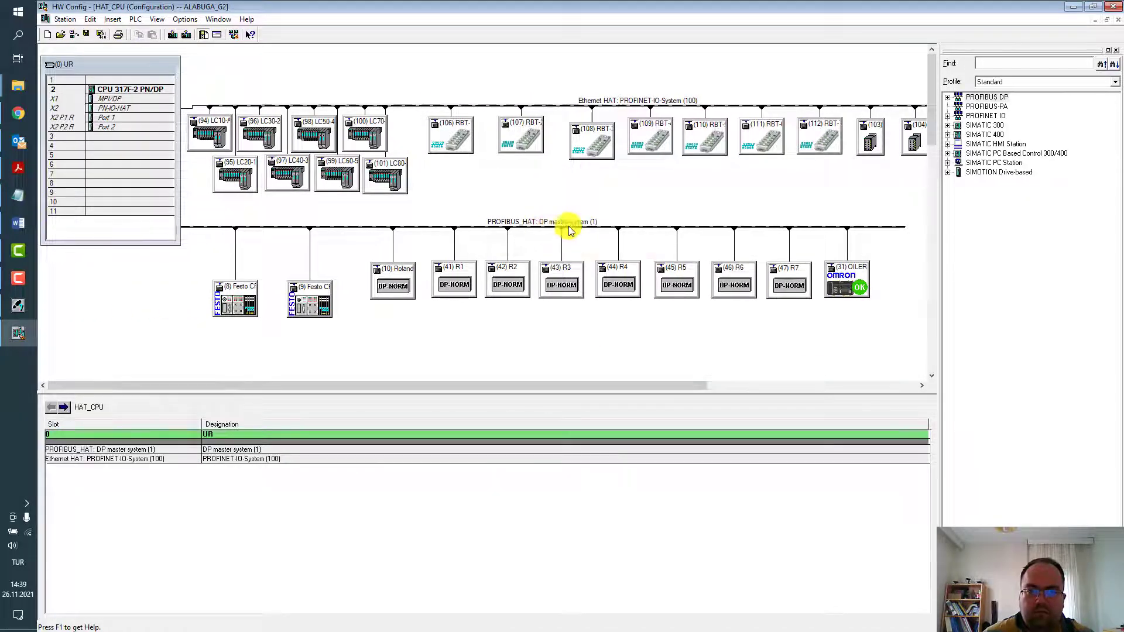
Step: Point out the PROFIBUS_HAT DP master system and display the slots of Festo CPX terminals 8 and 9
click(612, 229)
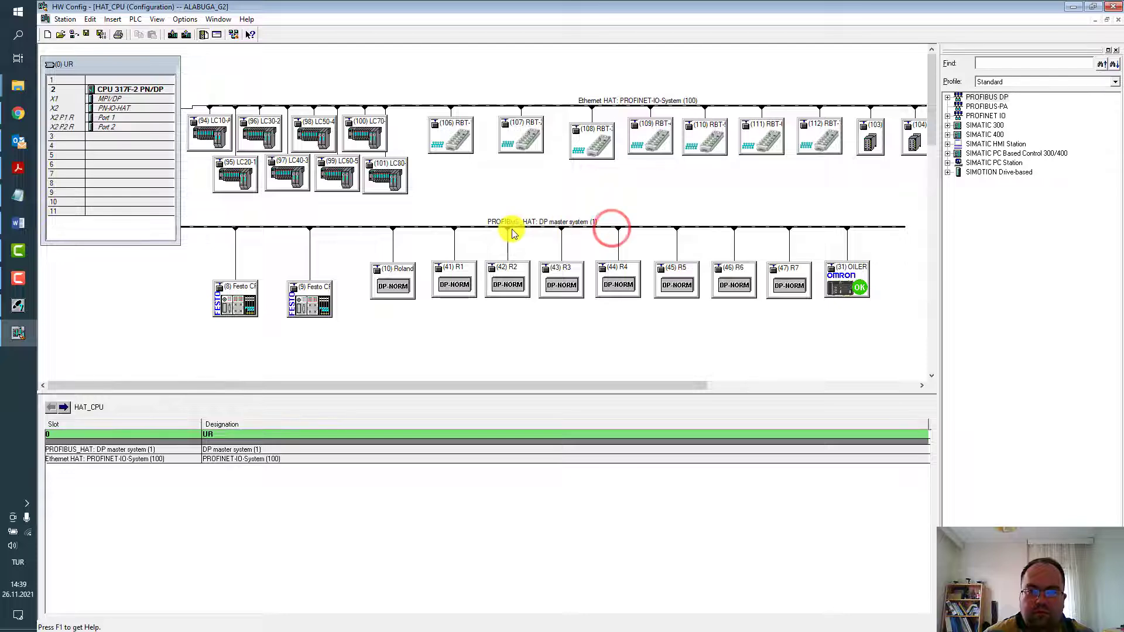
click(233, 301)
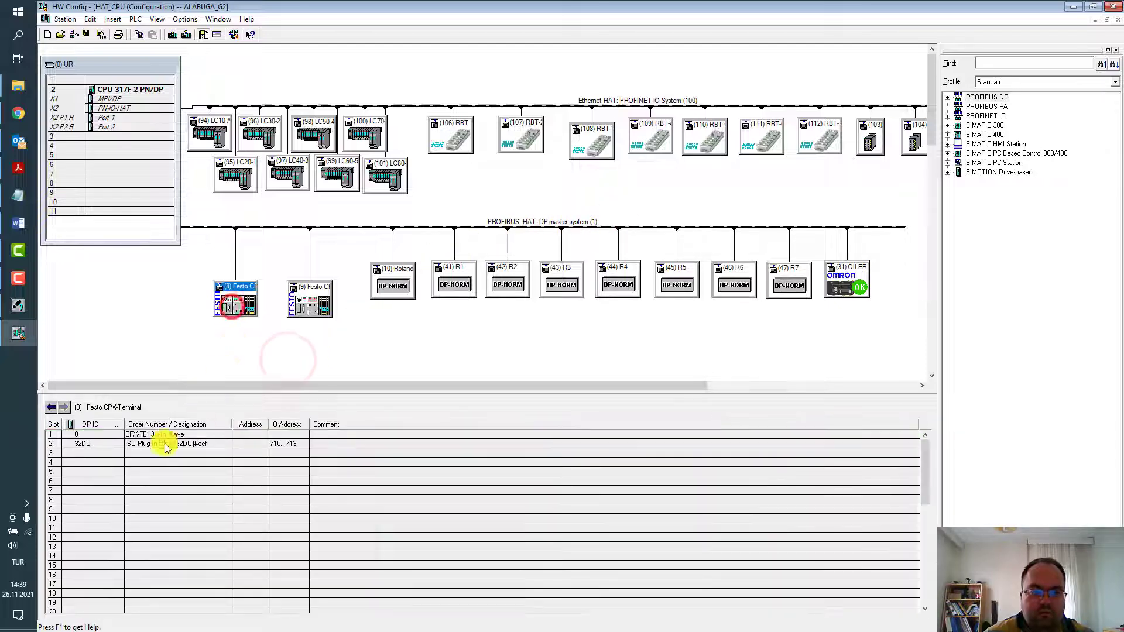
click(318, 317)
Step: Examine the input and output addresses of PROFIBUS slaves 10 Roland, 41 R1 and 42 R2
drag(346, 386, 477, 385)
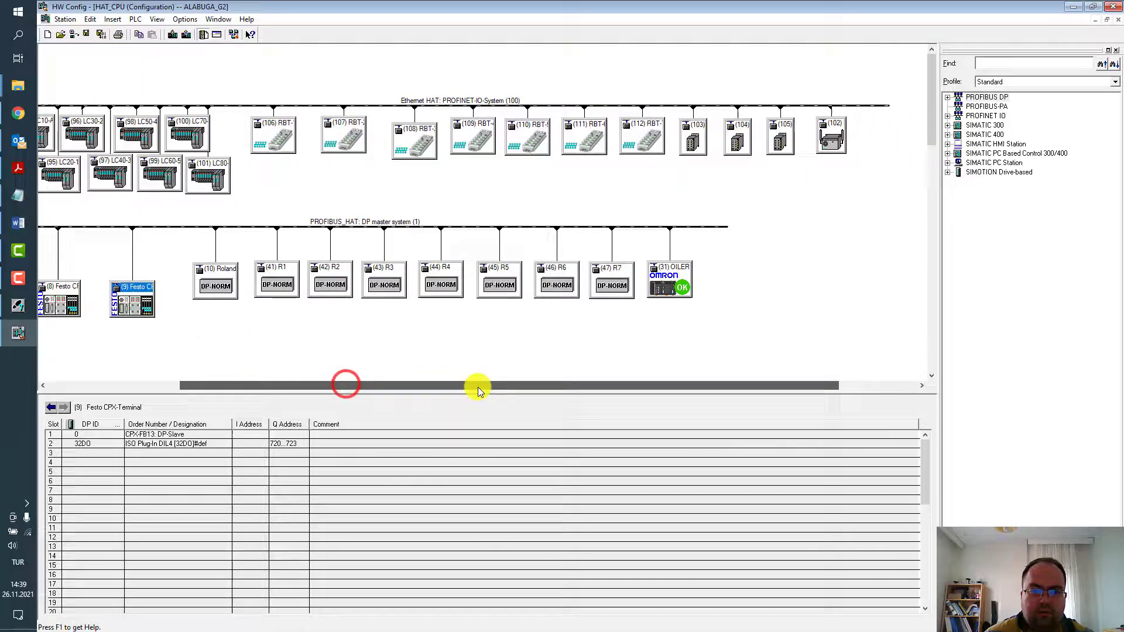
click(214, 286)
click(280, 281)
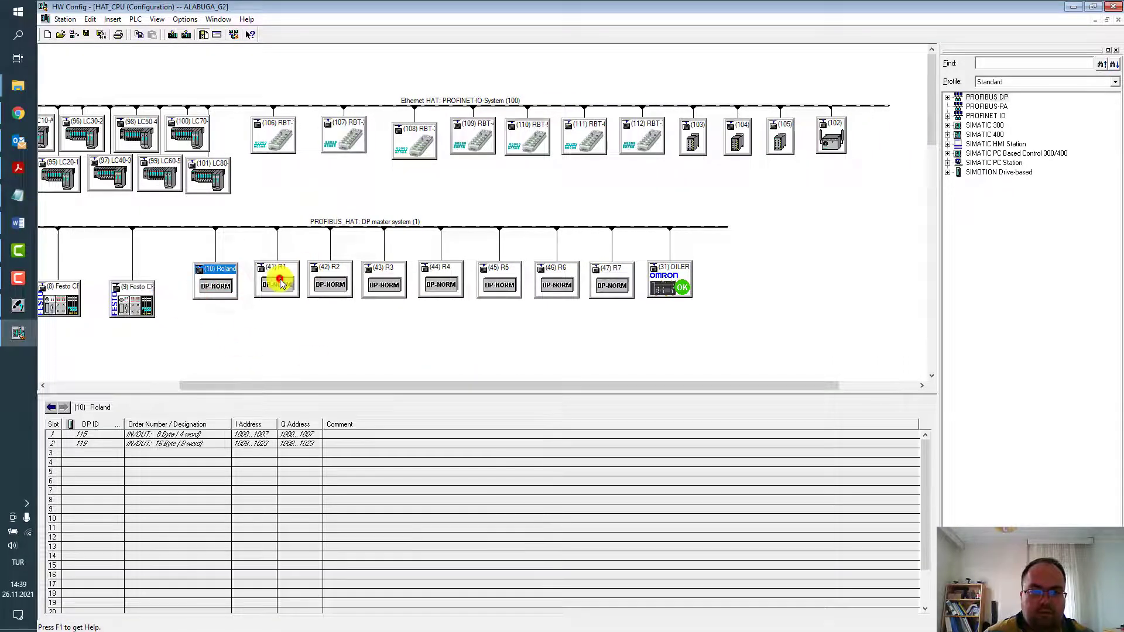
click(291, 434)
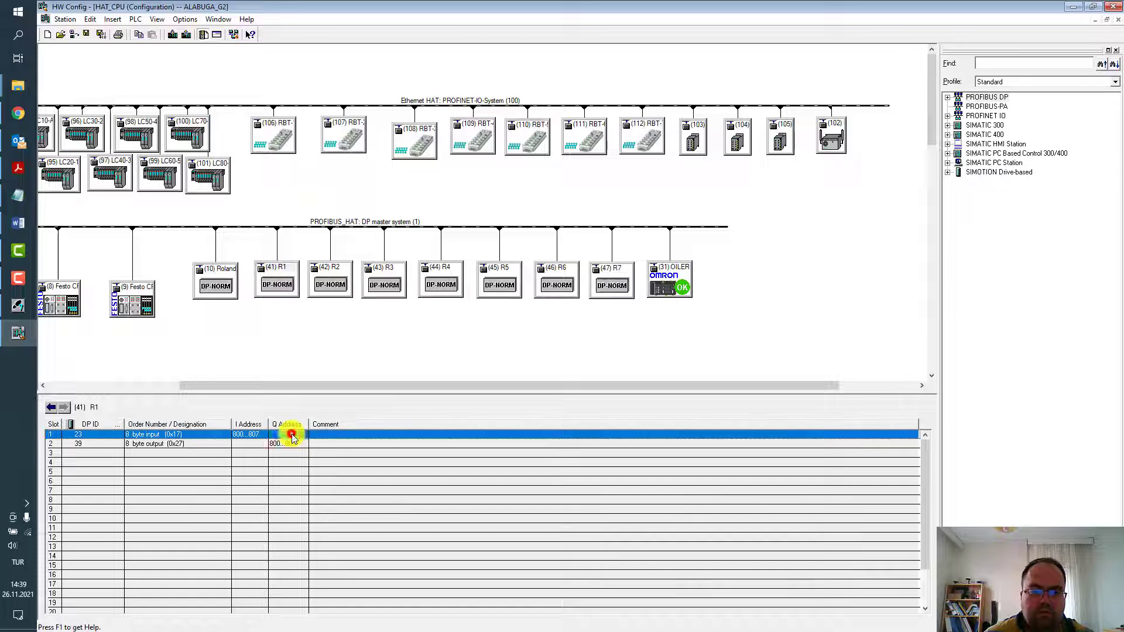
click(301, 445)
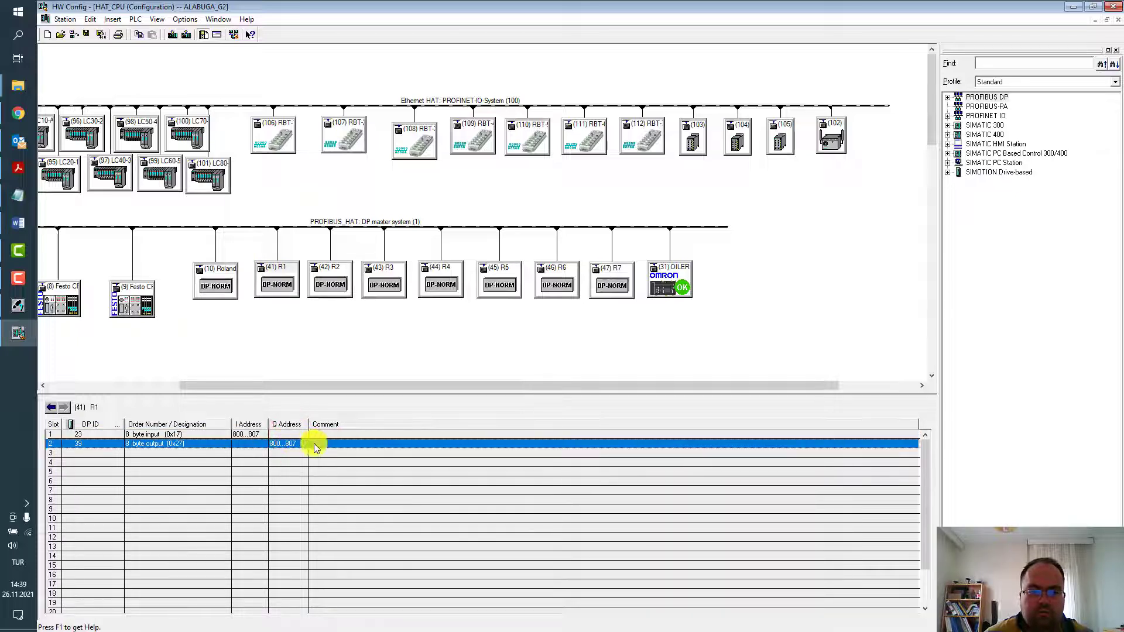
click(326, 285)
Step: Display the slots of PROFIBUS slave 31, OILER, and view its general properties and parameter assignment
click(677, 281)
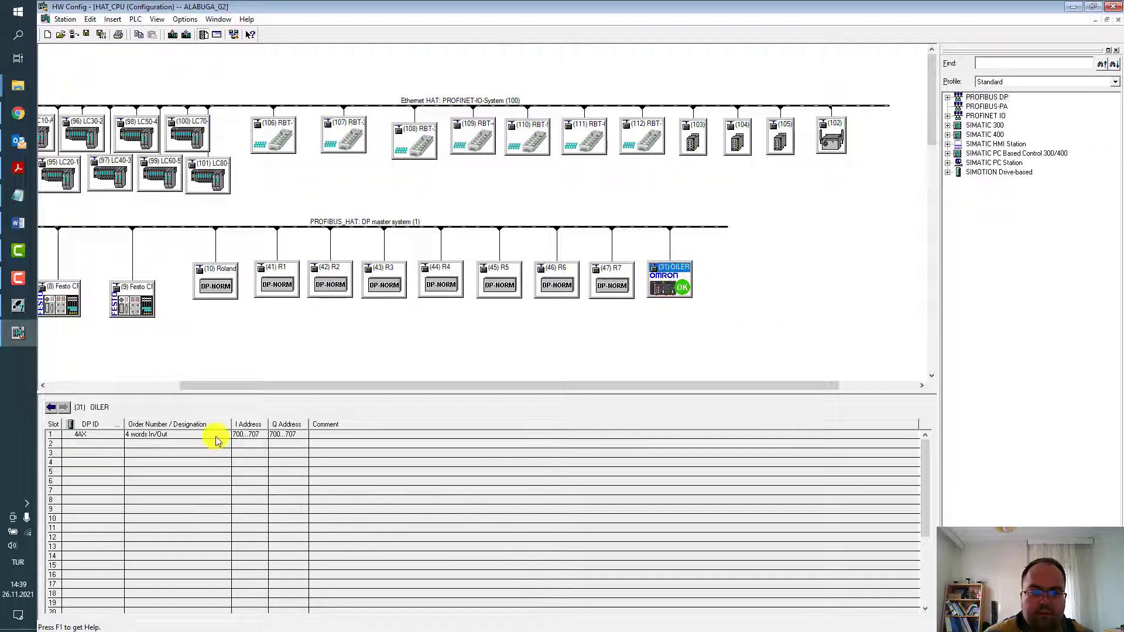
double_click(662, 284)
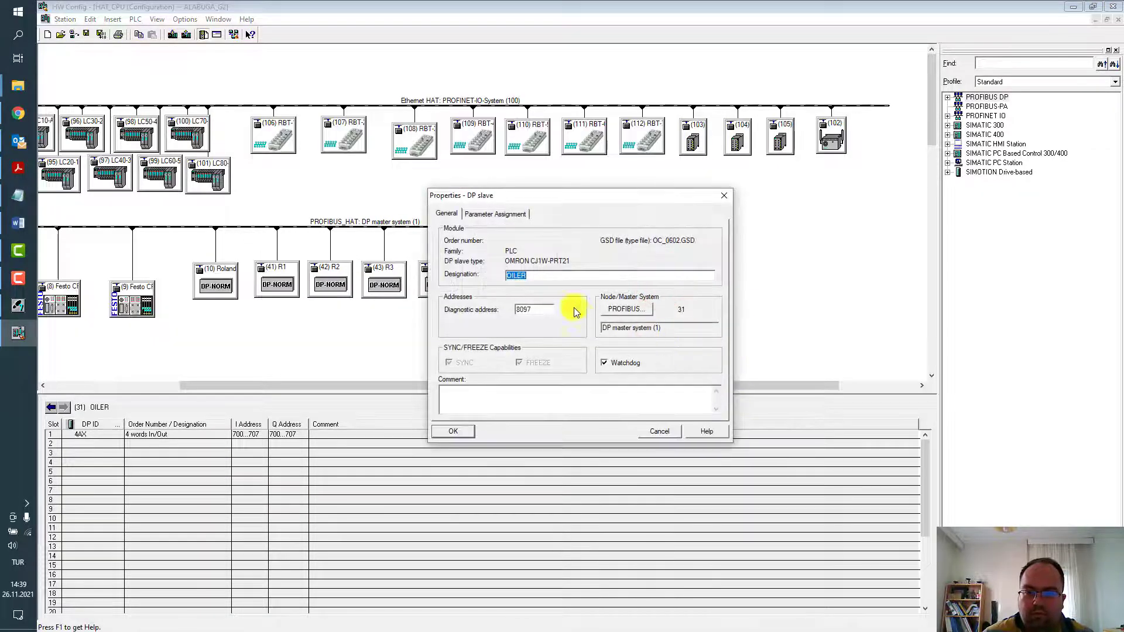
click(507, 215)
click(726, 199)
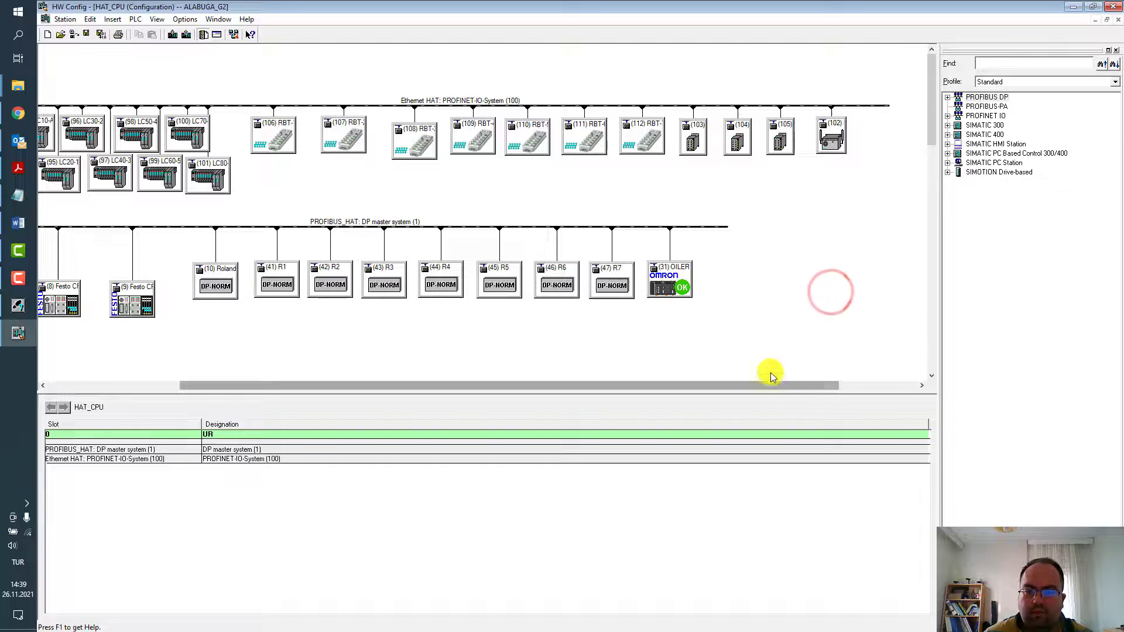
Step: Open the ALABUGA_G2 network in NetPro, widen the network objects catalog, and show the upper part of the network
drag(770, 386, 634, 404)
click(868, 361)
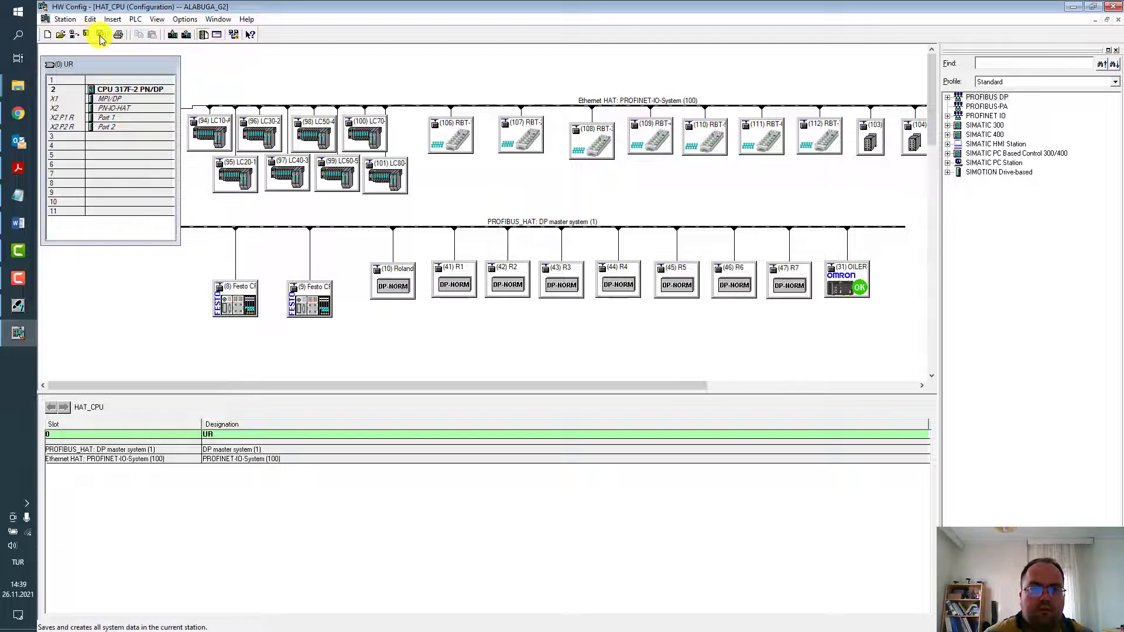
click(234, 35)
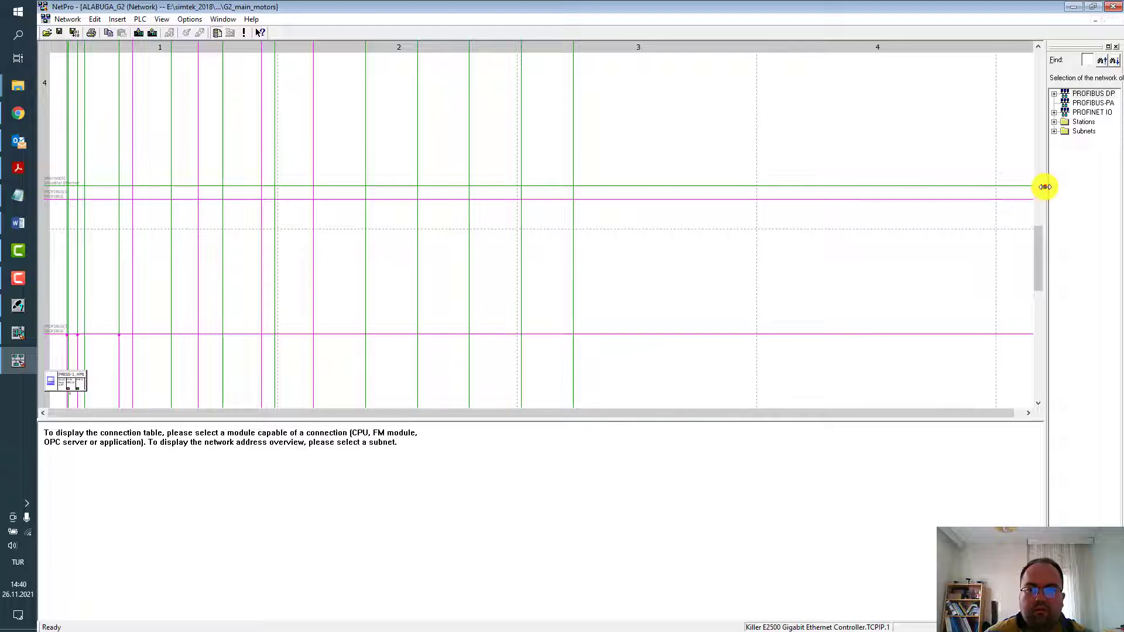
drag(1045, 187, 960, 179)
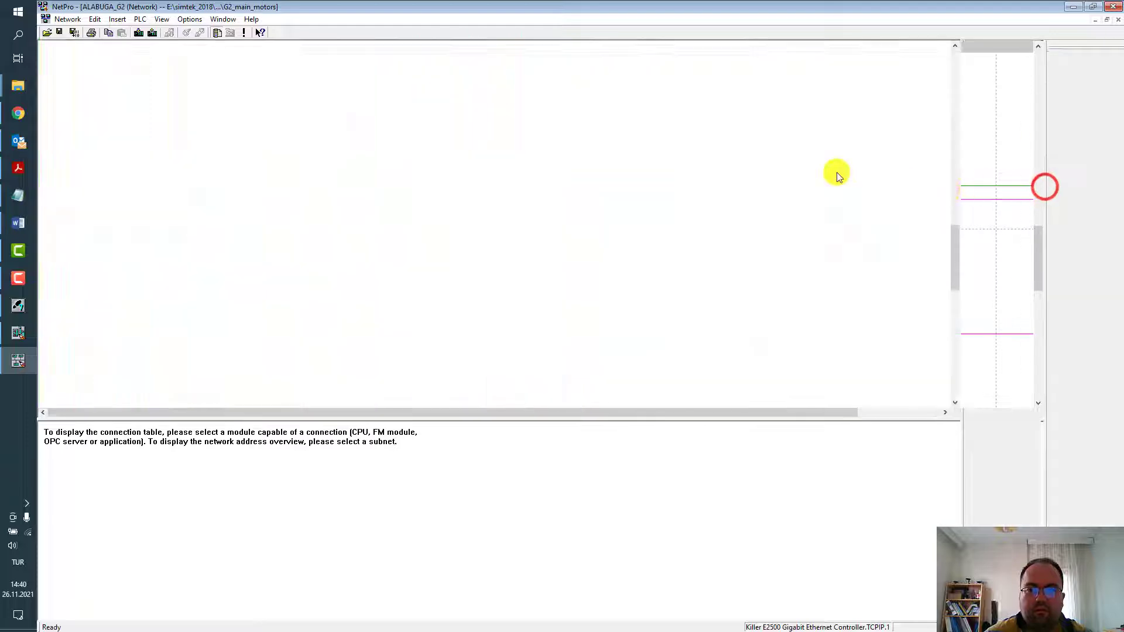
click(717, 132)
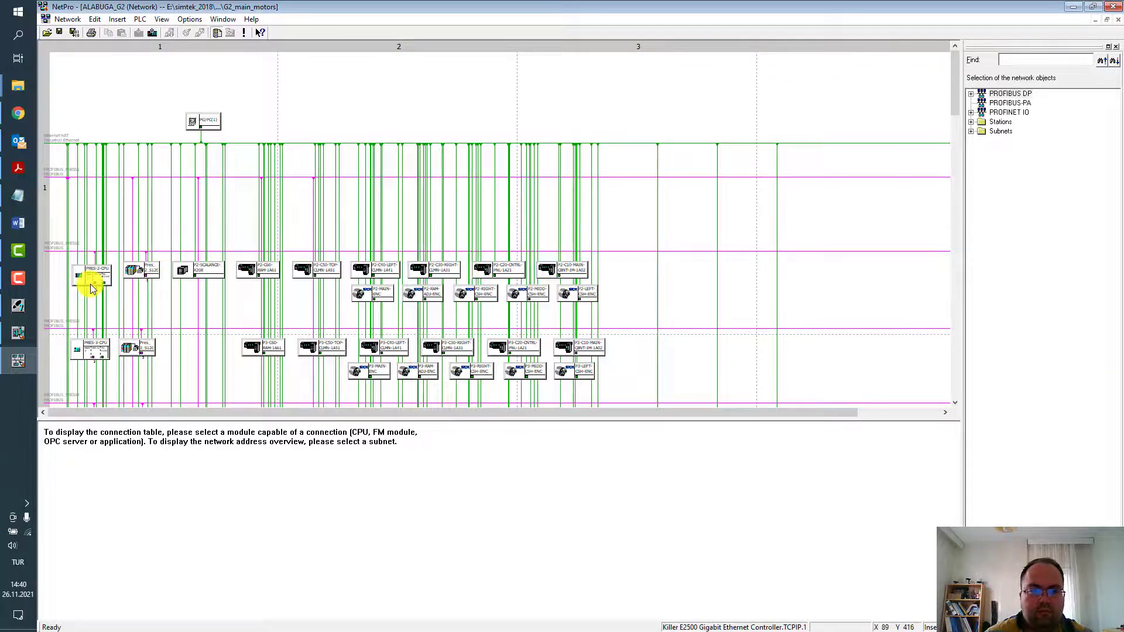
Step: Look through the ALABUGA_G2 network stations and hide the distributed I/O in the network view
scroll(88, 281, down, 3)
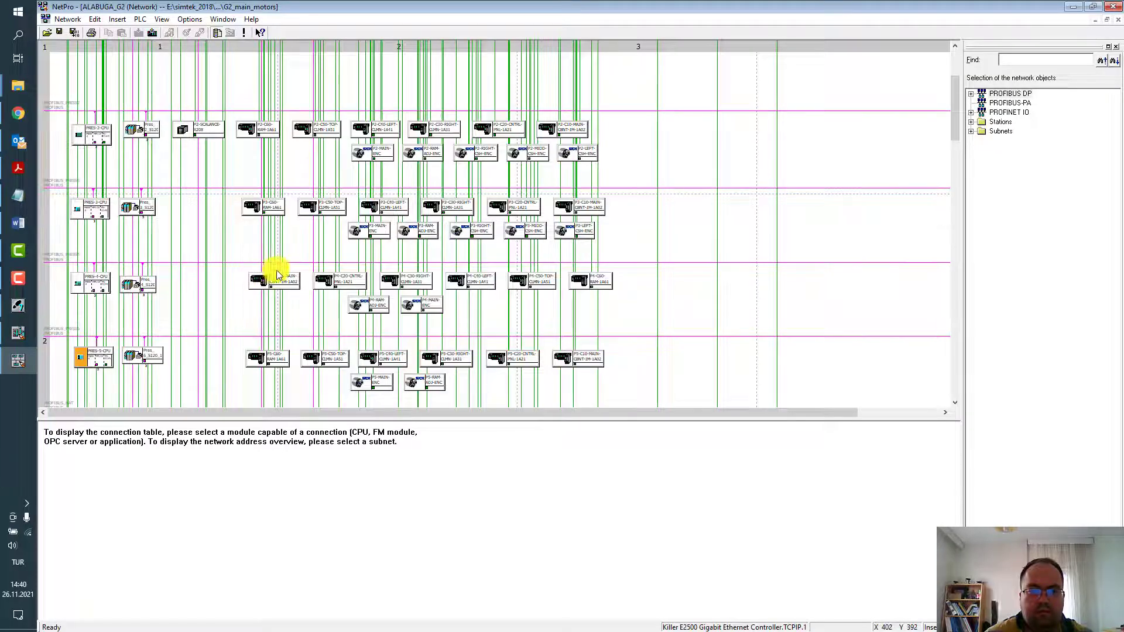
scroll(278, 274, down, 10)
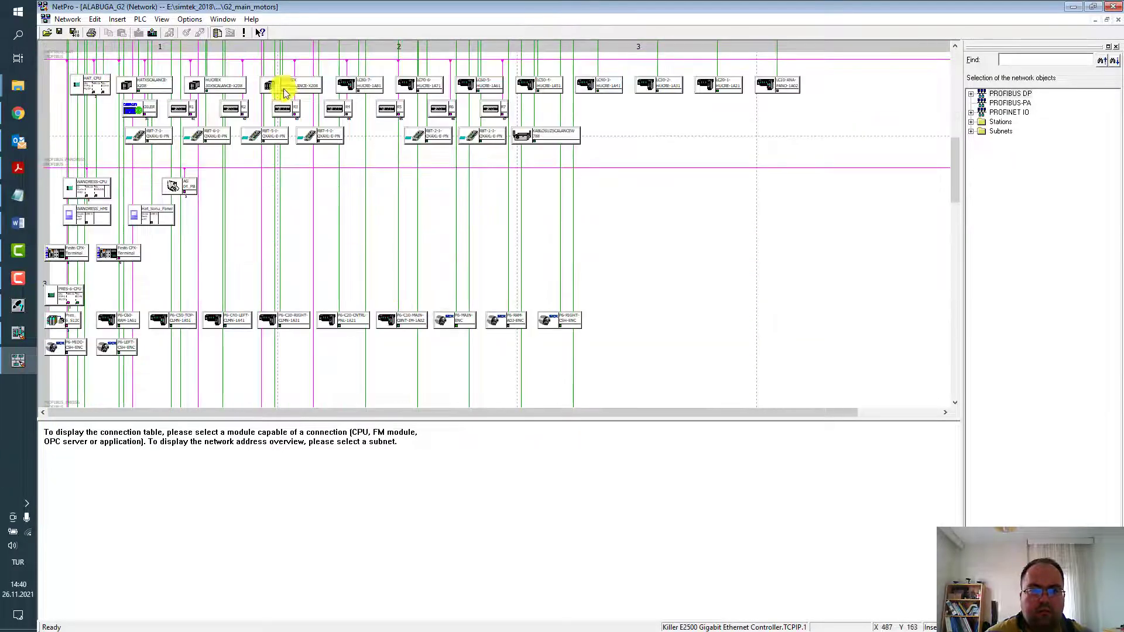
click(161, 20)
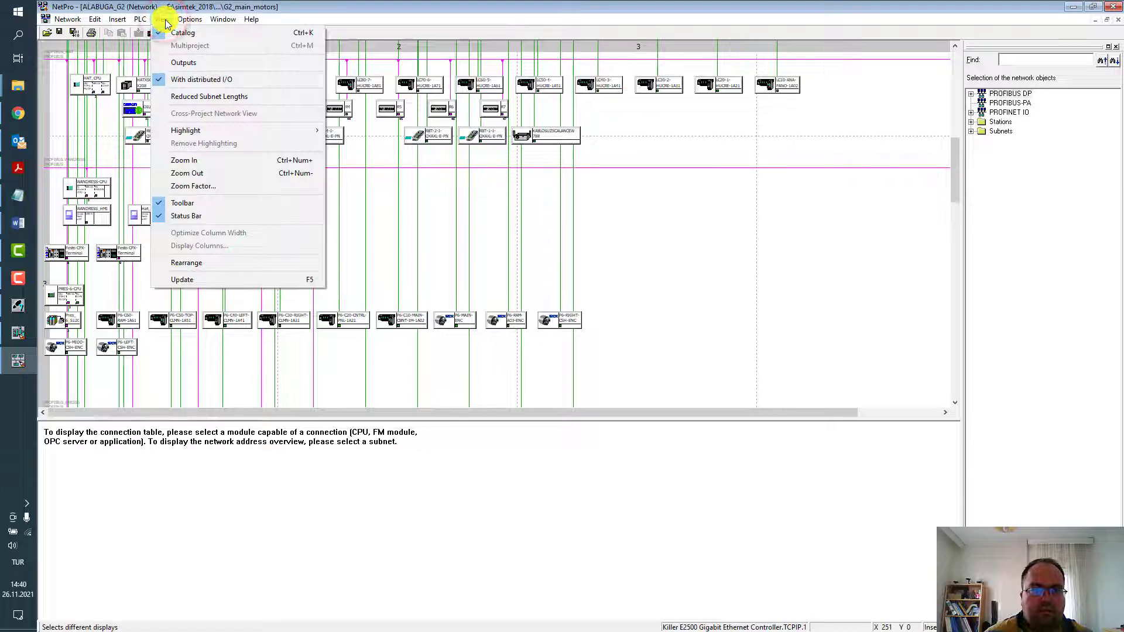
click(201, 80)
click(507, 346)
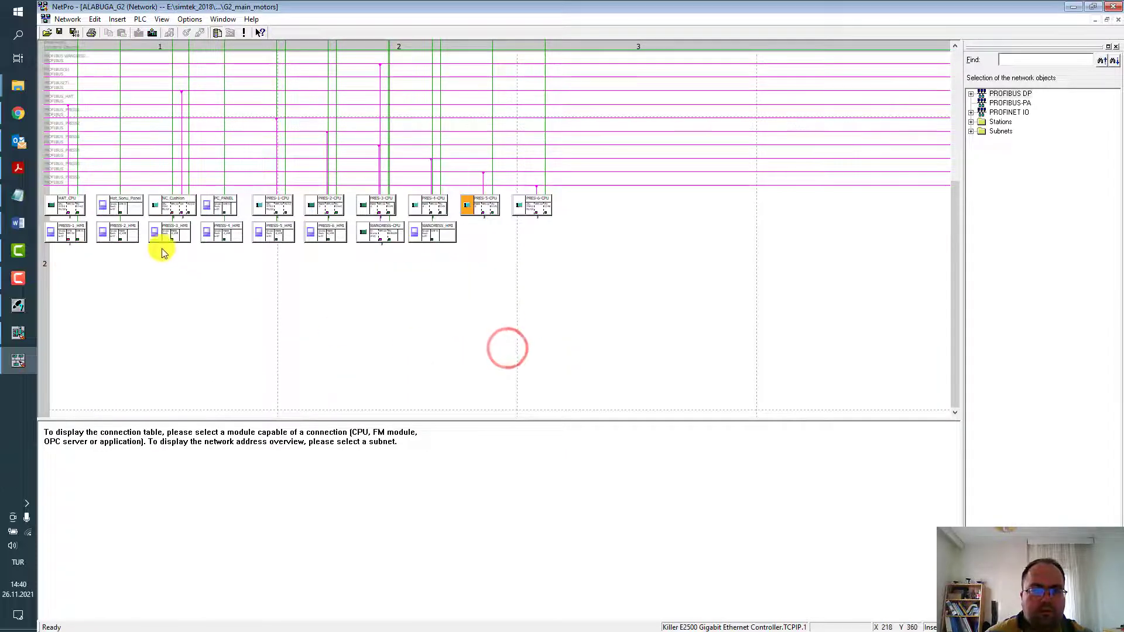
Step: Display the network address overviews of the PROFIBUS_PRESS6 and PROFIBUS_PRESS1 subnets
scroll(107, 224, up, 2)
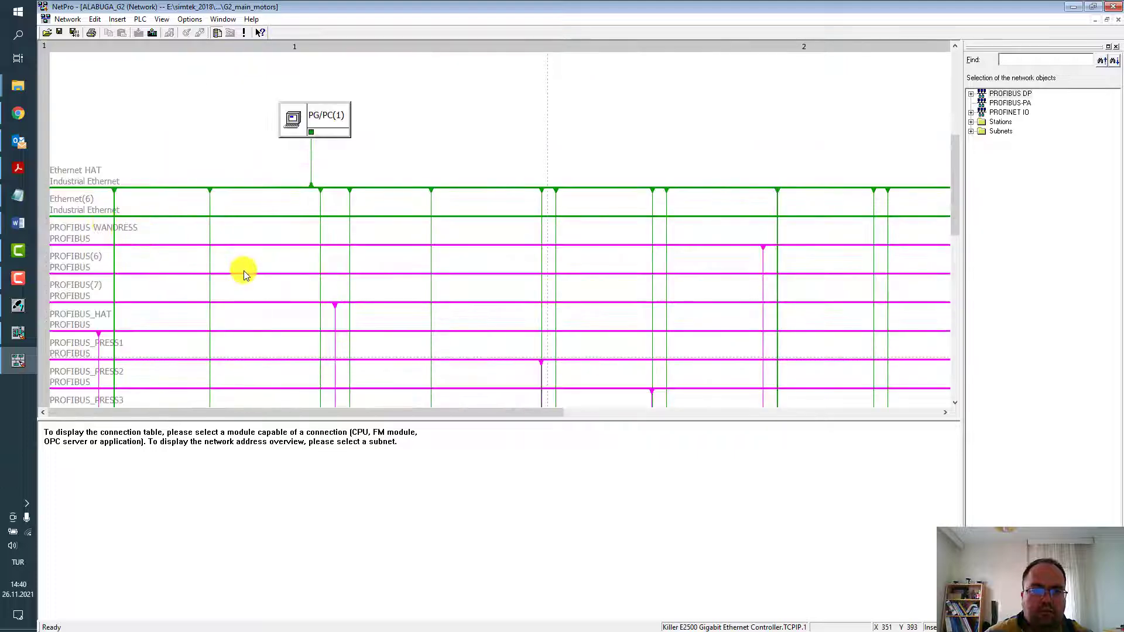
scroll(243, 270, down, 10)
click(529, 355)
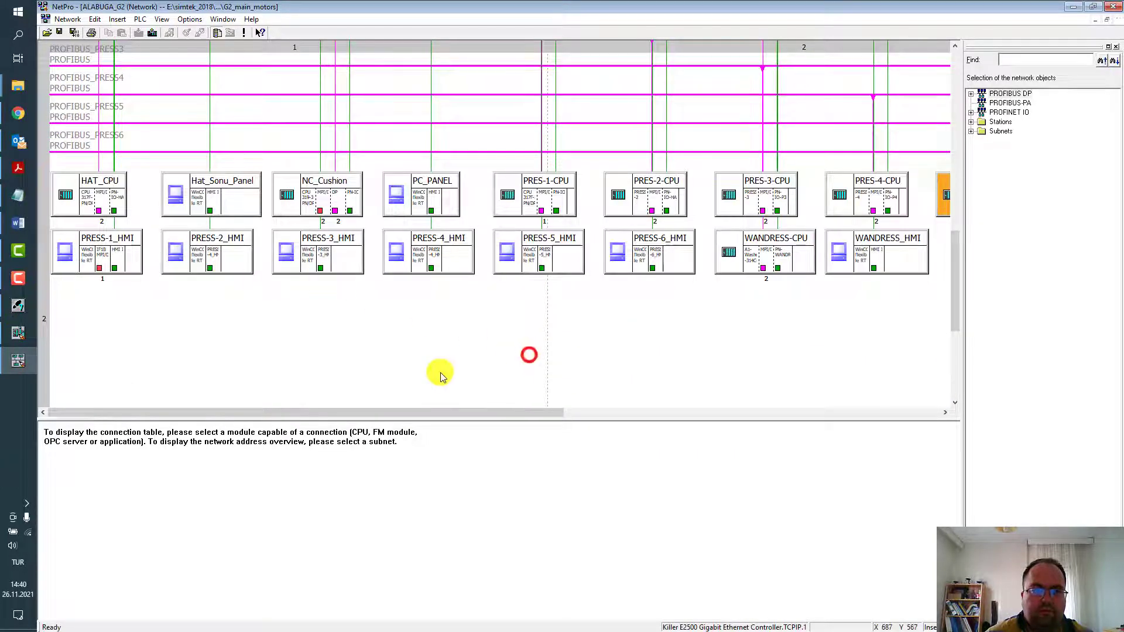
scroll(440, 377, up, 4)
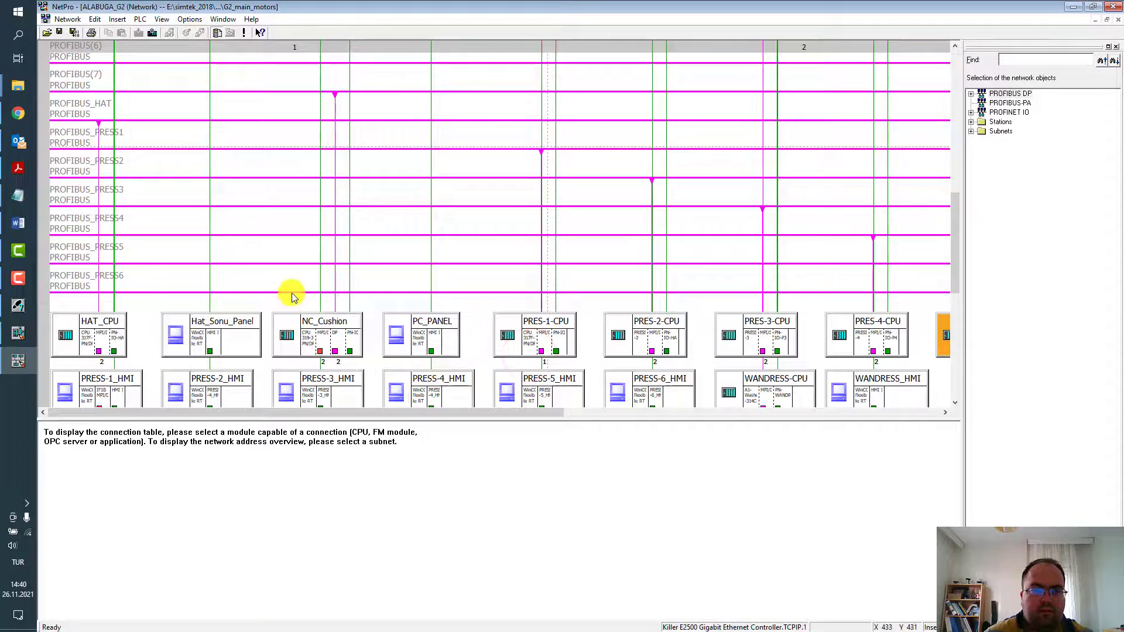
click(293, 292)
scroll(233, 331, up, 2)
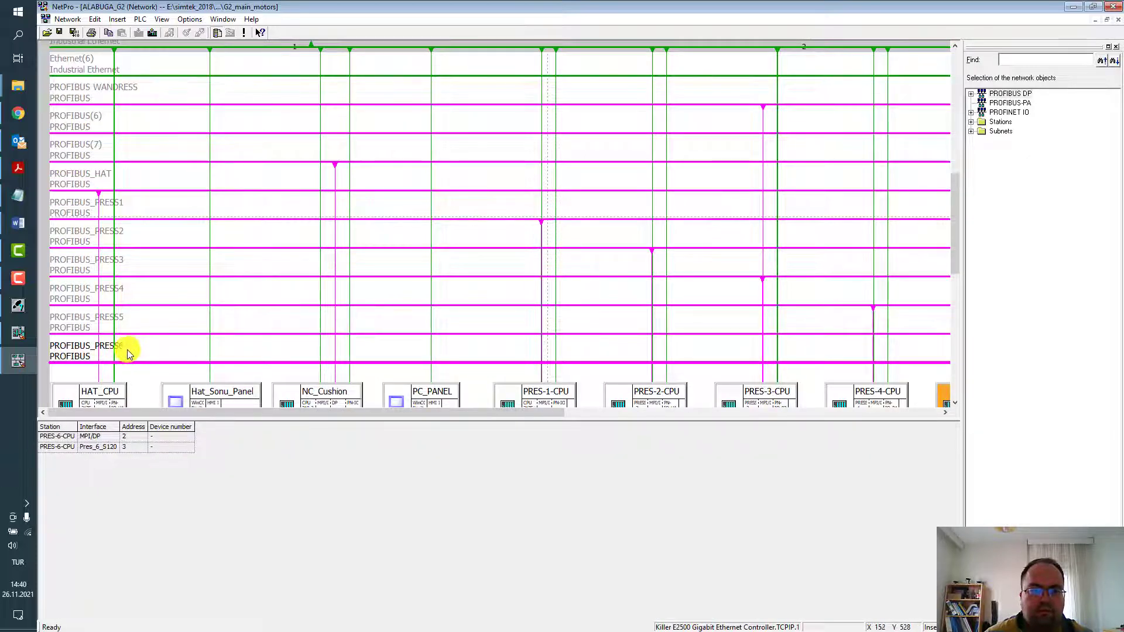
click(178, 342)
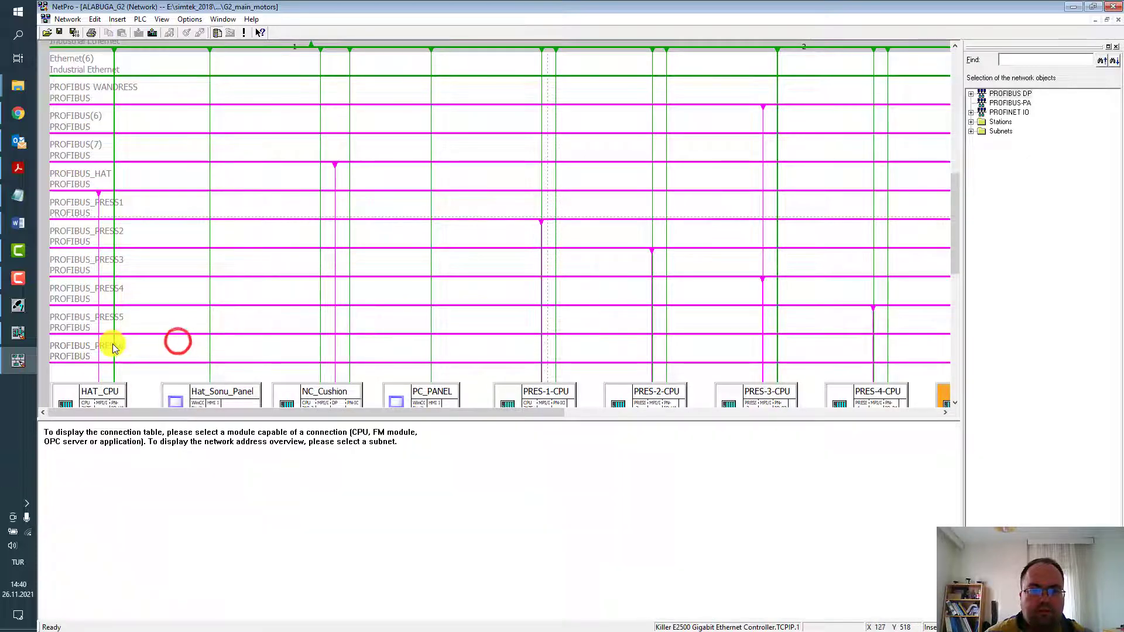
click(170, 222)
scroll(400, 343, down, 6)
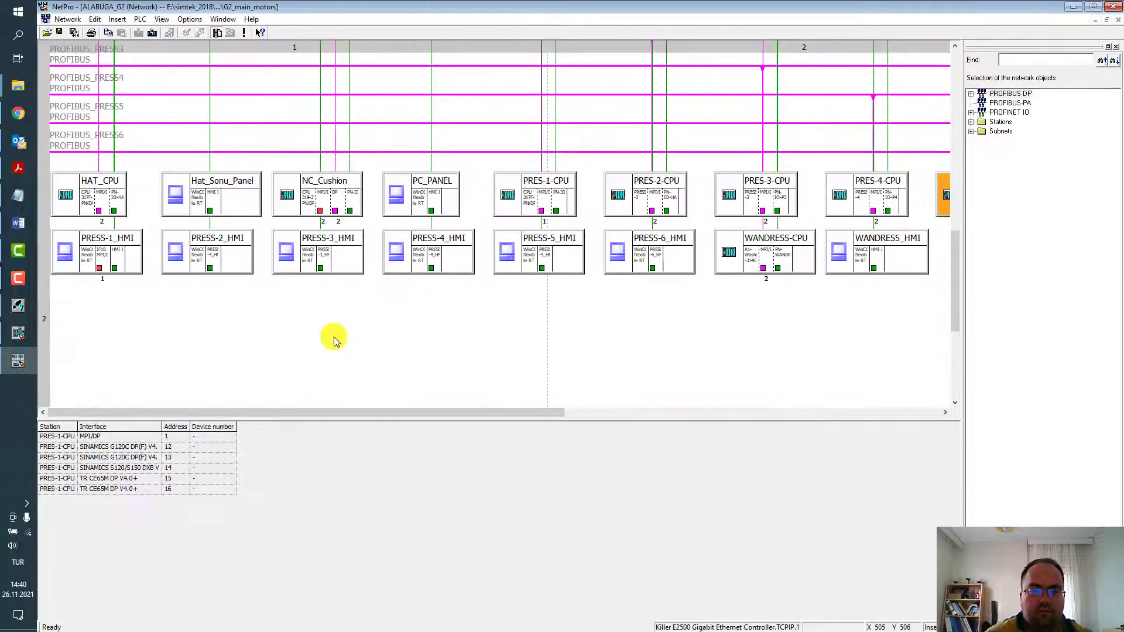
click(334, 336)
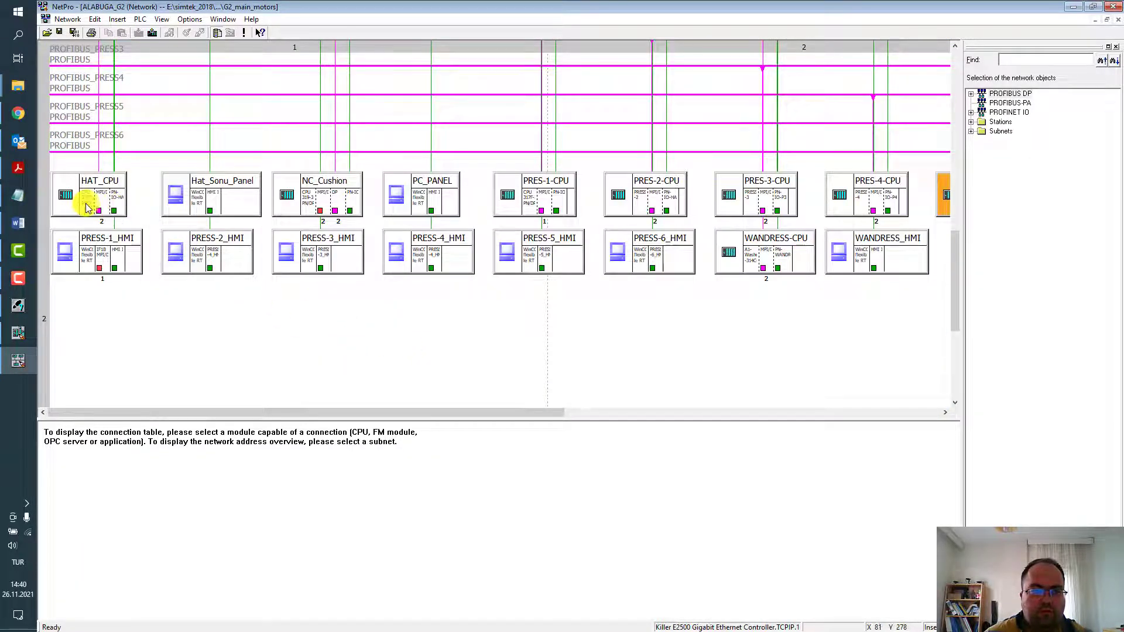
Step: Display the connection table of HAT_CPU's CPU module and widen its Subnet column
click(86, 207)
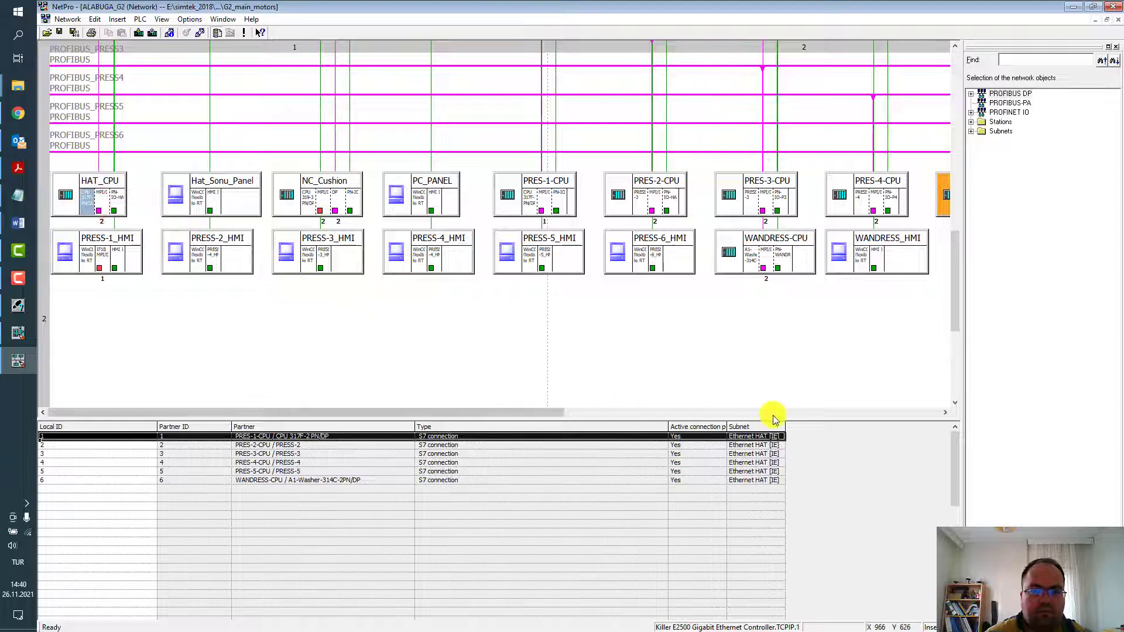
drag(785, 426, 843, 426)
click(248, 353)
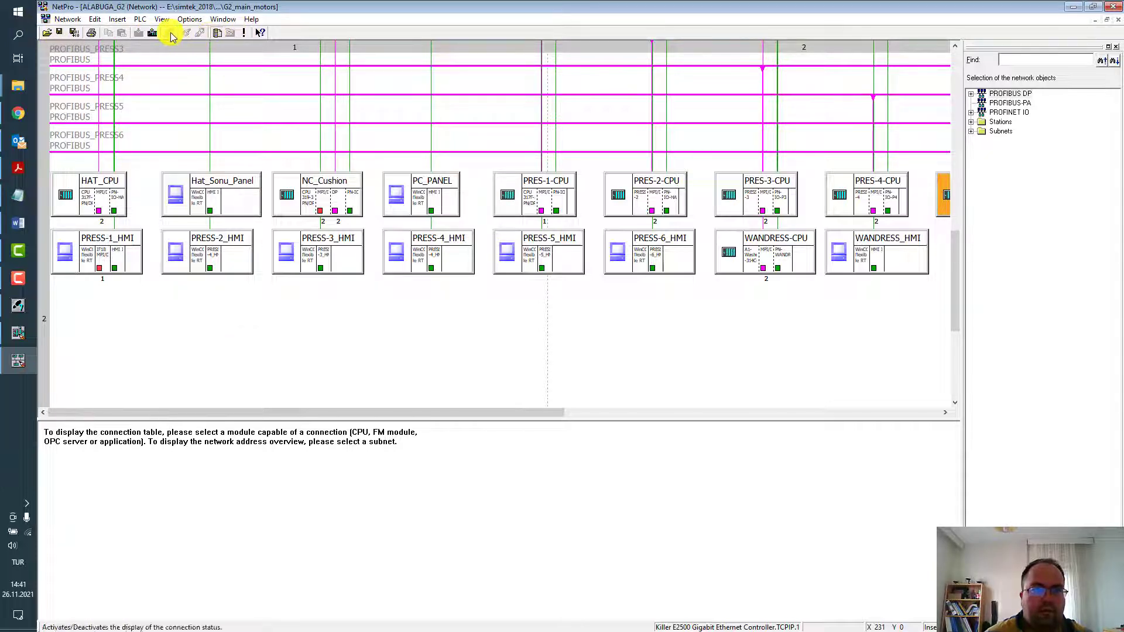
click(250, 326)
Step: Open a new connection for Hat_Sonu_Panel, view the available partners and connection types, and close the dialog without inserting anything
click(202, 213)
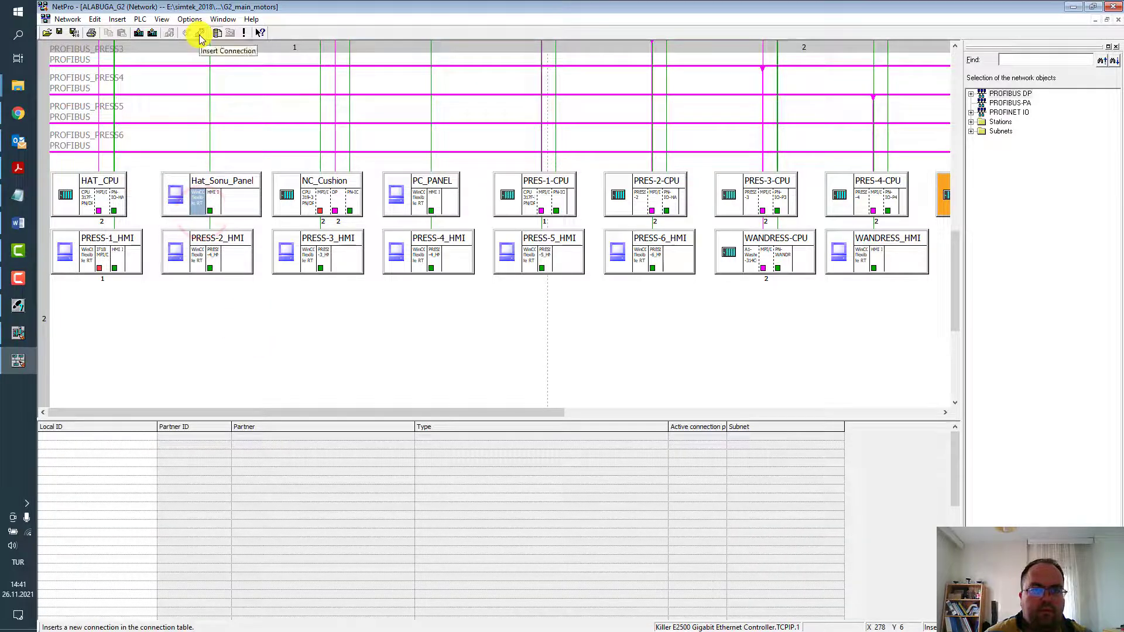
right_click(150, 440)
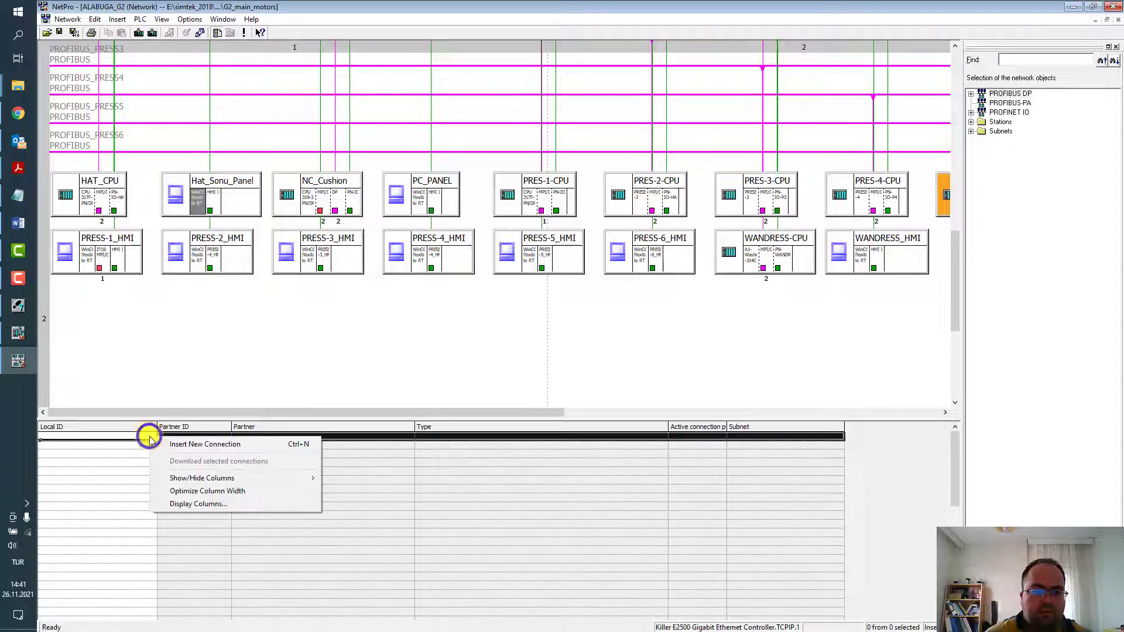
click(292, 445)
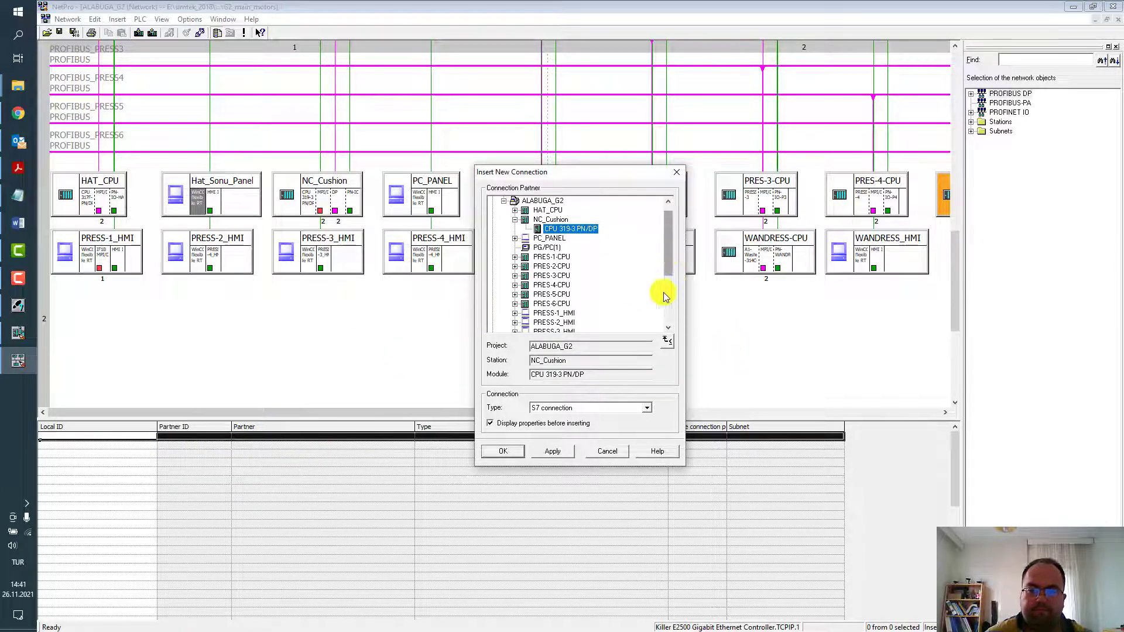
click(646, 407)
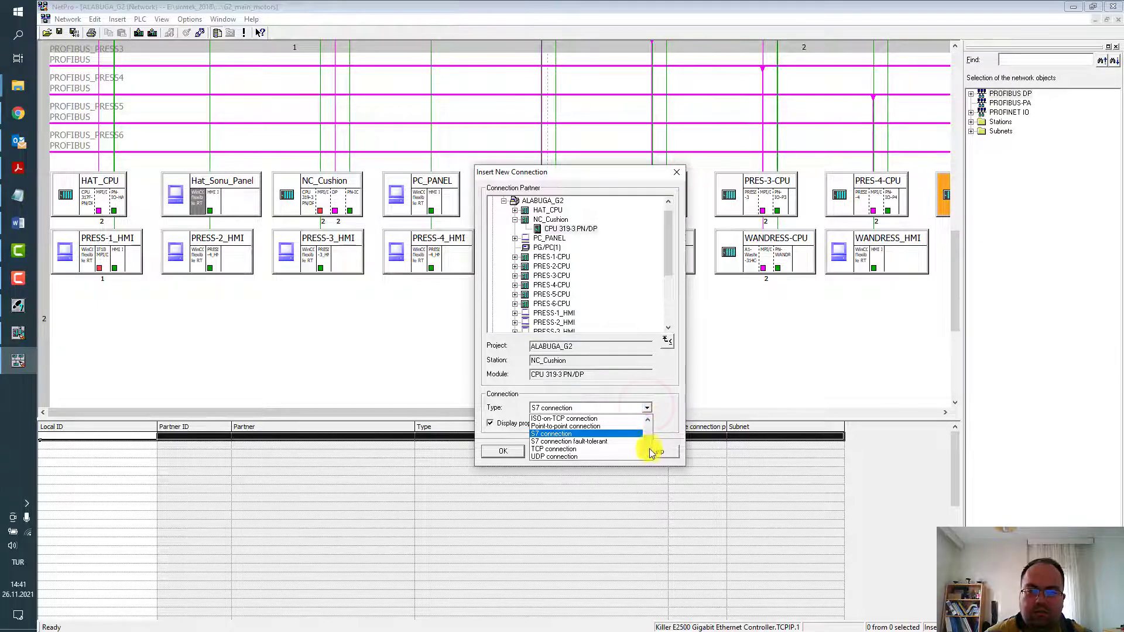
drag(648, 458, 647, 437)
click(660, 175)
click(676, 172)
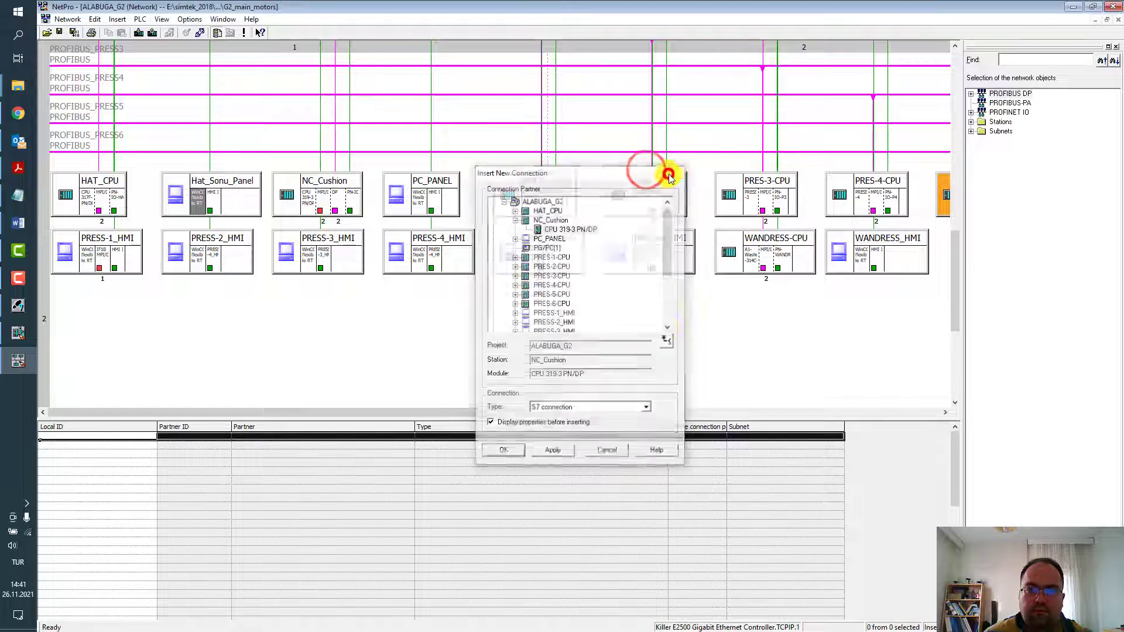
click(620, 338)
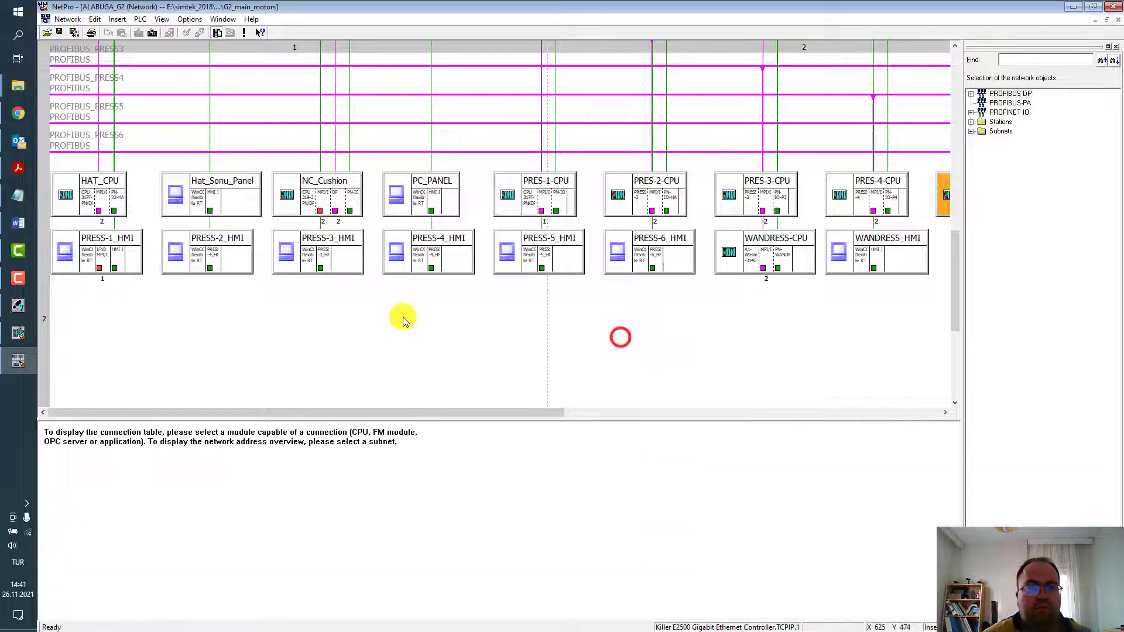
scroll(403, 319, up, 15)
scroll(515, 261, down, 10)
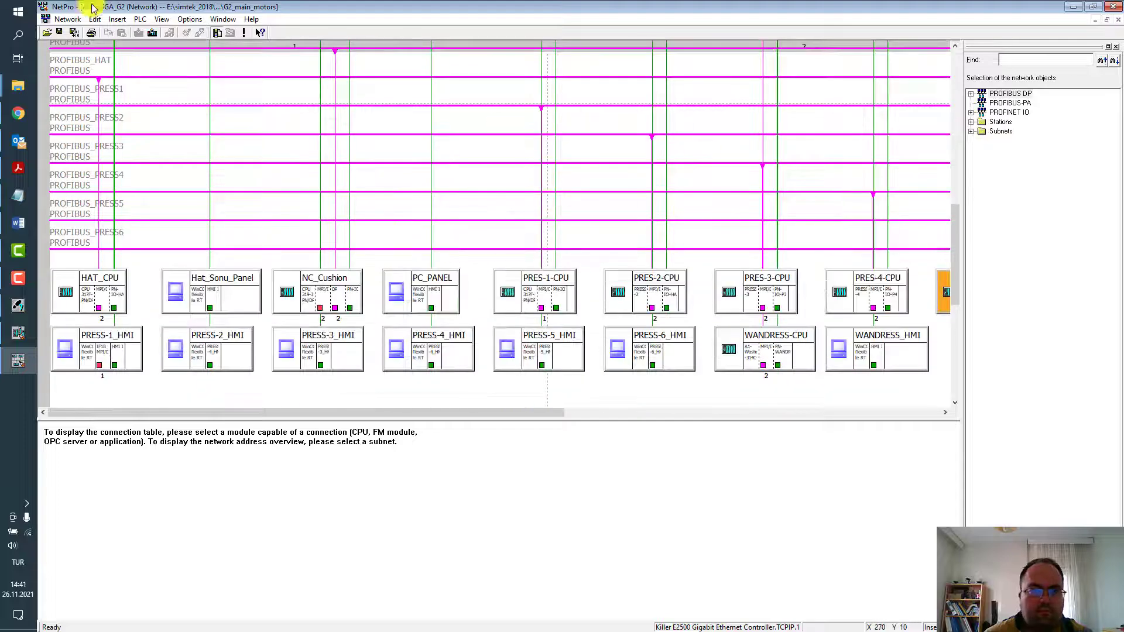
click(66, 19)
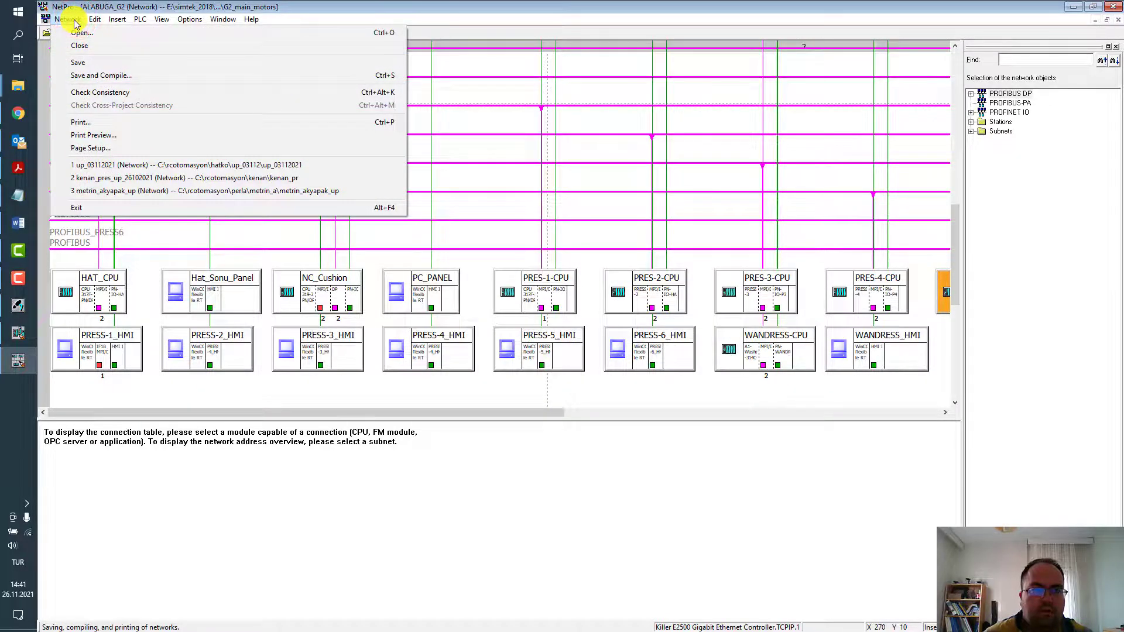
mouse_move(141, 22)
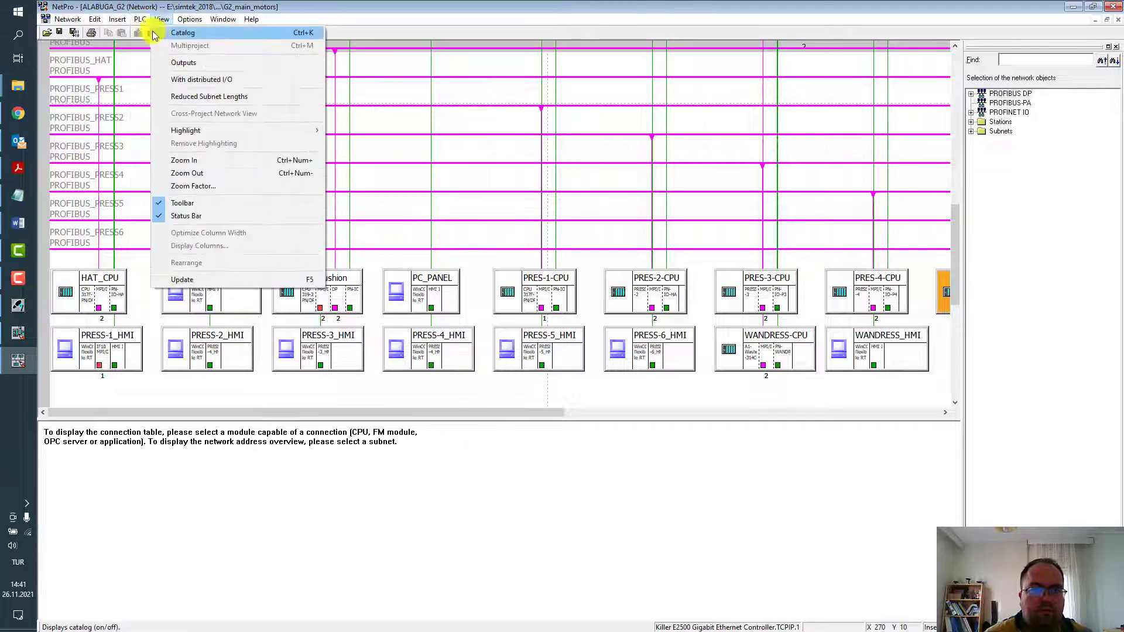
mouse_move(206, 39)
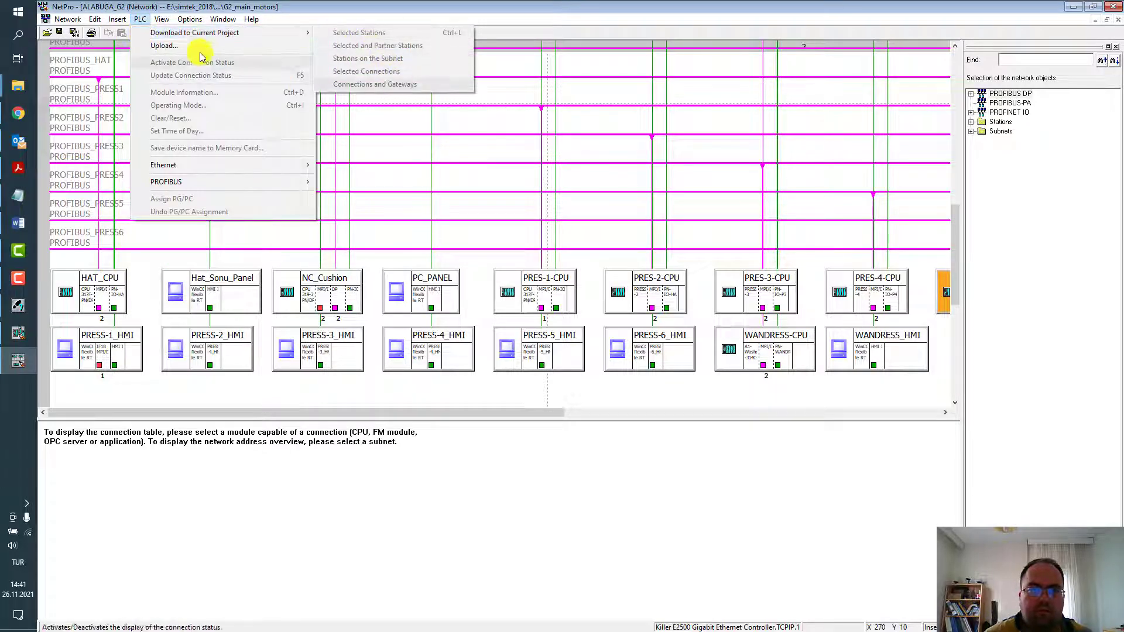
click(193, 22)
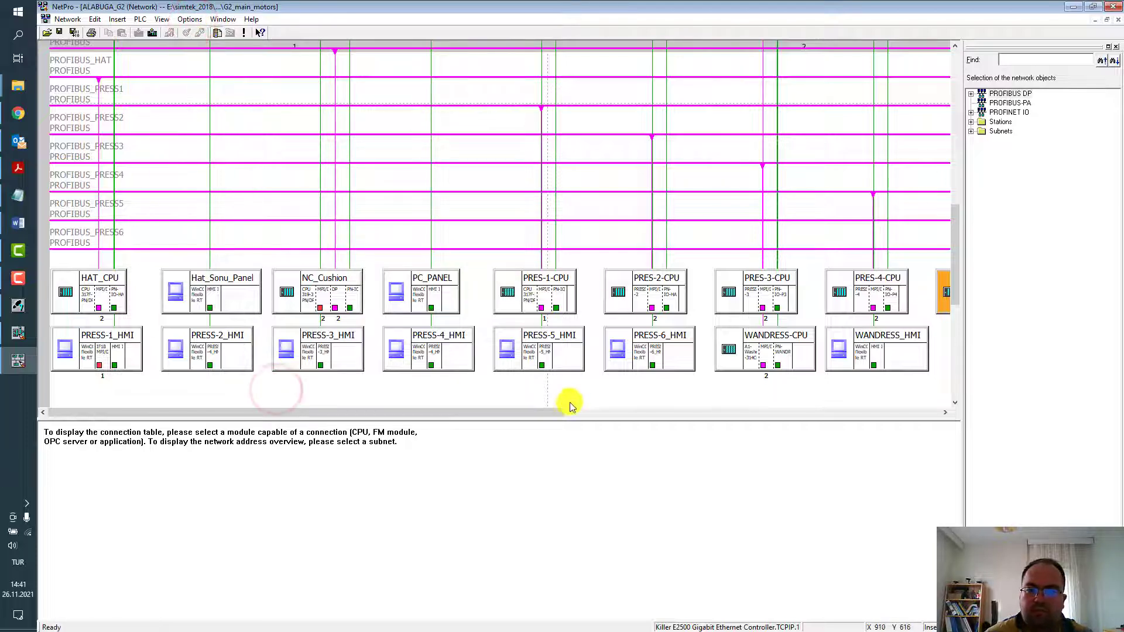
Step: Display PRES-5-CPU's connection table and open the properties of its S7 connection to HAT_CPU
mouse_move(547, 416)
mouse_down()
mouse_move(767, 420)
mouse_move(773, 357)
mouse_up()
click(555, 309)
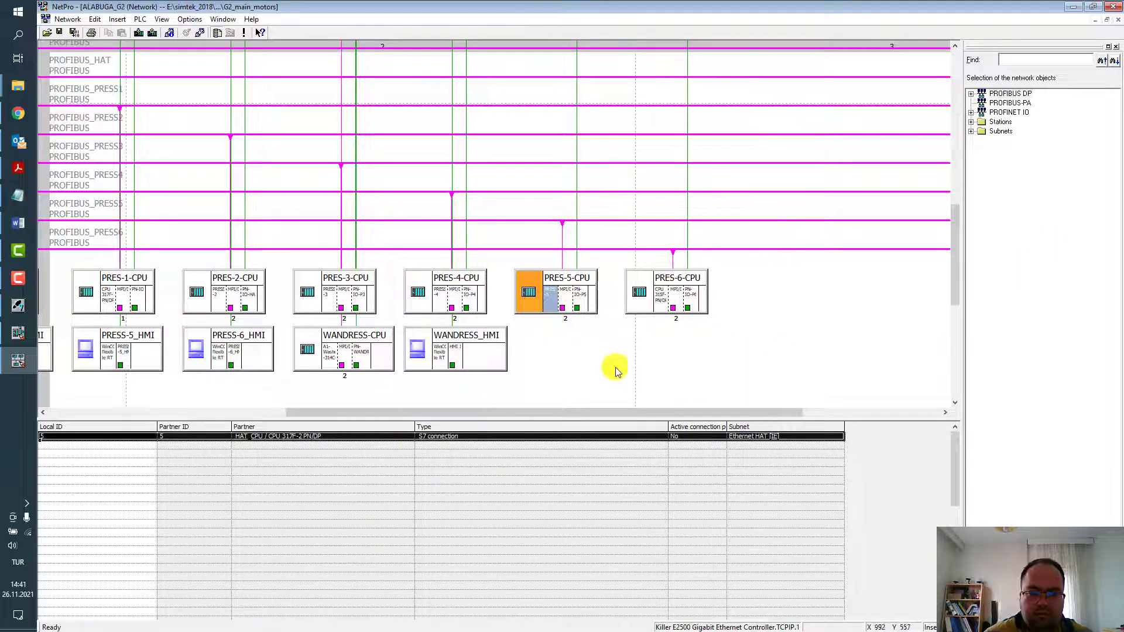
click(134, 495)
click(108, 436)
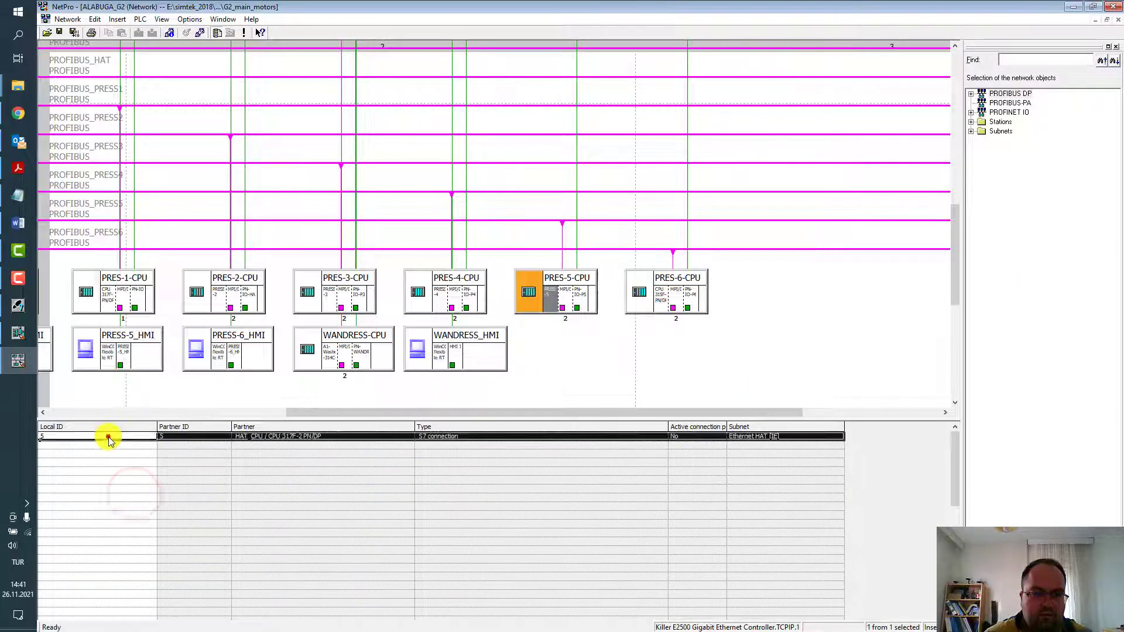
double_click(107, 437)
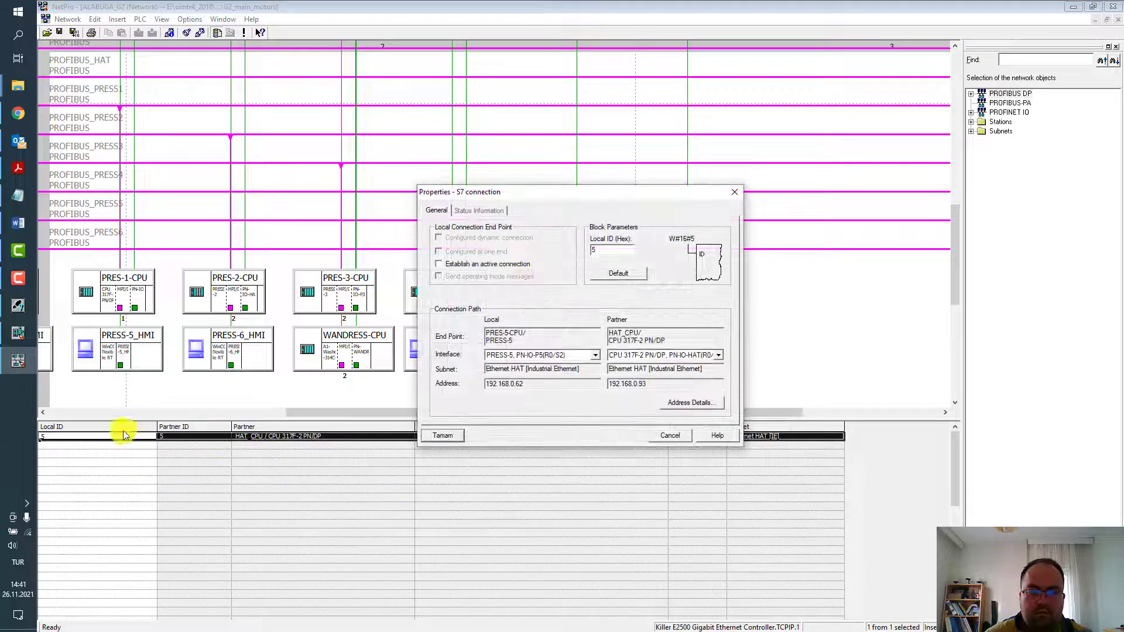
Step: Examine the local and partner interface choices and the local ID of the S7 connection, and cancel its properties
click(595, 356)
click(719, 357)
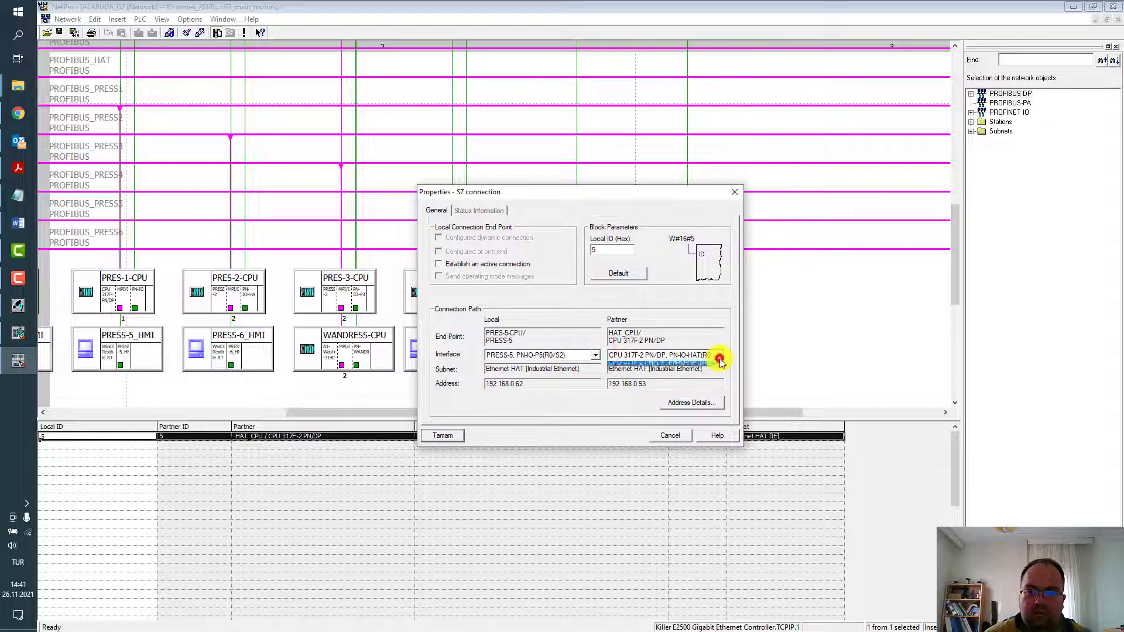
click(718, 363)
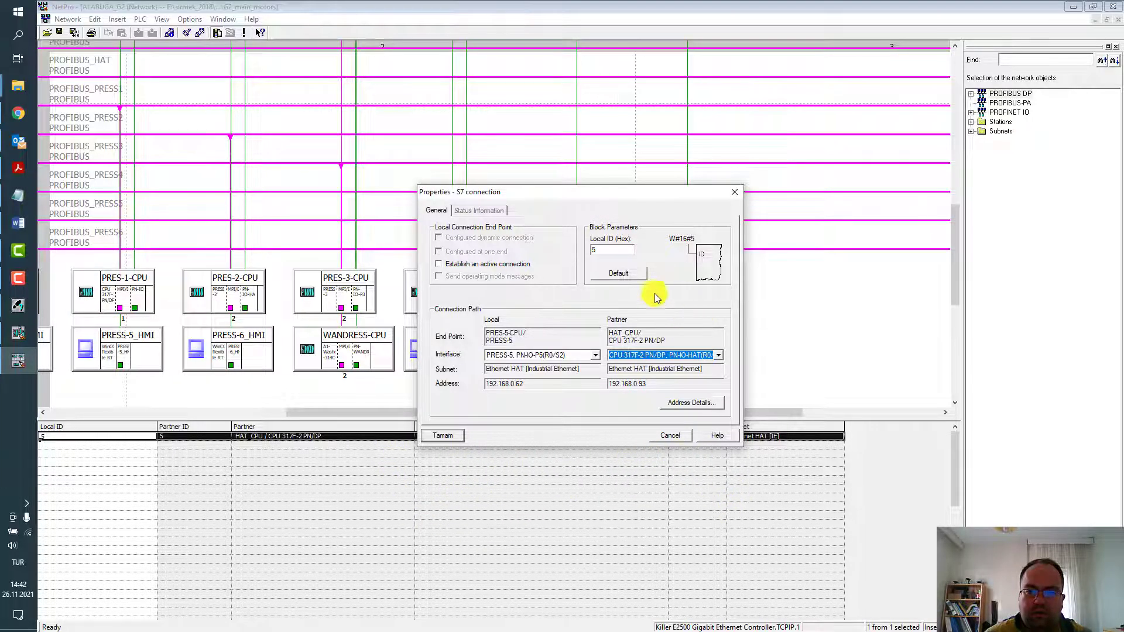
click(623, 250)
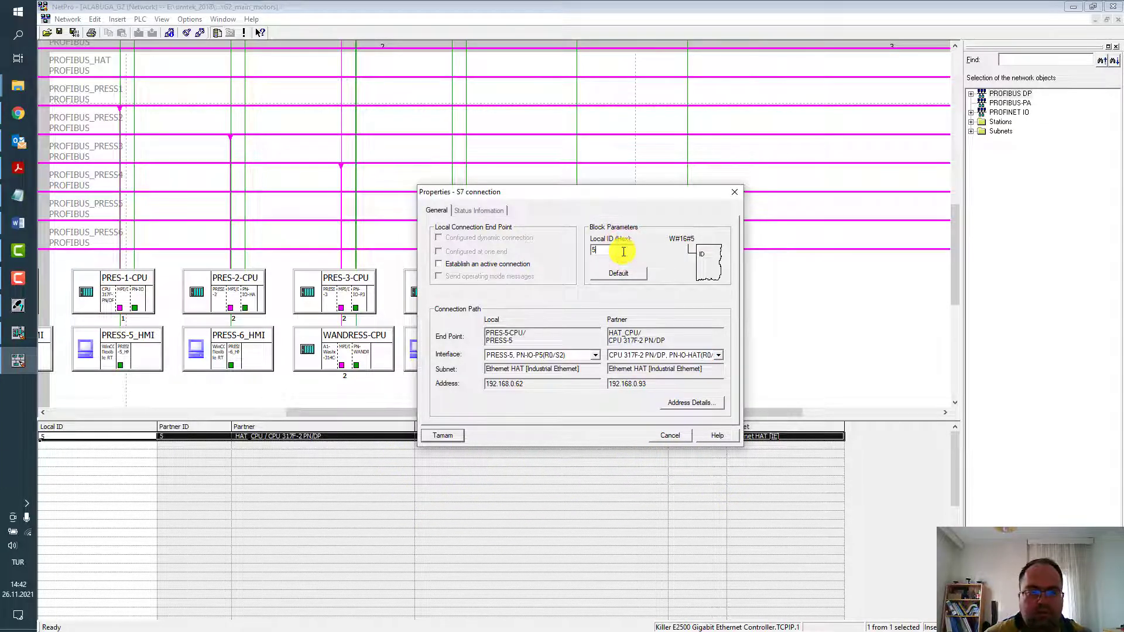
click(666, 435)
click(627, 371)
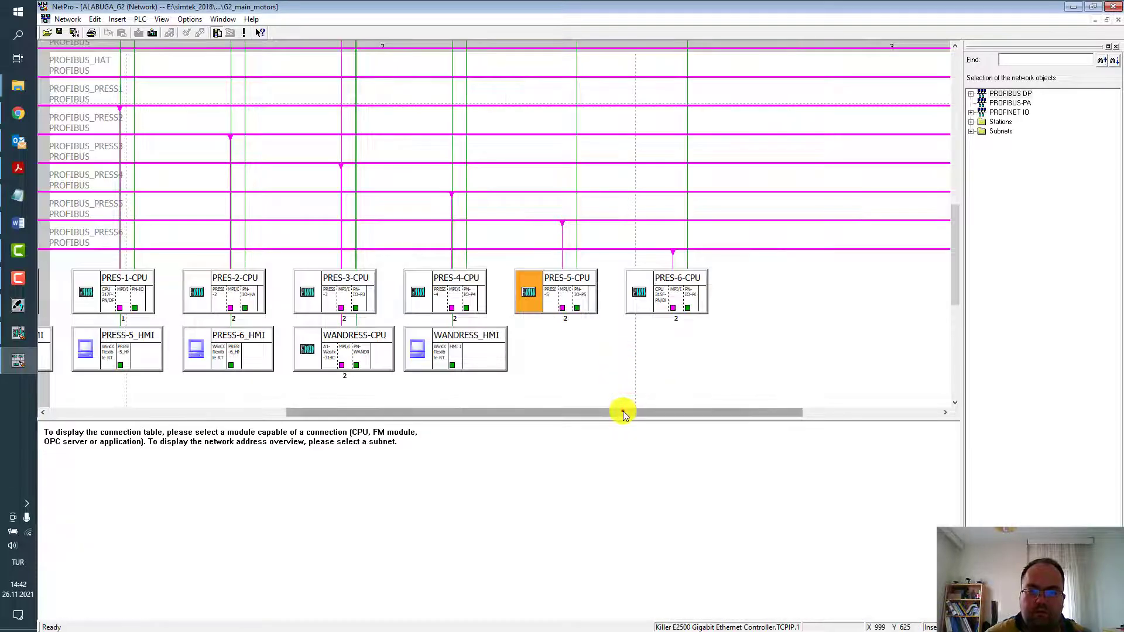
Step: Select the CPU module of PRES-6-CPU to view its connection table, and clear the selection
drag(622, 413, 665, 413)
click(592, 298)
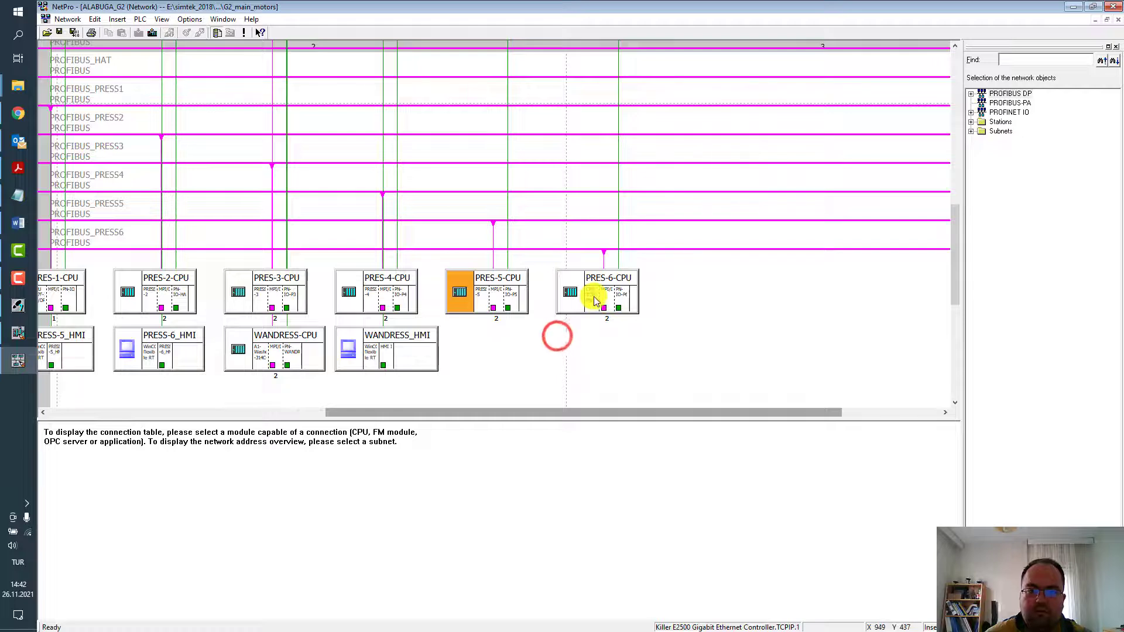
click(702, 323)
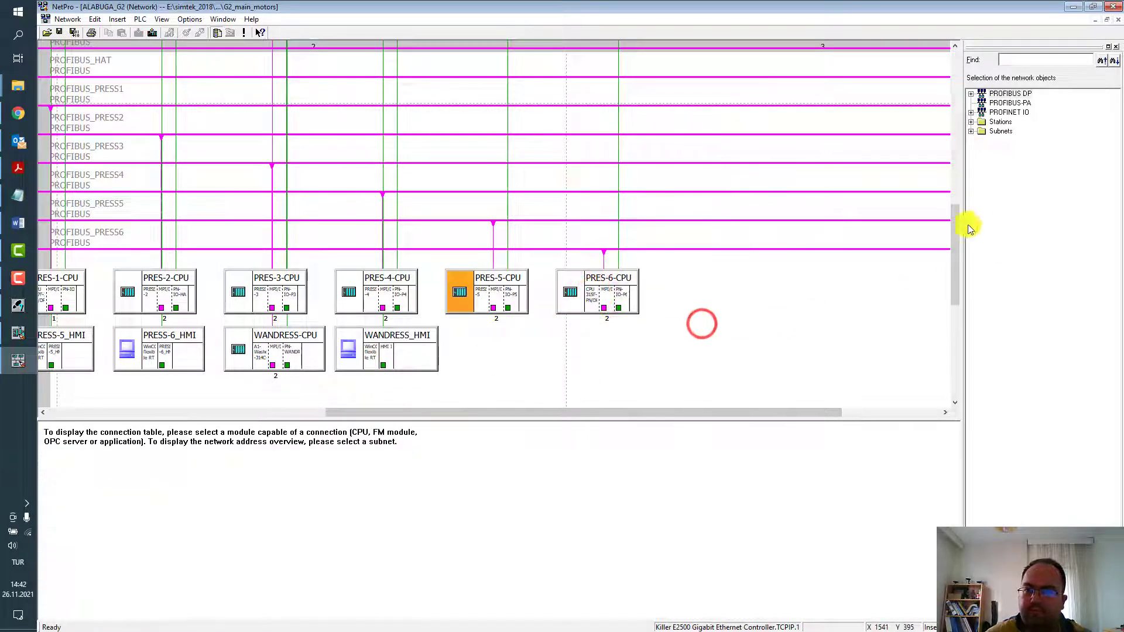
Step: Expand Stations, Subnets, PROFINET IO and its Ident Systems folder in the network objects catalog
click(971, 122)
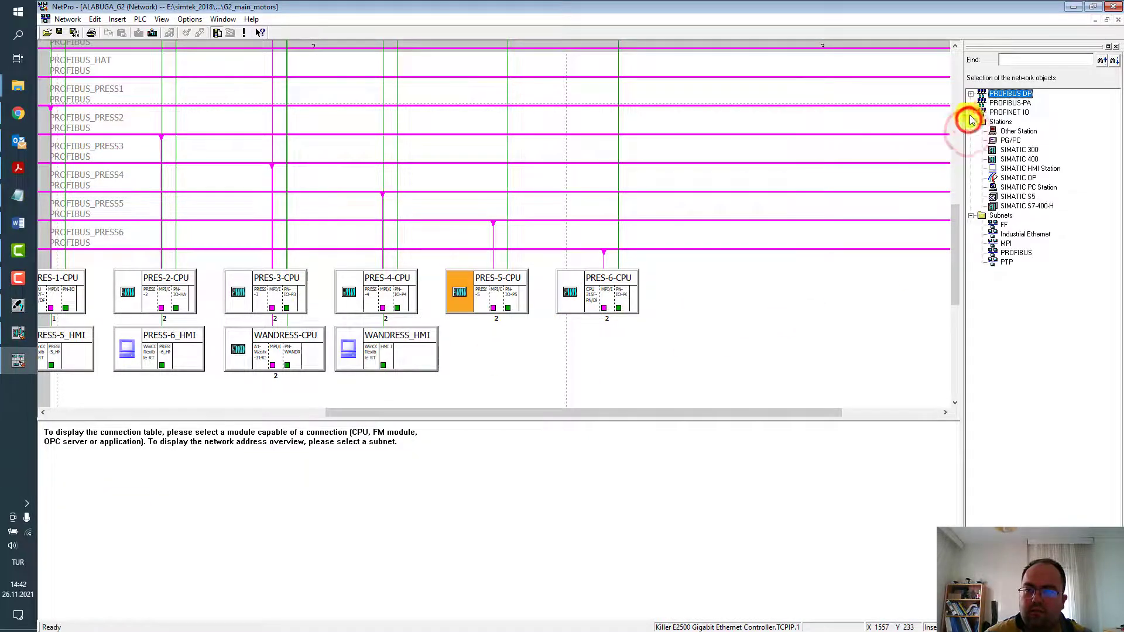
click(971, 112)
click(982, 169)
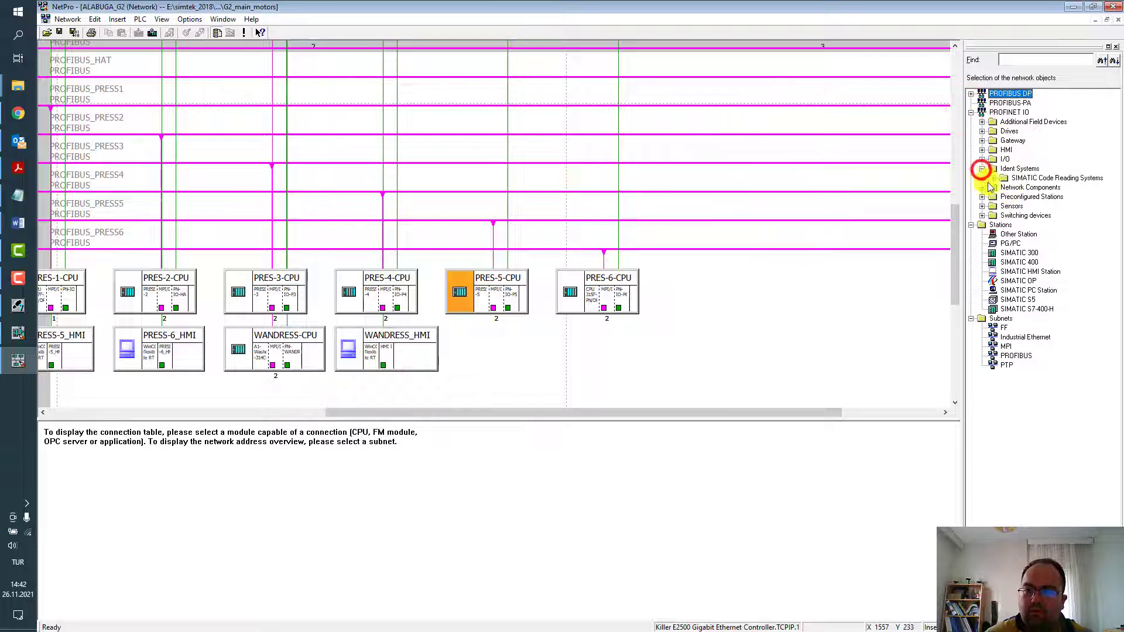
Step: Expand SIMATIC Code Reading Systems in the network objects catalog, and close NetPro to return to HAT_CPU in HW Config
click(993, 178)
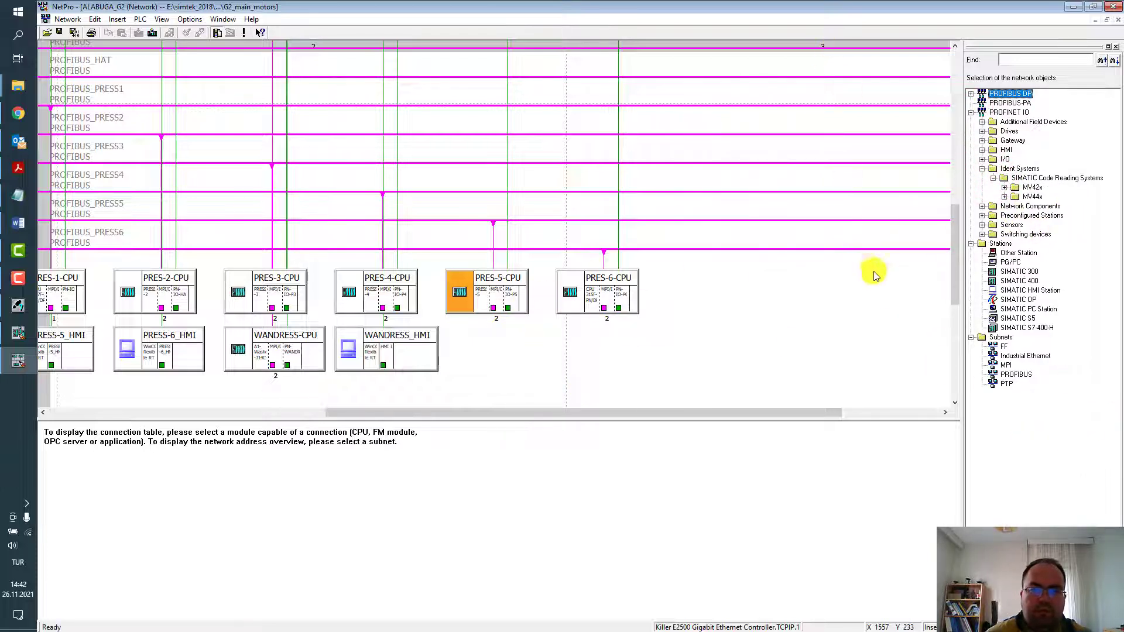
click(1014, 446)
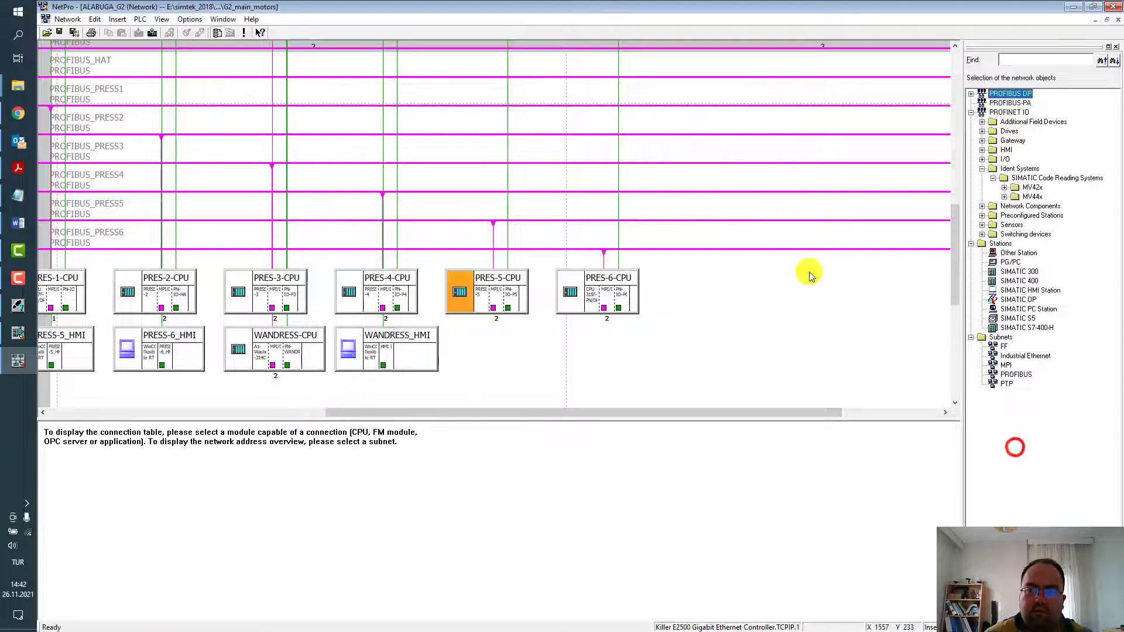
click(1111, 9)
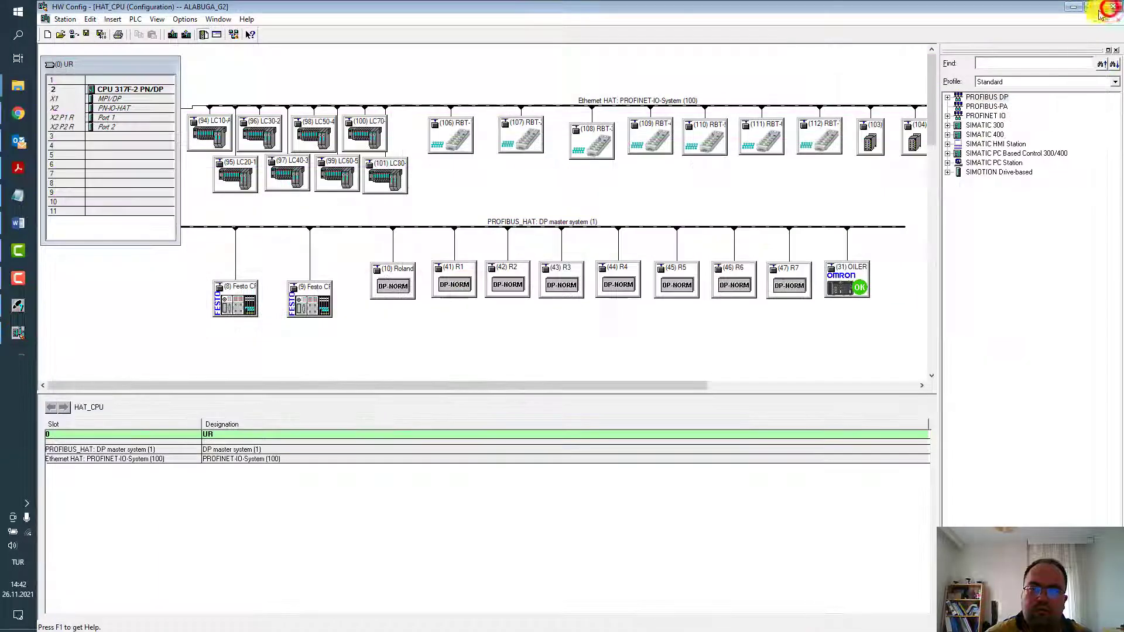
click(732, 353)
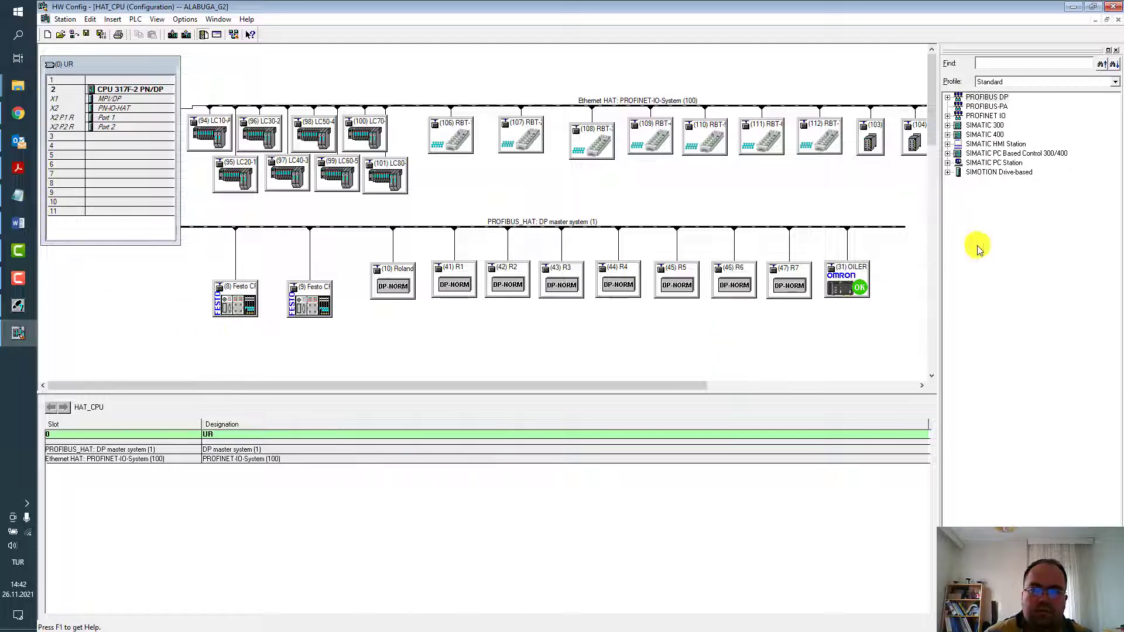
Step: Expand SIMOTION Drive-based, SIMATIC PC Station, PC Based Control 300/400, HMI Station and SIMATIC 400 in the hardware catalog
click(948, 172)
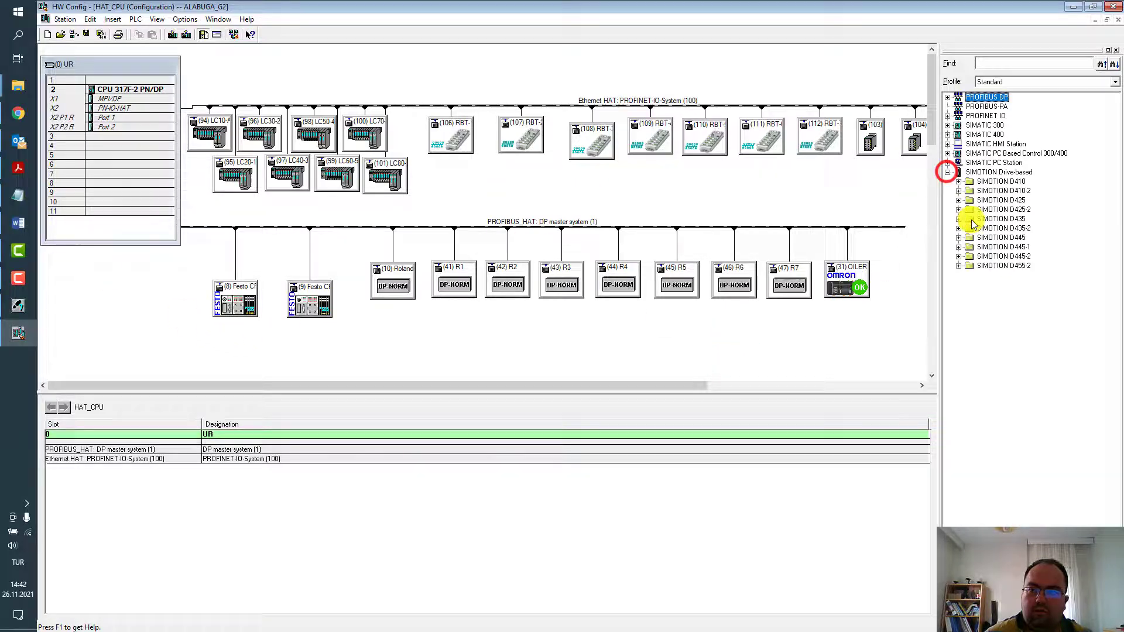
click(947, 163)
click(948, 154)
click(948, 144)
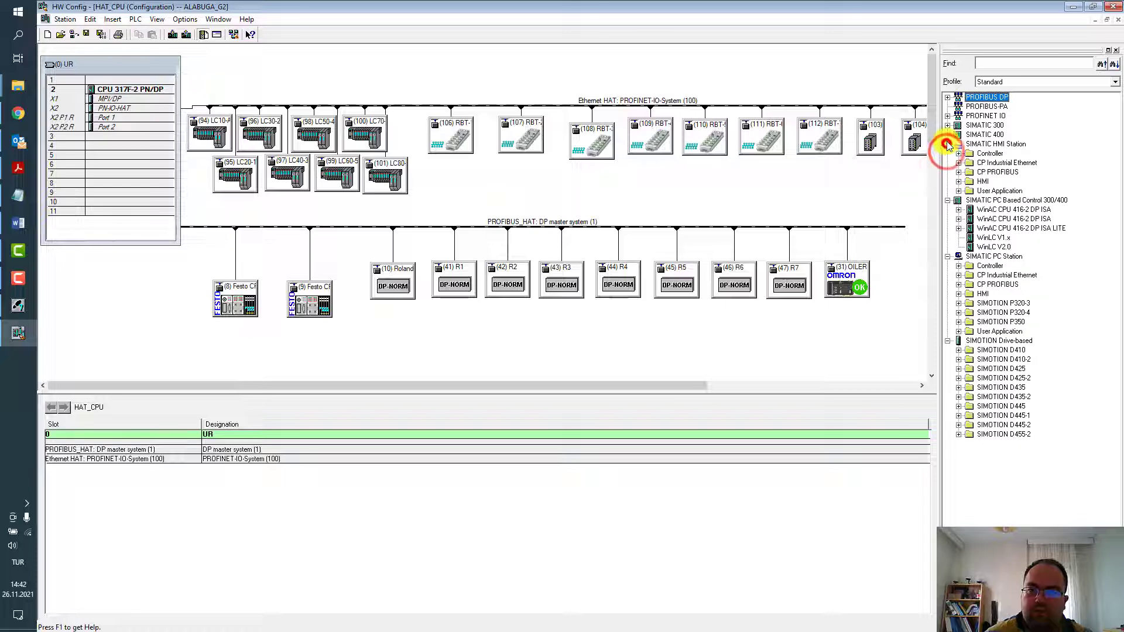
click(948, 134)
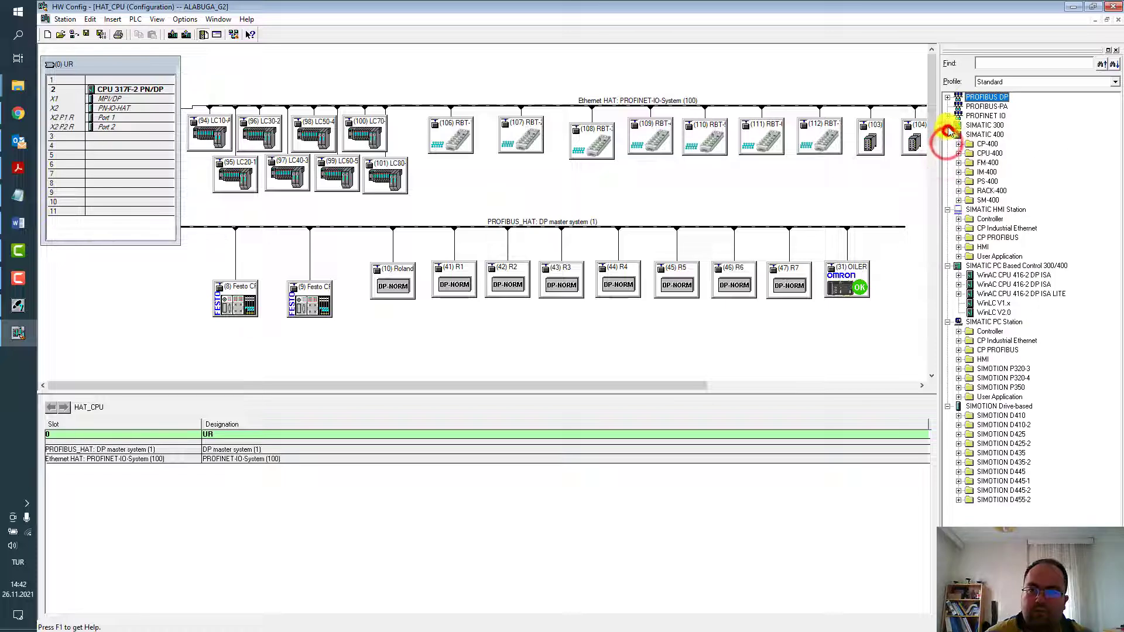
Step: Hide the hardware catalog and display it again
click(63, 19)
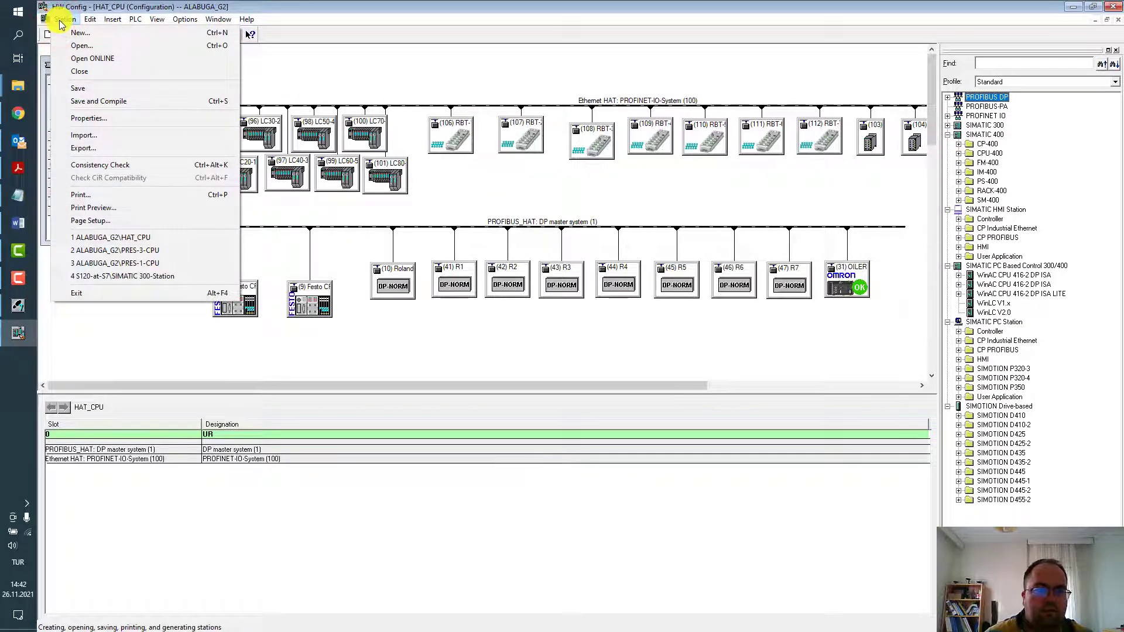
click(90, 19)
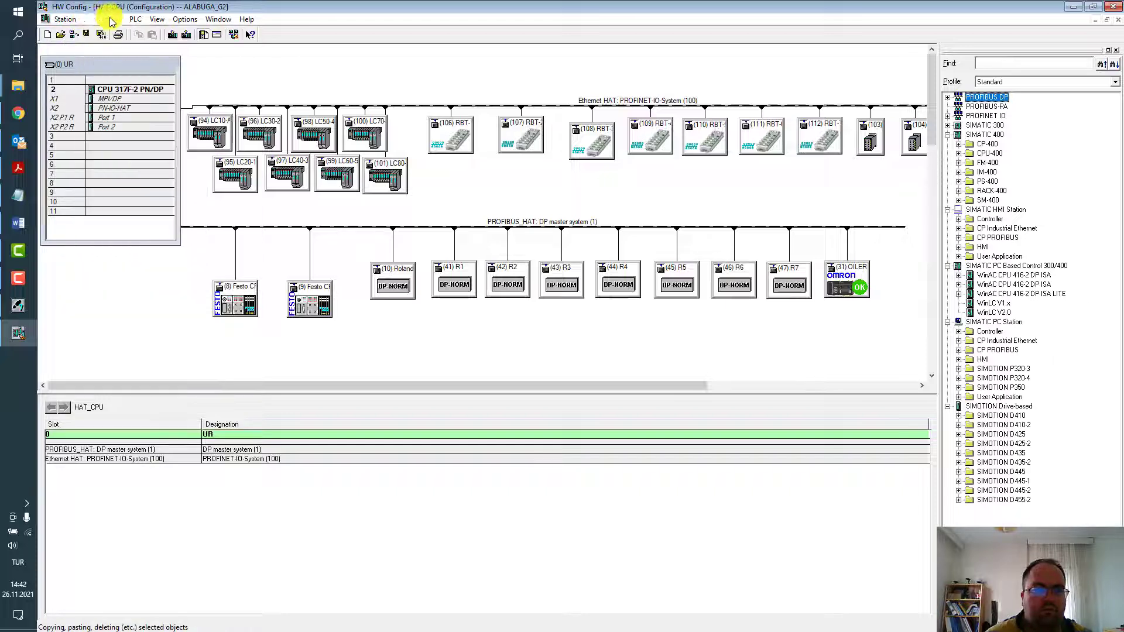
click(159, 20)
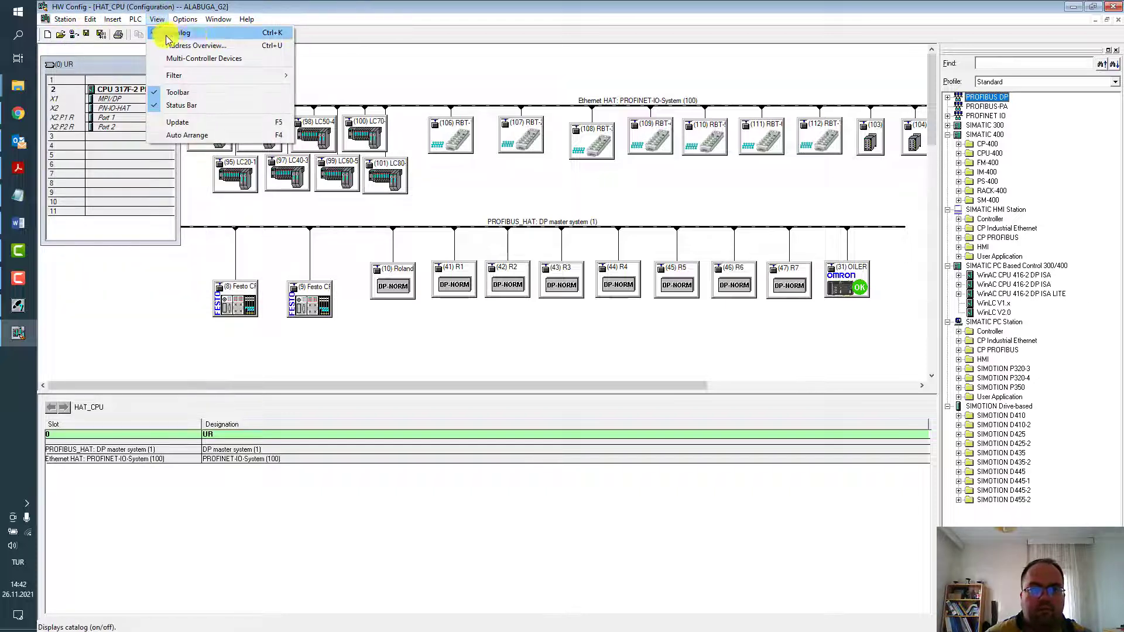
click(177, 33)
click(155, 20)
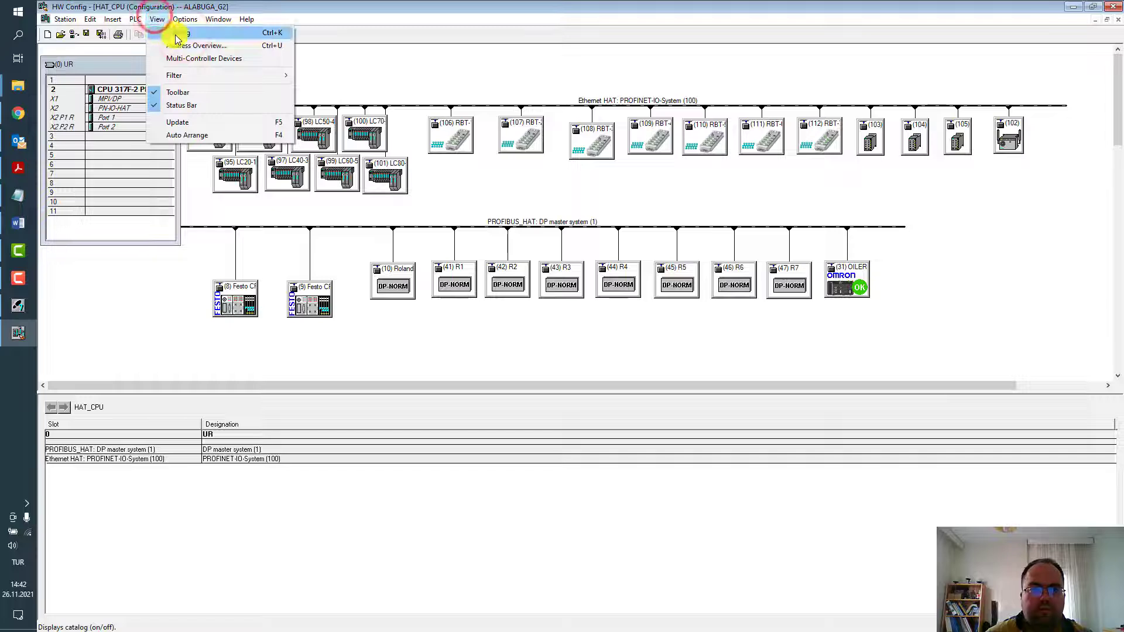
click(167, 33)
Step: Examine the address overview of CPU 317F-2 PN/DP down to its last output entries, and close it
click(158, 20)
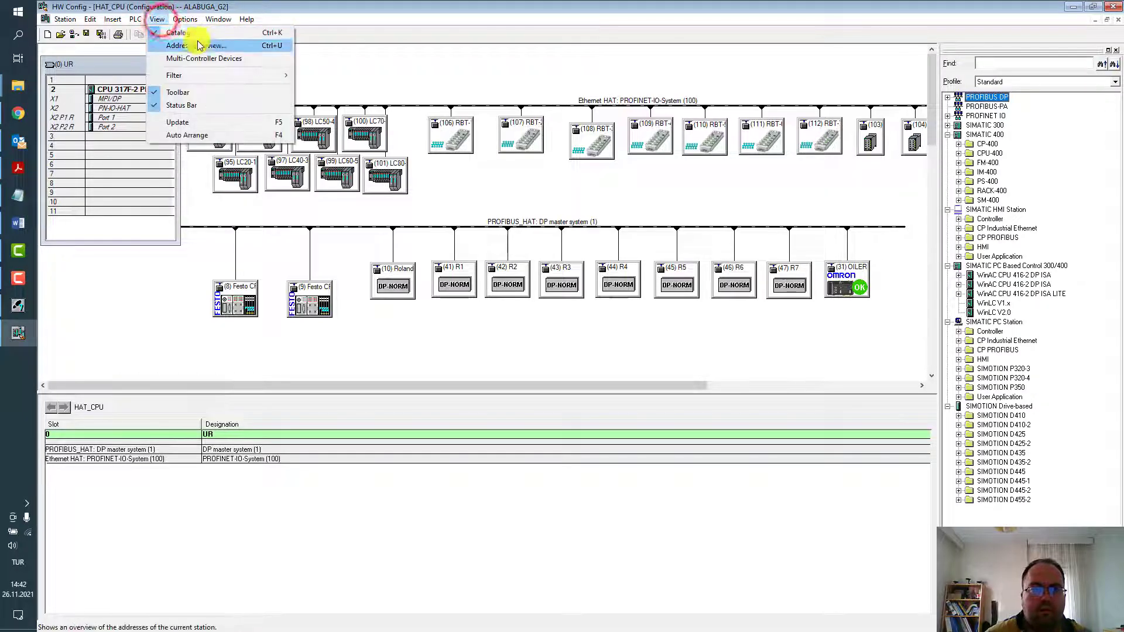
click(217, 45)
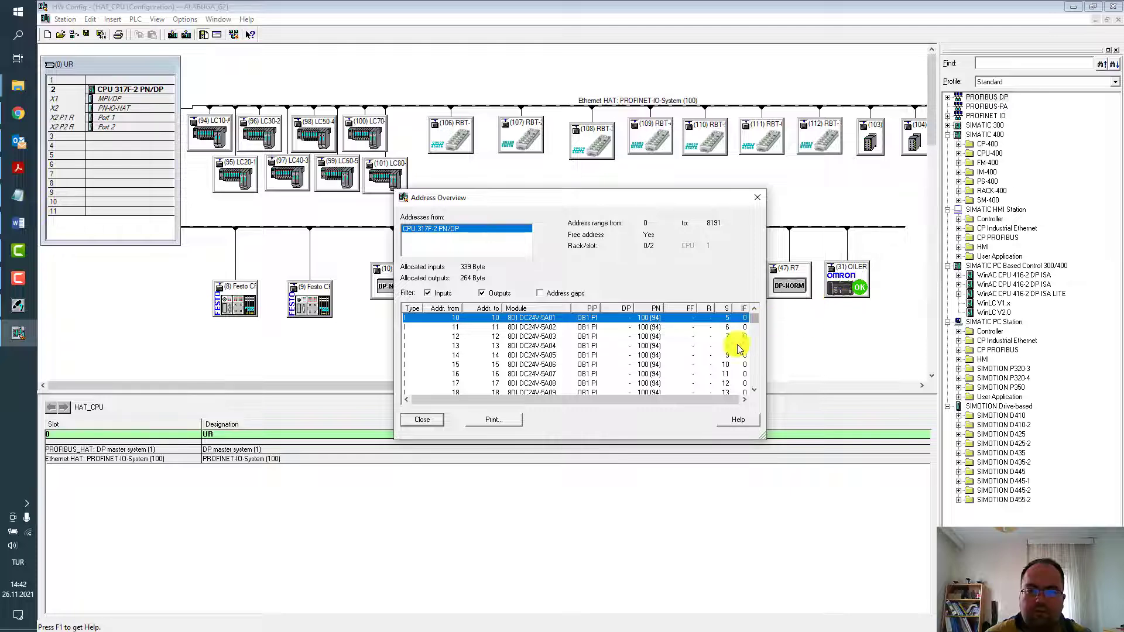
drag(759, 327, 772, 384)
click(510, 349)
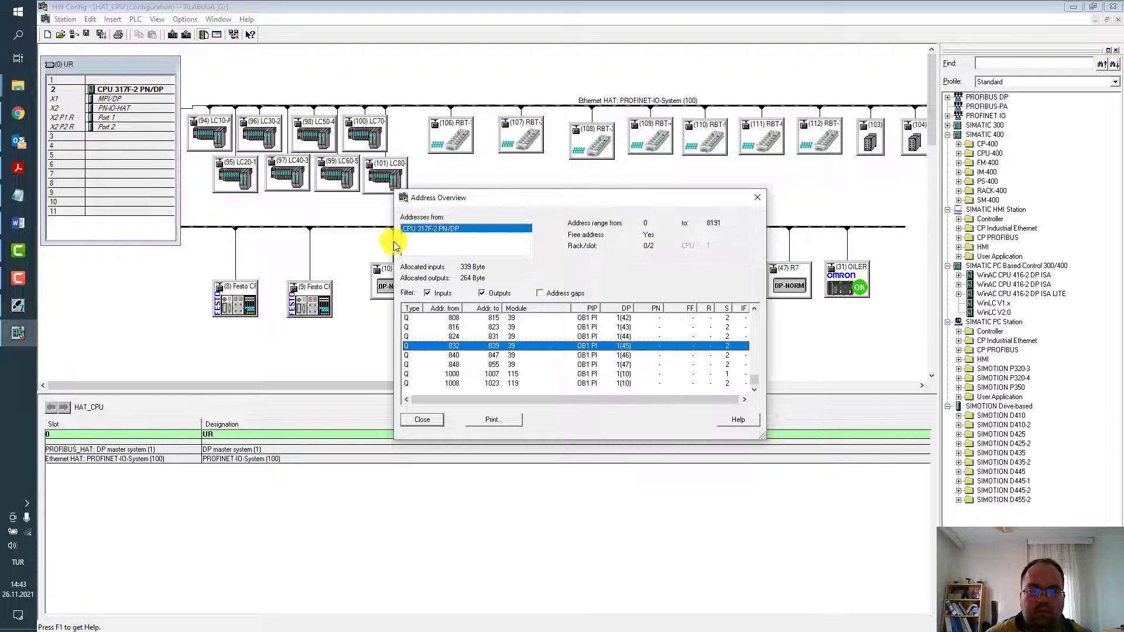
click(757, 199)
Step: Auto-arrange the HAT_CPU station layout, accepting the loss of the current arrangement
click(152, 20)
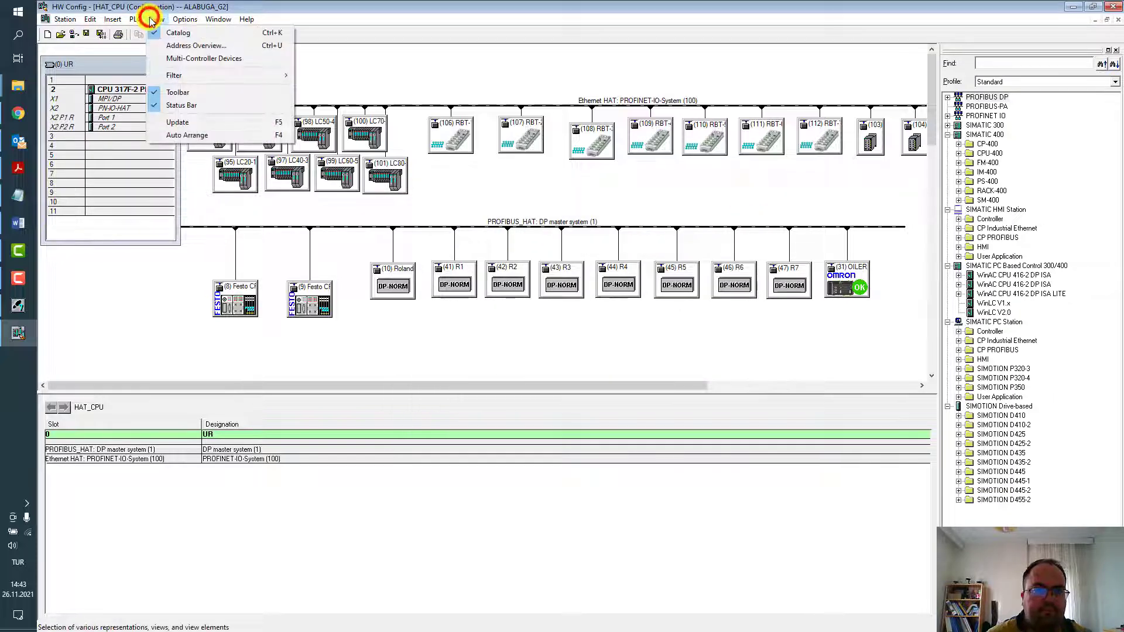
mouse_move(136, 24)
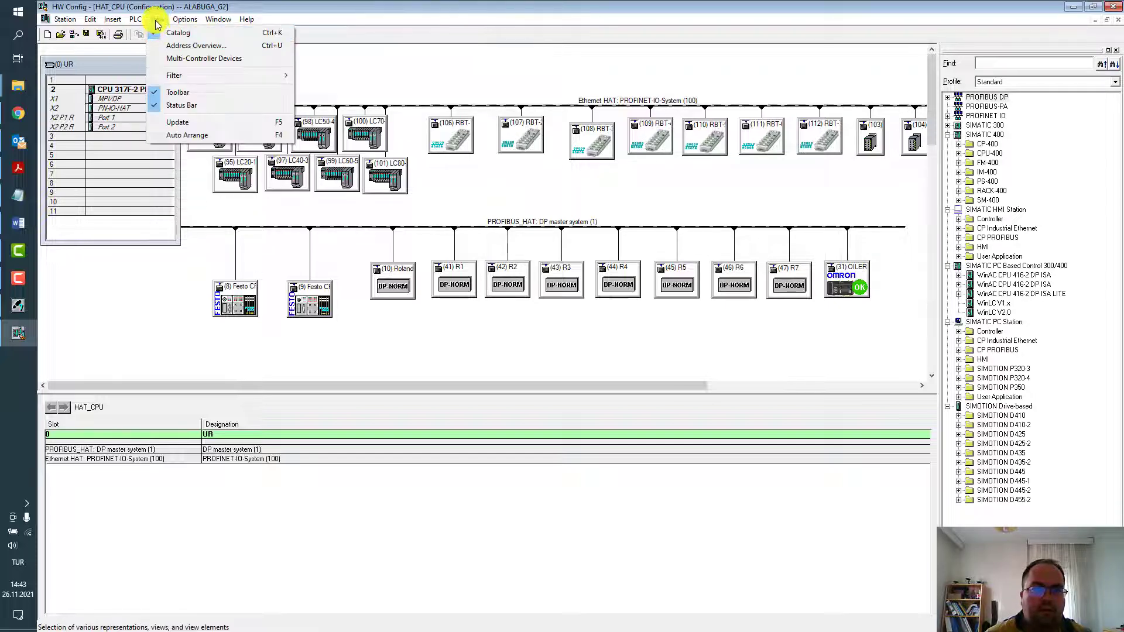
click(268, 140)
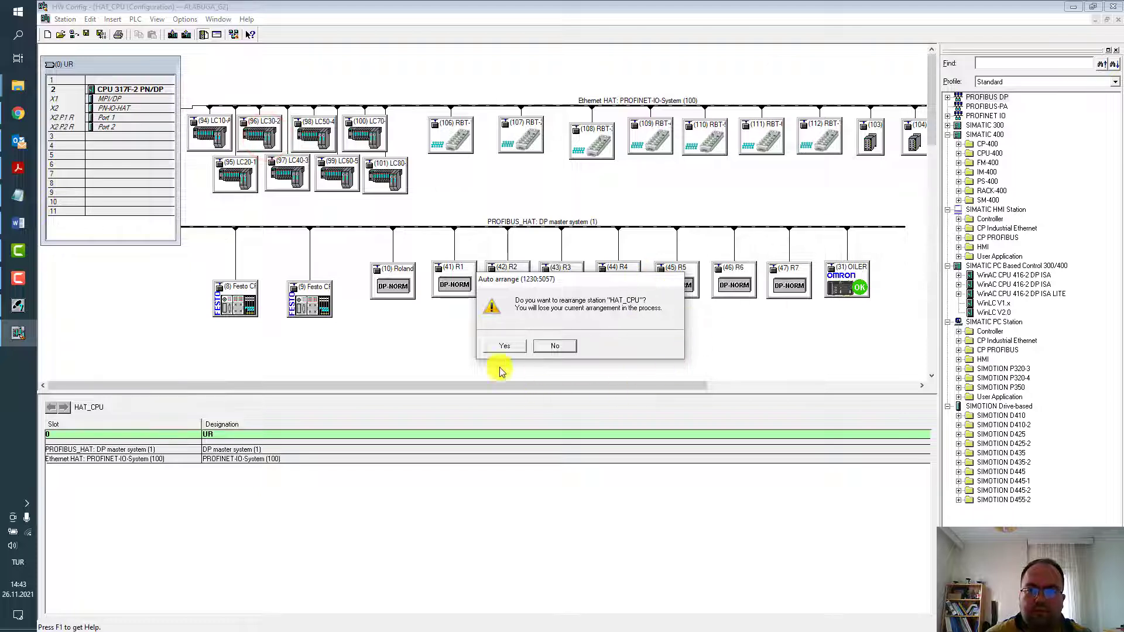
click(505, 346)
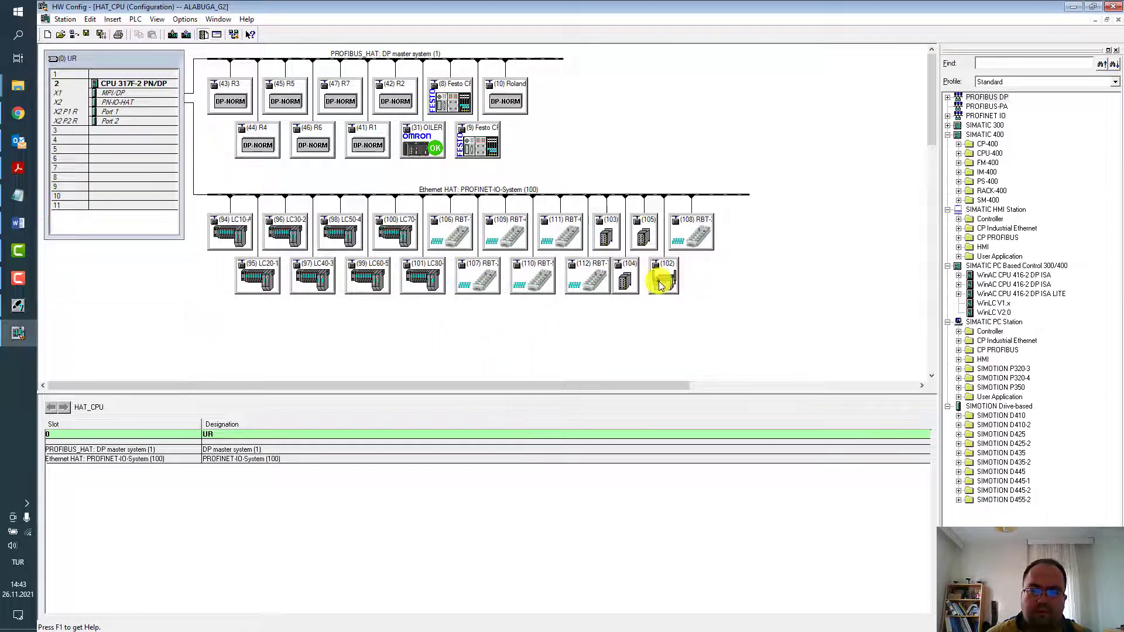
Step: Spread out devices 102 to 105, 108 and 110 to 112 along the PROFINET IO system, and clear the selection
drag(658, 280, 812, 275)
drag(632, 276, 657, 326)
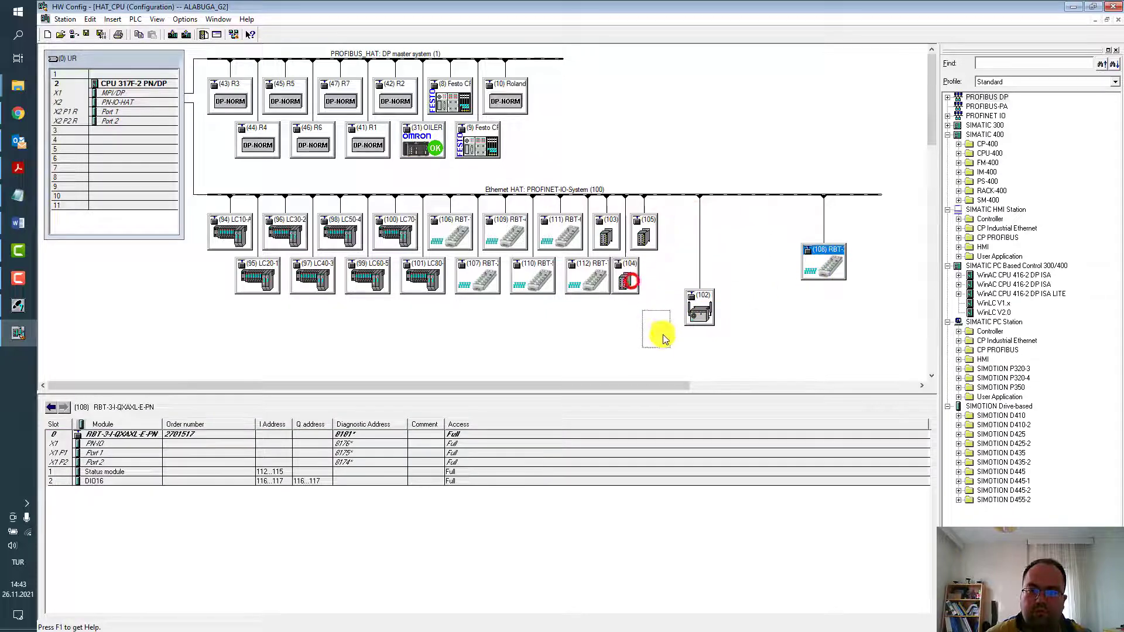
drag(651, 240, 738, 246)
drag(643, 237, 653, 238)
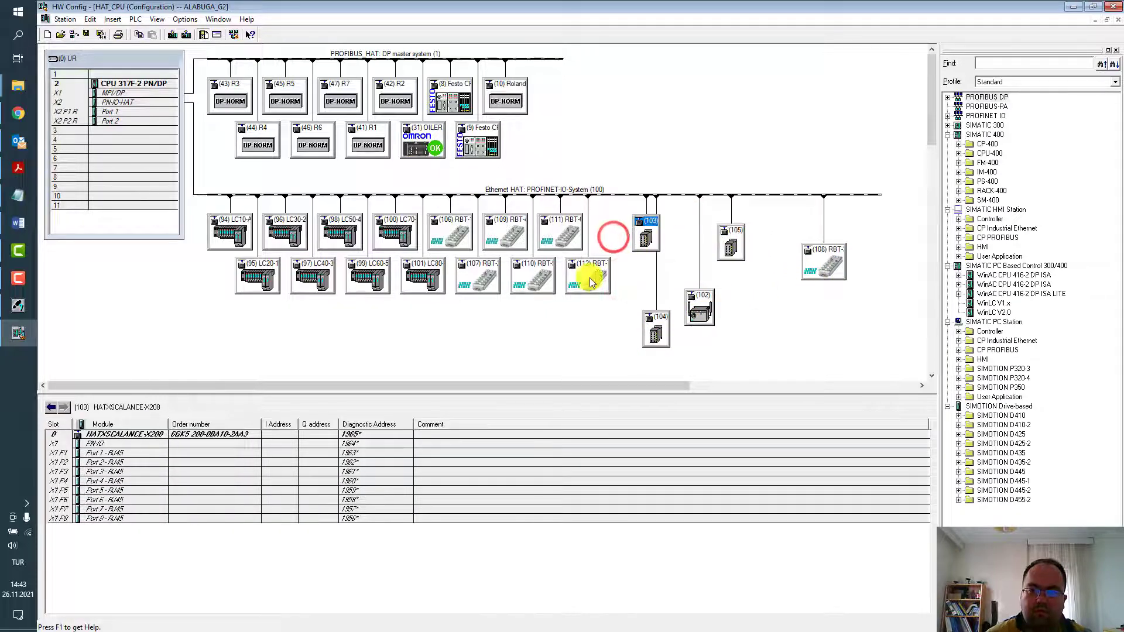
drag(587, 278, 613, 291)
drag(640, 235, 620, 233)
drag(614, 286, 535, 300)
drag(572, 233, 578, 237)
click(564, 140)
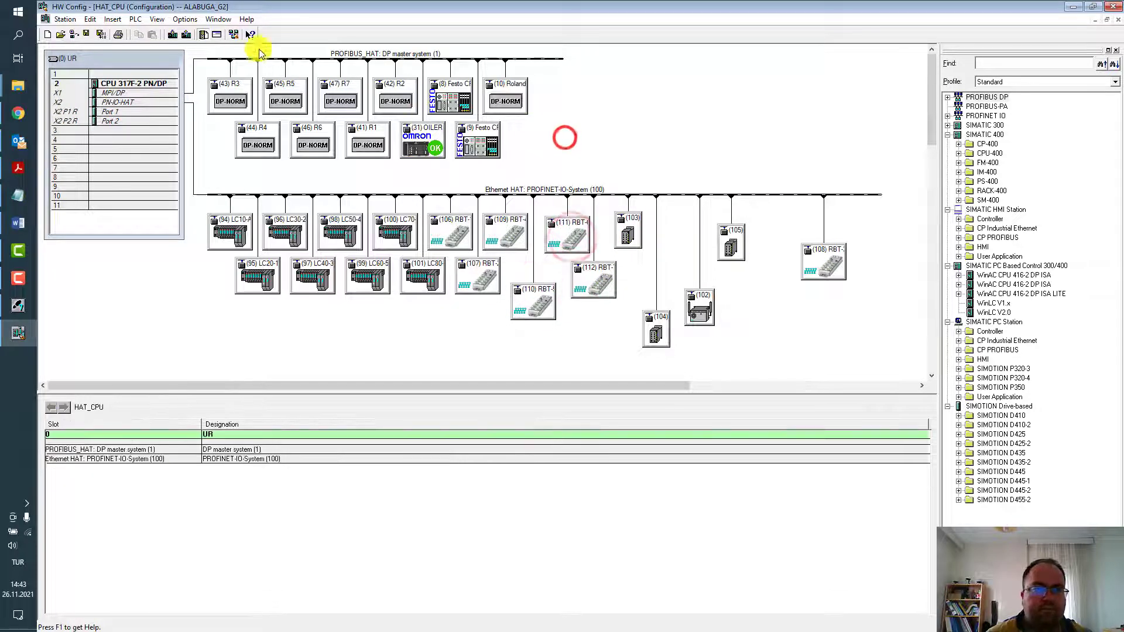
click(192, 20)
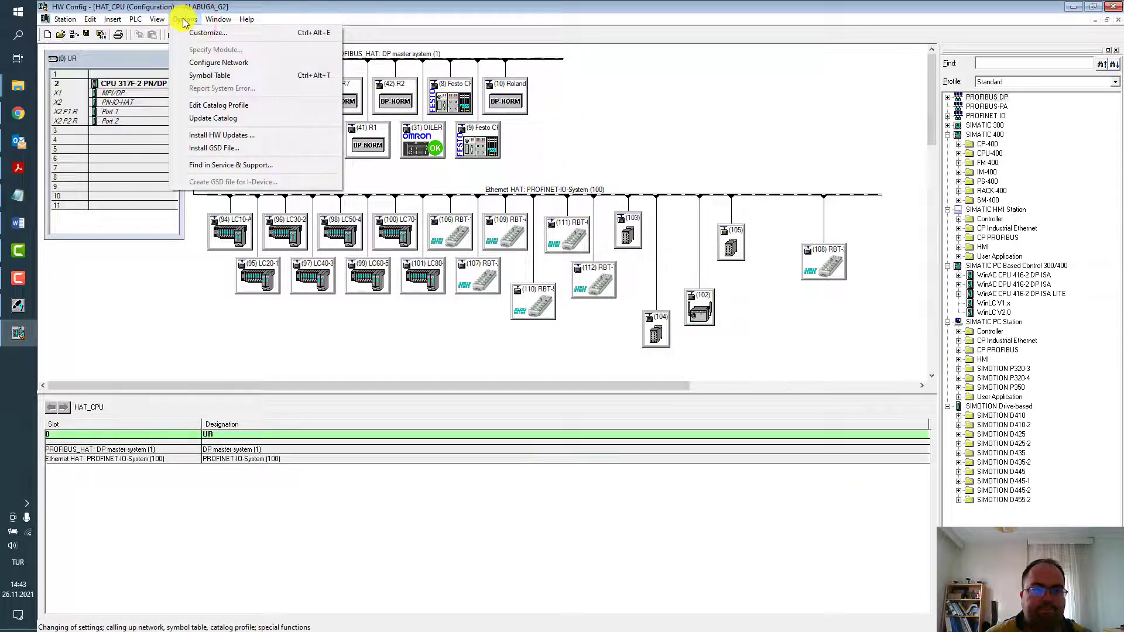
click(183, 19)
click(1003, 540)
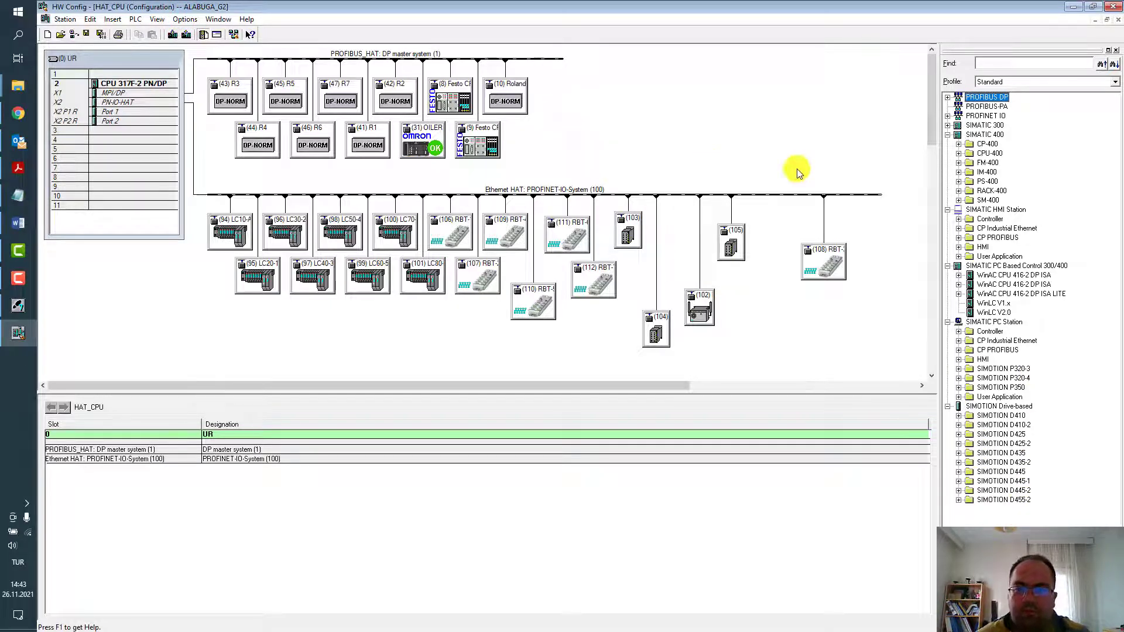
click(724, 139)
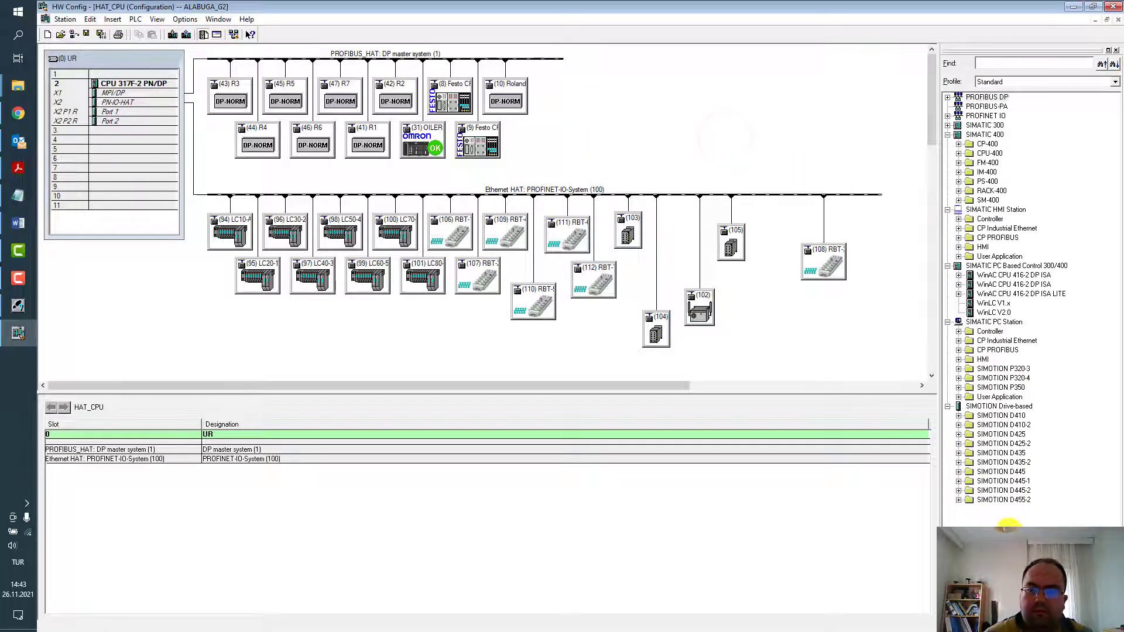
Step: Examine the GSD file installation dialog, open its directory browser and cancel it, and close the dialog without installing anything
click(185, 20)
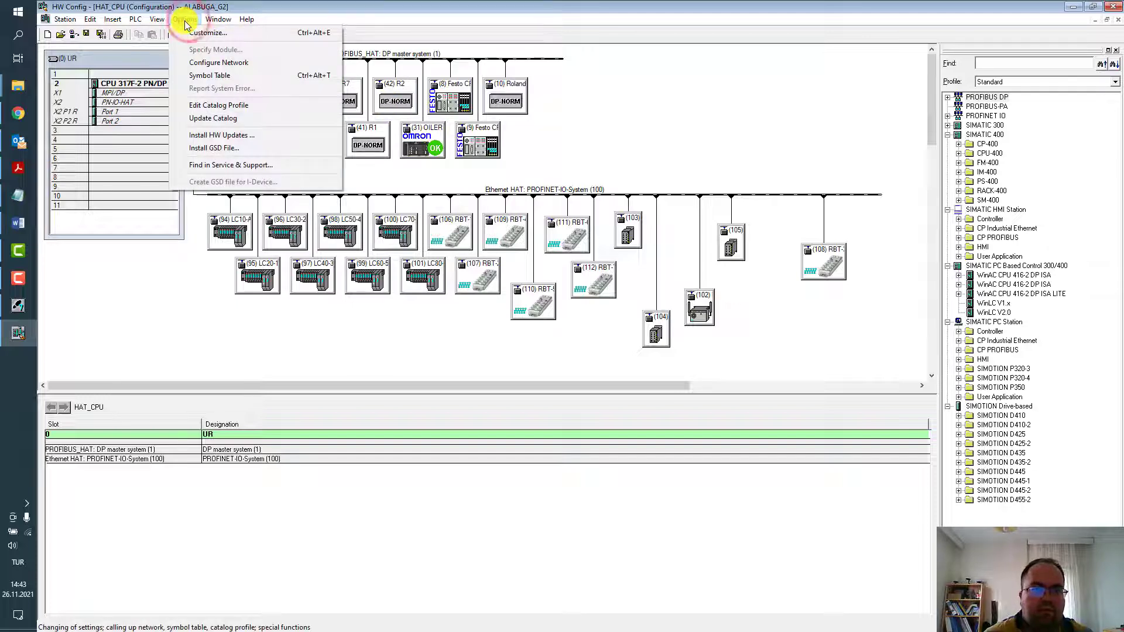
click(222, 149)
click(630, 291)
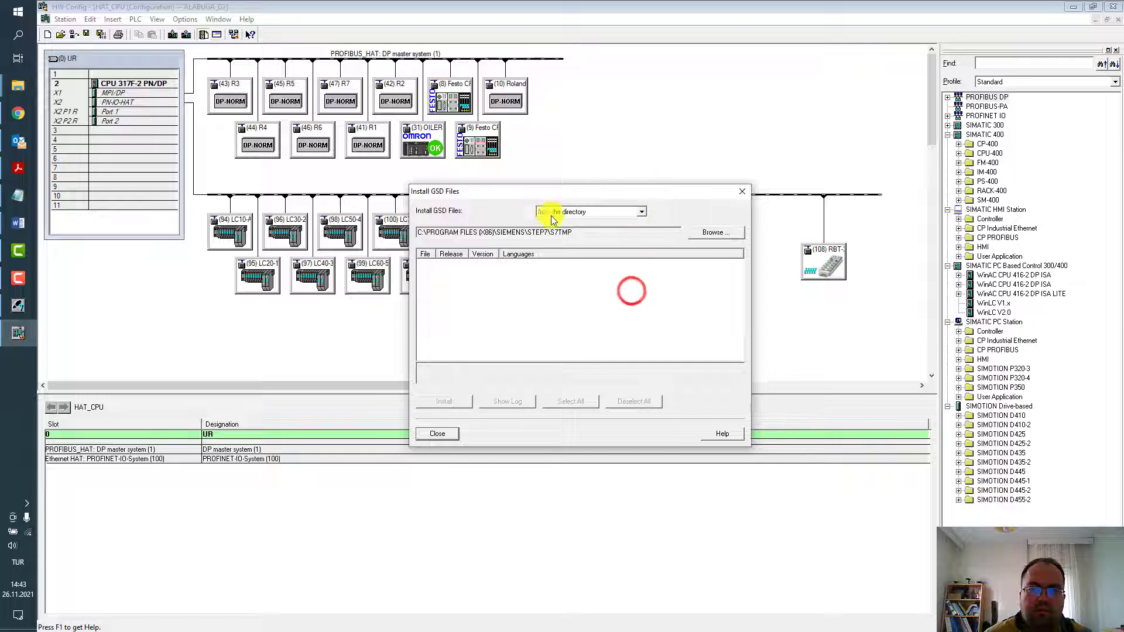
click(589, 342)
click(707, 233)
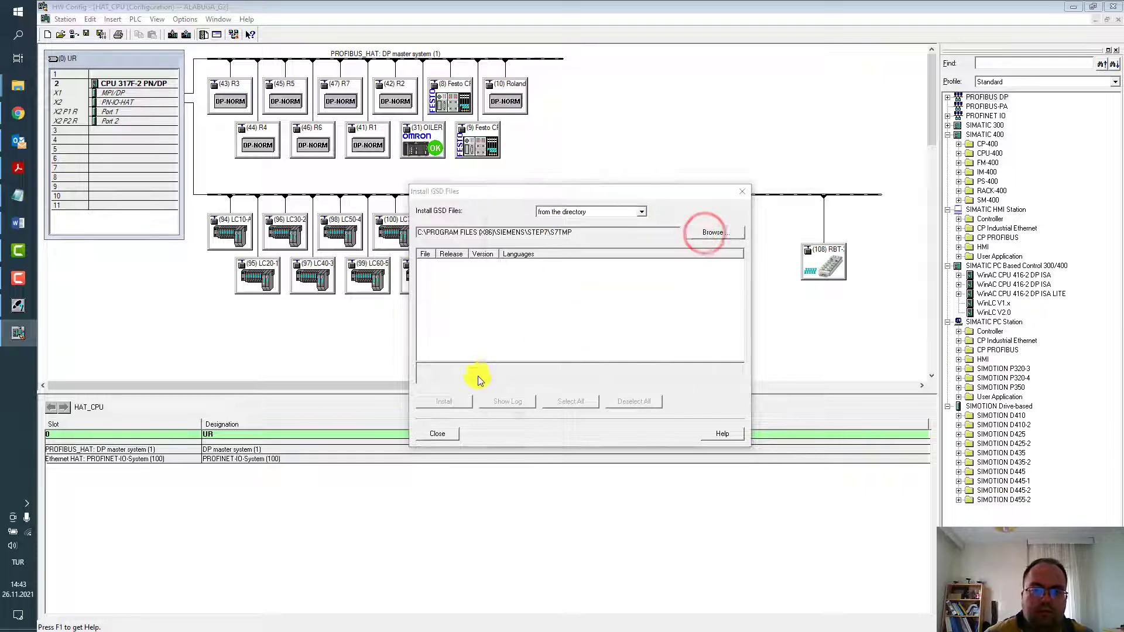
click(652, 396)
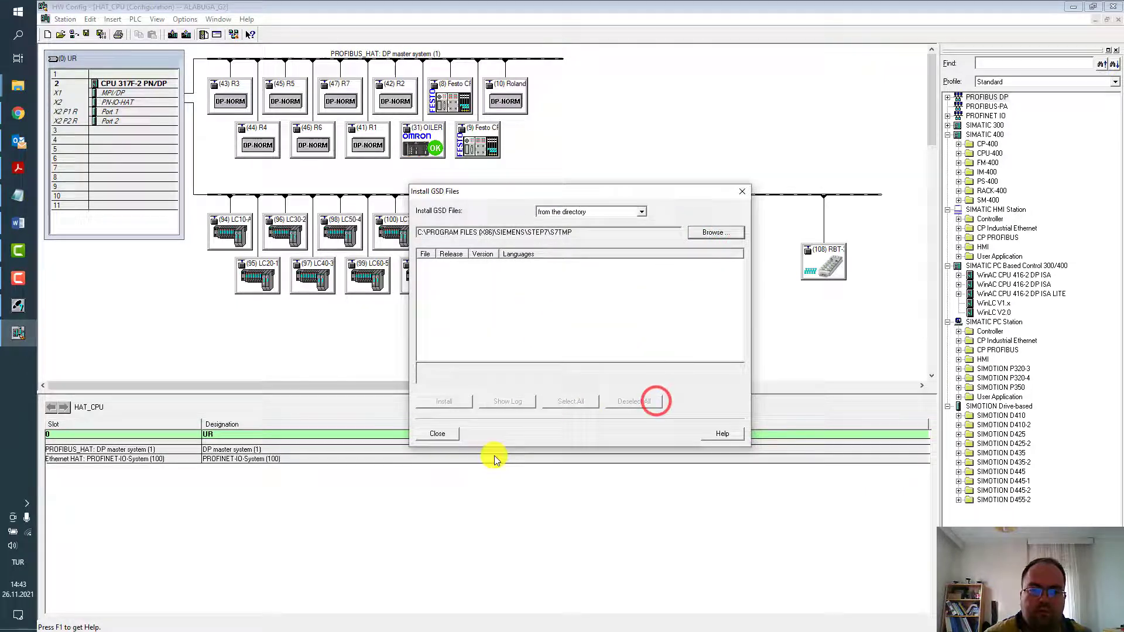
click(438, 433)
Step: Start installing hardware updates, keeping the default Siemens internet address, and create C:\HWUpdates as the storage folder
click(184, 18)
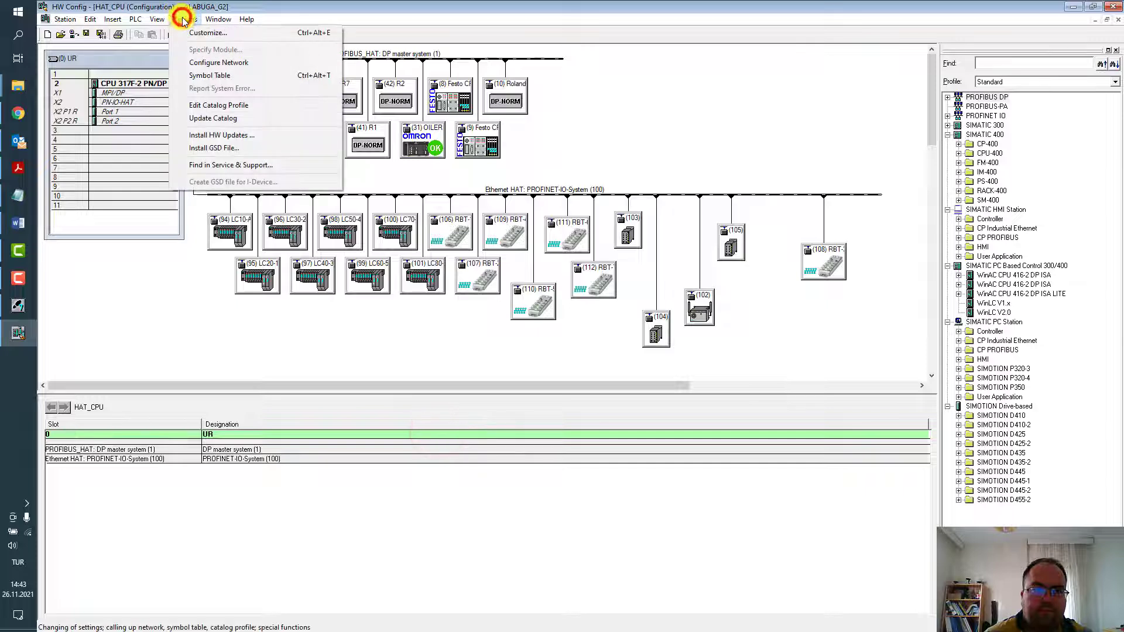
click(263, 136)
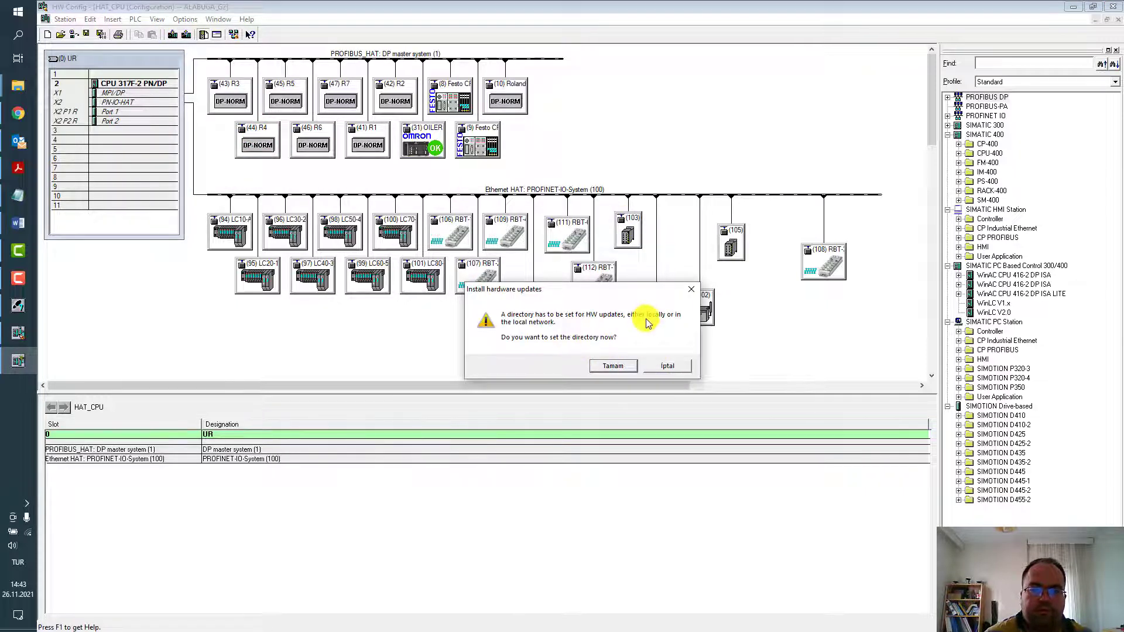
click(612, 367)
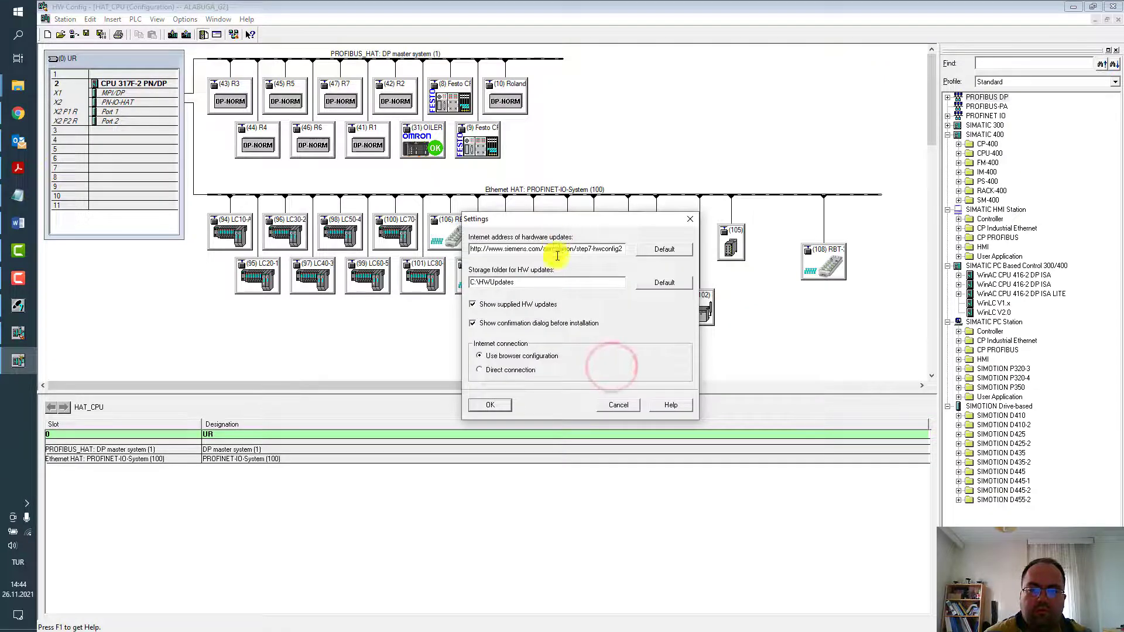
click(556, 283)
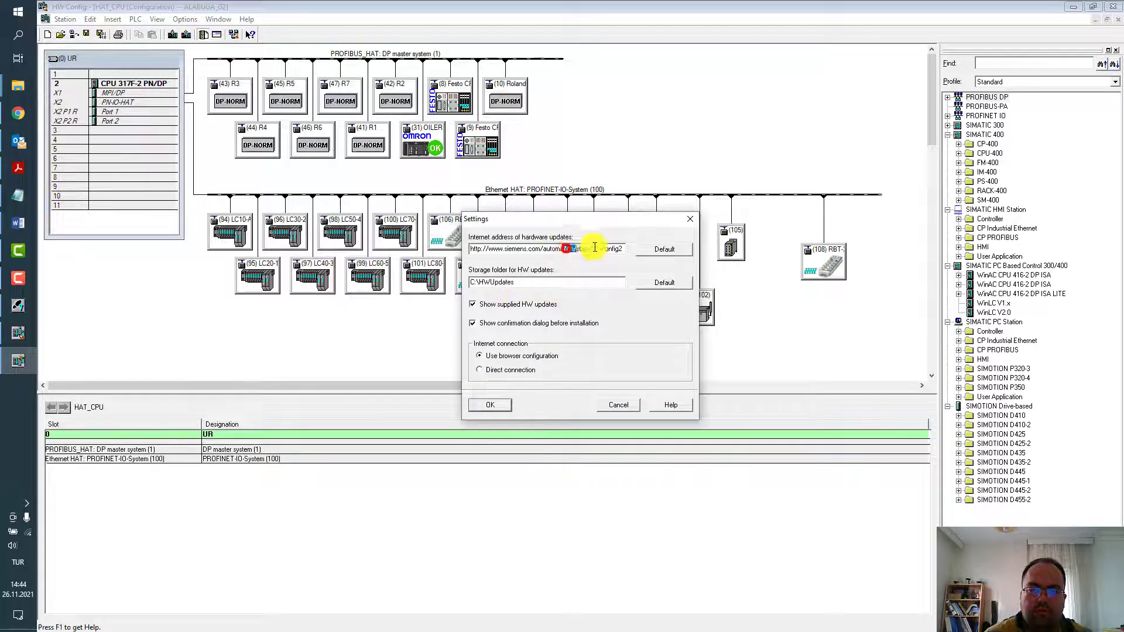
drag(594, 247, 622, 249)
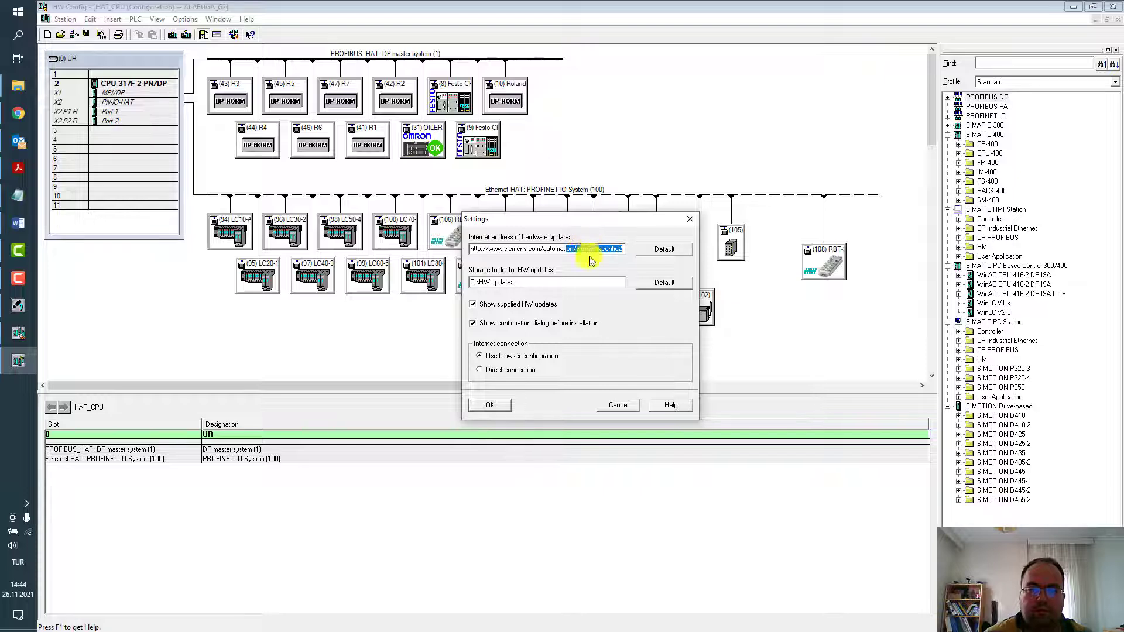
click(499, 405)
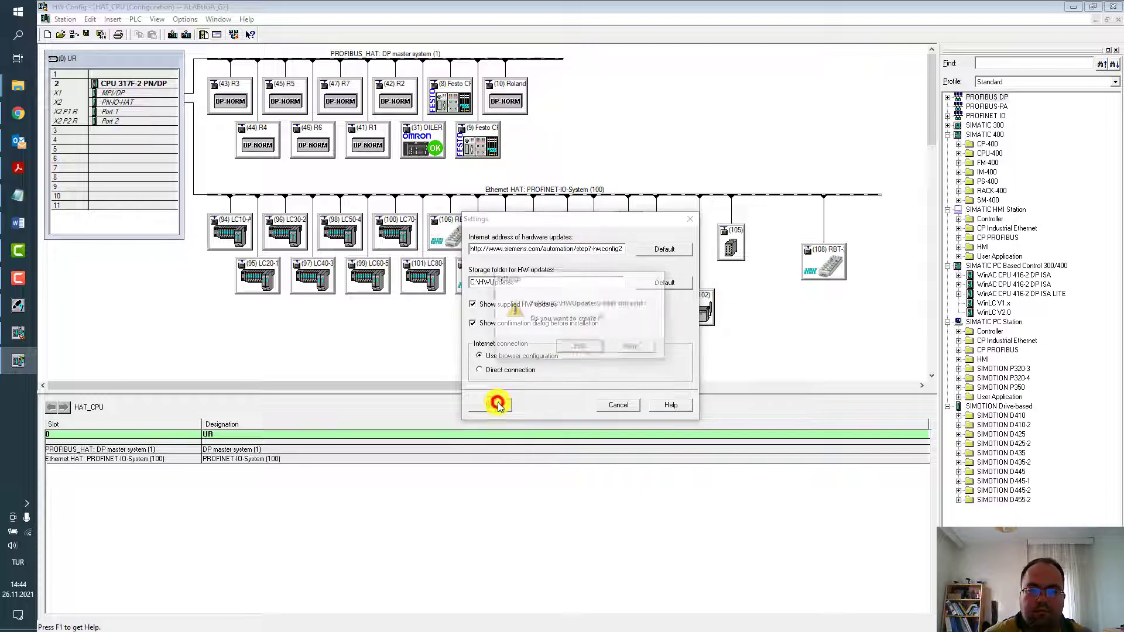
click(588, 349)
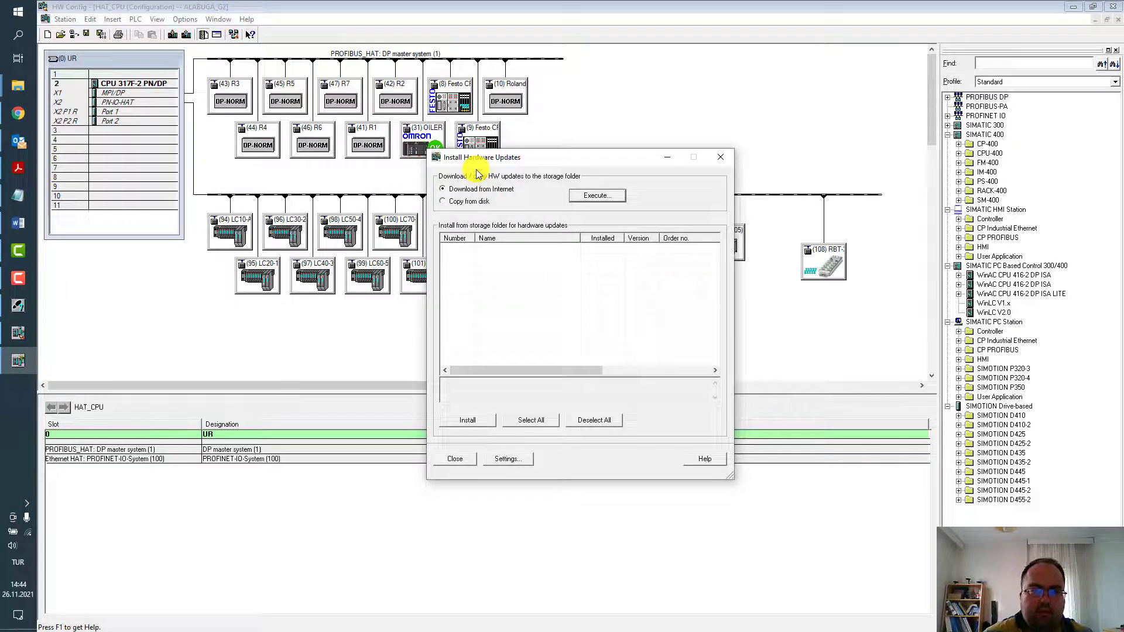
Step: Fetch the hardware update list from the internet, download all listed updates to the storage folder, and move the download status window off the list
mouse_move(17, 334)
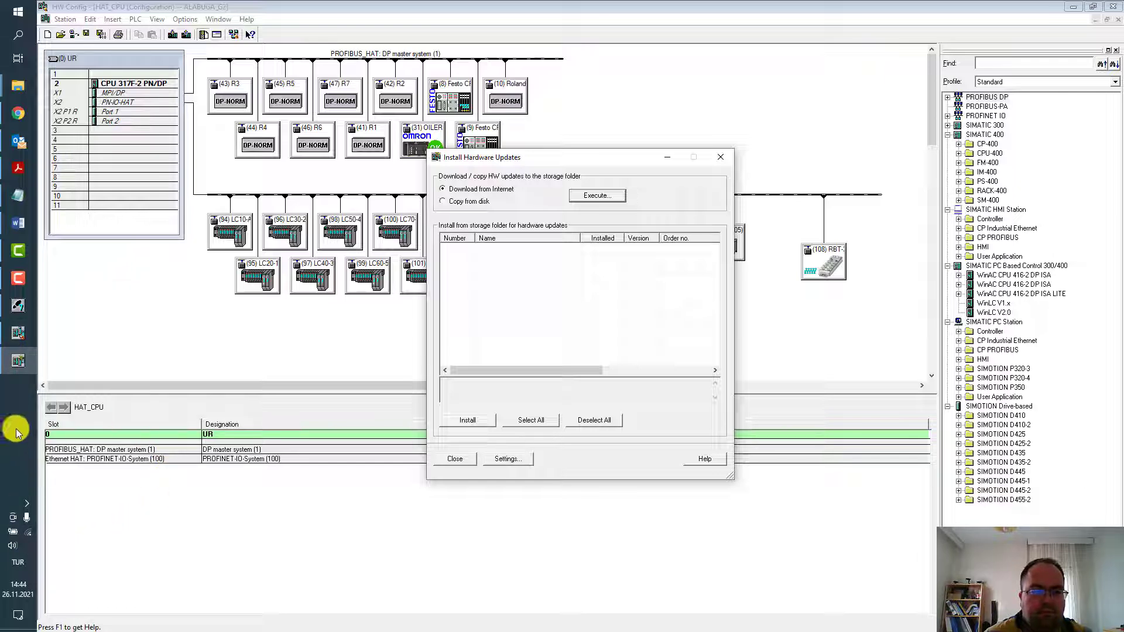
click(617, 197)
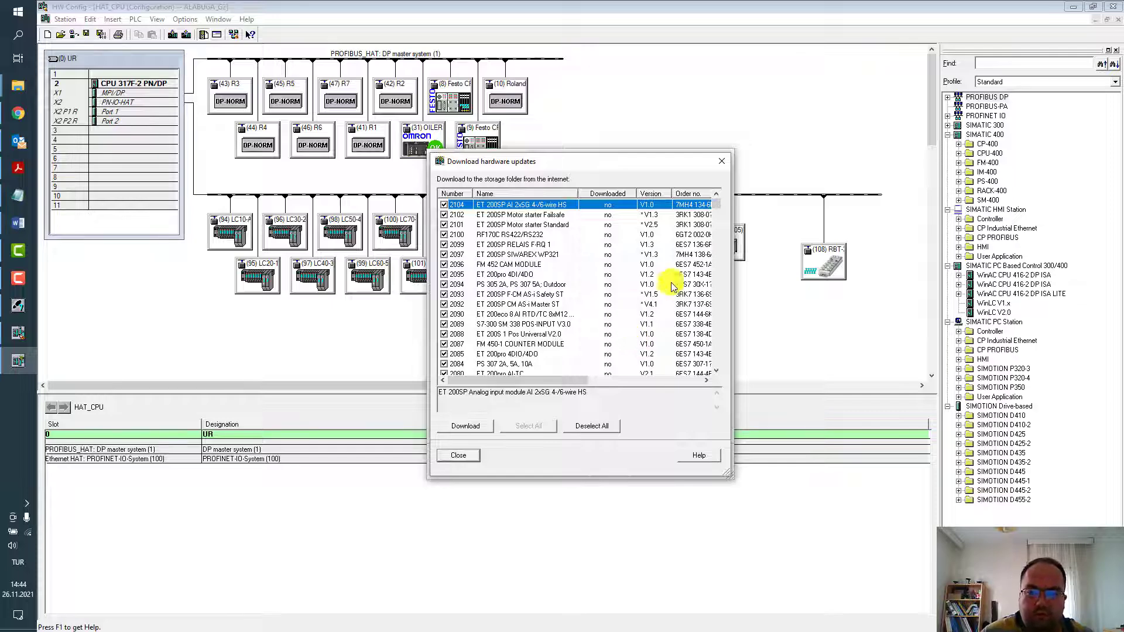
mouse_move(717, 204)
mouse_down()
mouse_move(732, 374)
mouse_move(720, 206)
mouse_up()
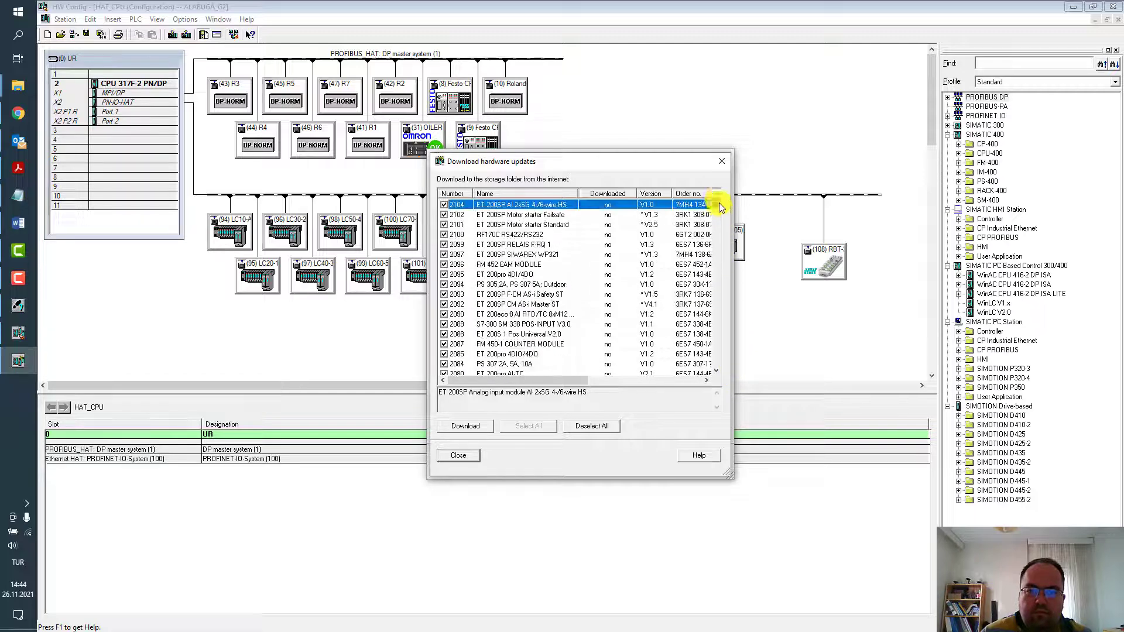
drag(557, 386, 516, 381)
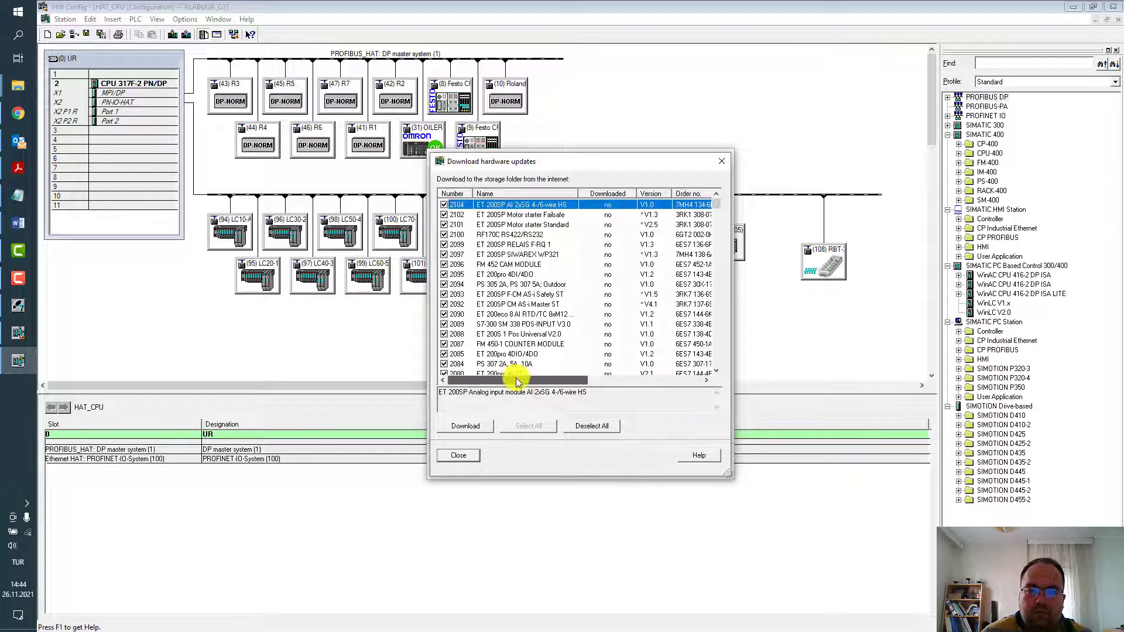
click(465, 426)
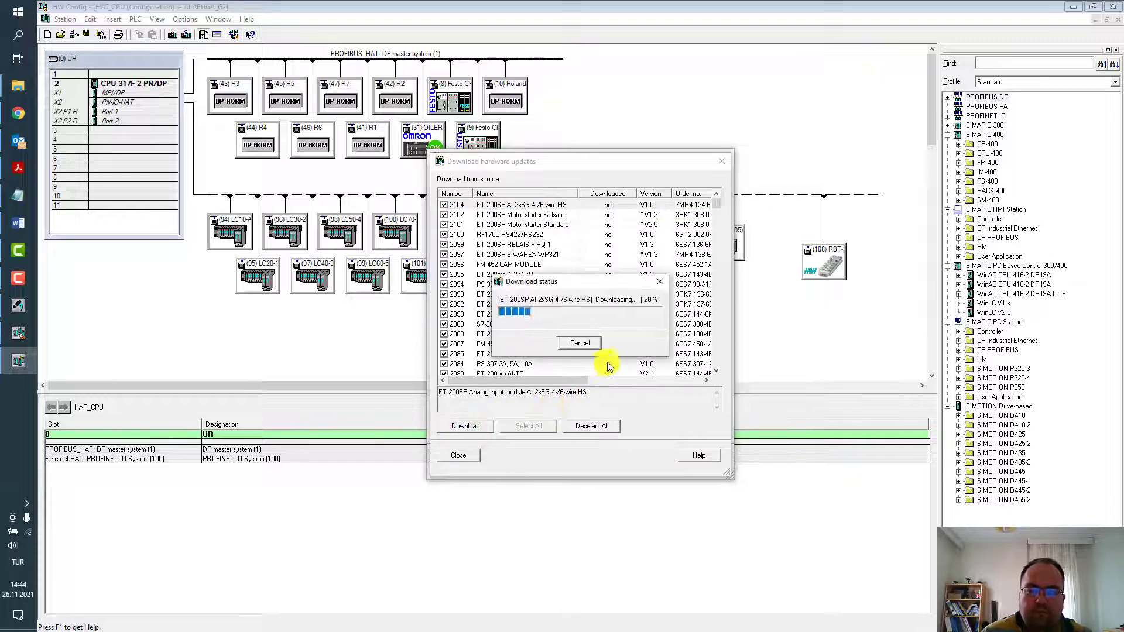
drag(615, 285, 262, 305)
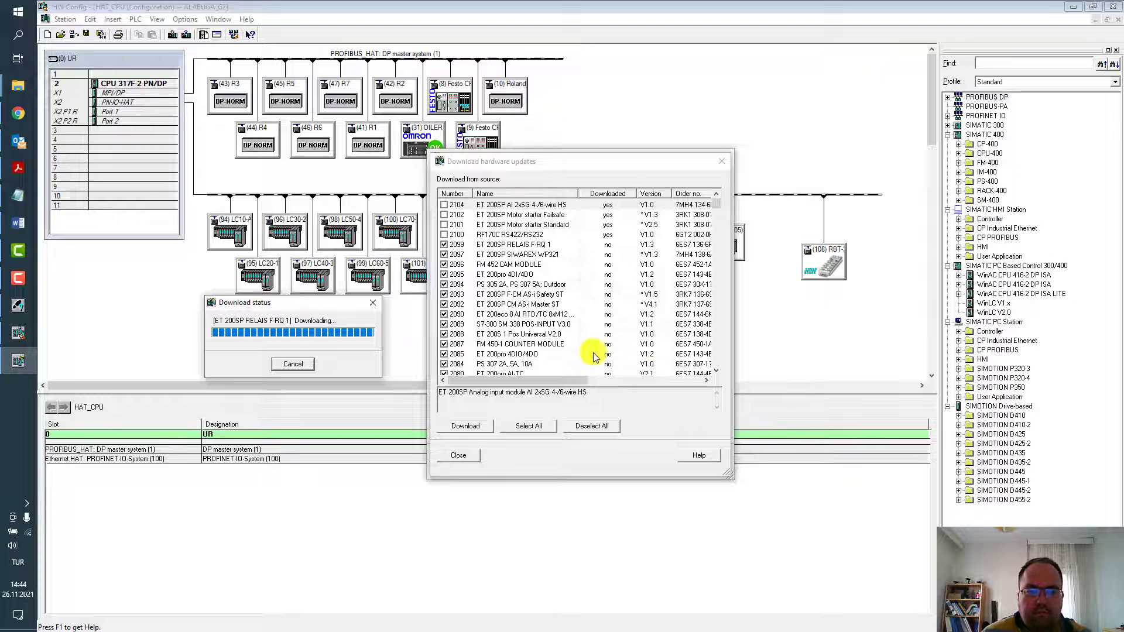